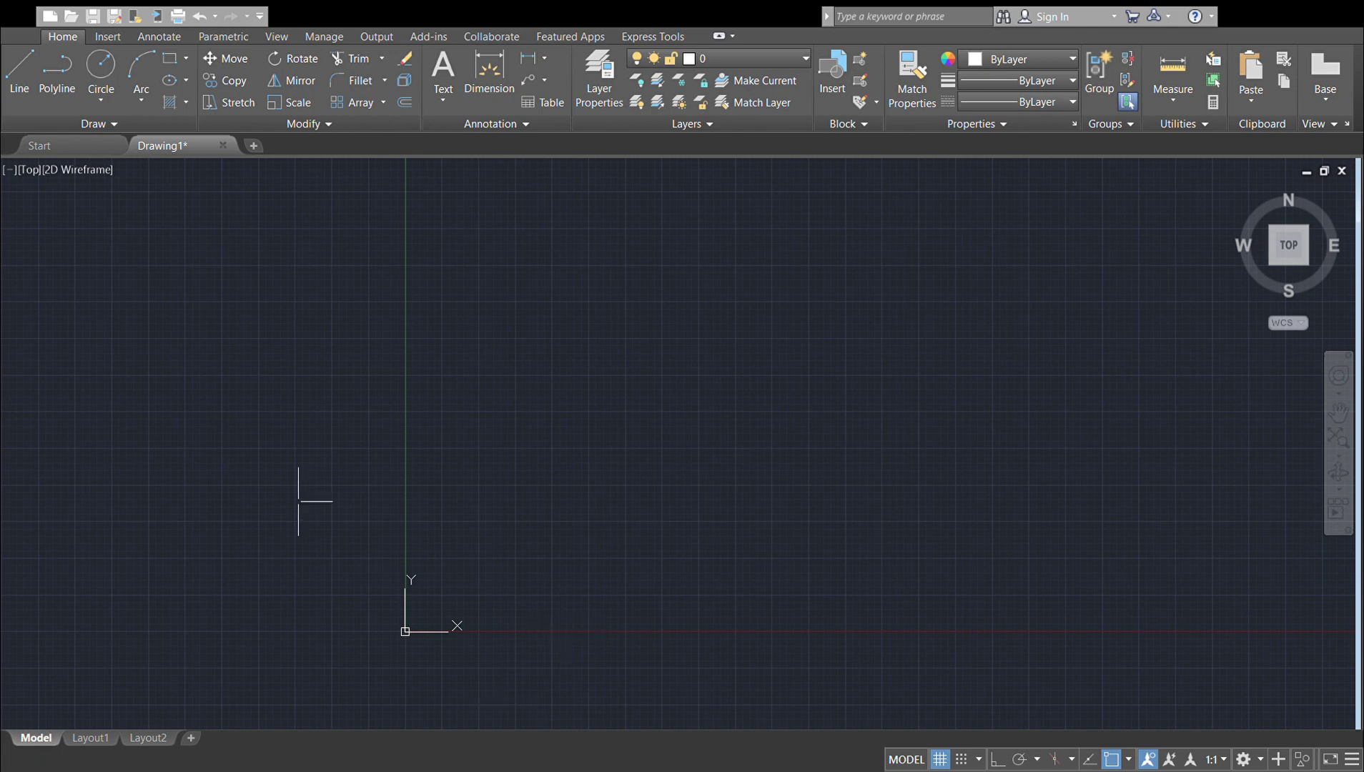
Step: Draw a circle of radius 50 centred at 0,0 as the hub outline
middle_click_drag(518, 323, 645, 252)
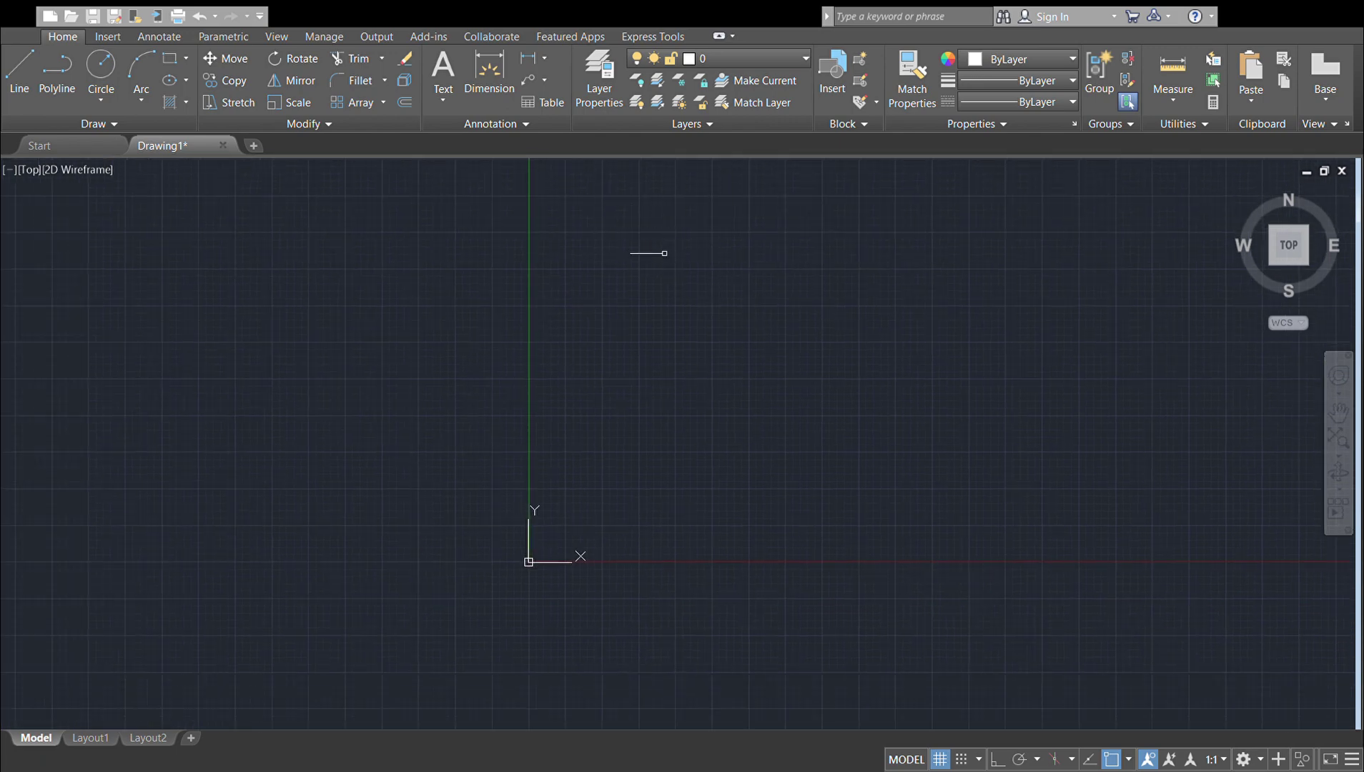
left_click(103, 63)
type("0,0")
key("Return")
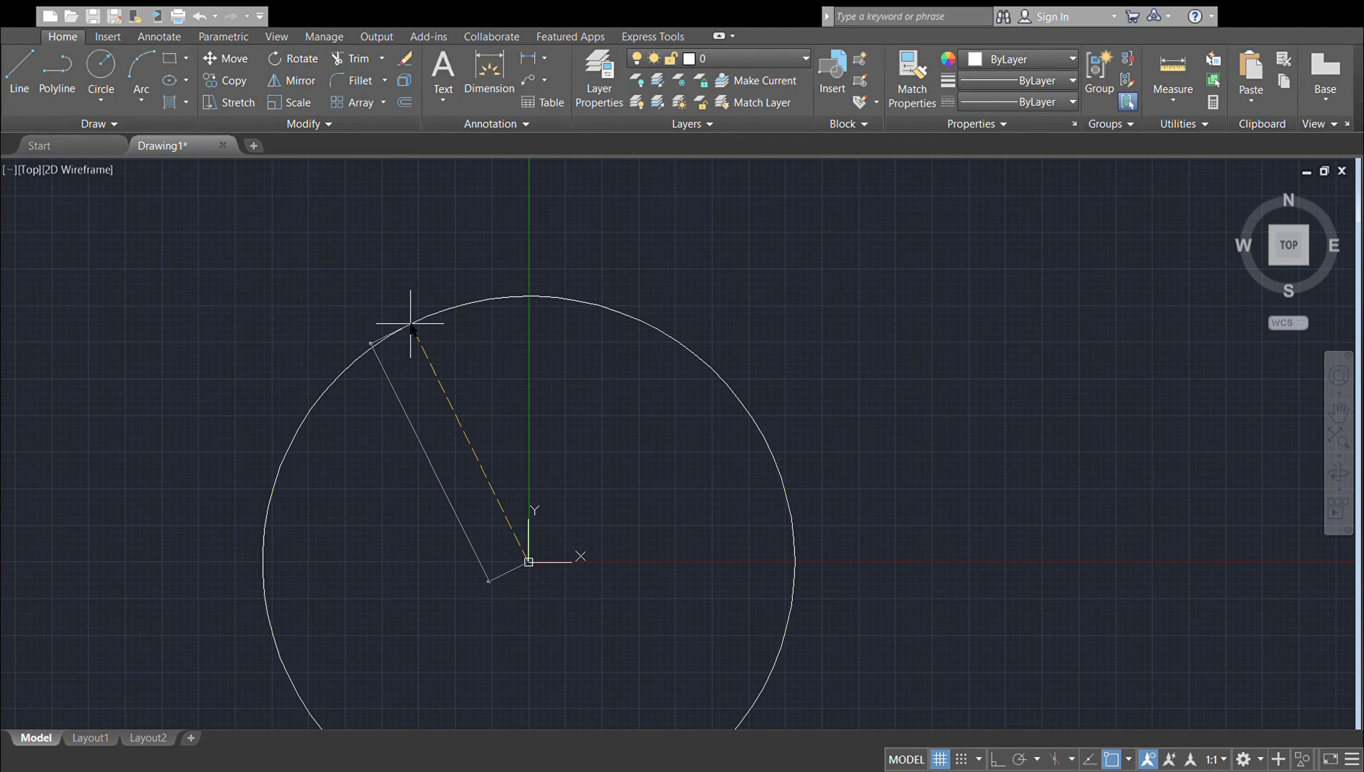
type("50")
key("Return")
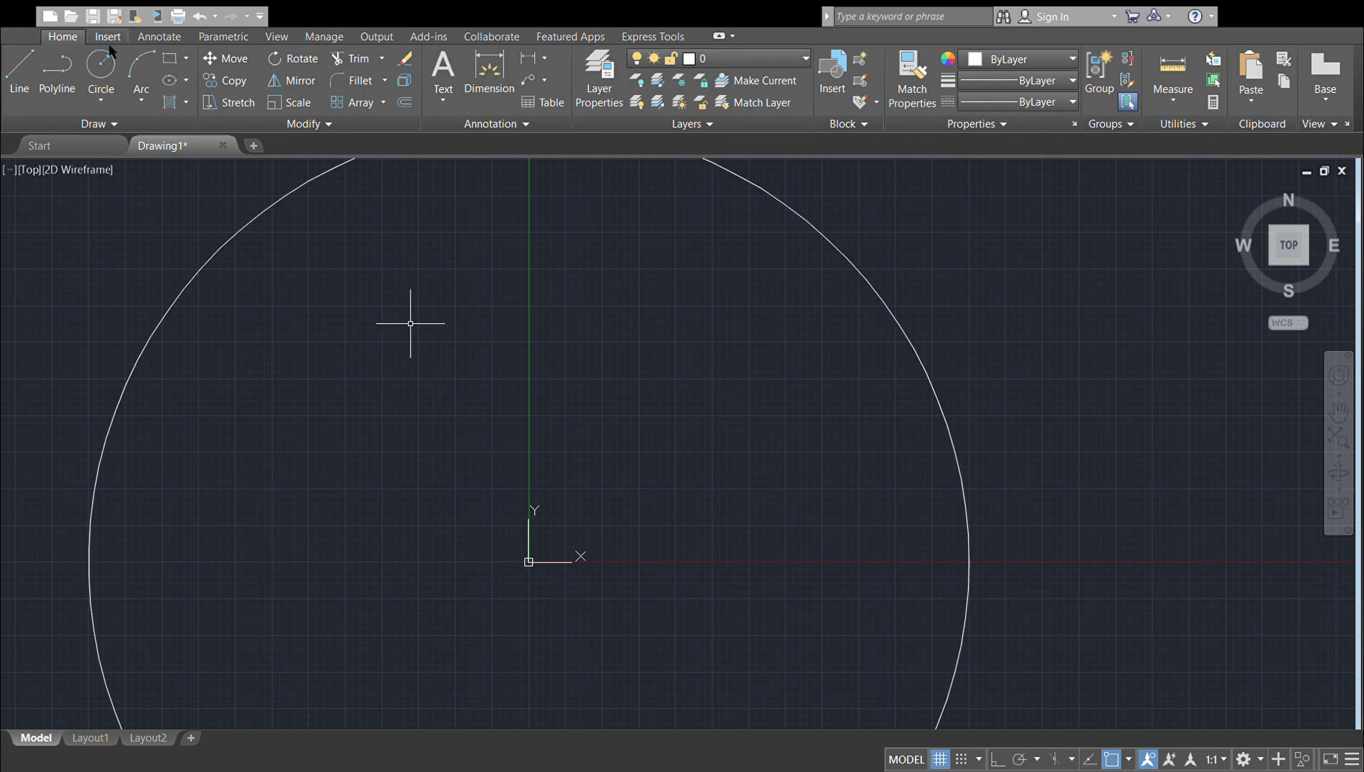
Step: Add a second circle centred on the origin with a size of 60
scroll(379, 271, "down", 2)
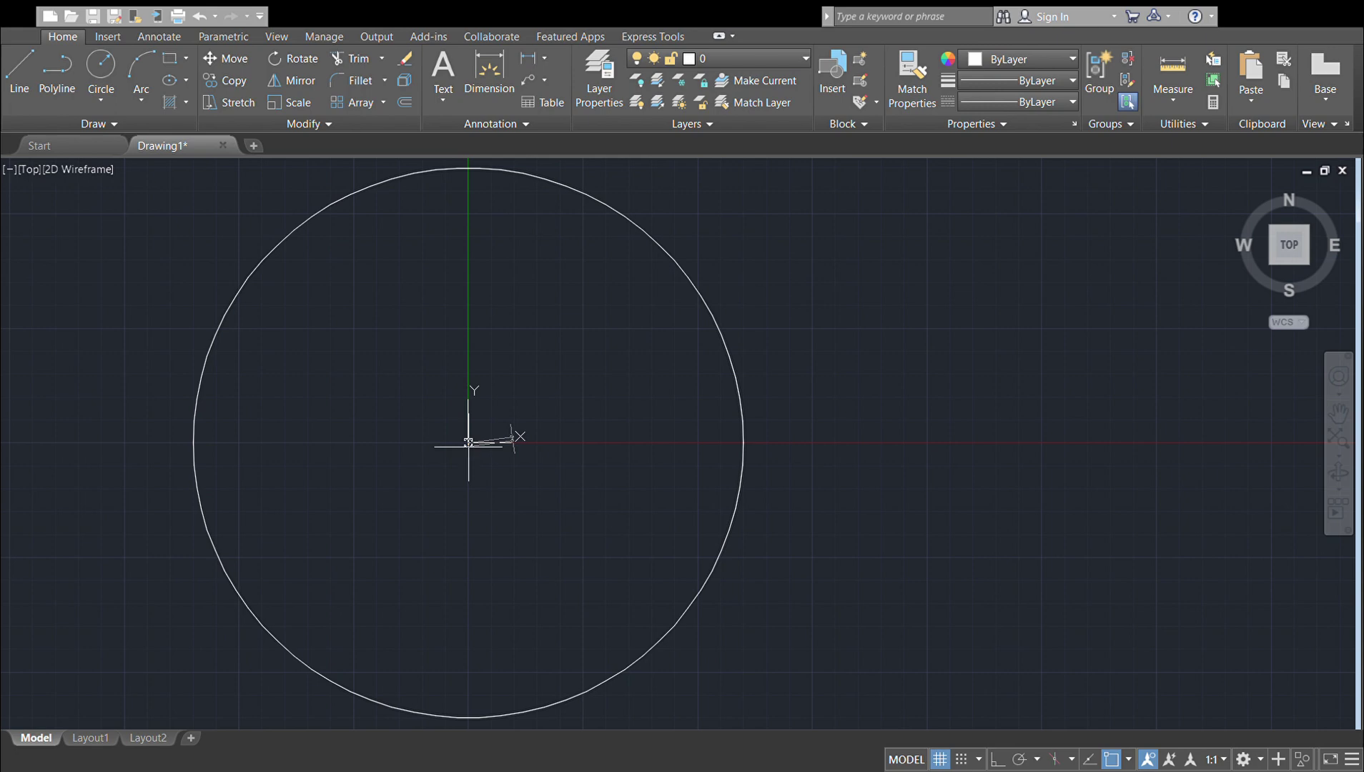
type("60")
key("Return")
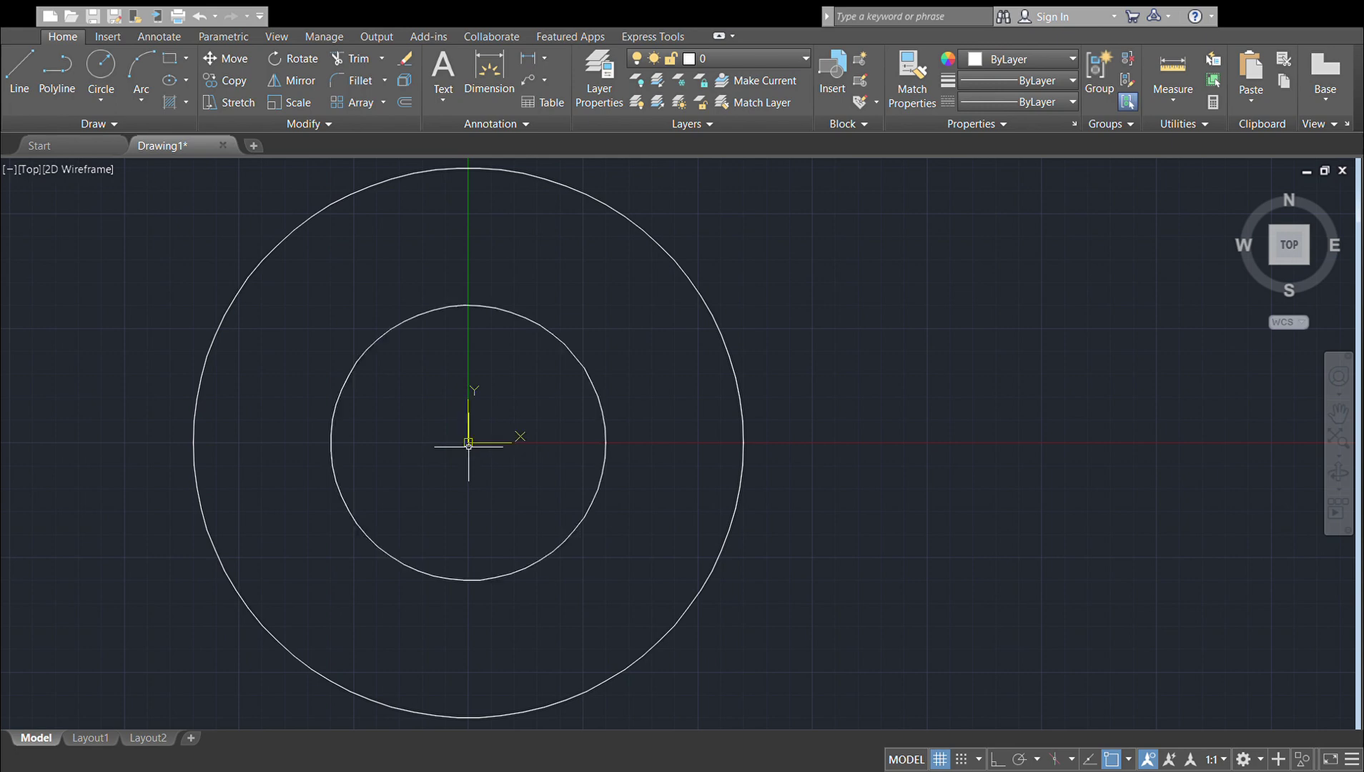
Step: Draw a horizontal centreline from the hub centre out to the right, using Ortho
left_click(22, 68)
left_click(469, 443)
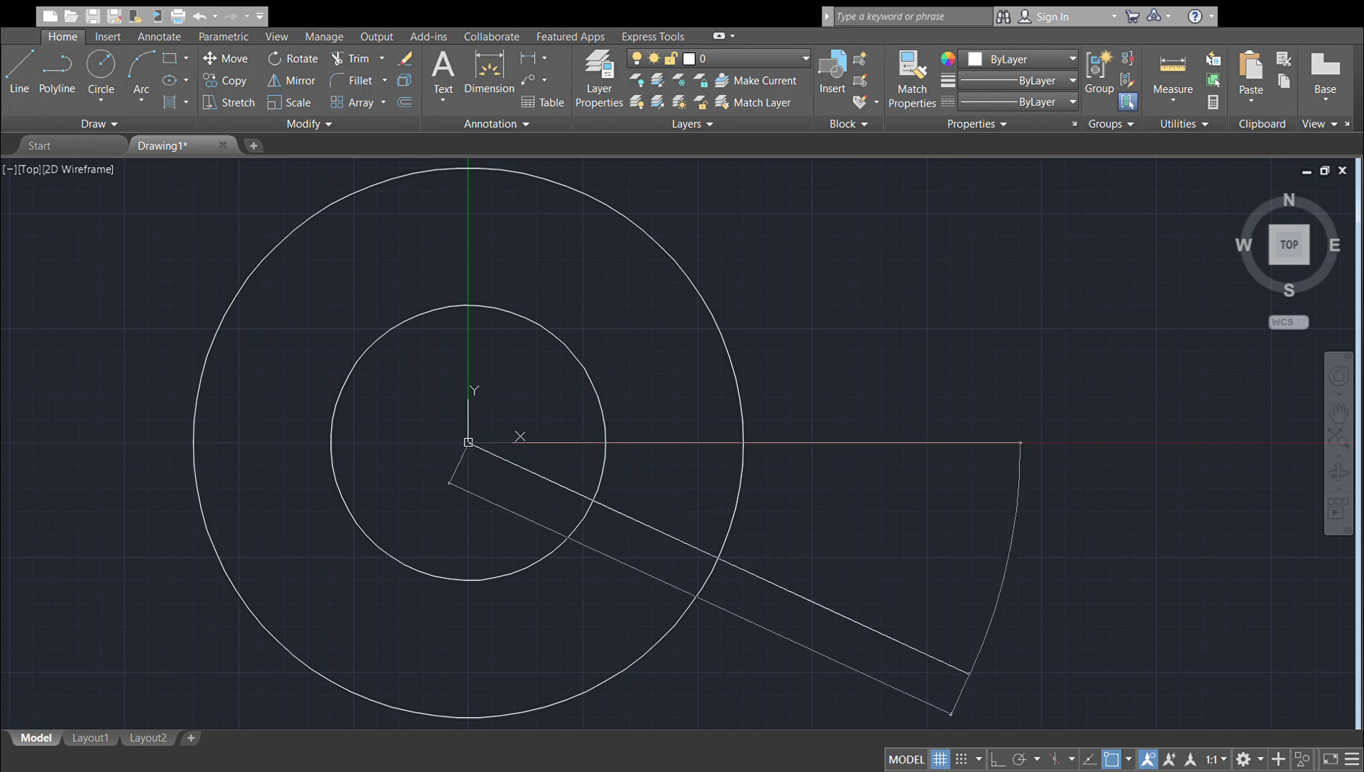
key("F8")
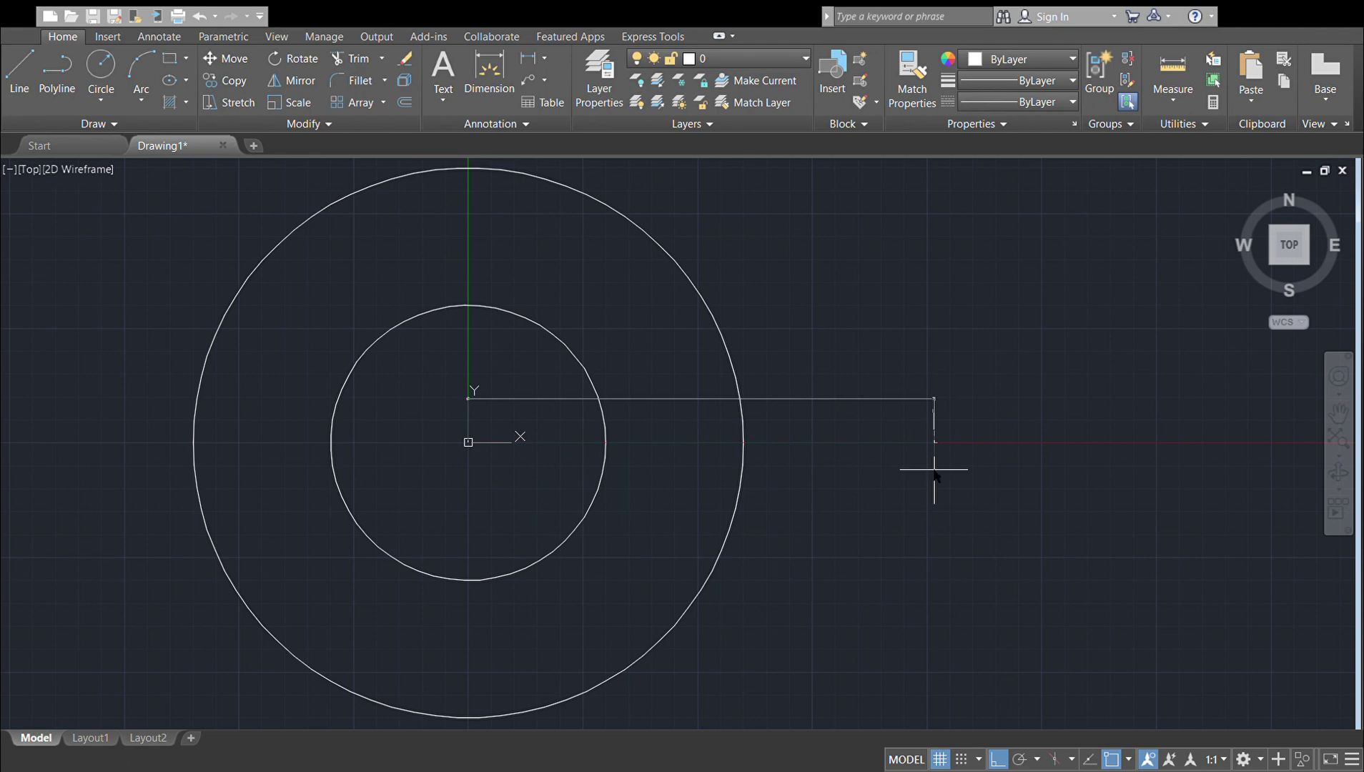
left_click(982, 461)
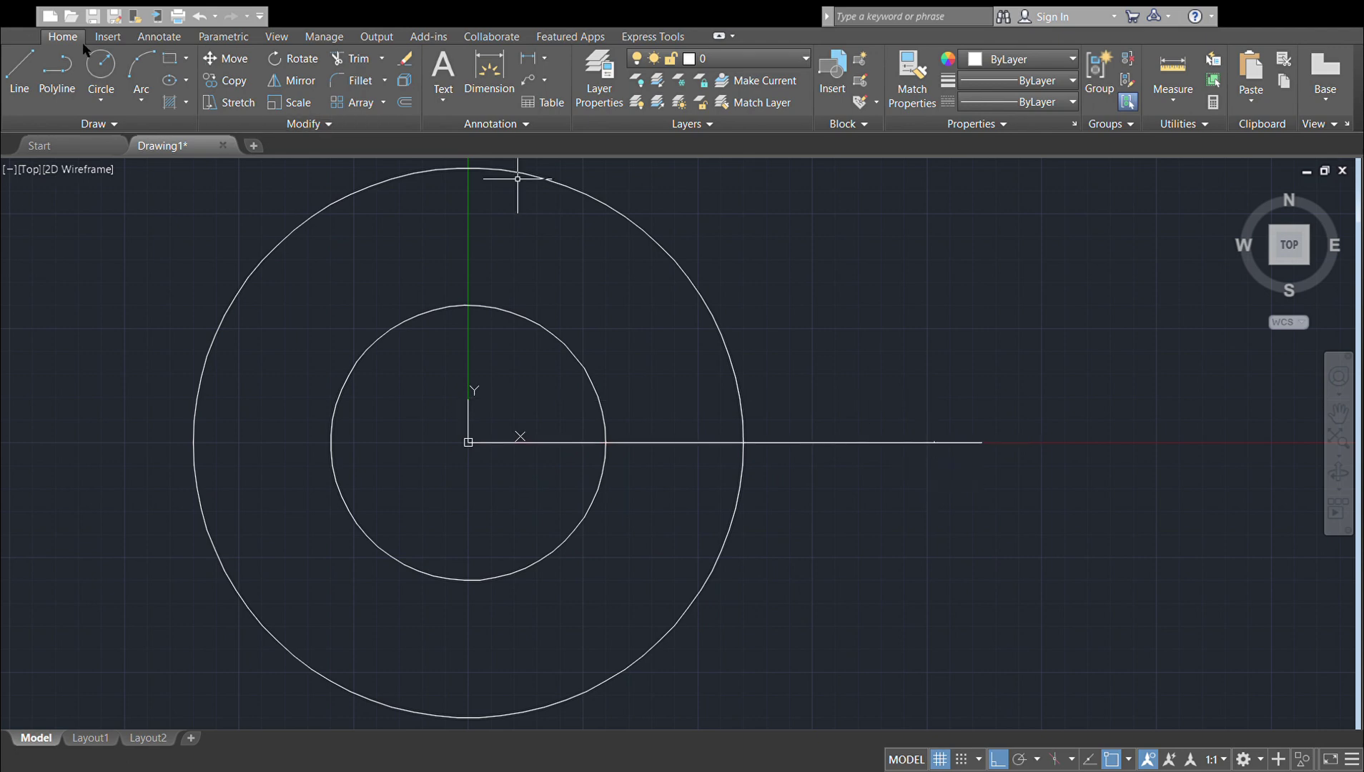
Step: Centre a circle of size 19 on the centreline's right end
left_click(982, 442)
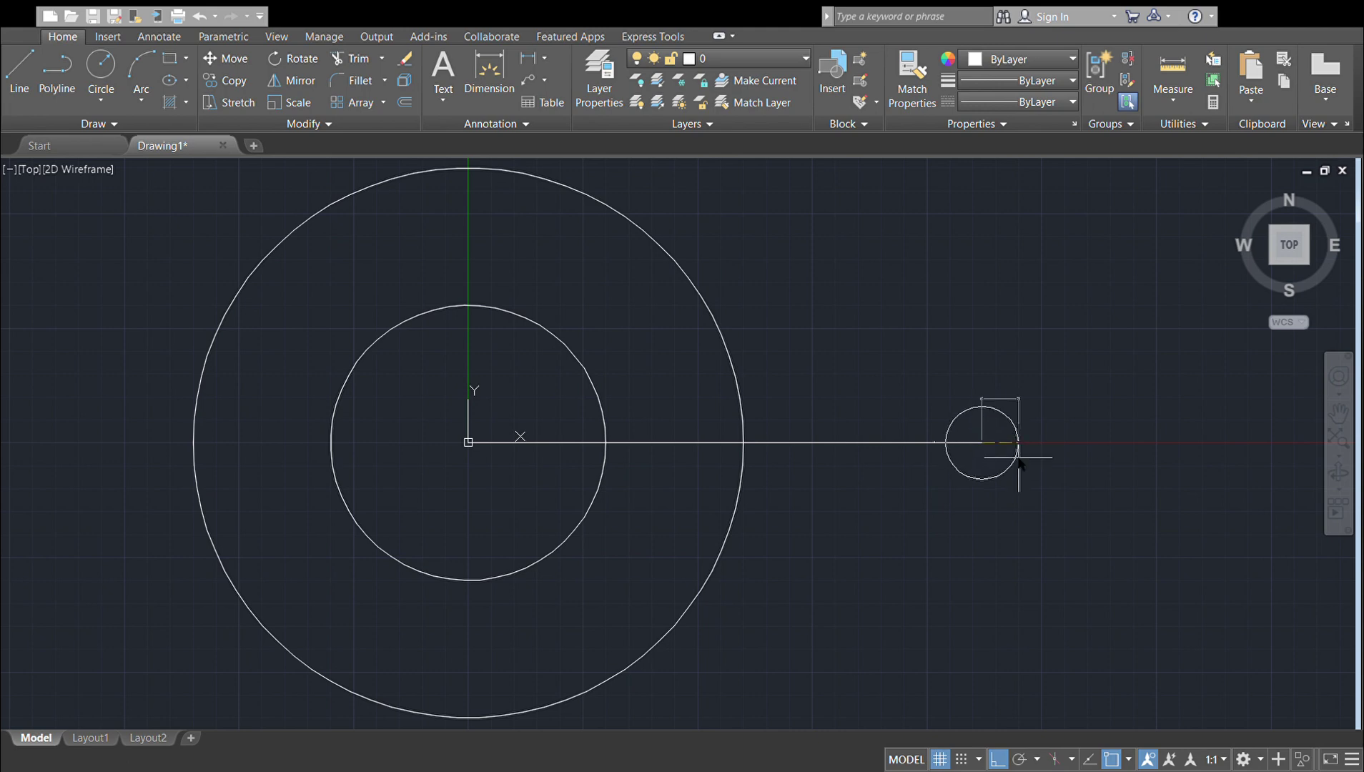
type("19")
key("Return")
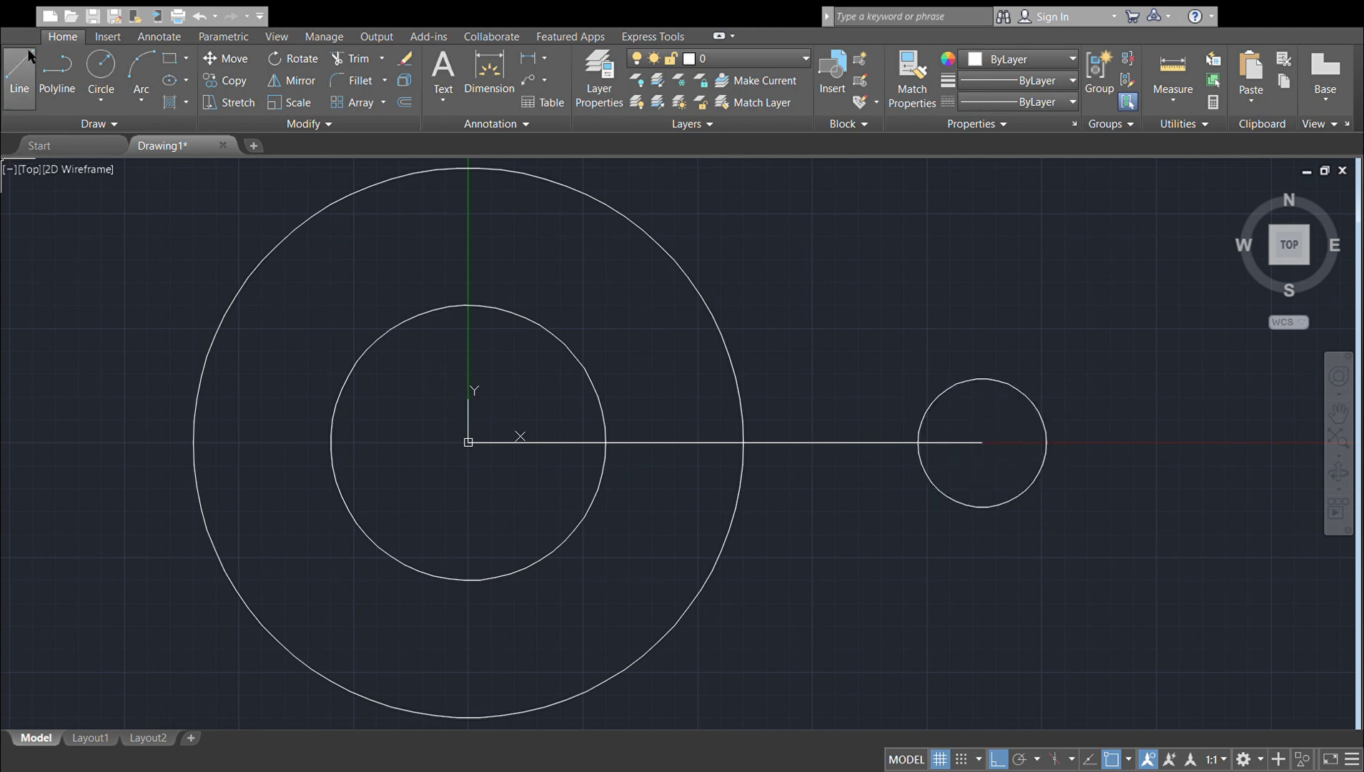
Step: Extend the centreline 40 further right with a polyline from the small circle's centre
left_click(67, 106)
left_click(982, 443)
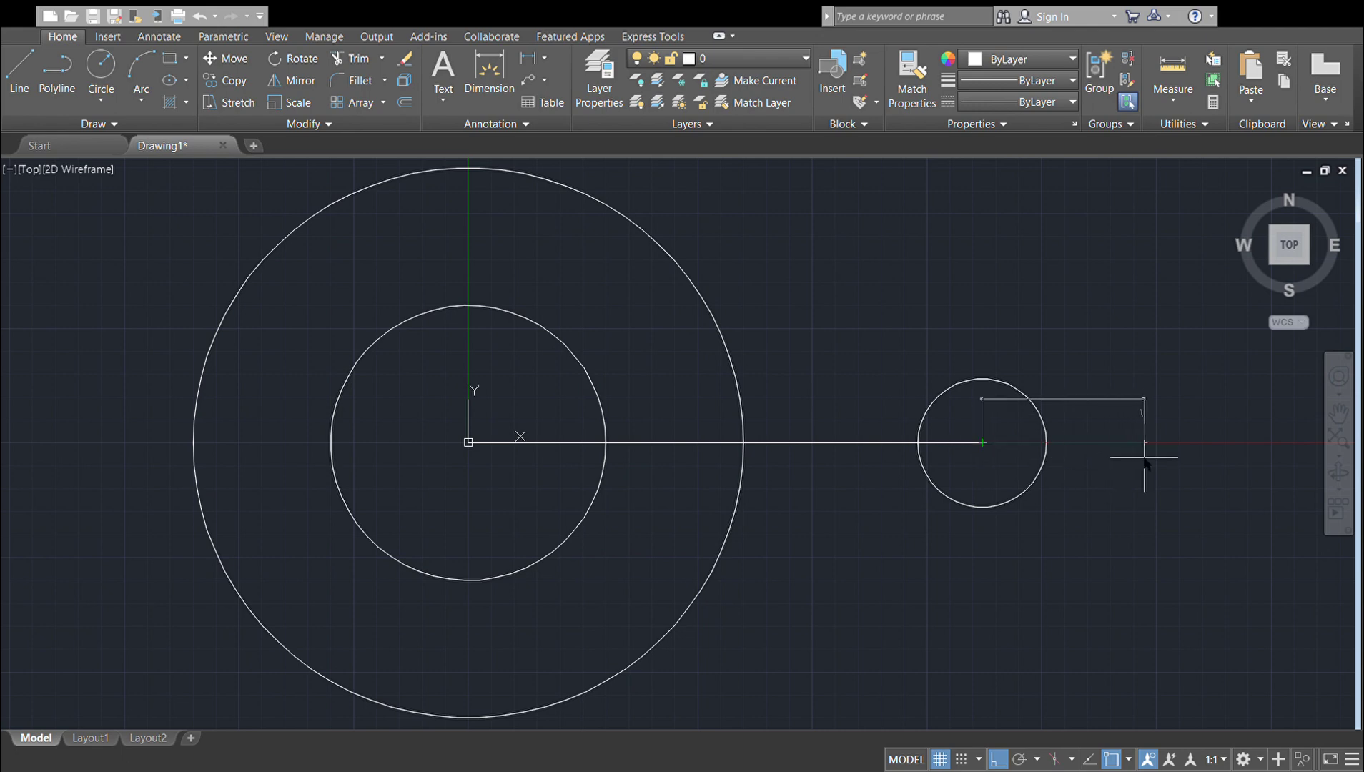
type("40")
key("Return")
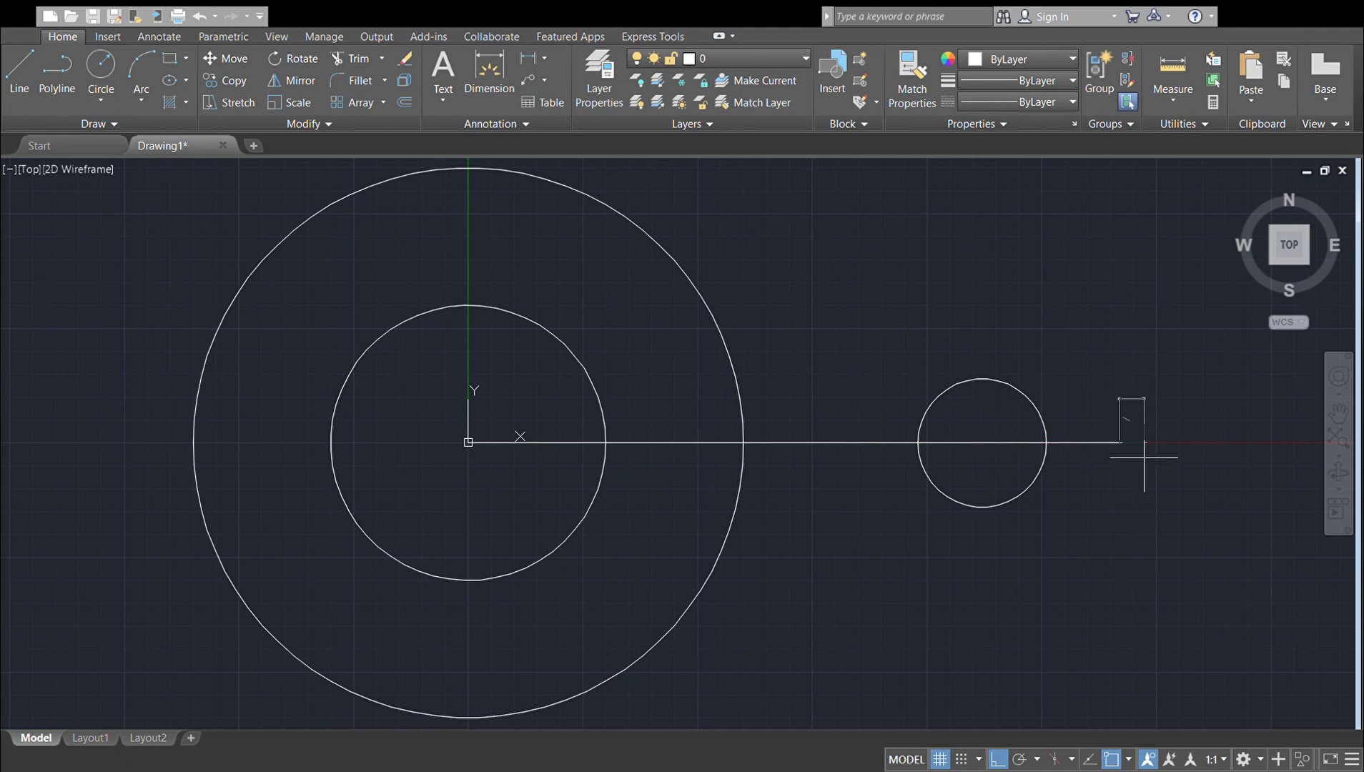
key("Return")
Step: Add a matching small circle at the extended end of the centreline
type("c")
key("Return")
left_click(1120, 442)
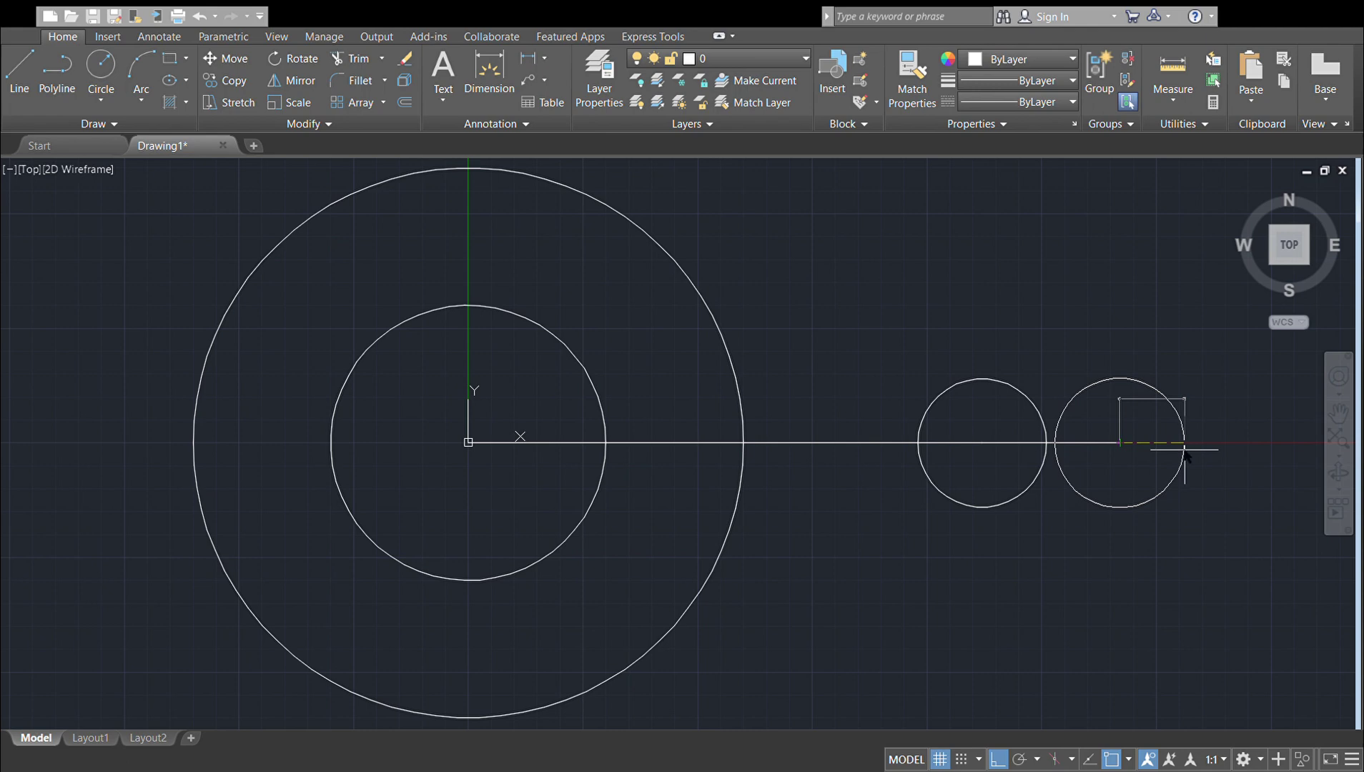
left_click(1184, 449)
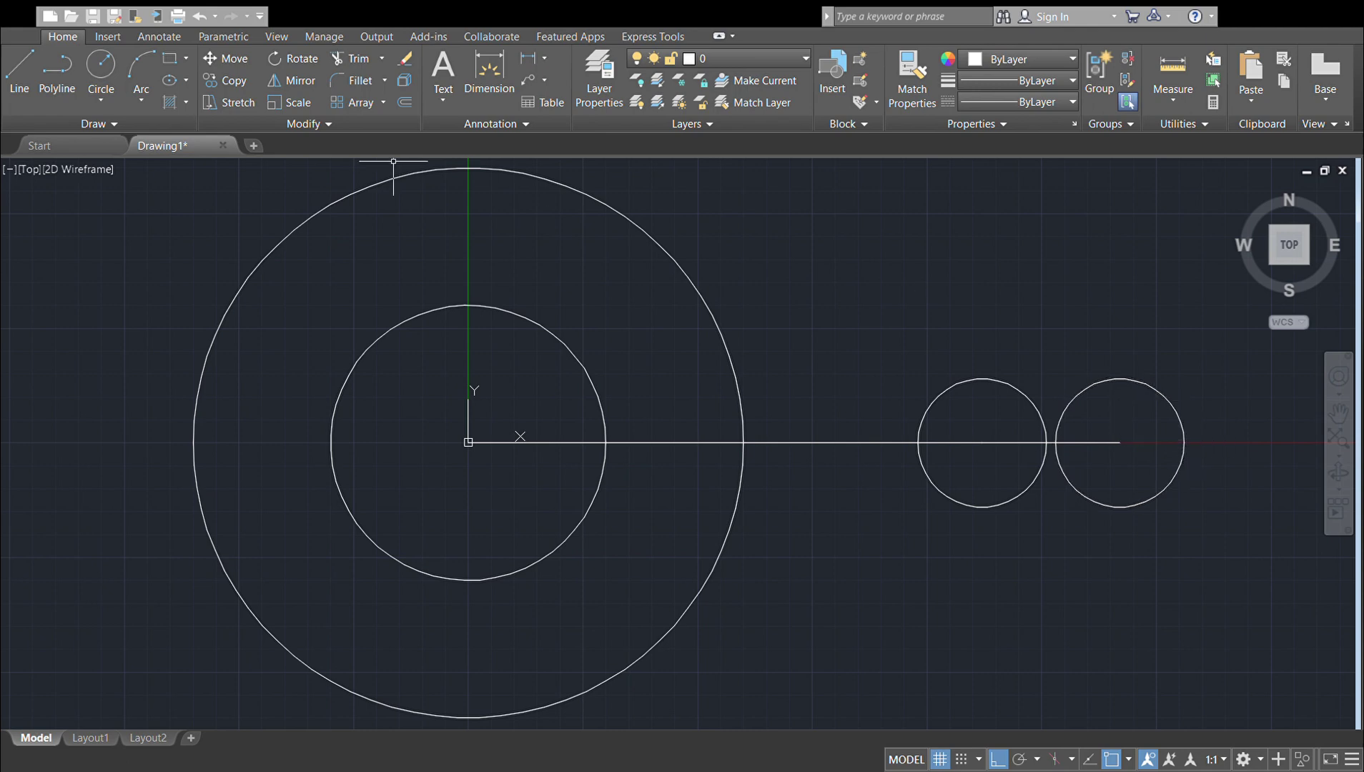
Step: Join the two small circles with lines along their tops and bottoms
left_click(24, 64)
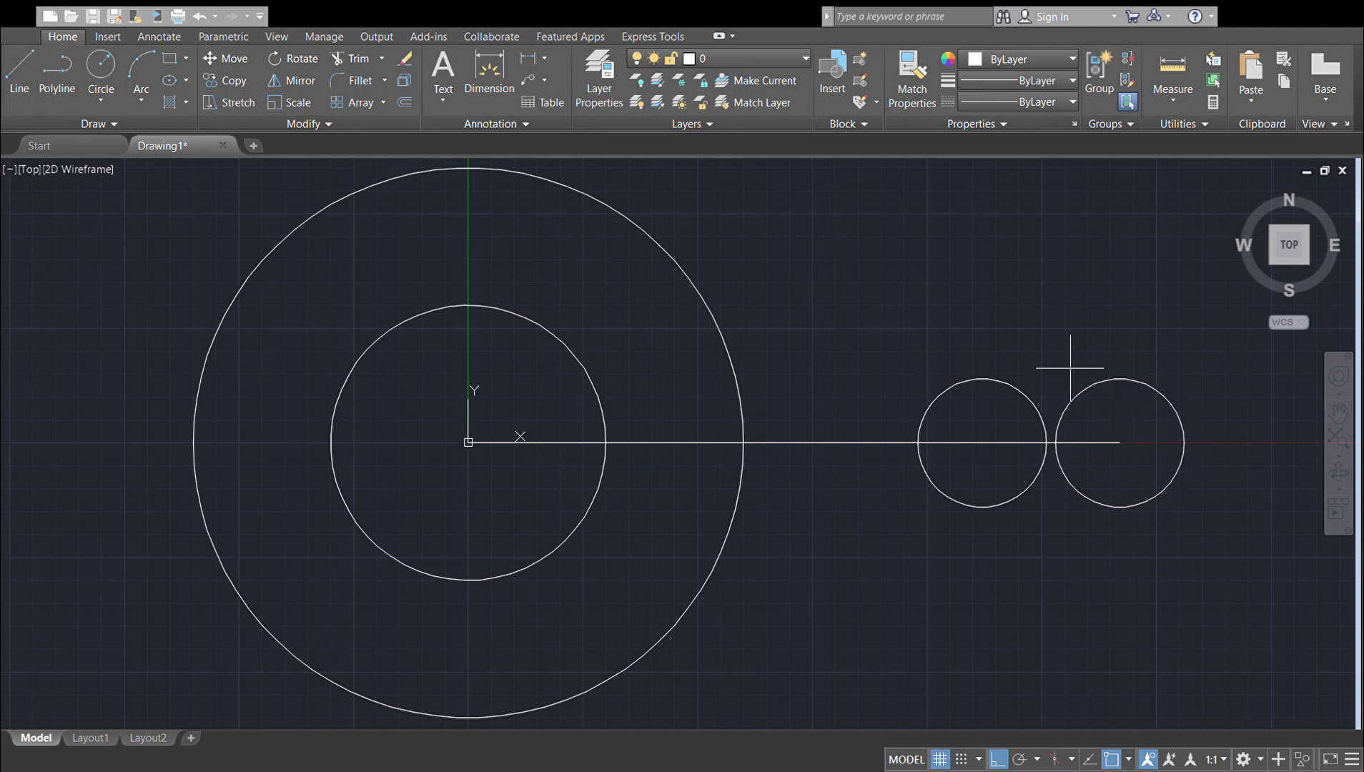
left_click(982, 379)
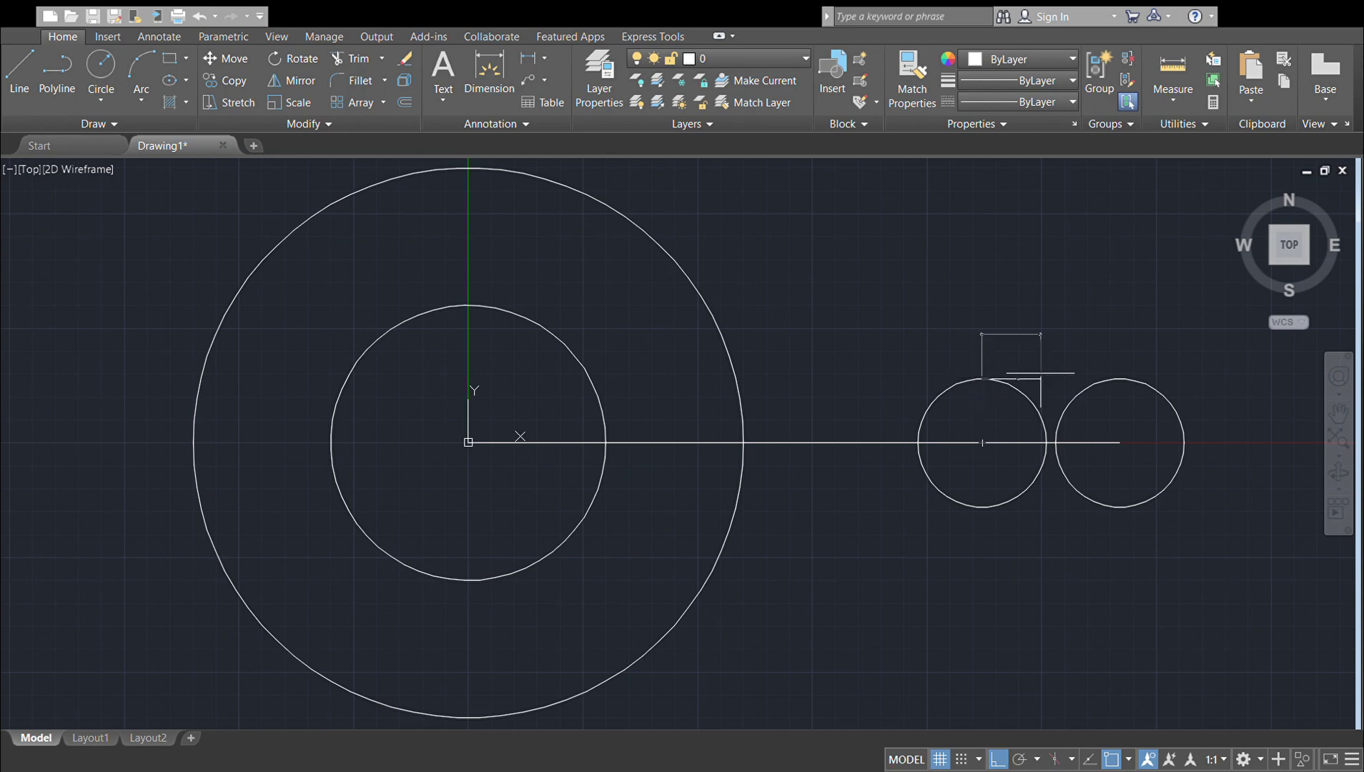
left_click(1120, 379)
key("Return")
left_click(20, 68)
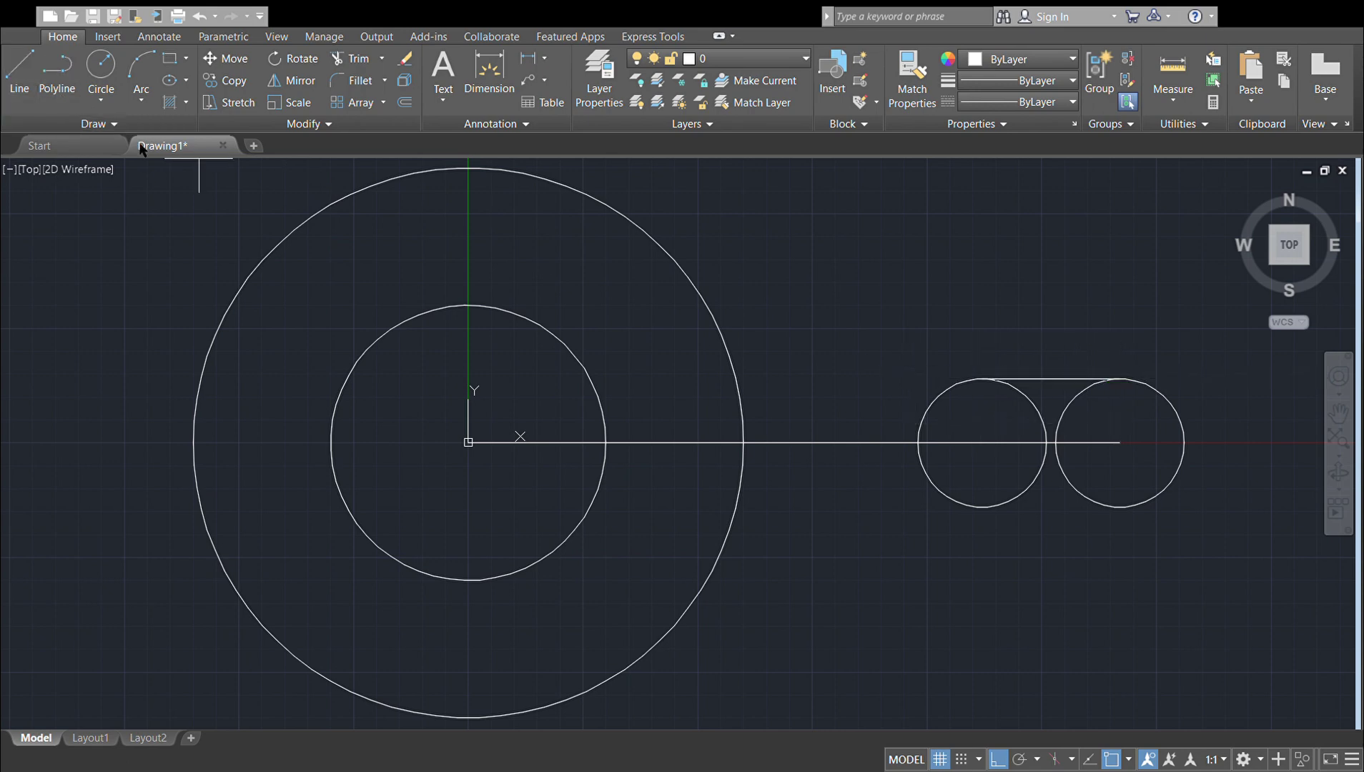
left_click(982, 507)
left_click(1120, 507)
key("Return")
Step: Draw a horizontal centreline from the hub centre out to the left
middle_click_drag(600, 218, 810, 221)
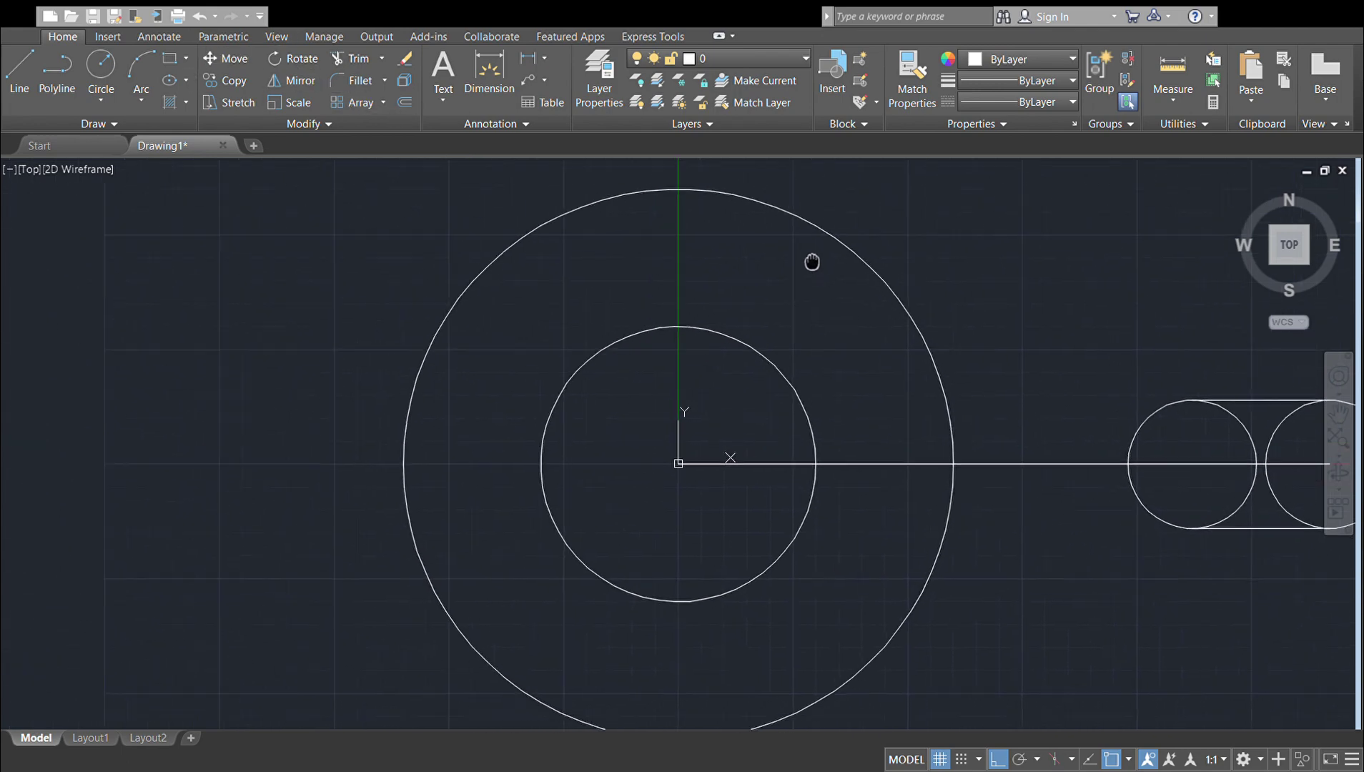
scroll(662, 229, "down", 2)
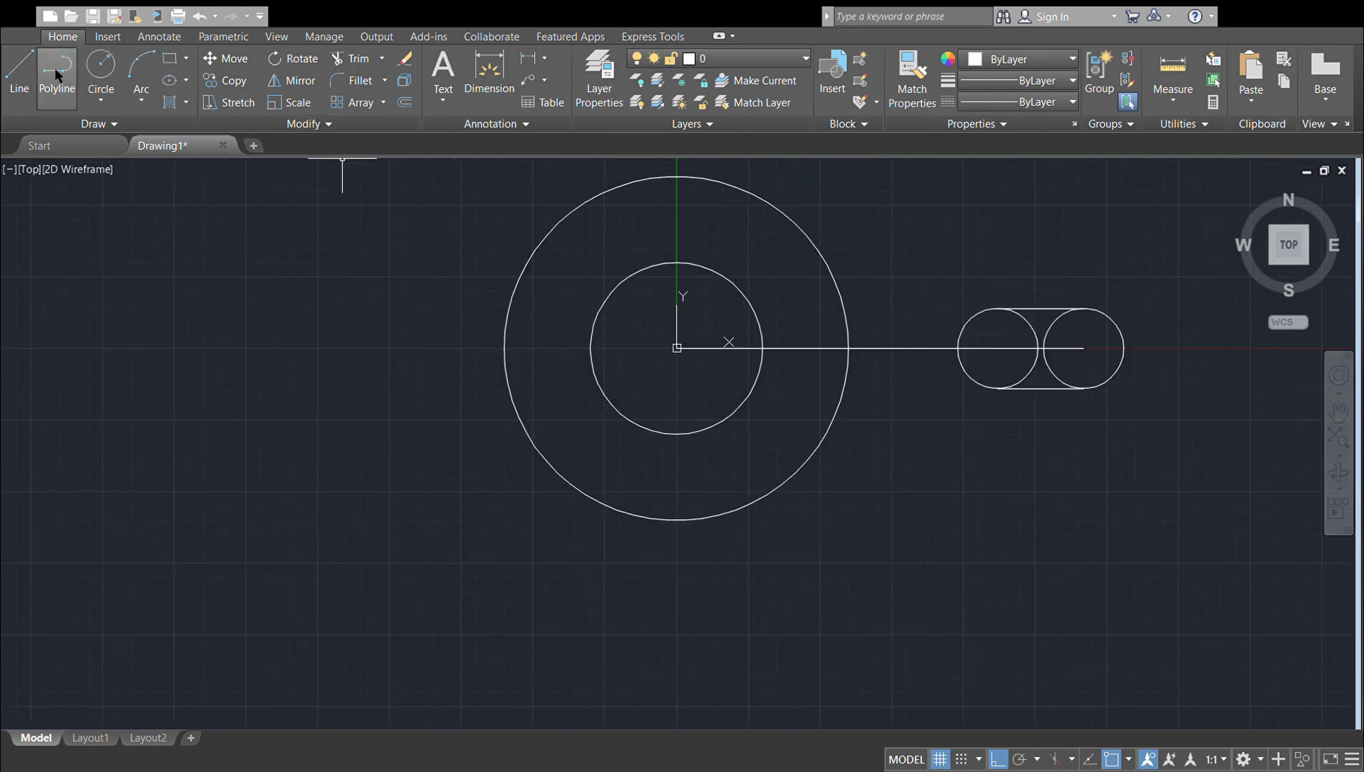
left_click(30, 83)
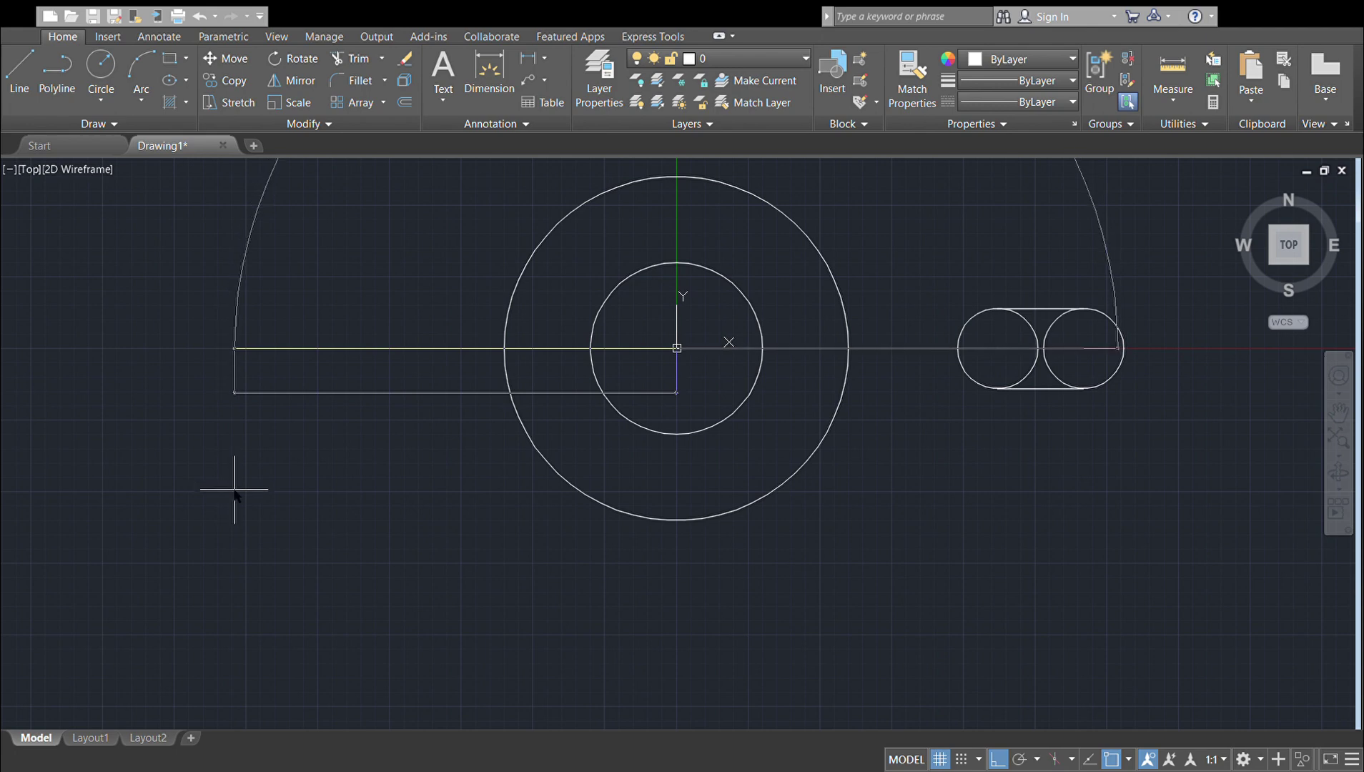
key("Escape")
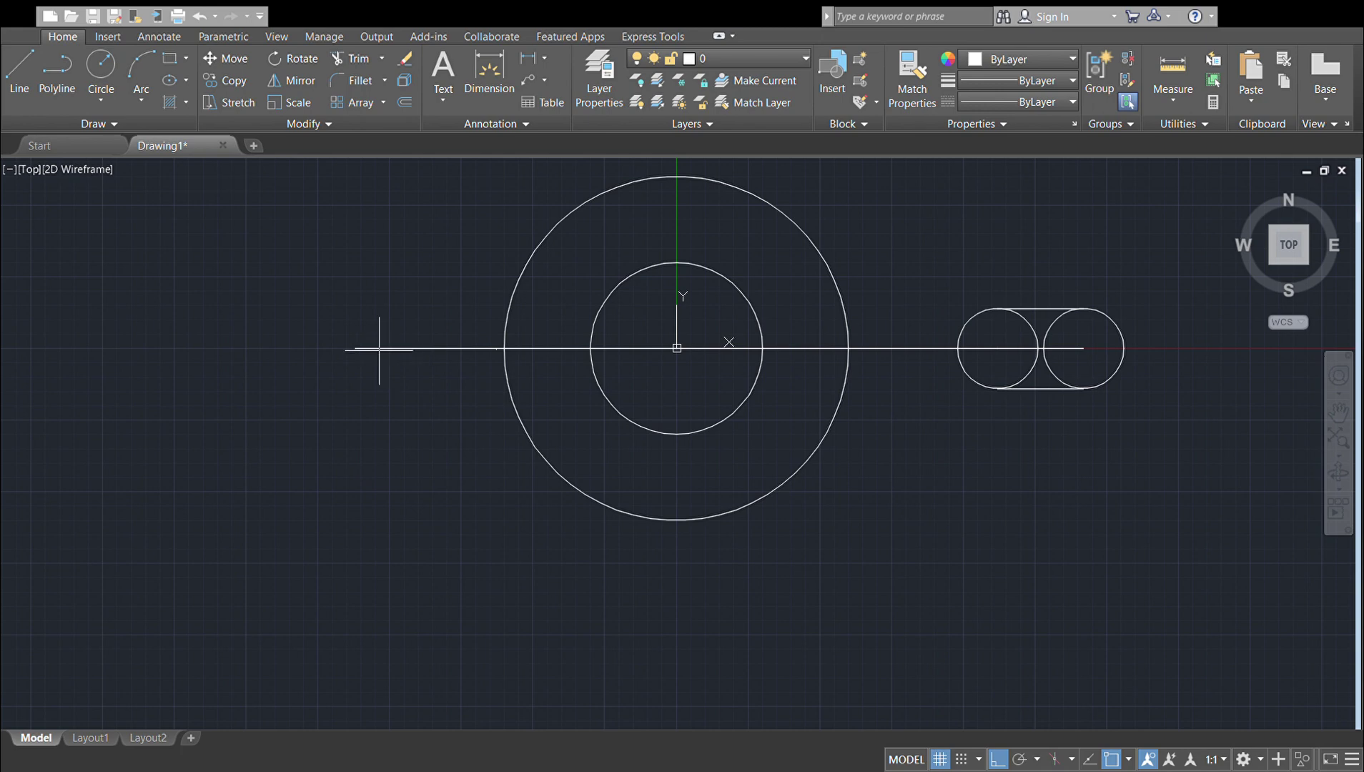
Step: Place a small circle on the left centreline end and extend the line further left
left_click(354, 348)
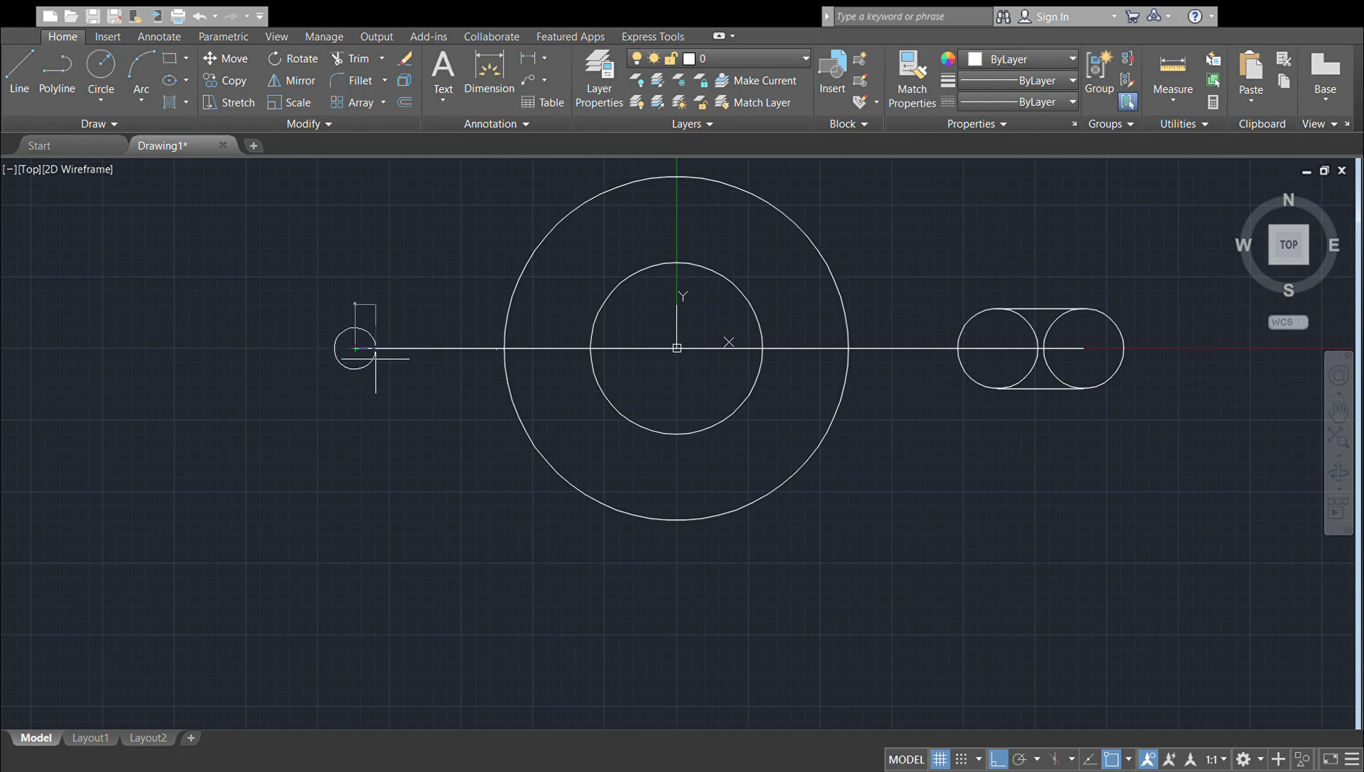
left_click(392, 369)
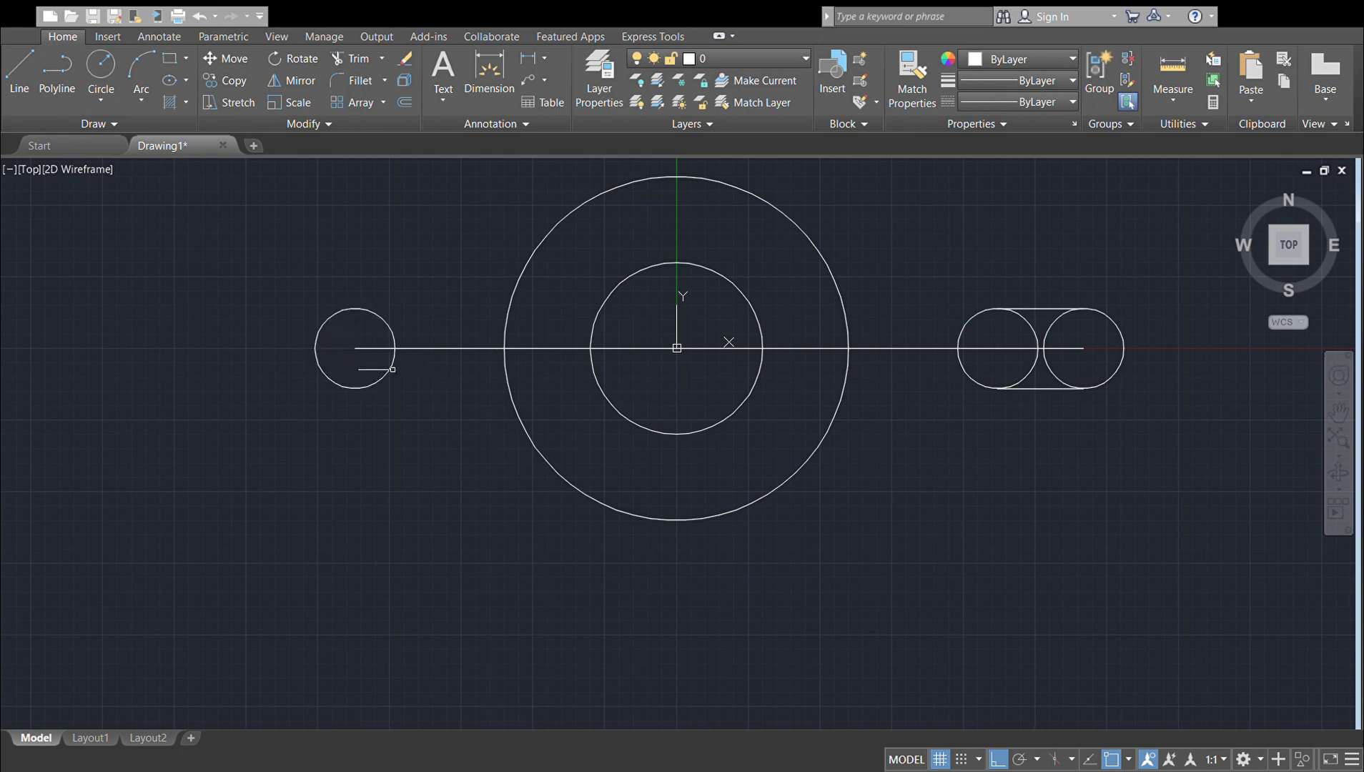
key("l")
key("Return")
left_click(354, 348)
left_click(269, 348)
key("Return")
Step: Add a touching circle at the new left end and join the two circles' tops
left_click(115, 63)
left_click(269, 348)
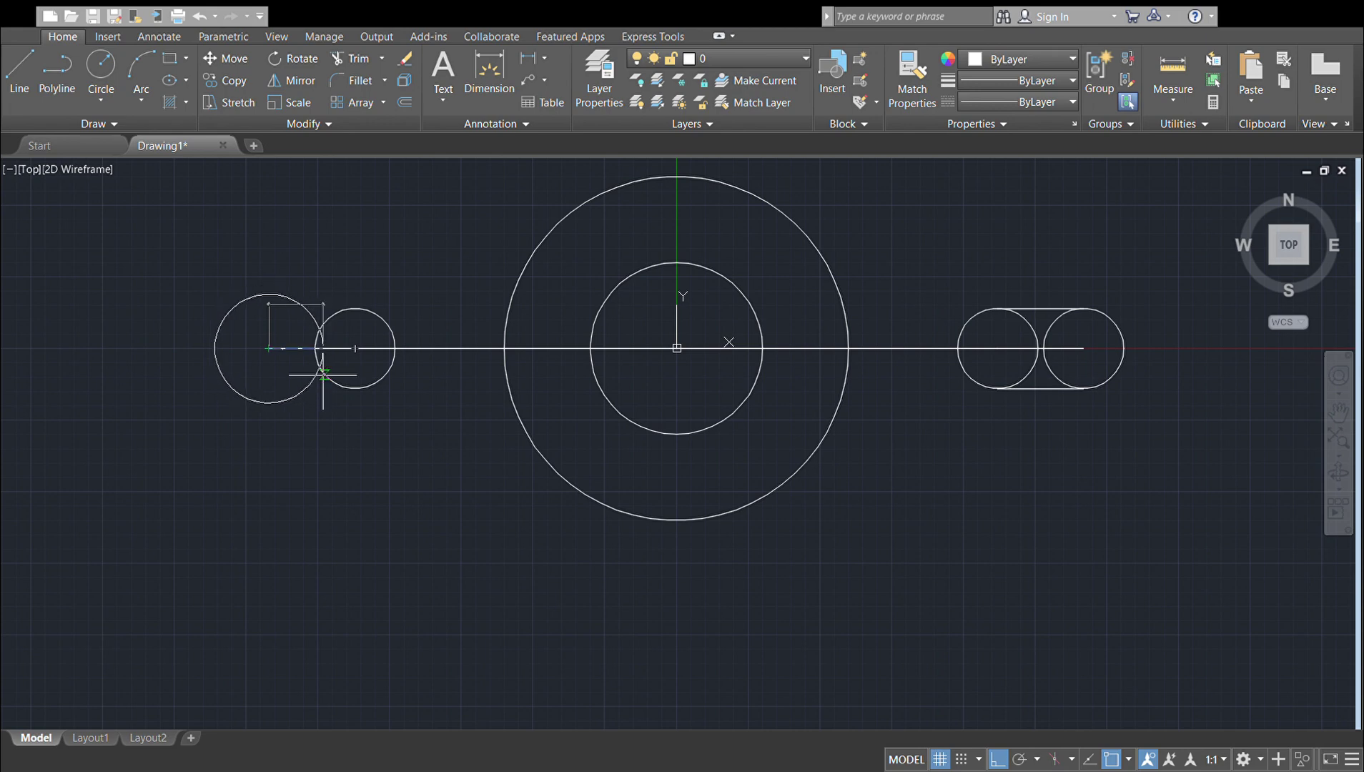
left_click(323, 373)
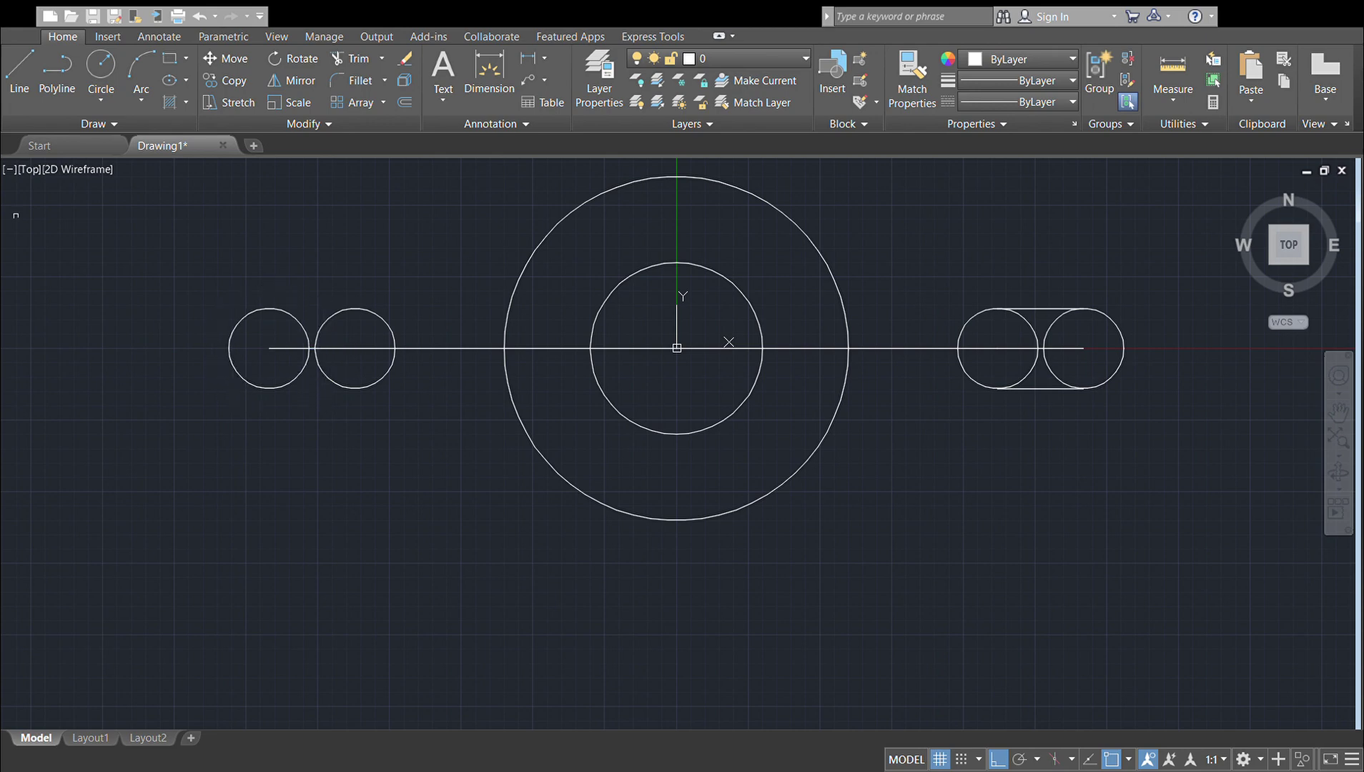
left_click(19, 68)
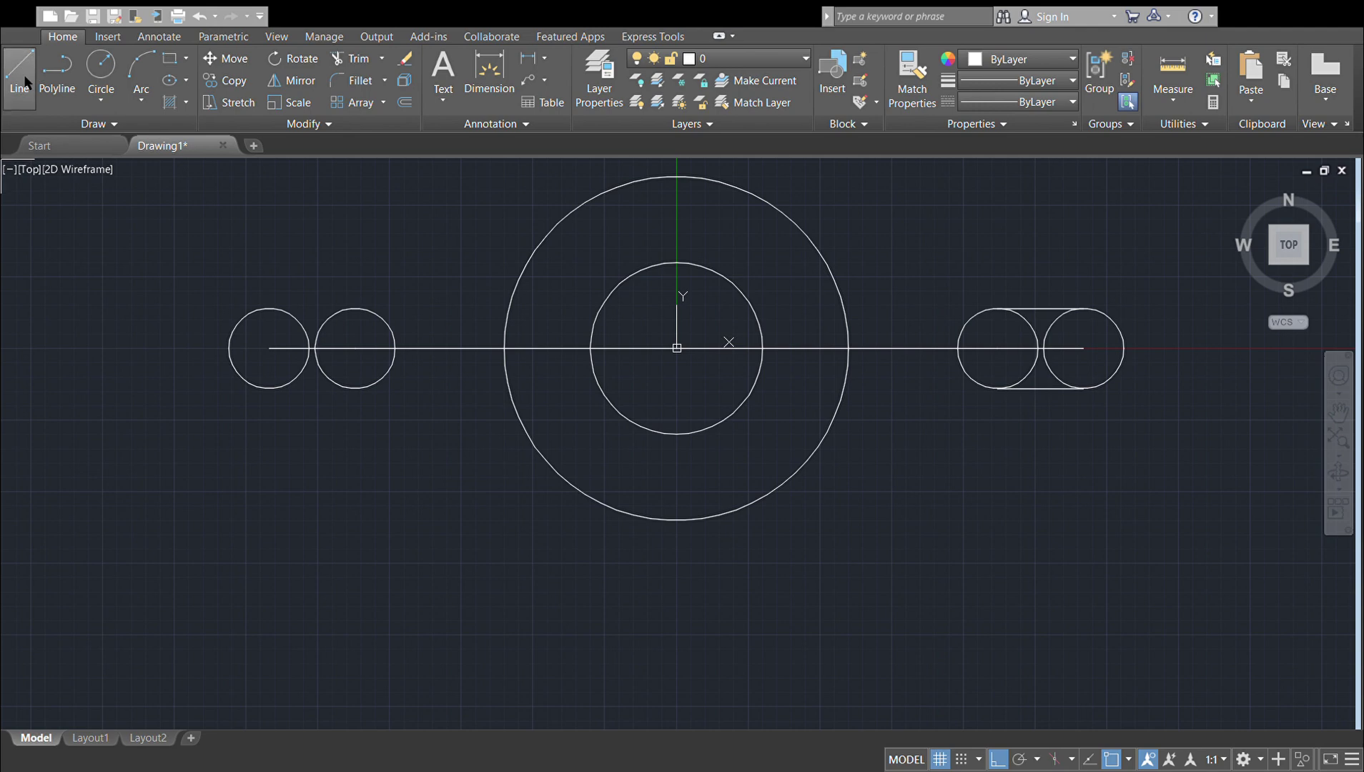
left_click(269, 308)
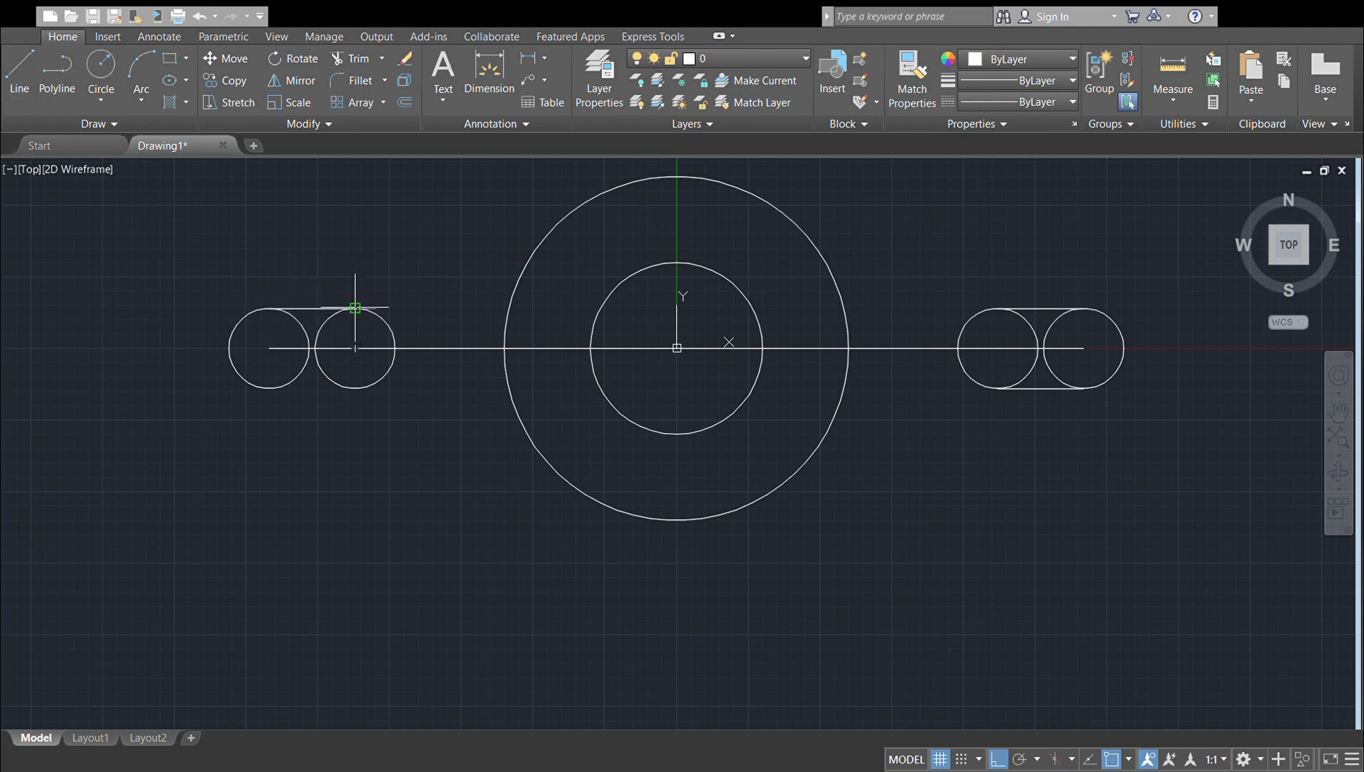
left_click(356, 308)
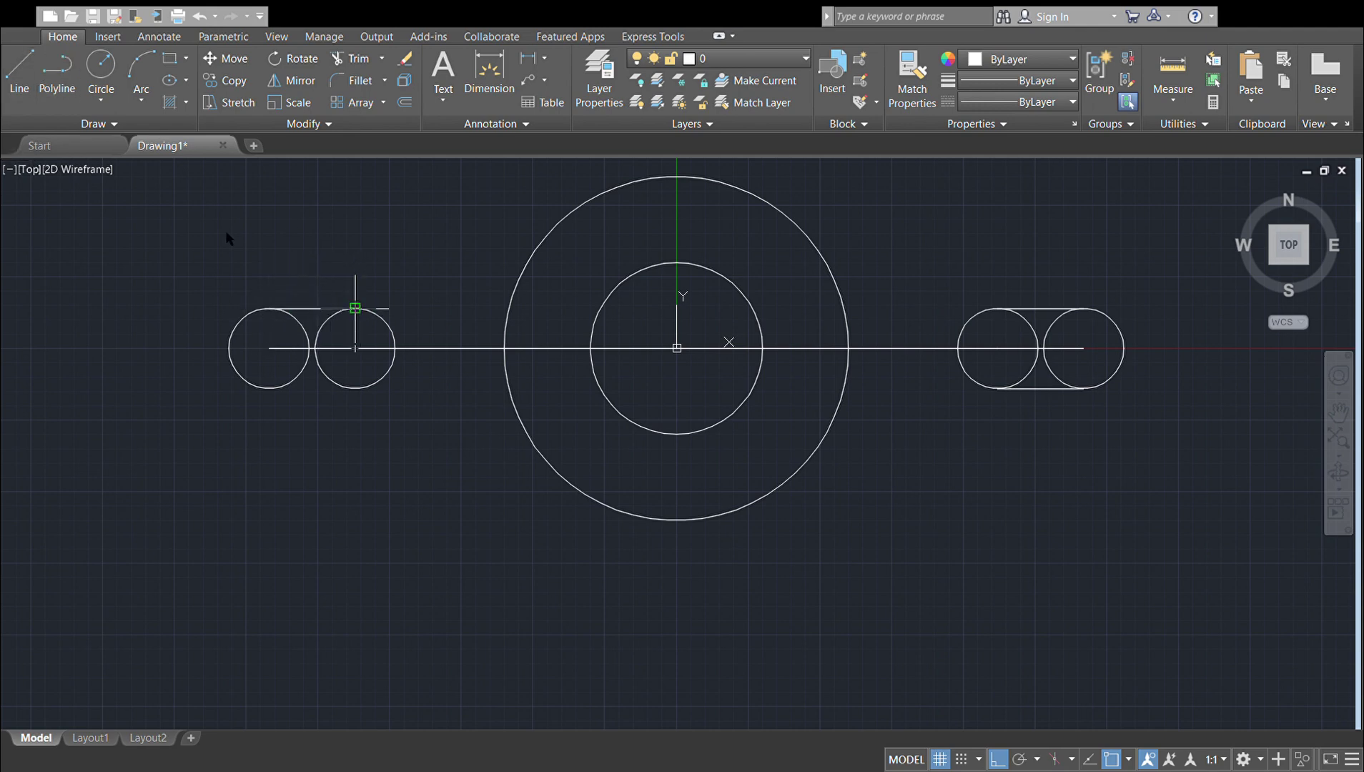
Step: Draw the bottom tangent line between the left slot's two circles
left_click(15, 84)
left_click(311, 237)
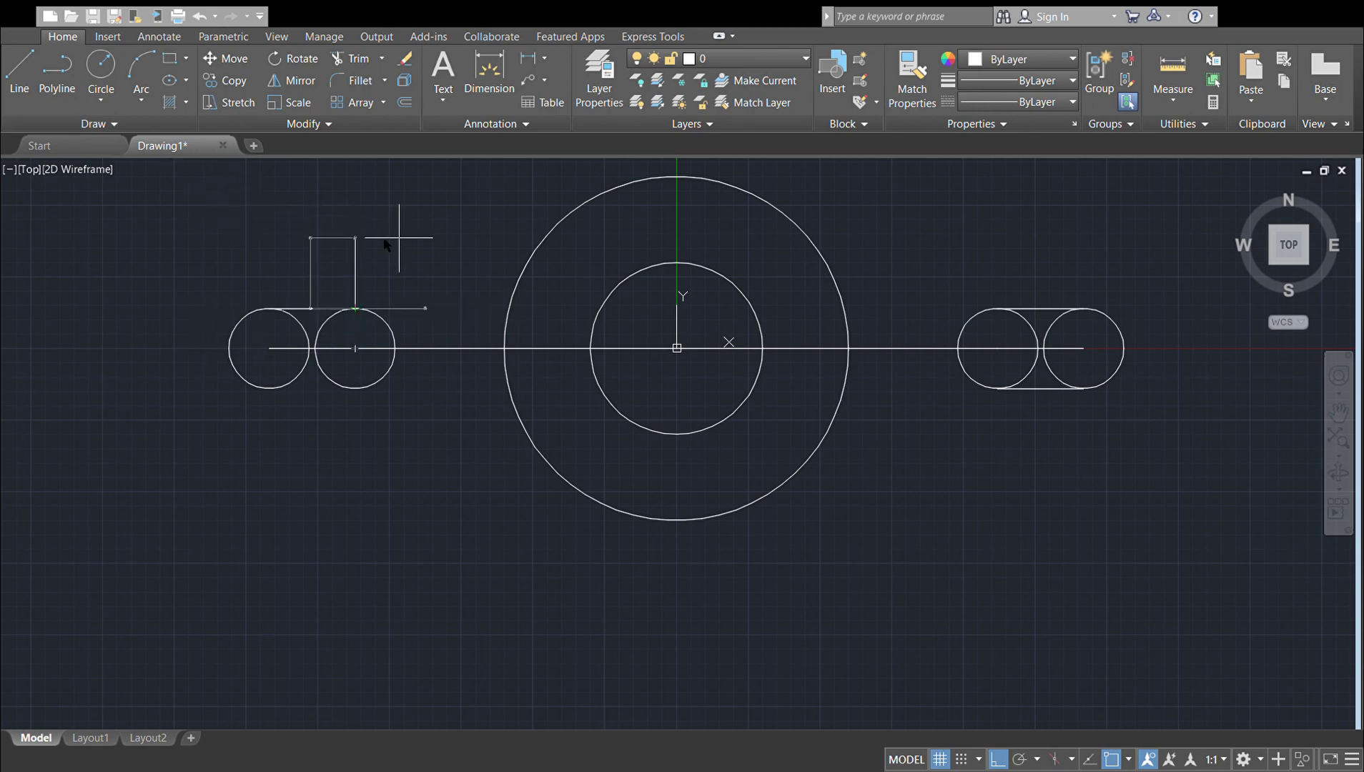
key("Escape")
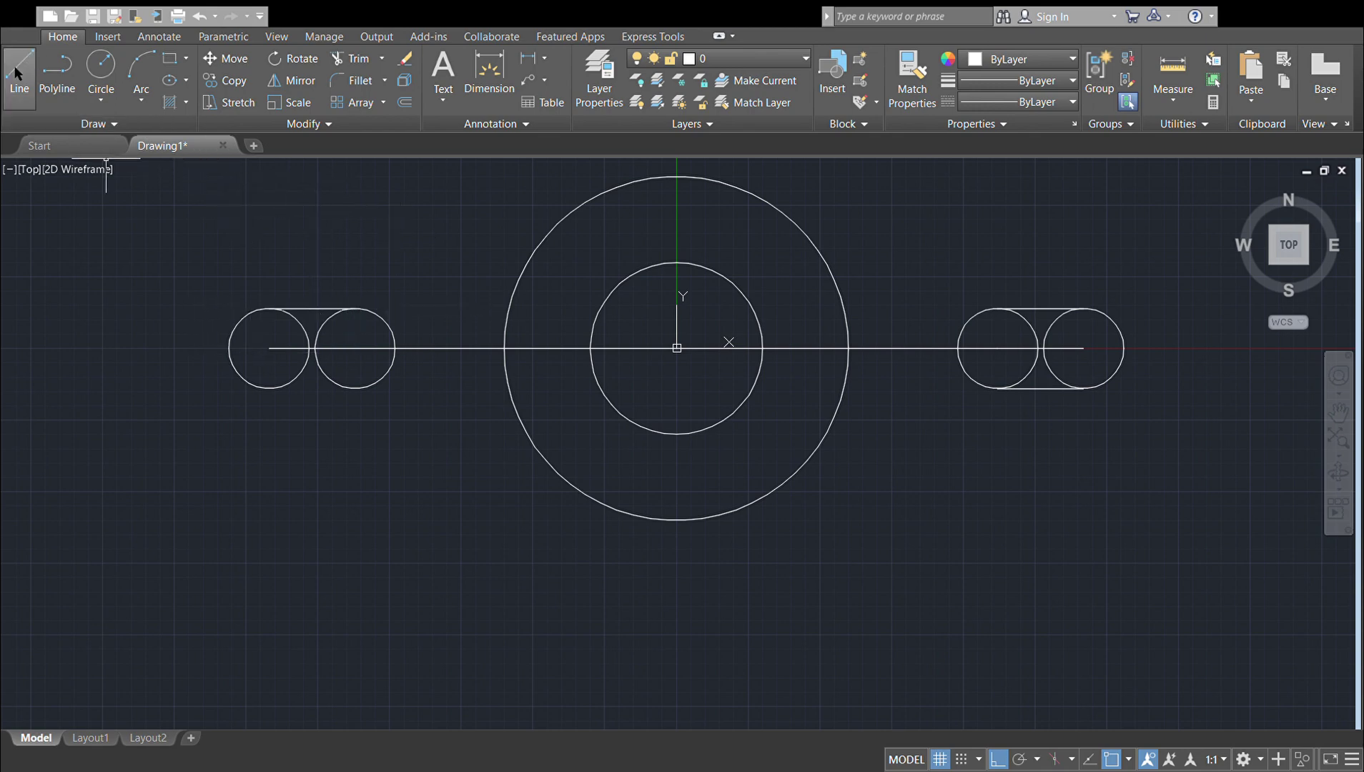
left_click(15, 72)
left_click(271, 388)
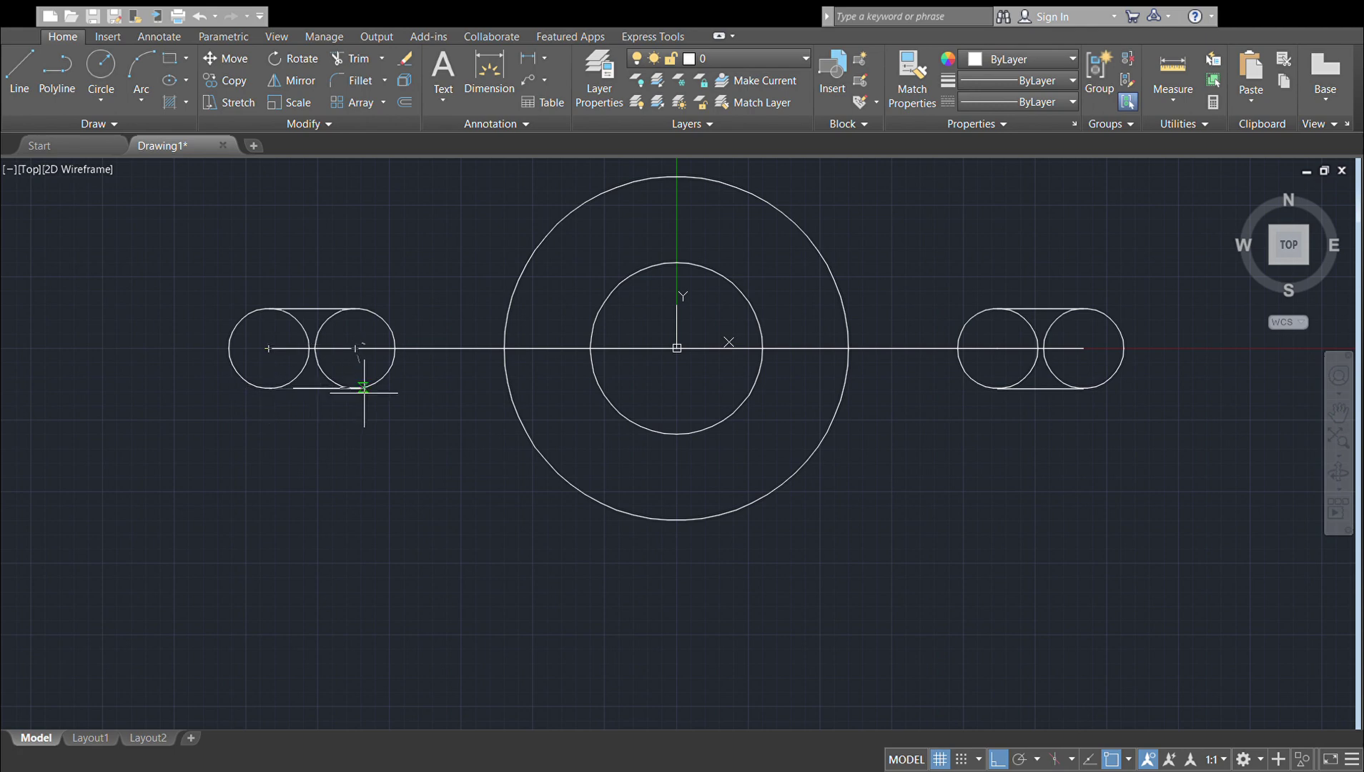
left_click(364, 391)
key("Escape")
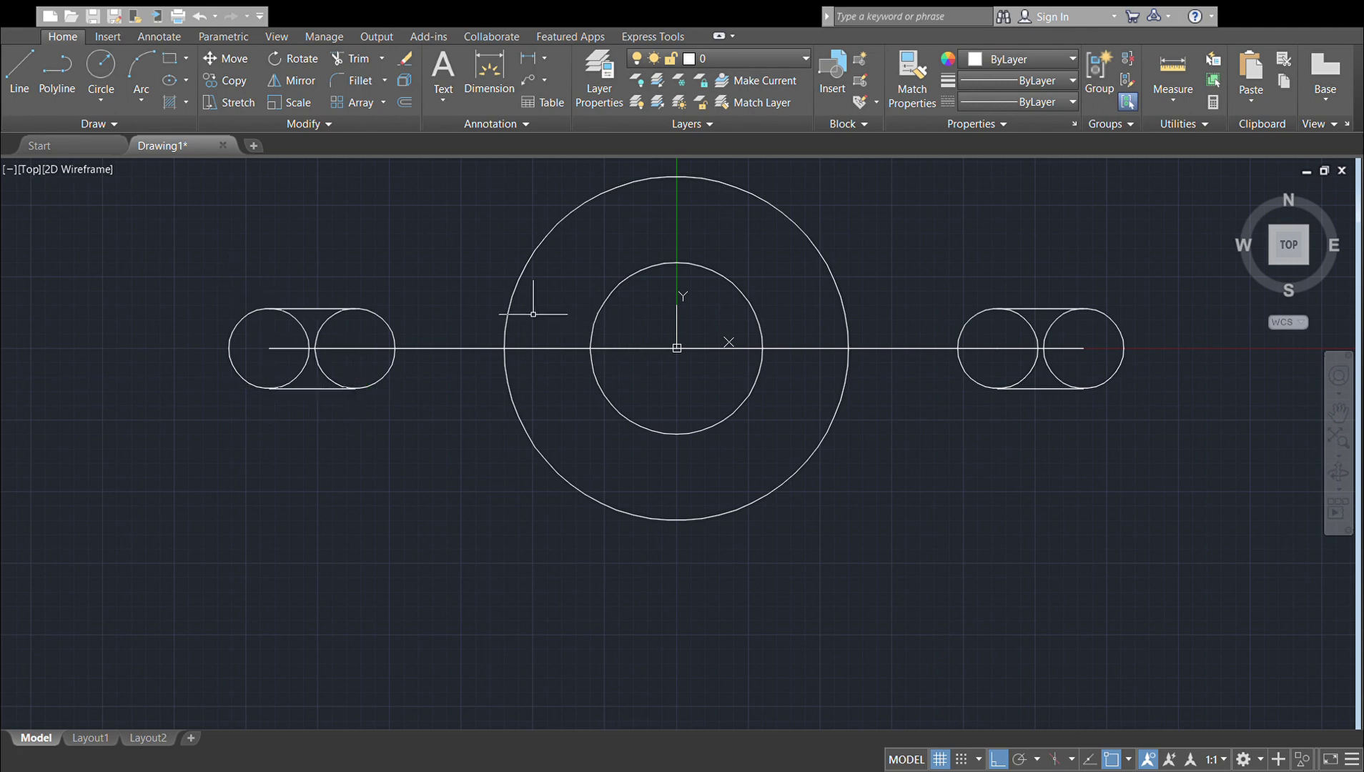
Step: Delete the long horizontal line segments between the slots and the hub
left_click(437, 348)
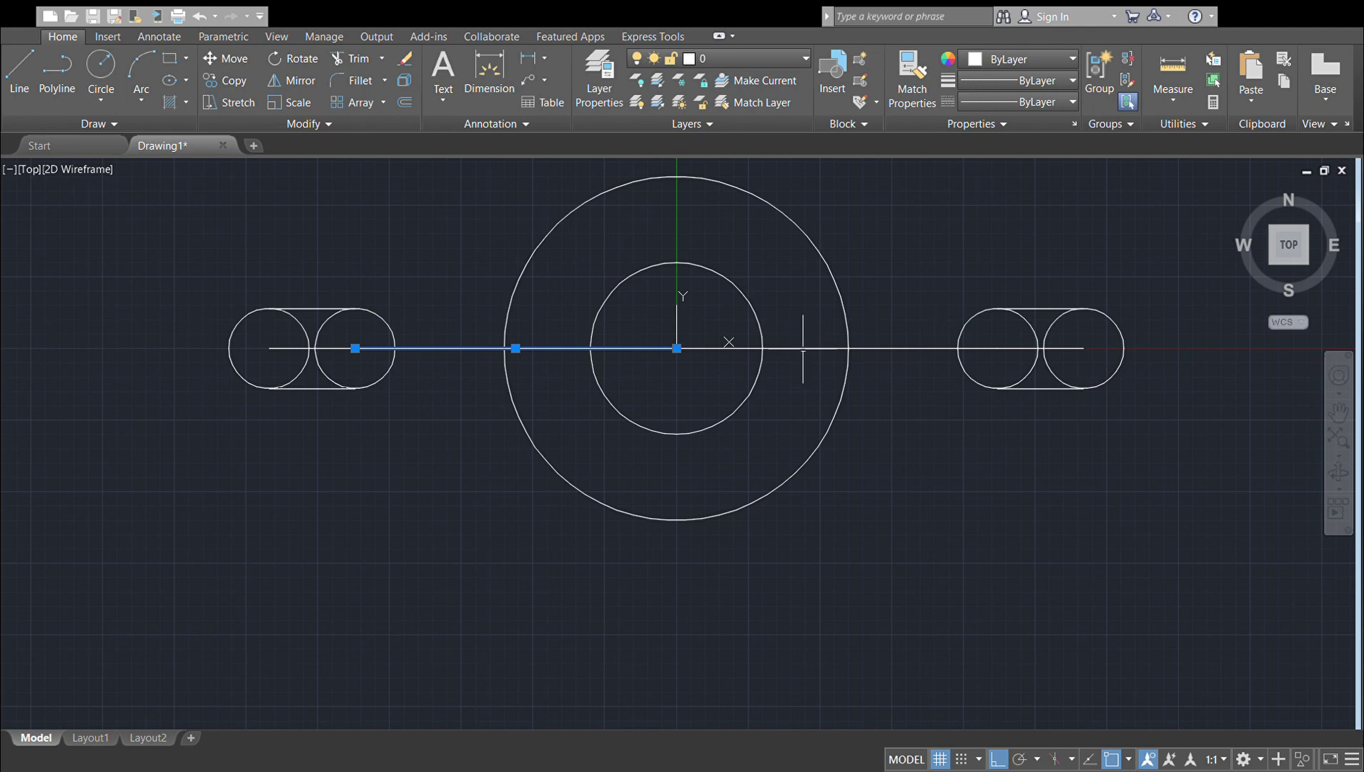
left_click(811, 348)
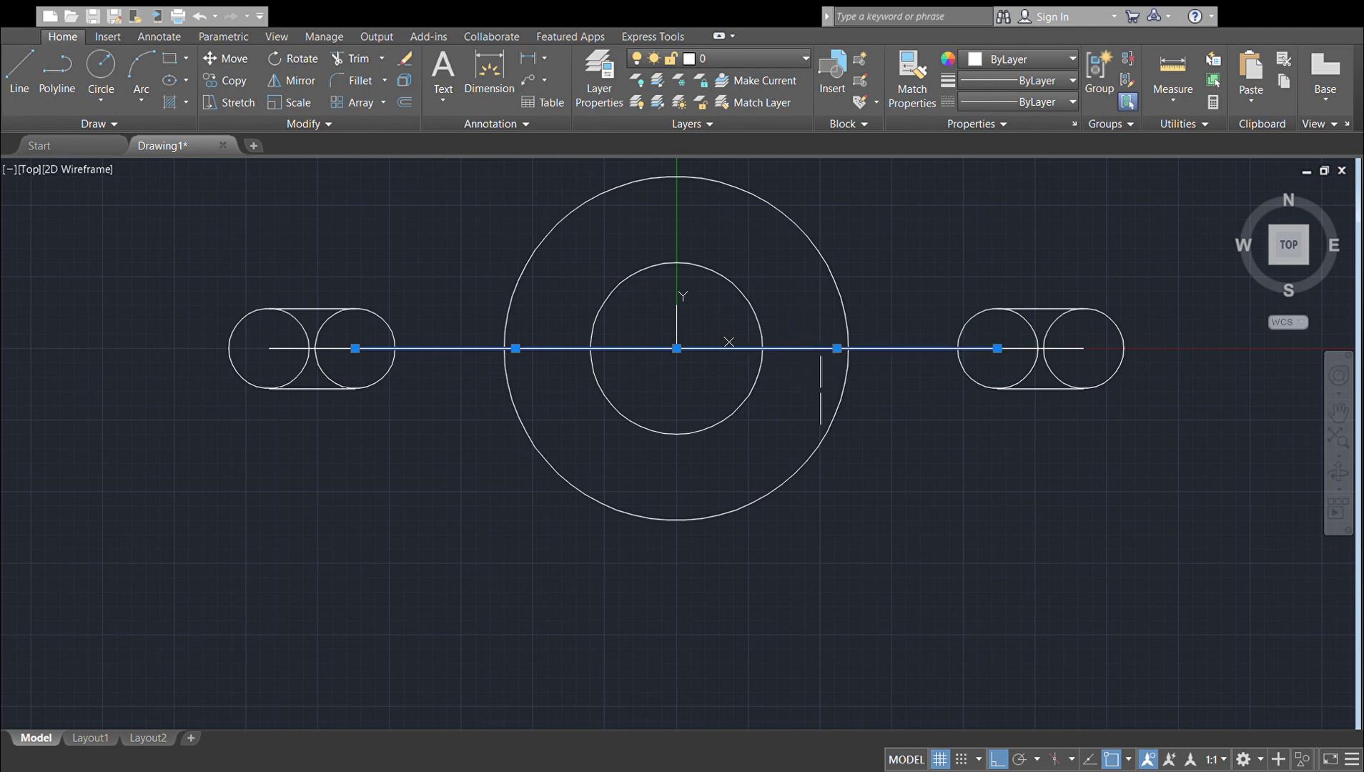
key("Delete")
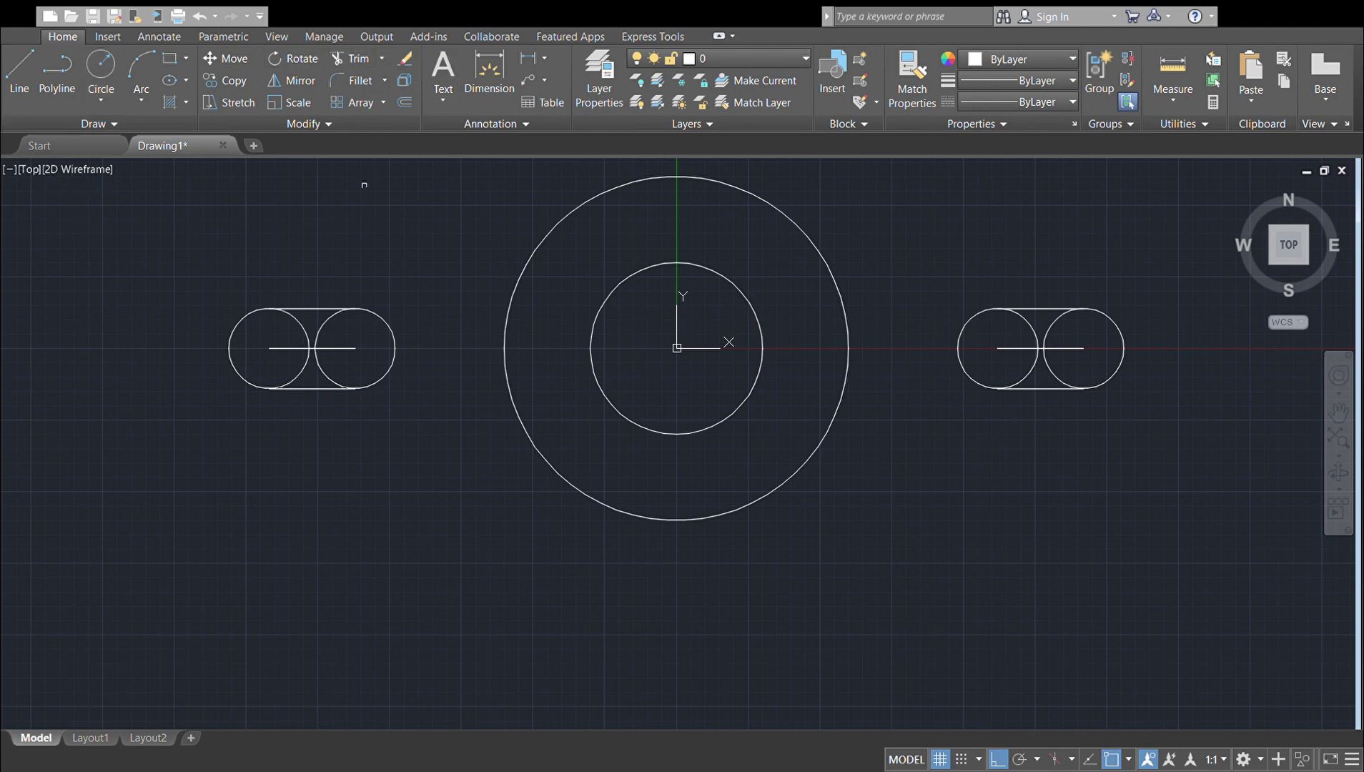
Step: Trim the inner arcs between the left circles and add two larger circles on the slot ends
left_click_drag(282, 323, 325, 323)
left_click(101, 68)
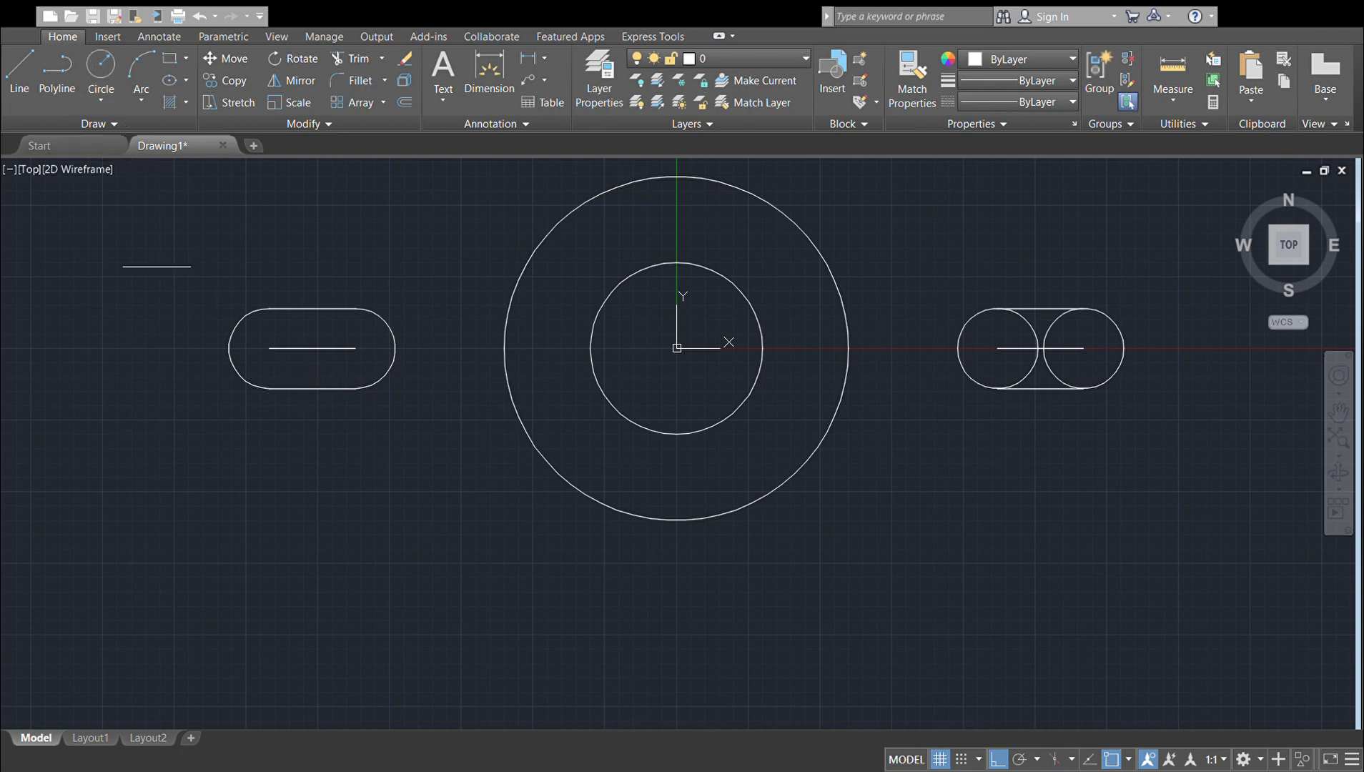
left_click(269, 349)
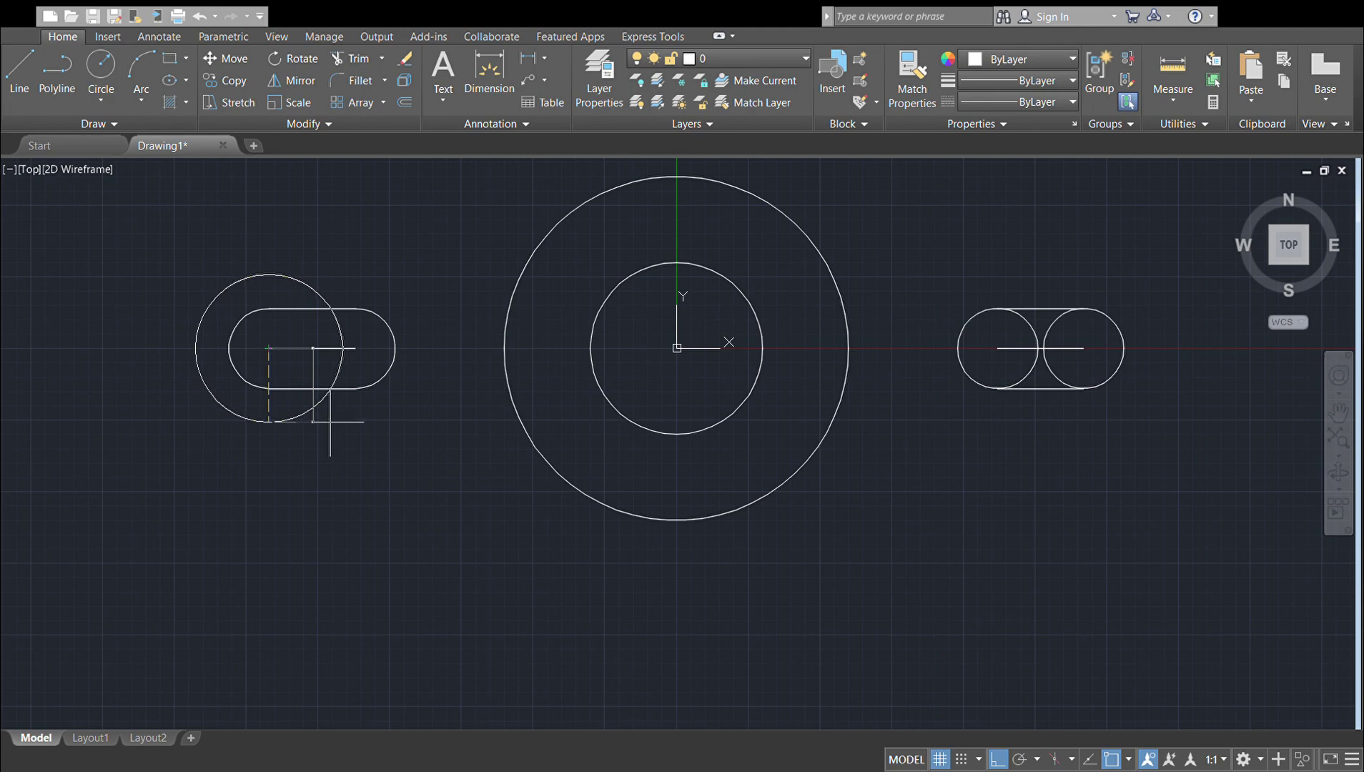
left_click(329, 424)
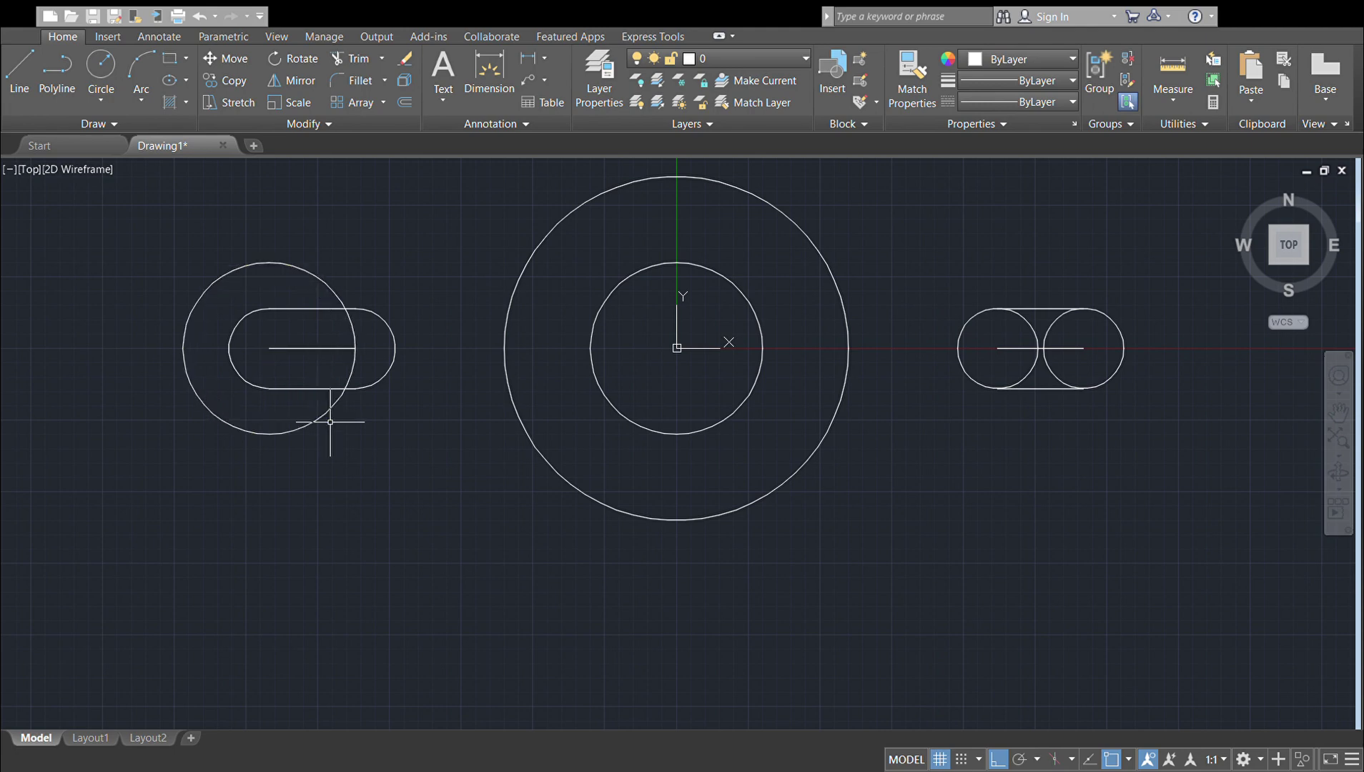
left_click(83, 63)
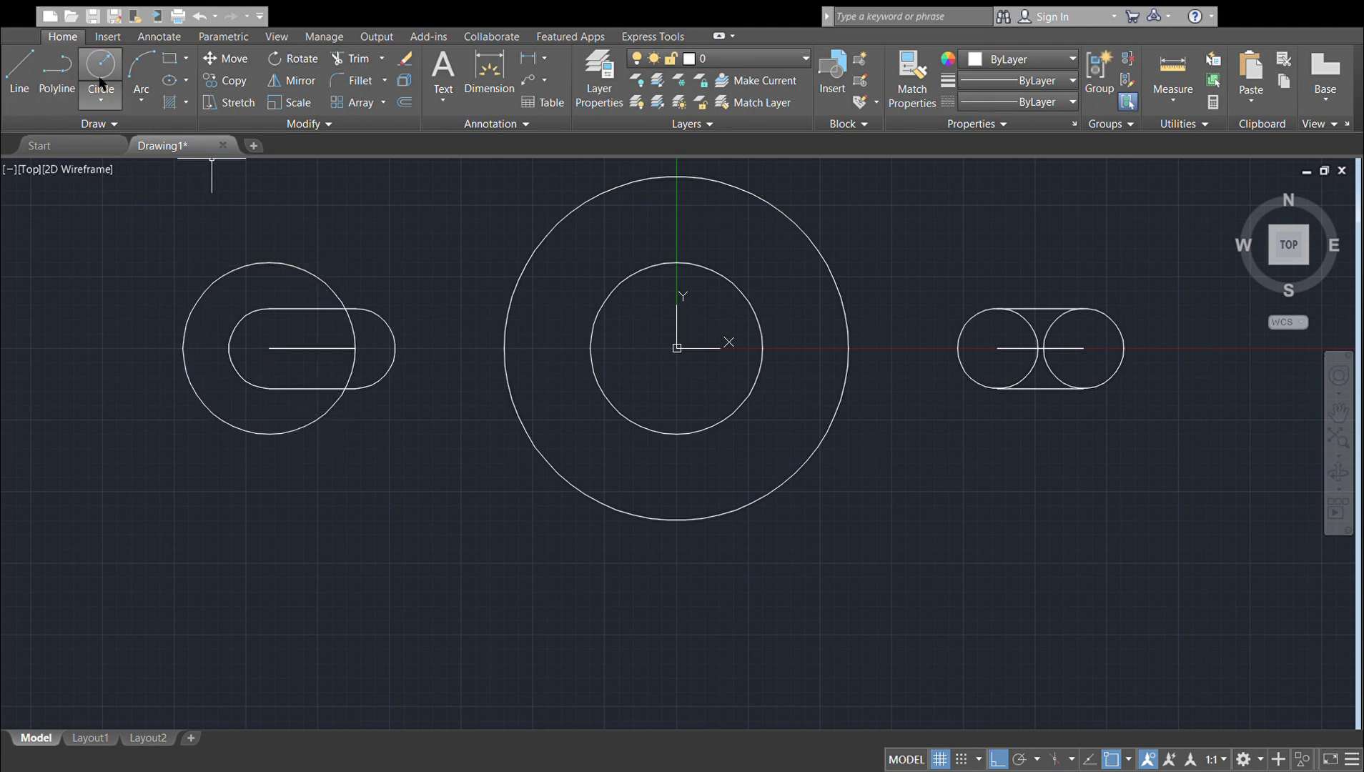
left_click(356, 348)
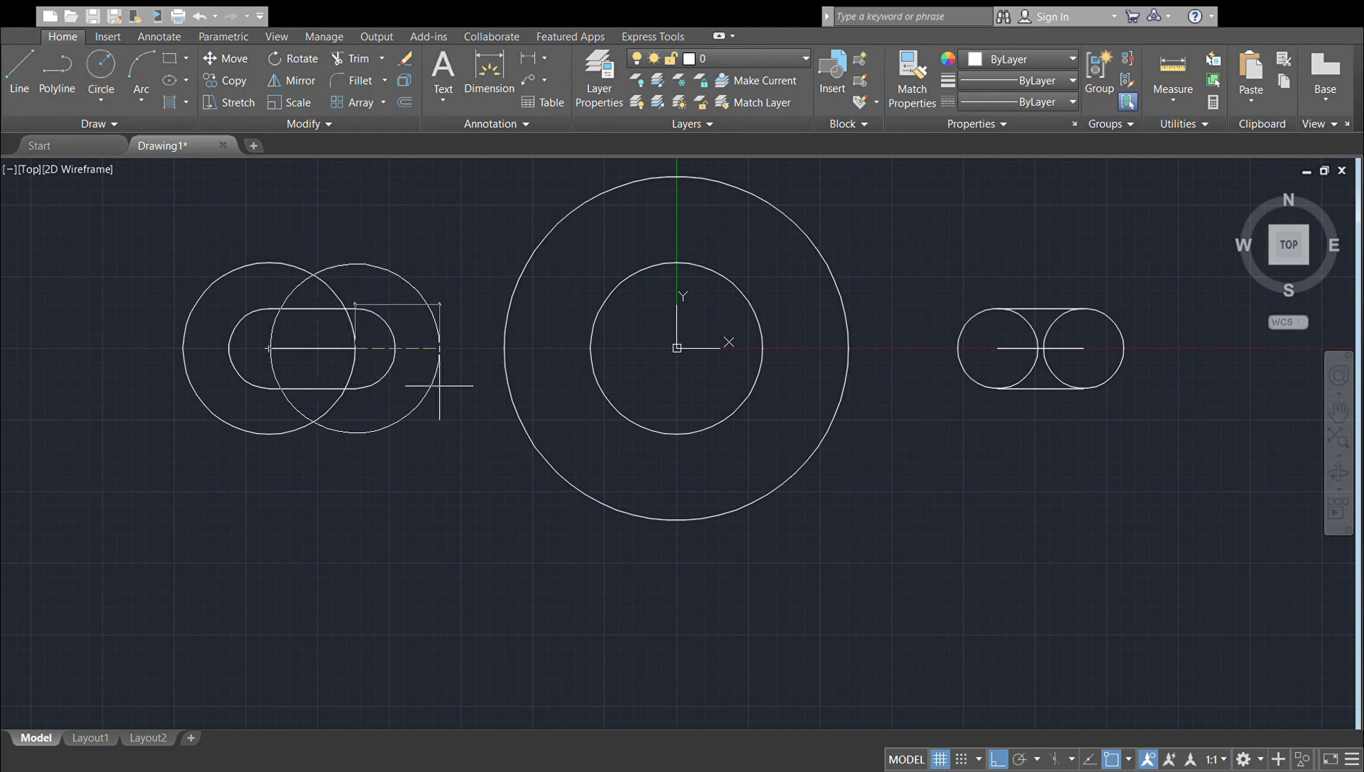
left_click(439, 386)
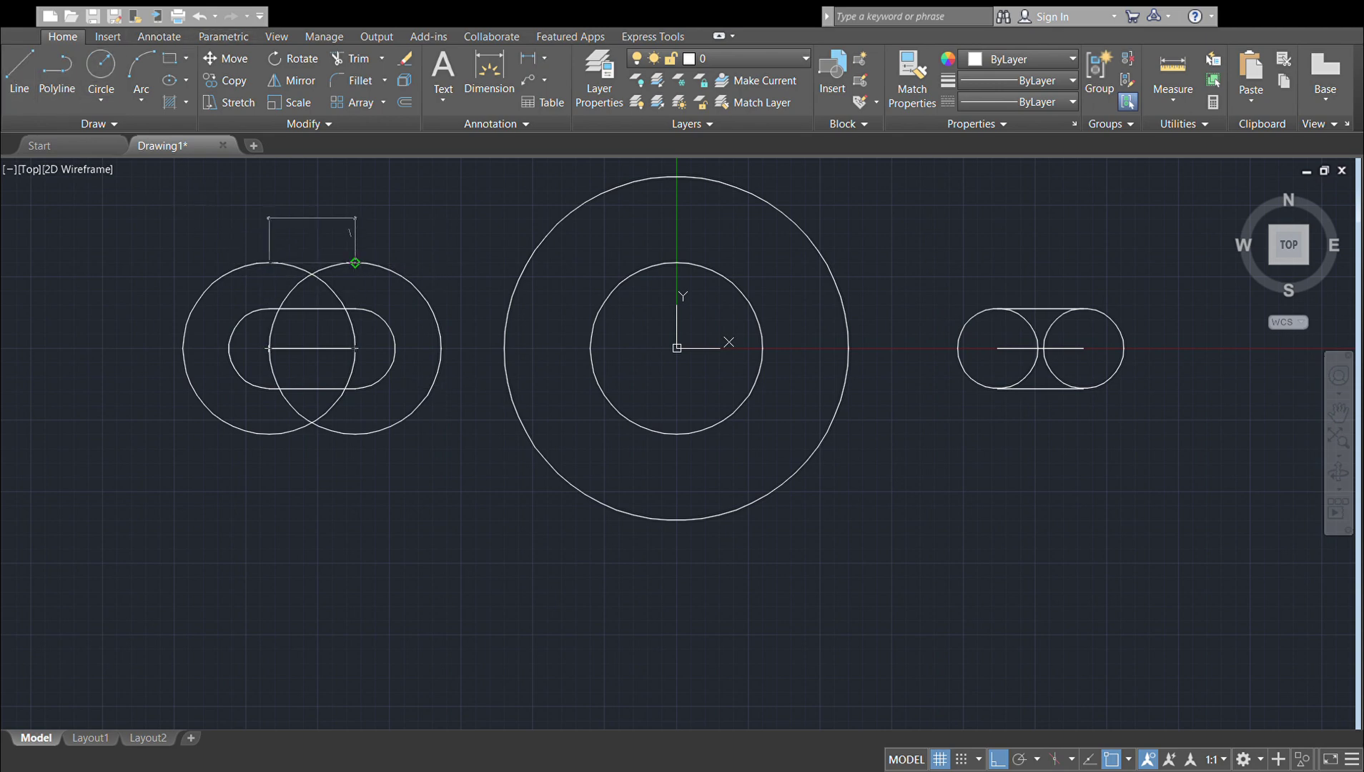
Step: Join the larger circles with top and bottom connecting lines
left_click(355, 263)
key("Return")
left_click(74, 94)
left_click(268, 434)
left_click(269, 390)
left_click(355, 389)
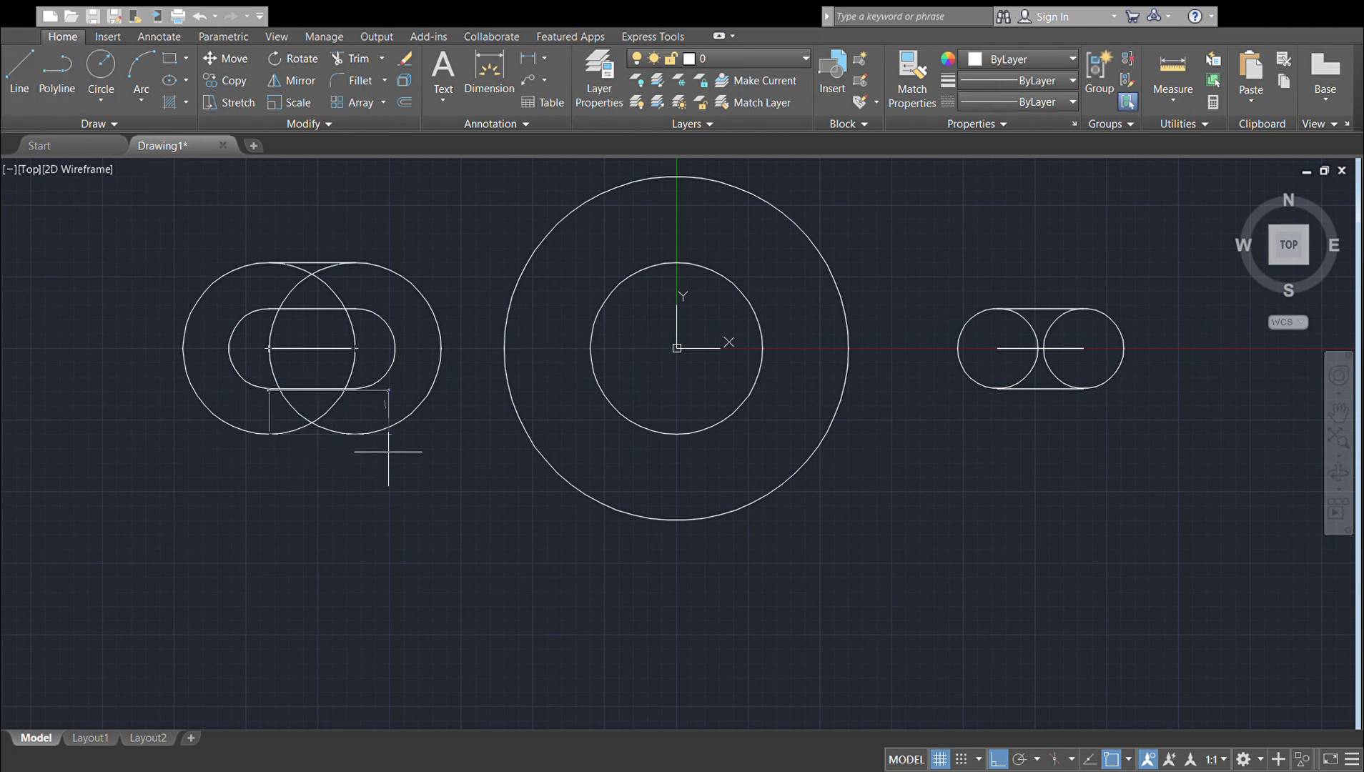
left_click(356, 434)
key("Return")
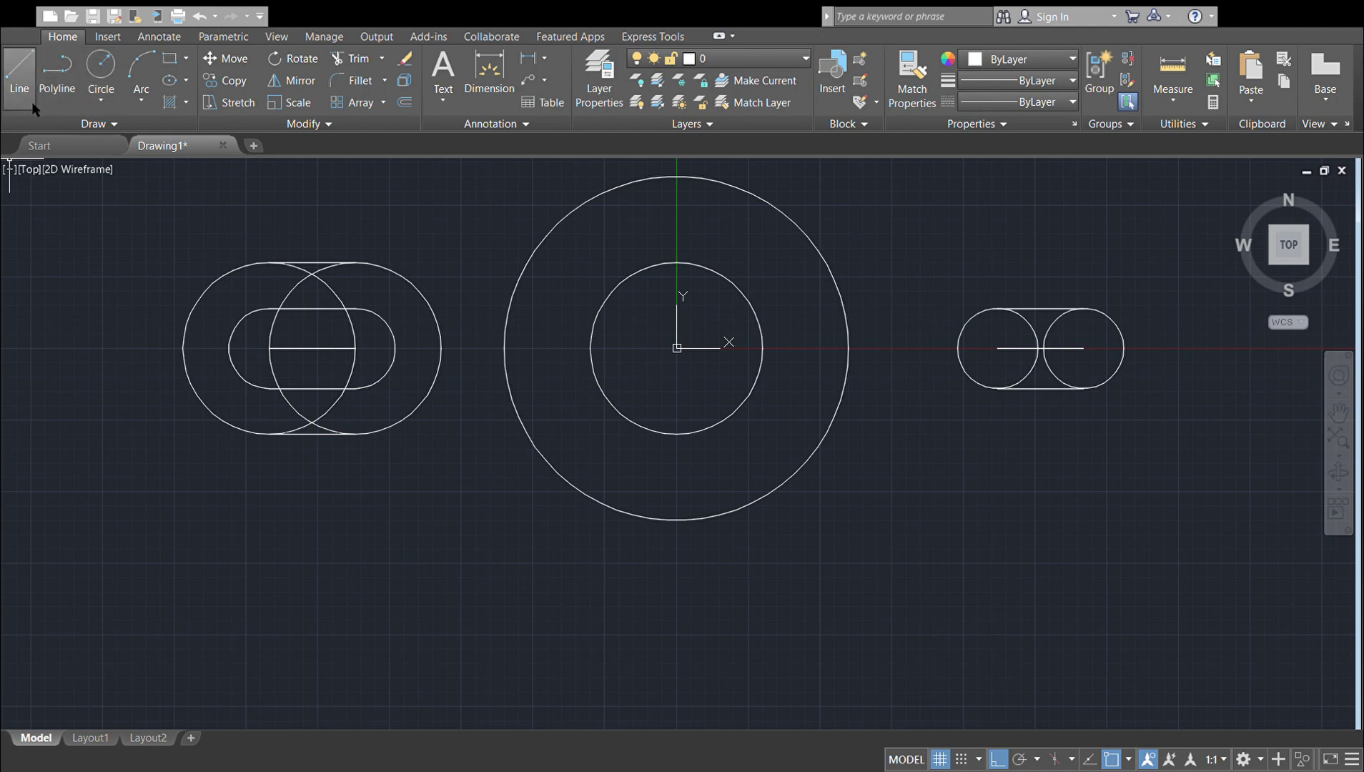
Step: Trim the overlapping arcs and delete the stray short segments around the left slot
left_click(357, 61)
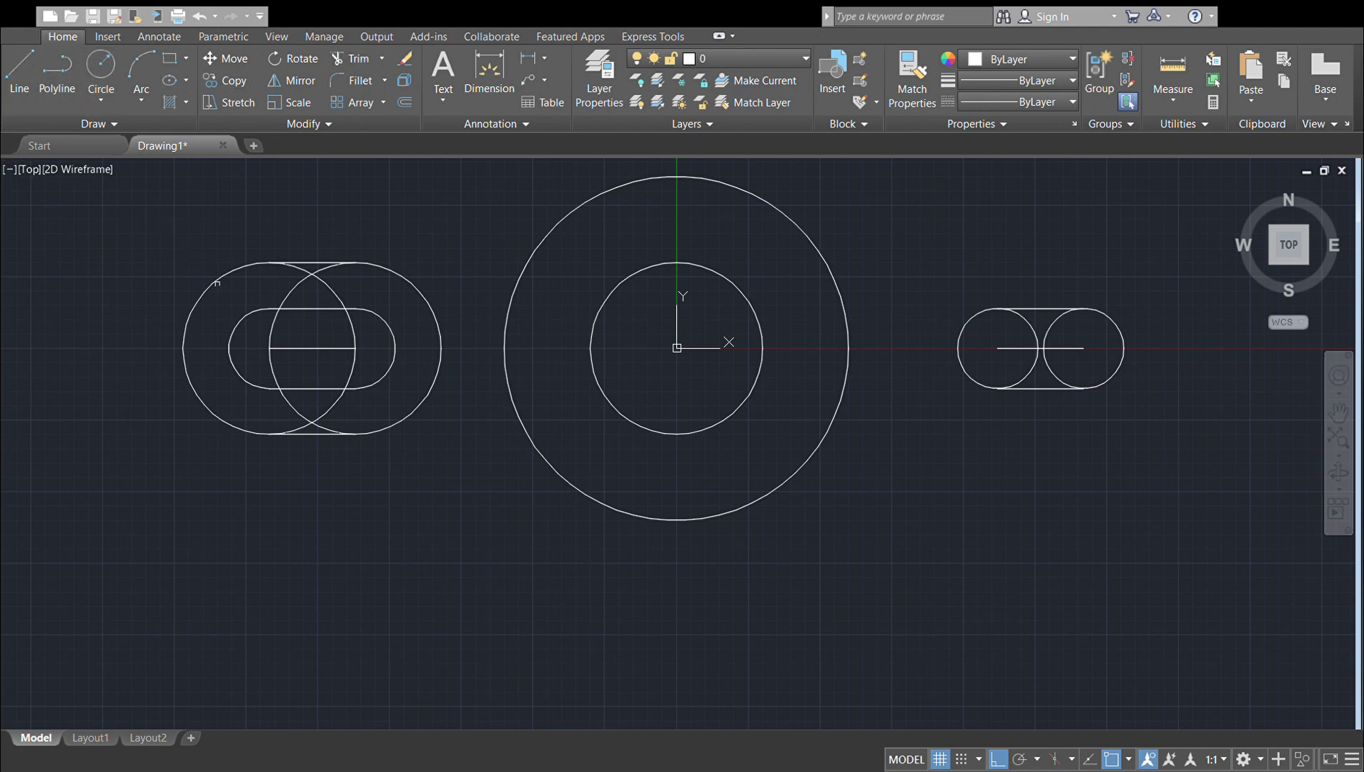
left_click(292, 289)
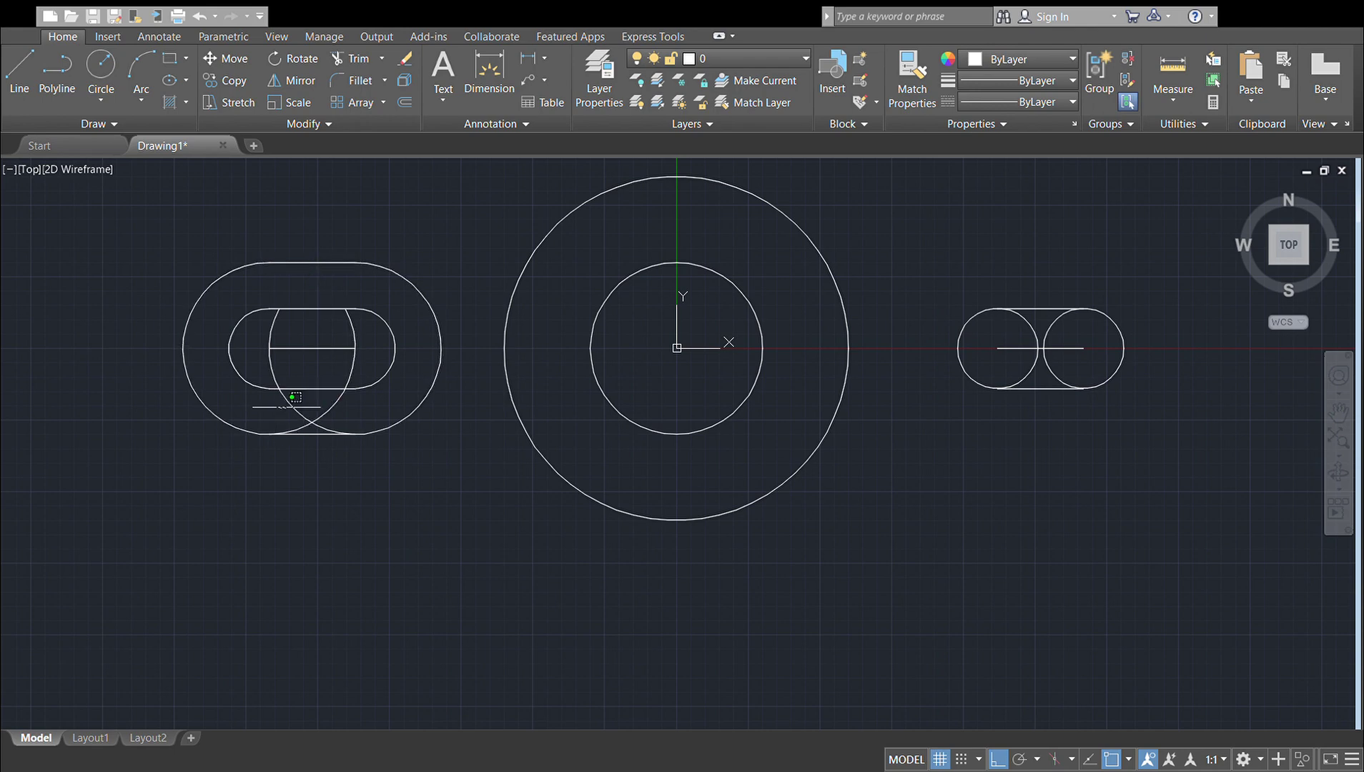
left_click(277, 409)
left_click(328, 423)
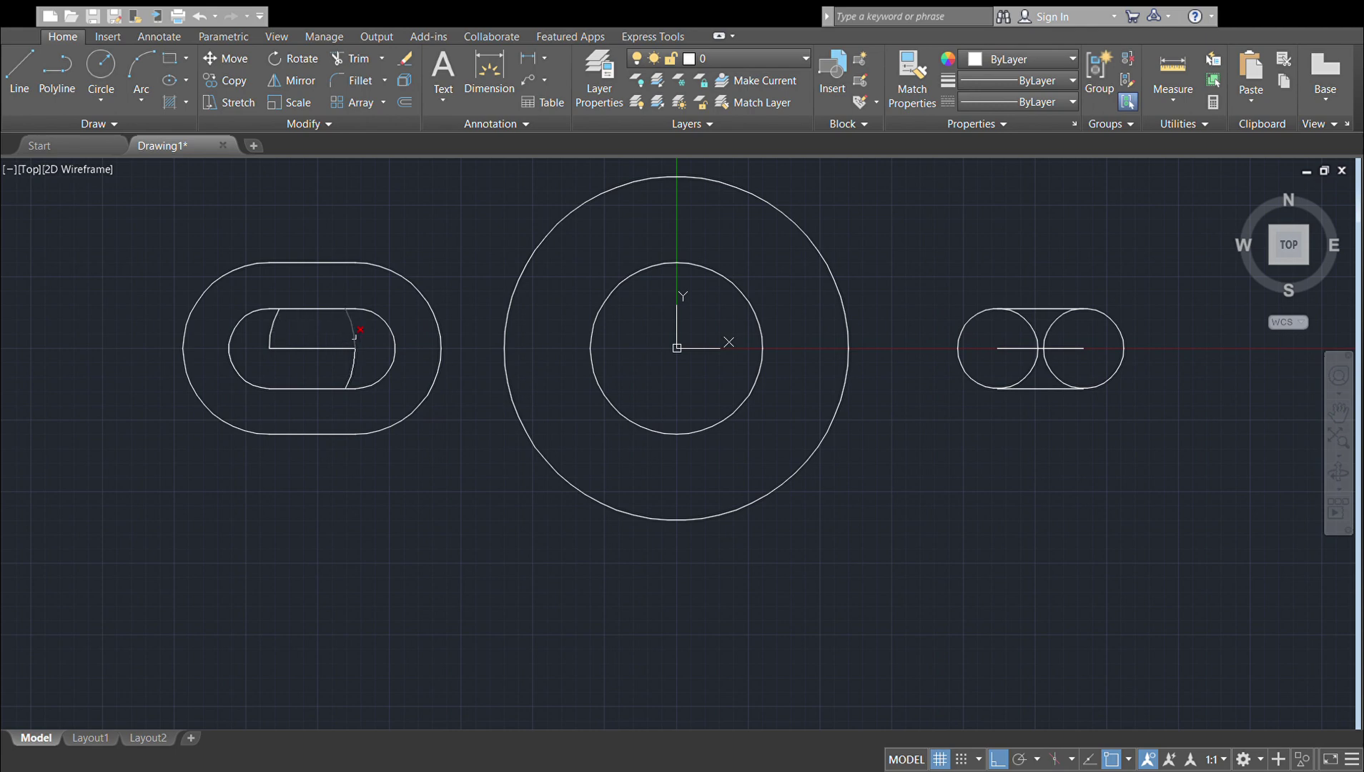
left_click(354, 367)
left_click(271, 330)
key("Delete")
left_click(101, 68)
left_click(268, 348)
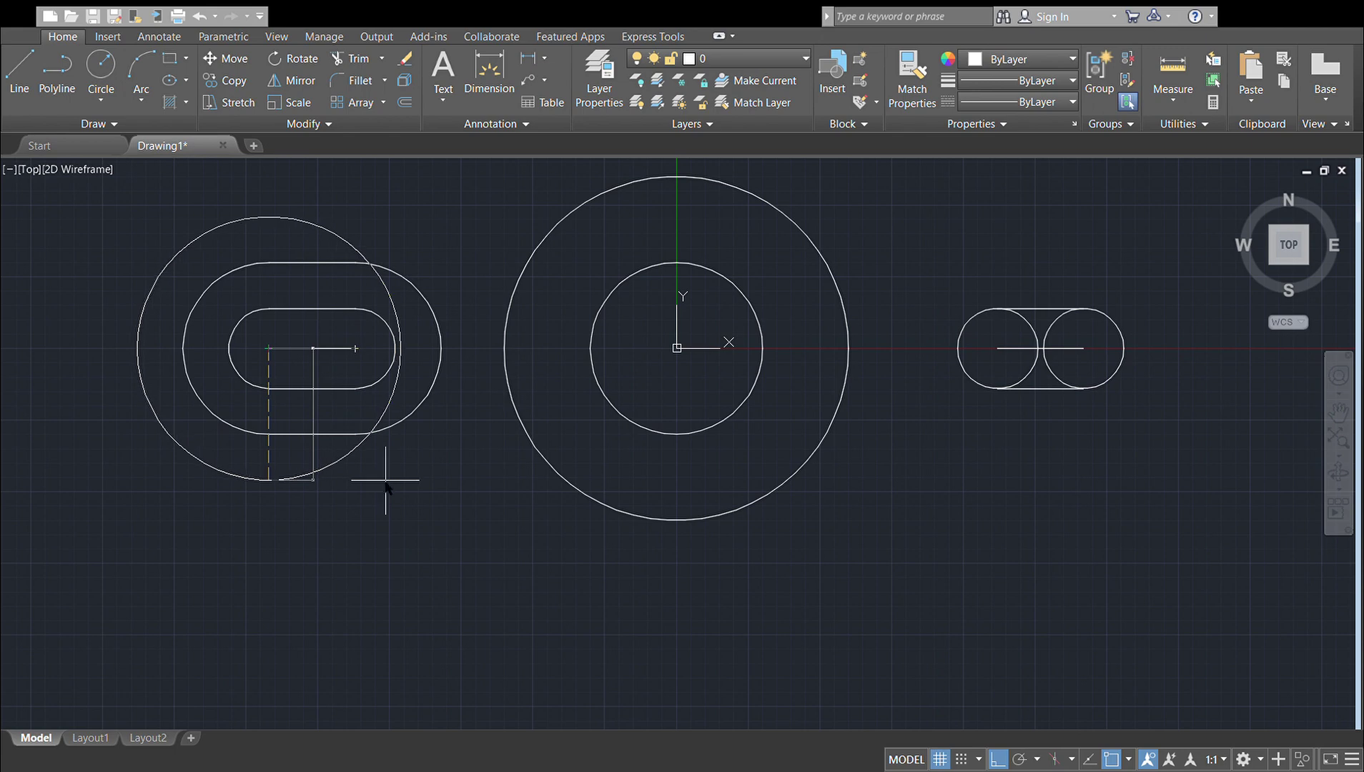
Step: Draw a radius-40 circle at the slot's left end with top and bottom edges toward the hub
type("40")
key("Return")
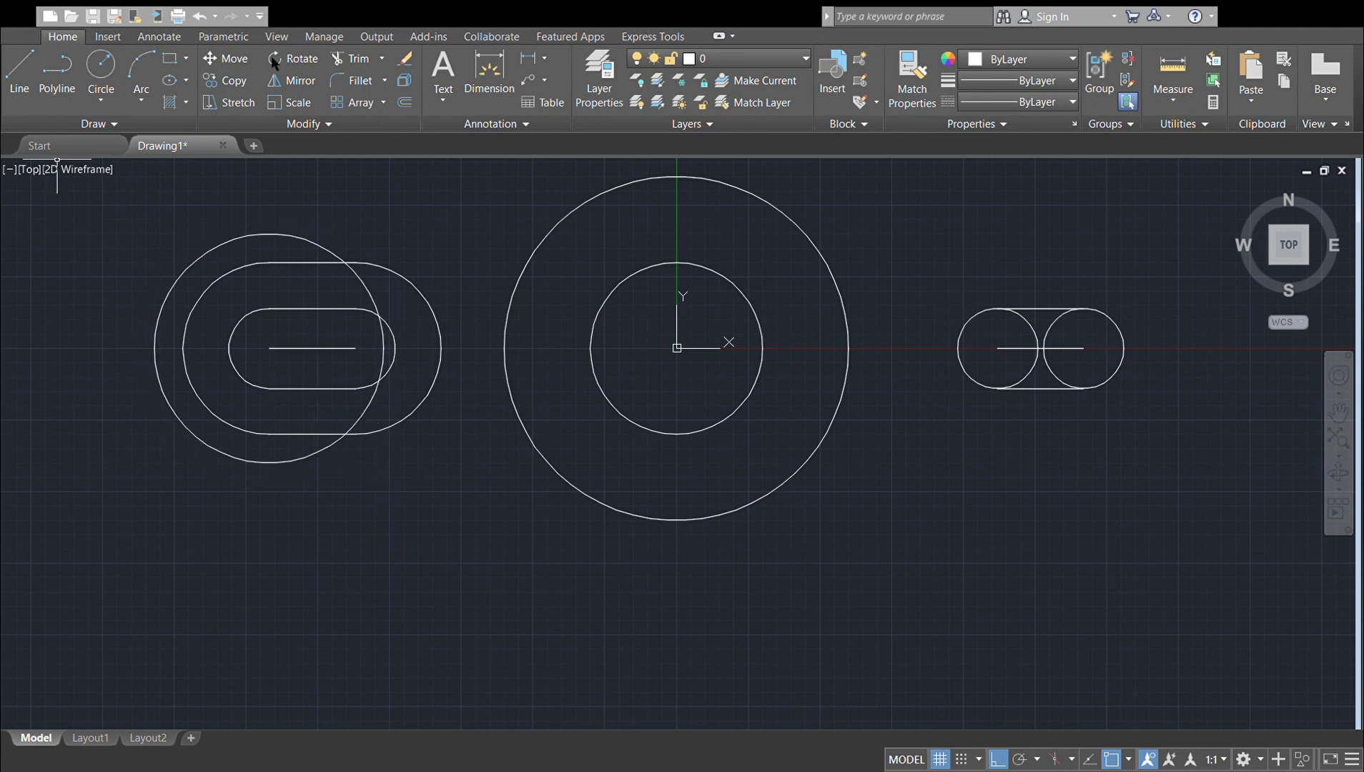
left_click(17, 98)
left_click(582, 233)
left_click(34, 75)
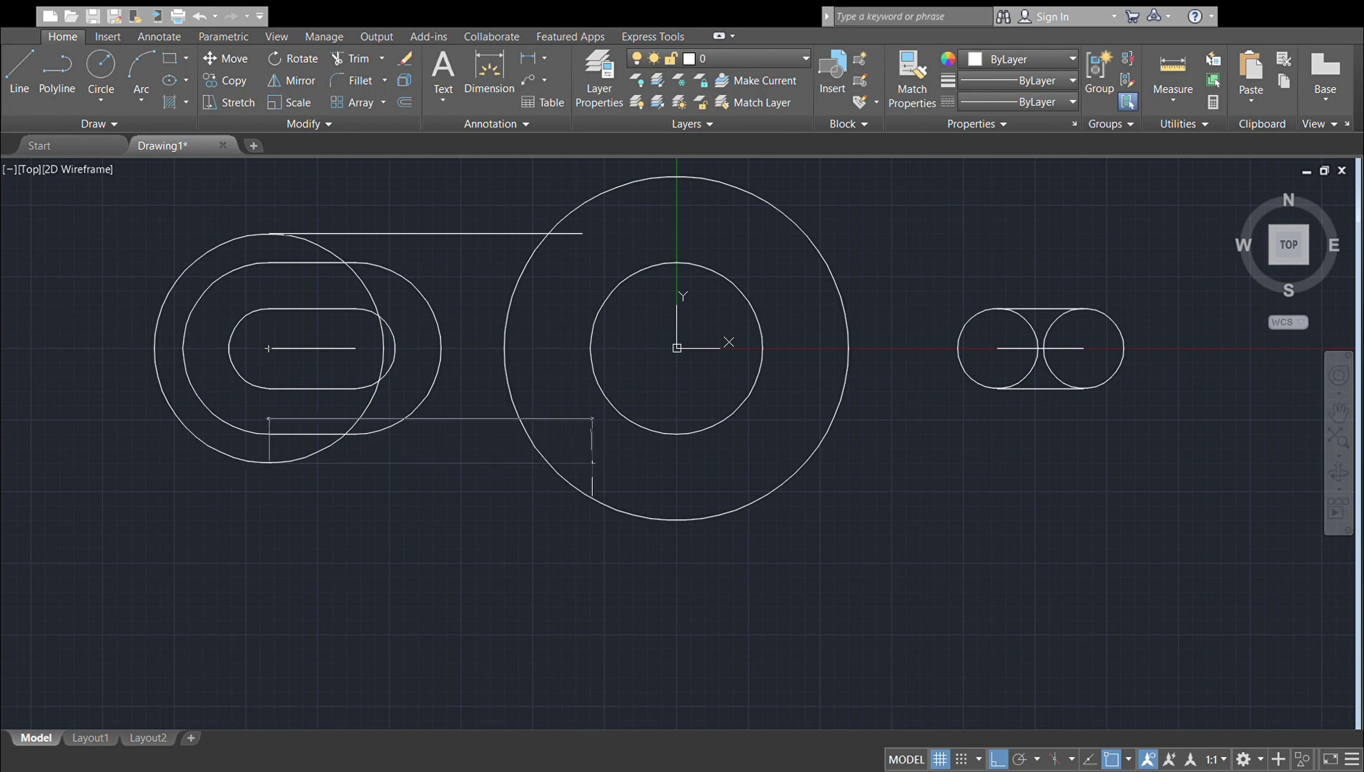
left_click(592, 463)
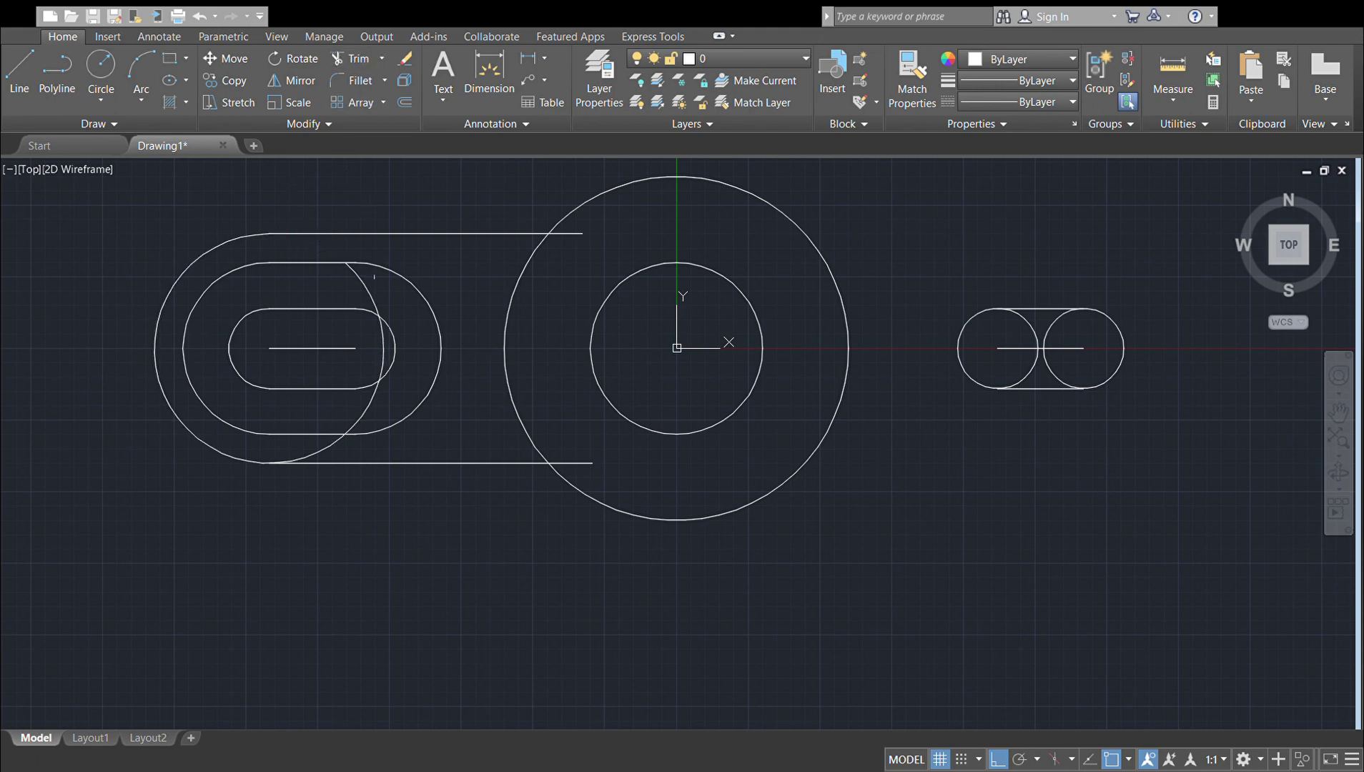
Step: Trim the edges back to the hub circle and remove the excess arcs of the radius-40 circle
left_click_drag(579, 234, 580, 465)
left_click(369, 293)
left_click(386, 330)
left_click(322, 443)
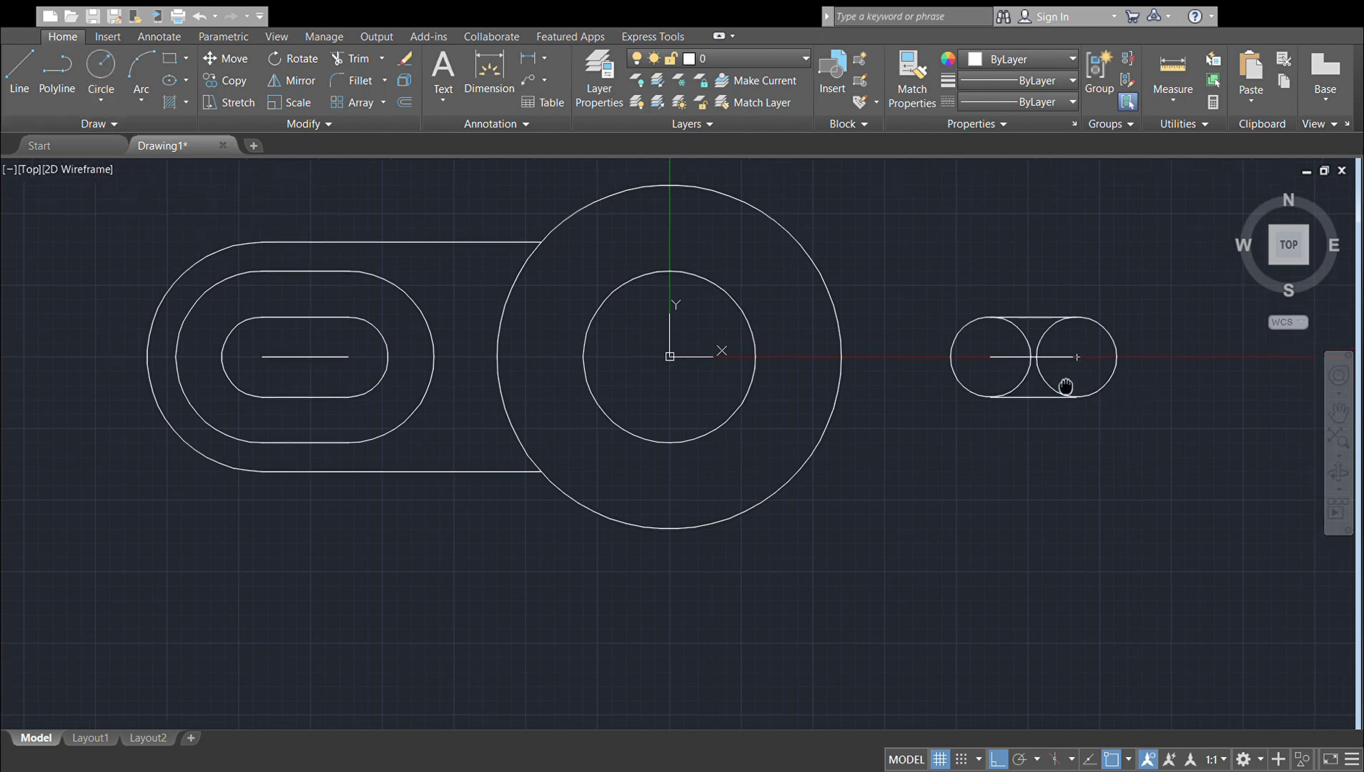
Step: Add two equal larger circles on the right slot's ends
middle_click_drag(1066, 384, 800, 429)
left_click(733, 394)
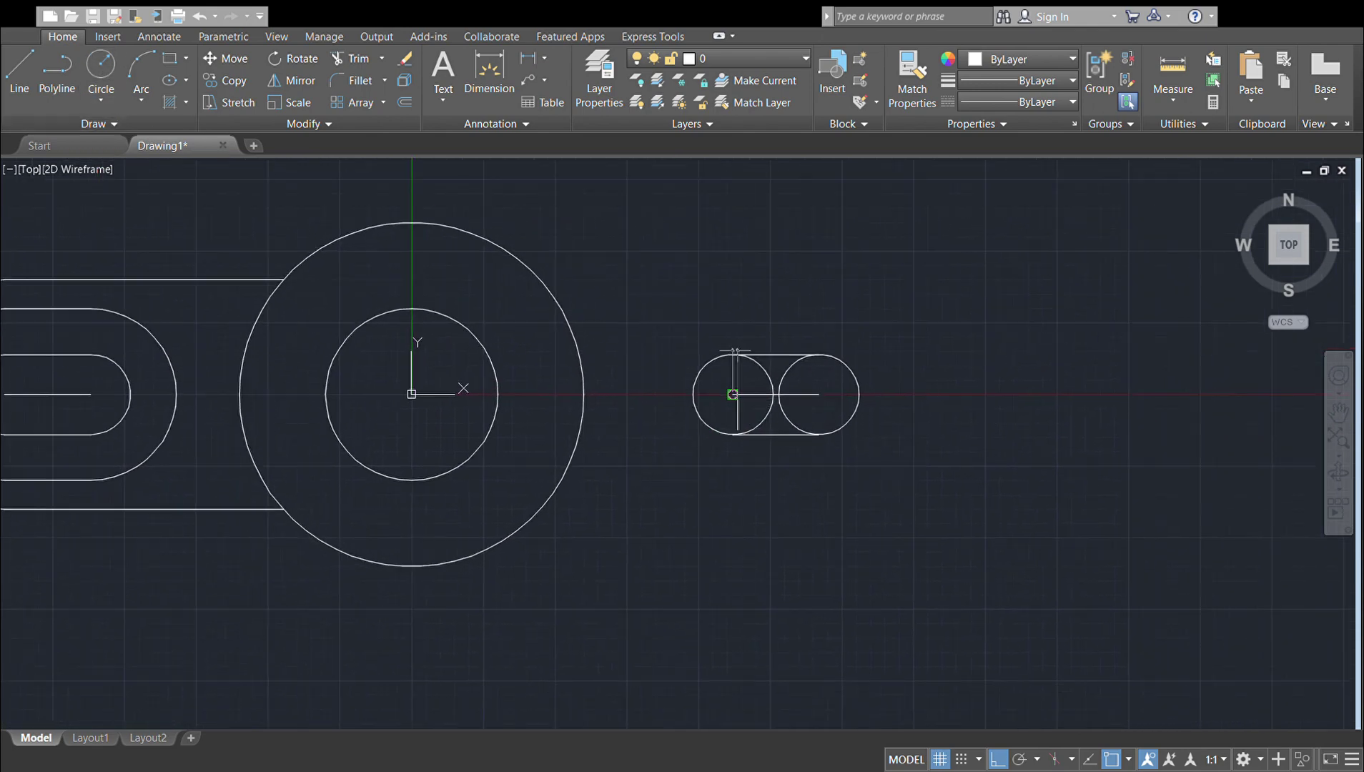
left_click(802, 443)
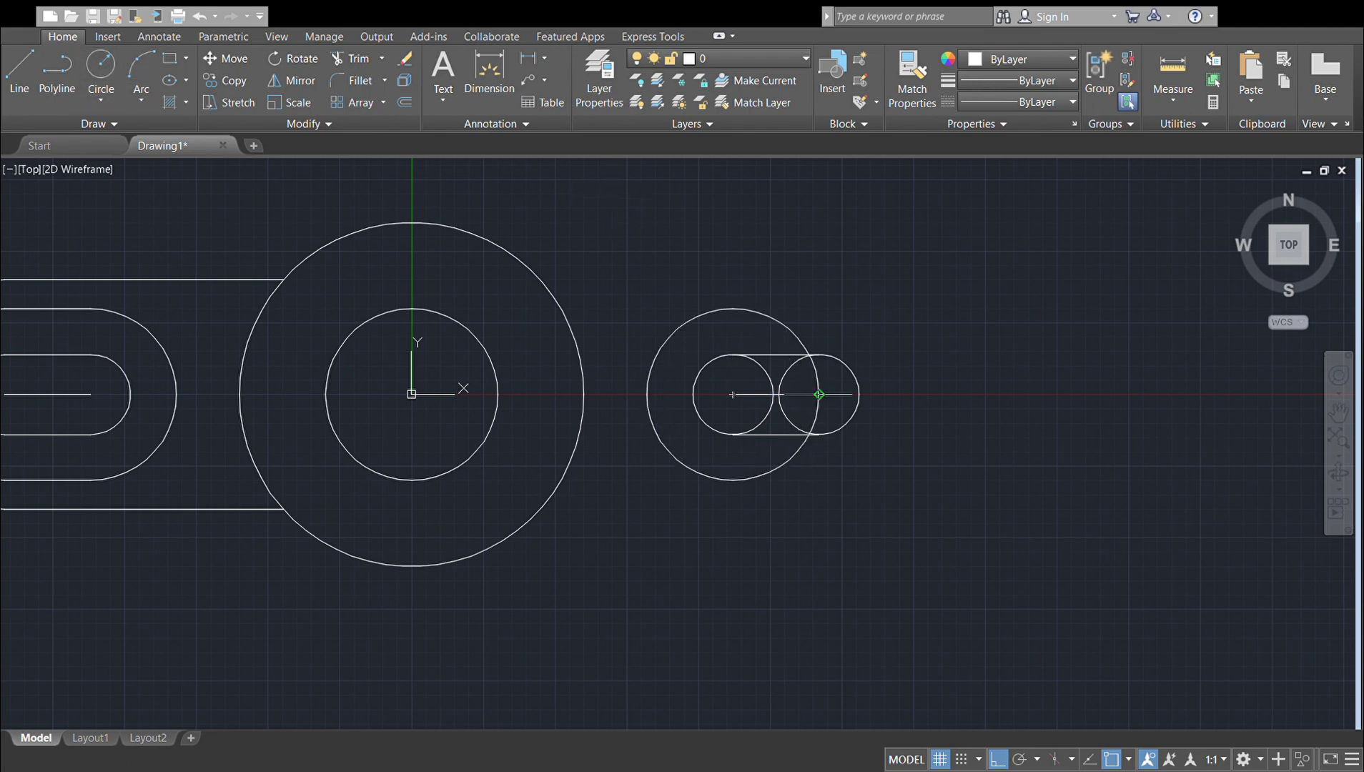
left_click(819, 394)
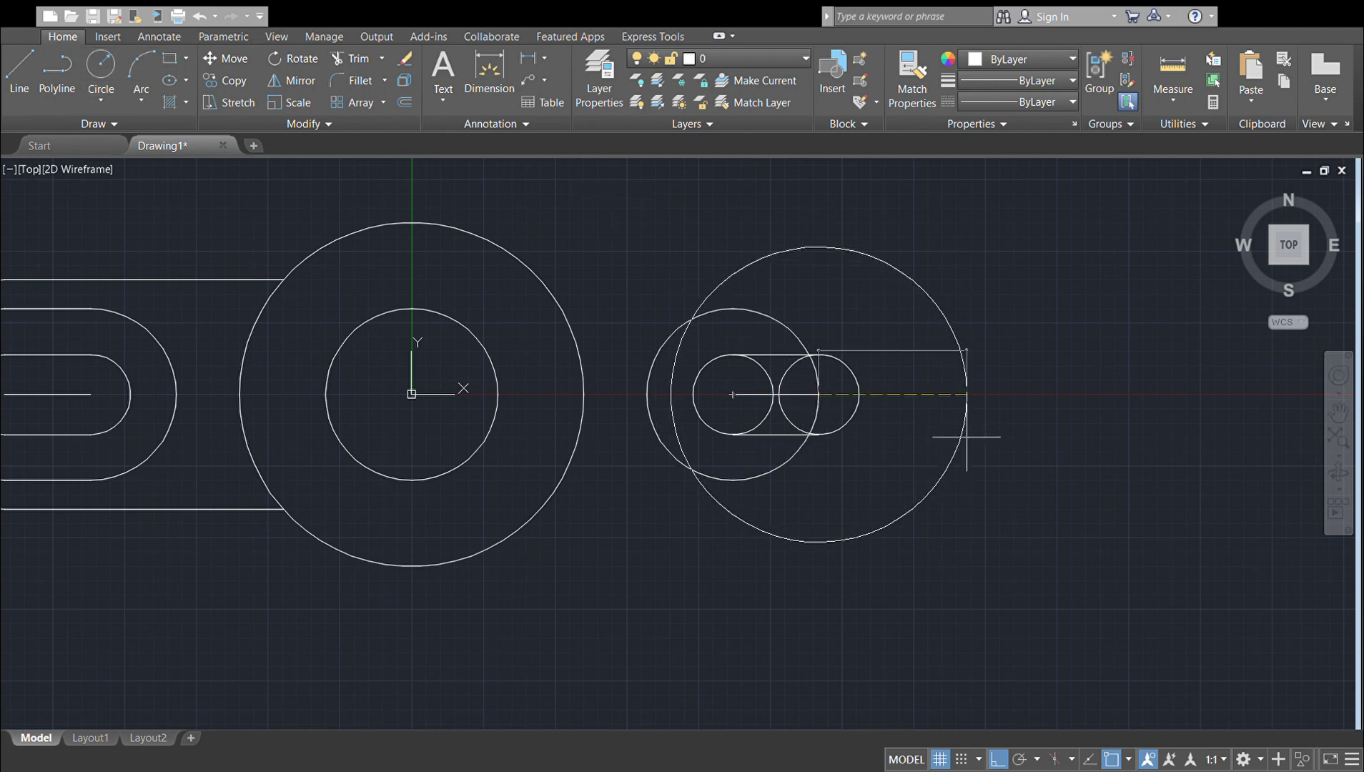
key("Return")
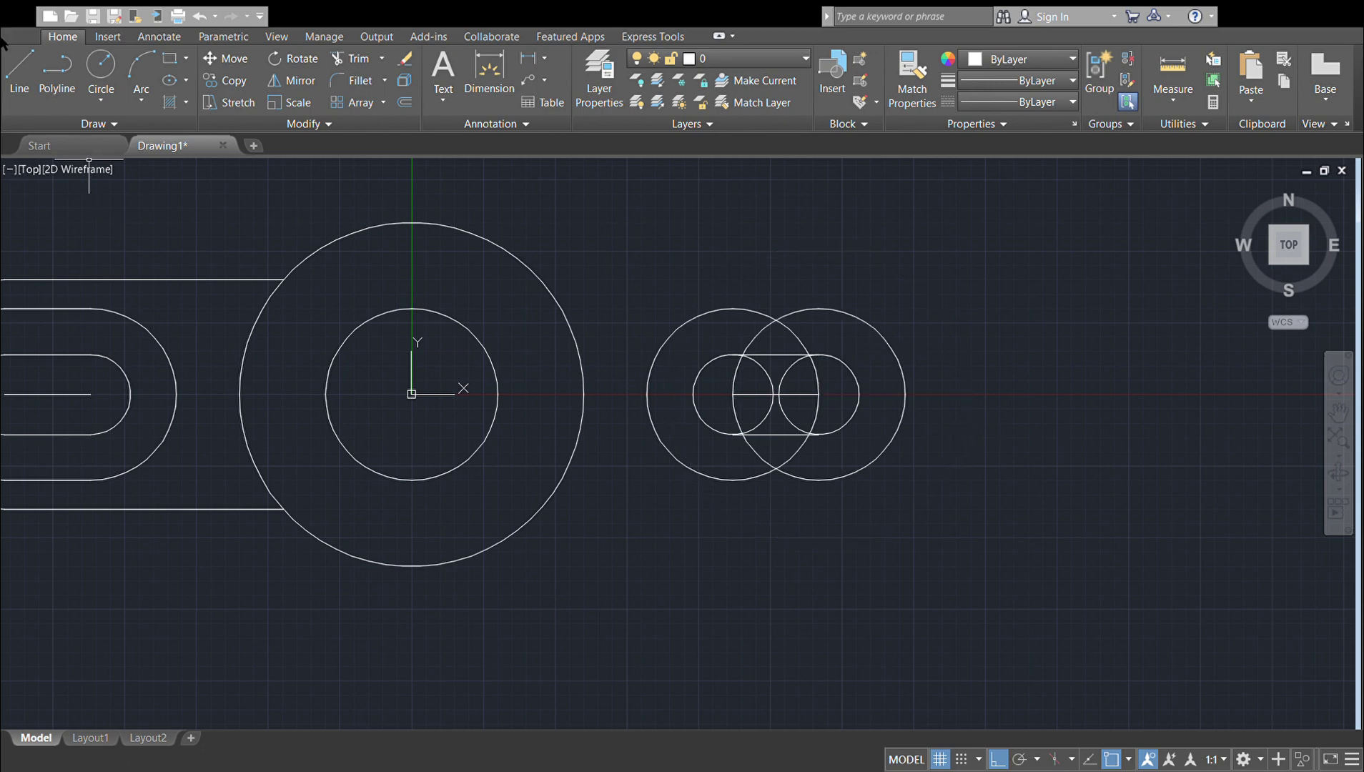
Step: Draw the top and bottom connecting lines between the right slot's circles
left_click(732, 309)
left_click(732, 263)
left_click(819, 264)
left_click(818, 309)
left_click(733, 479)
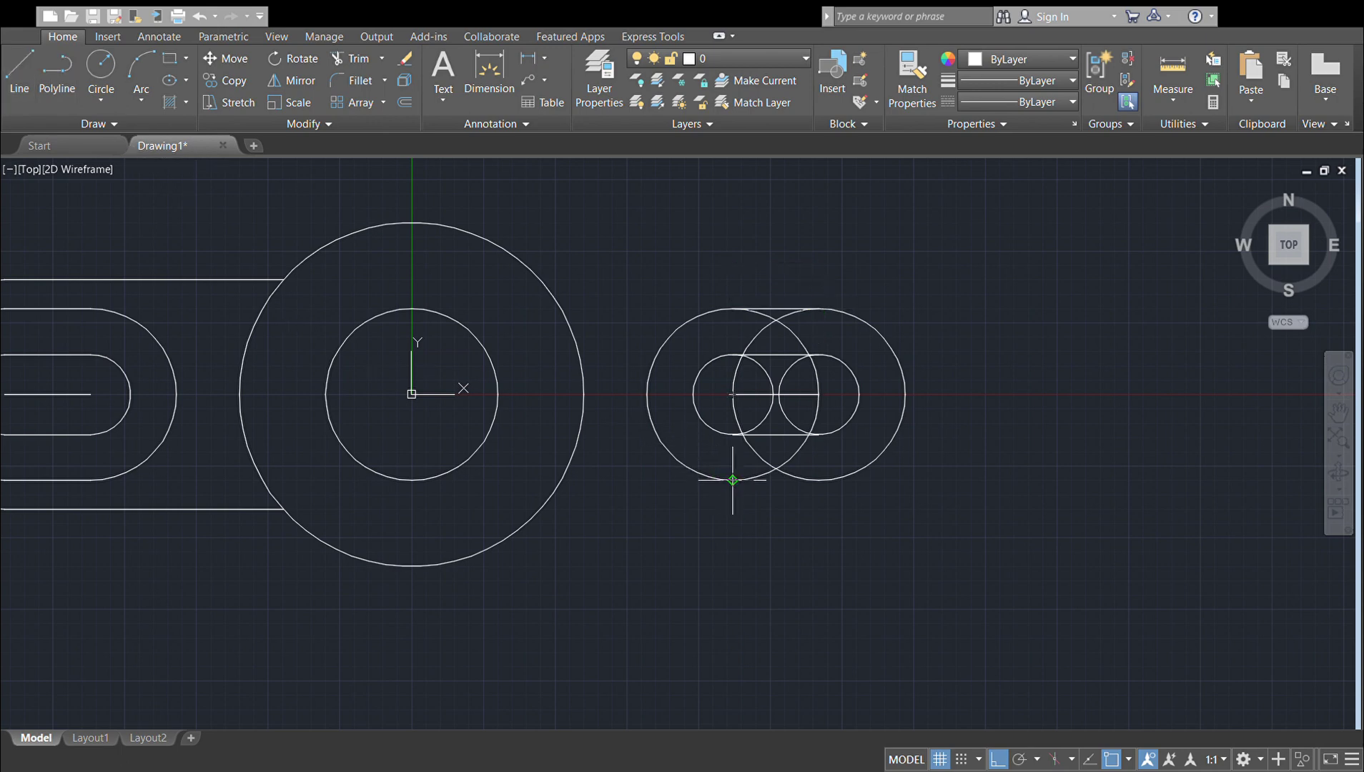
left_click(820, 479)
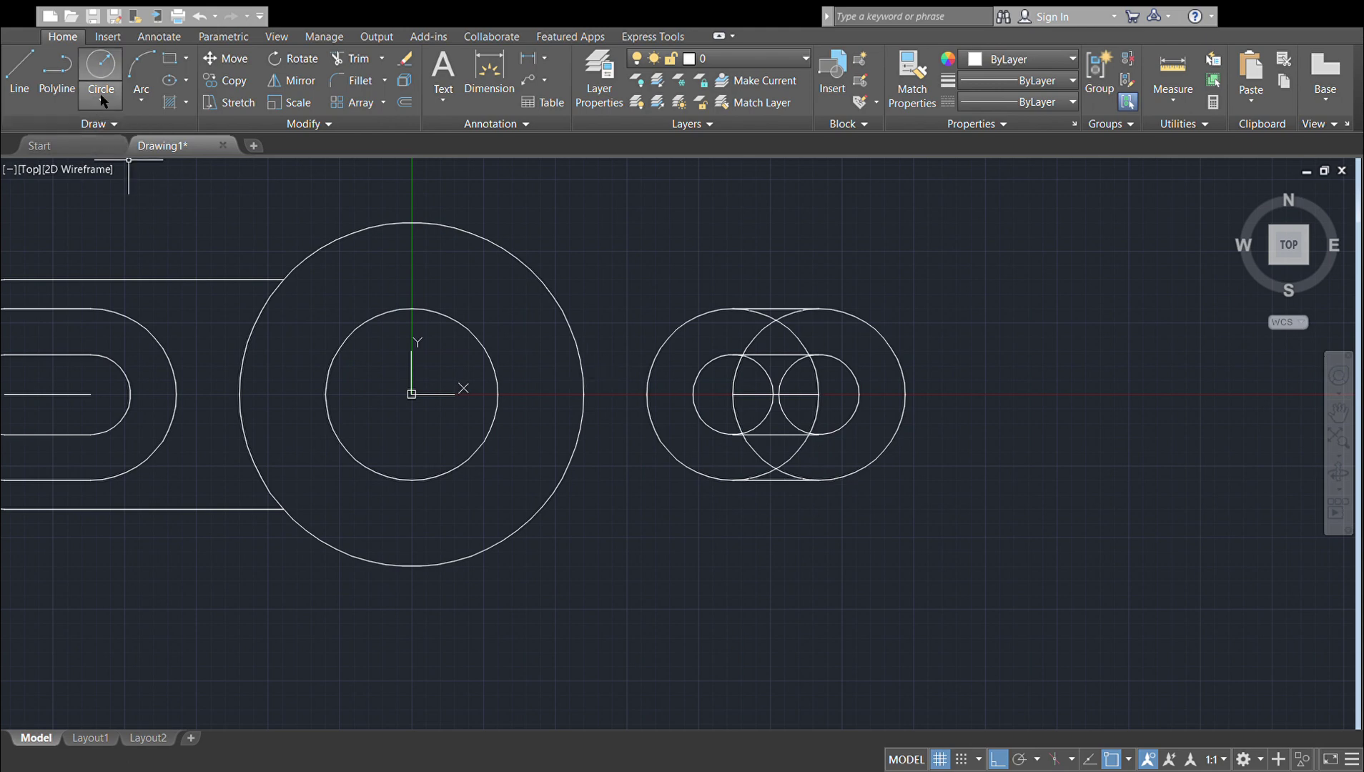
Step: Fillet the top and bottom outer arcs into continuous rounded curves
left_click(359, 82)
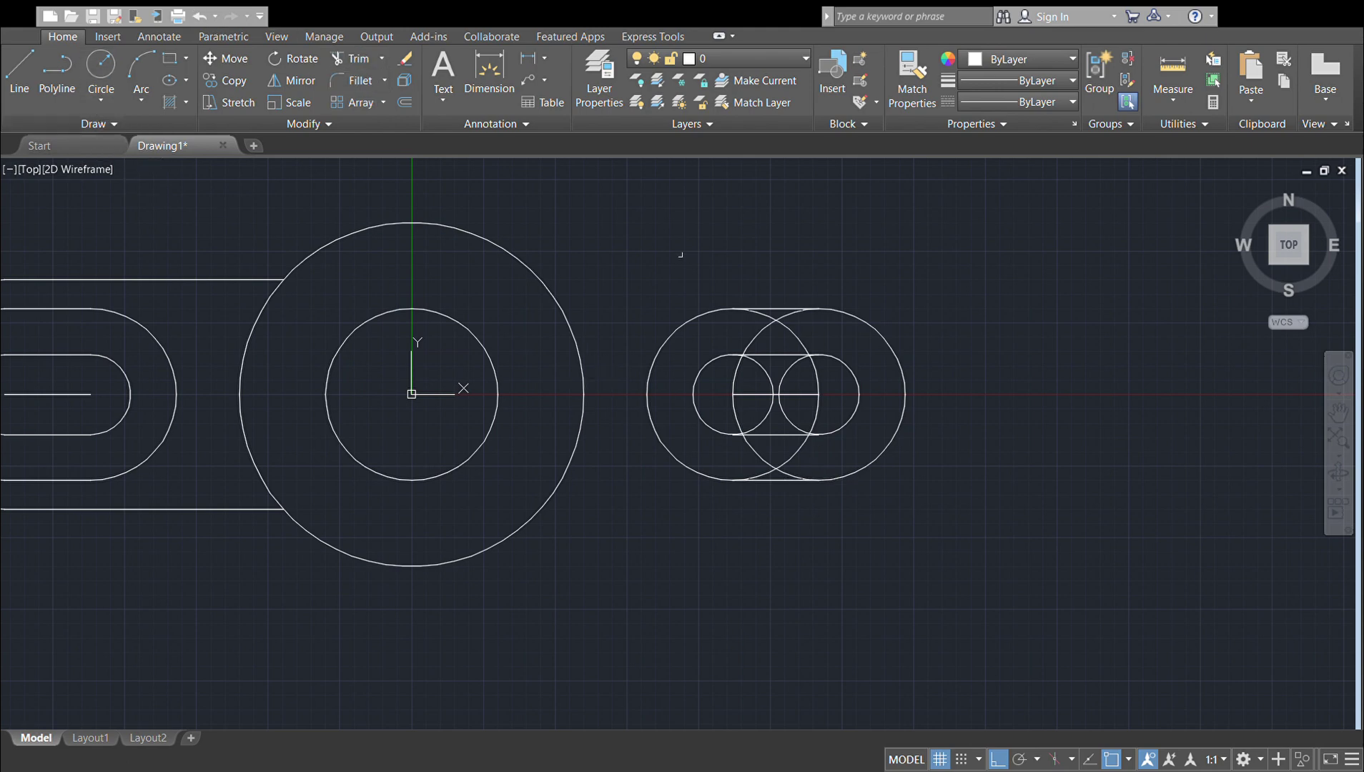
left_click(786, 312)
left_click(777, 319)
left_click(759, 458)
left_click(792, 450)
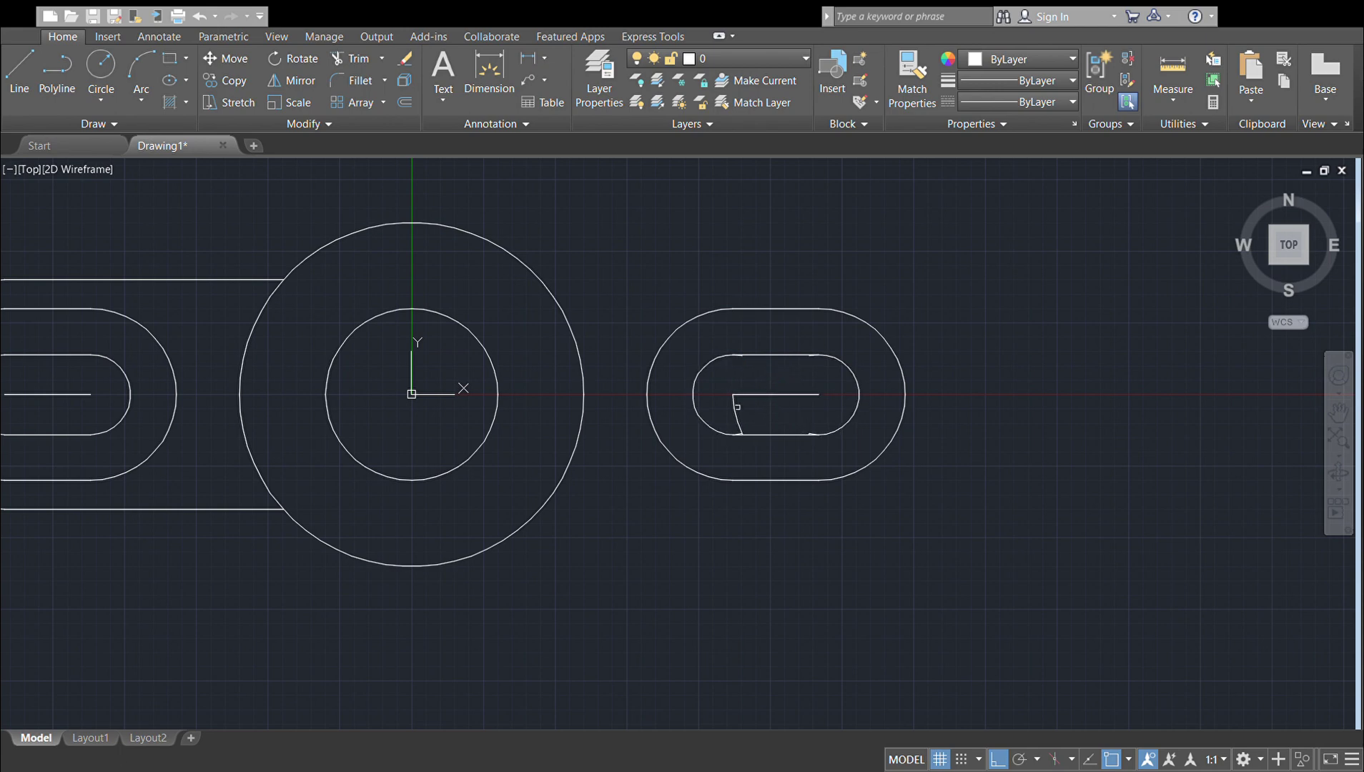
scroll(748, 428, "up", 1)
scroll(752, 427, "up", 1)
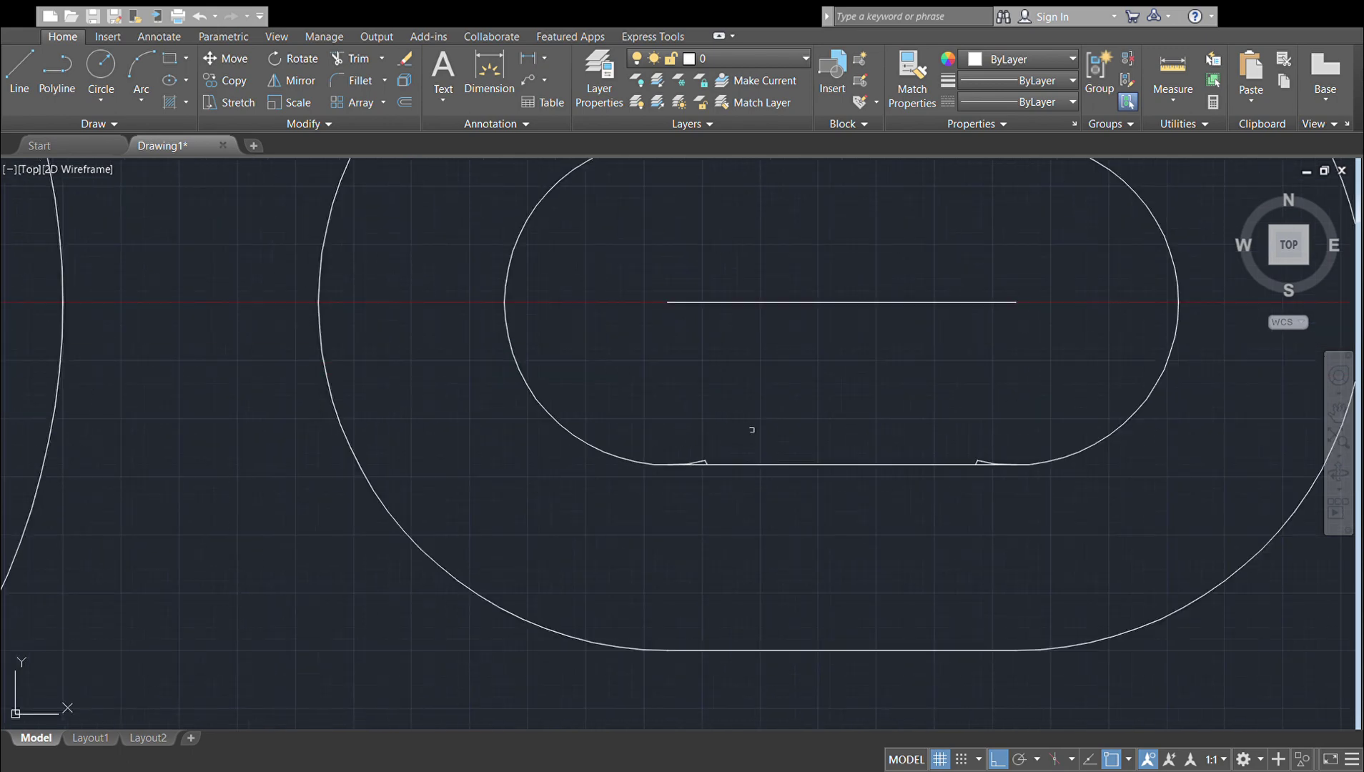
scroll(752, 431, "up", 1)
scroll(751, 438, "down", 2)
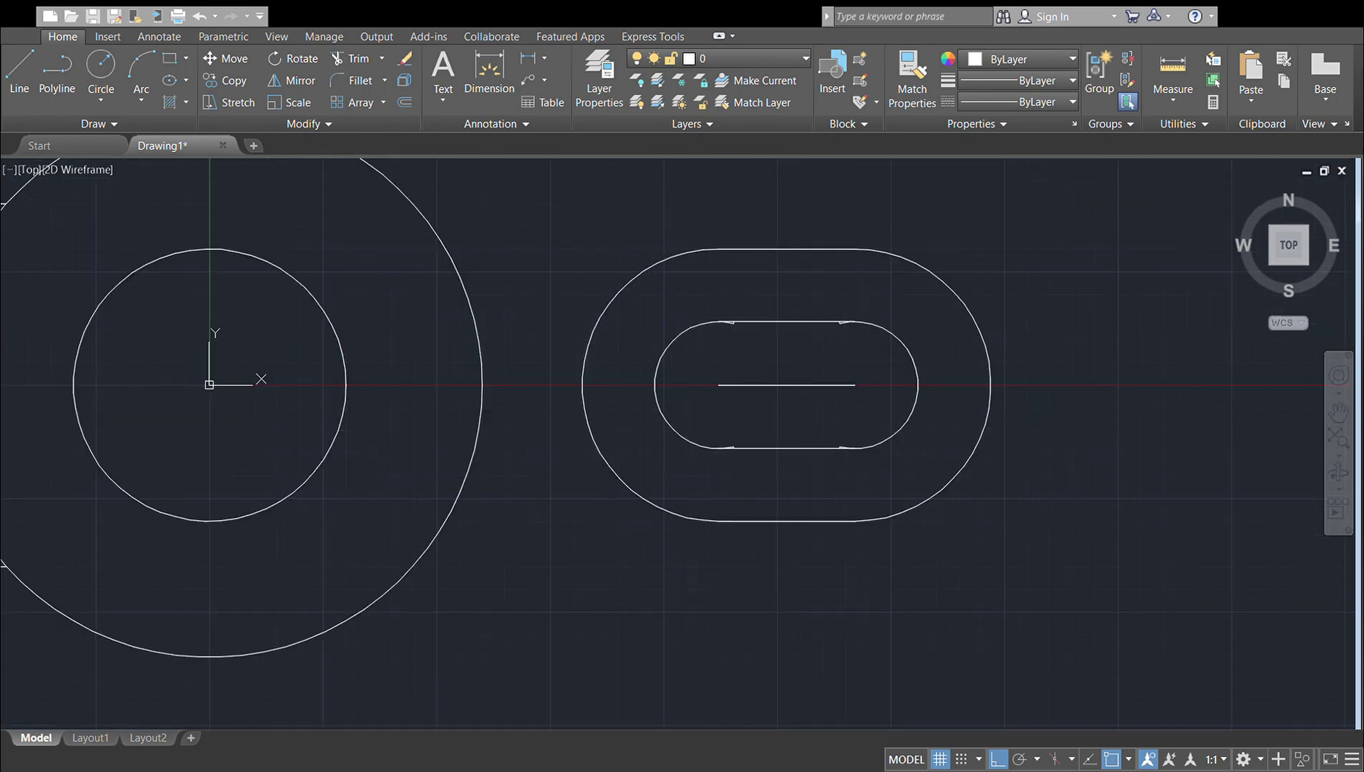
scroll(741, 348, "up", 2)
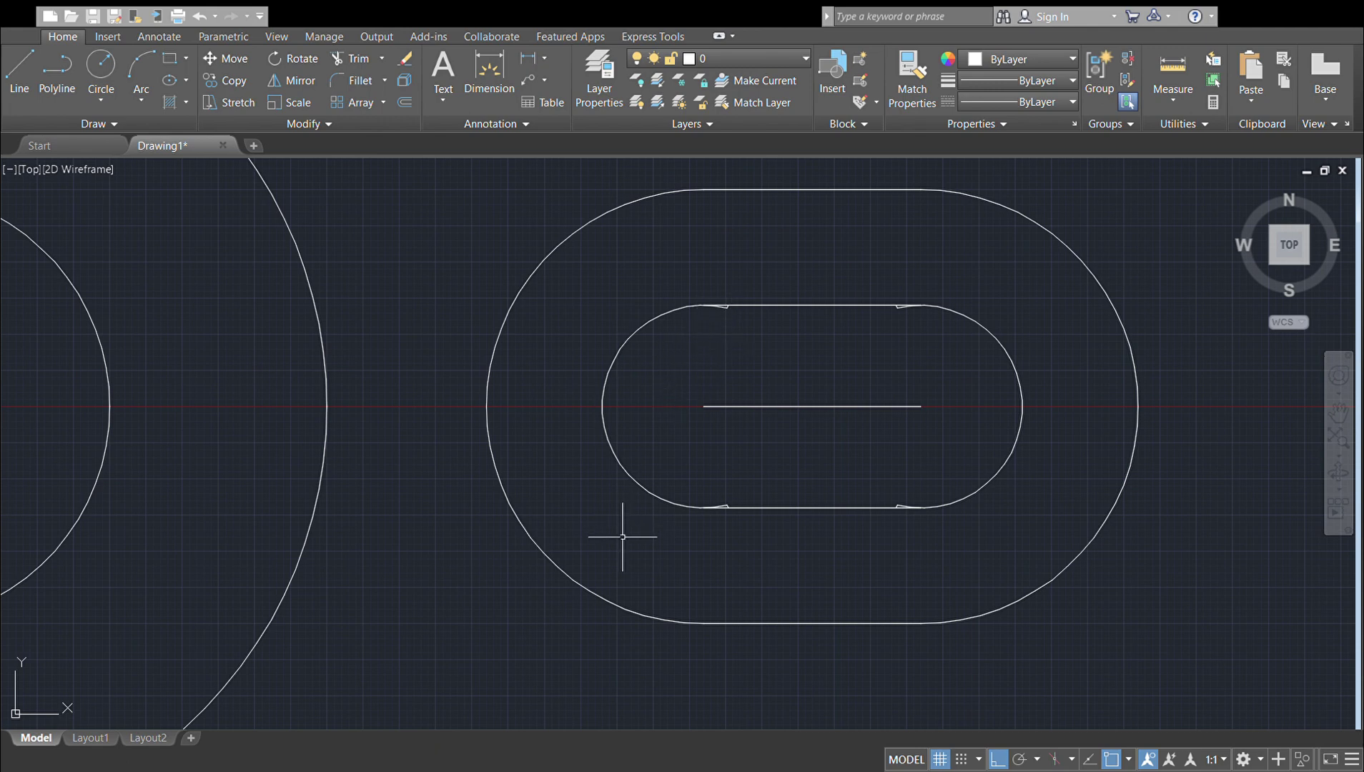
Step: Undo back to before the unfinished right-arm outer circles
key("ctrl+z")
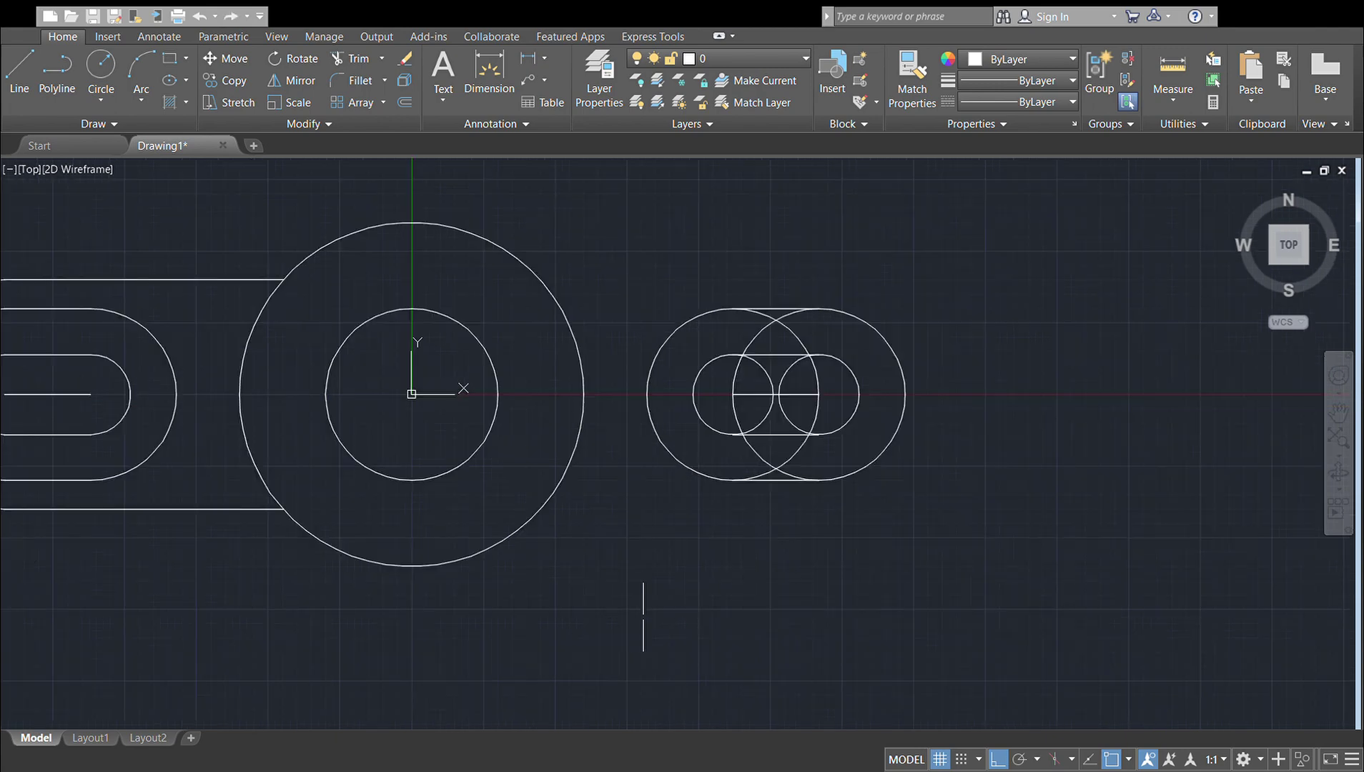
key("ctrl+z")
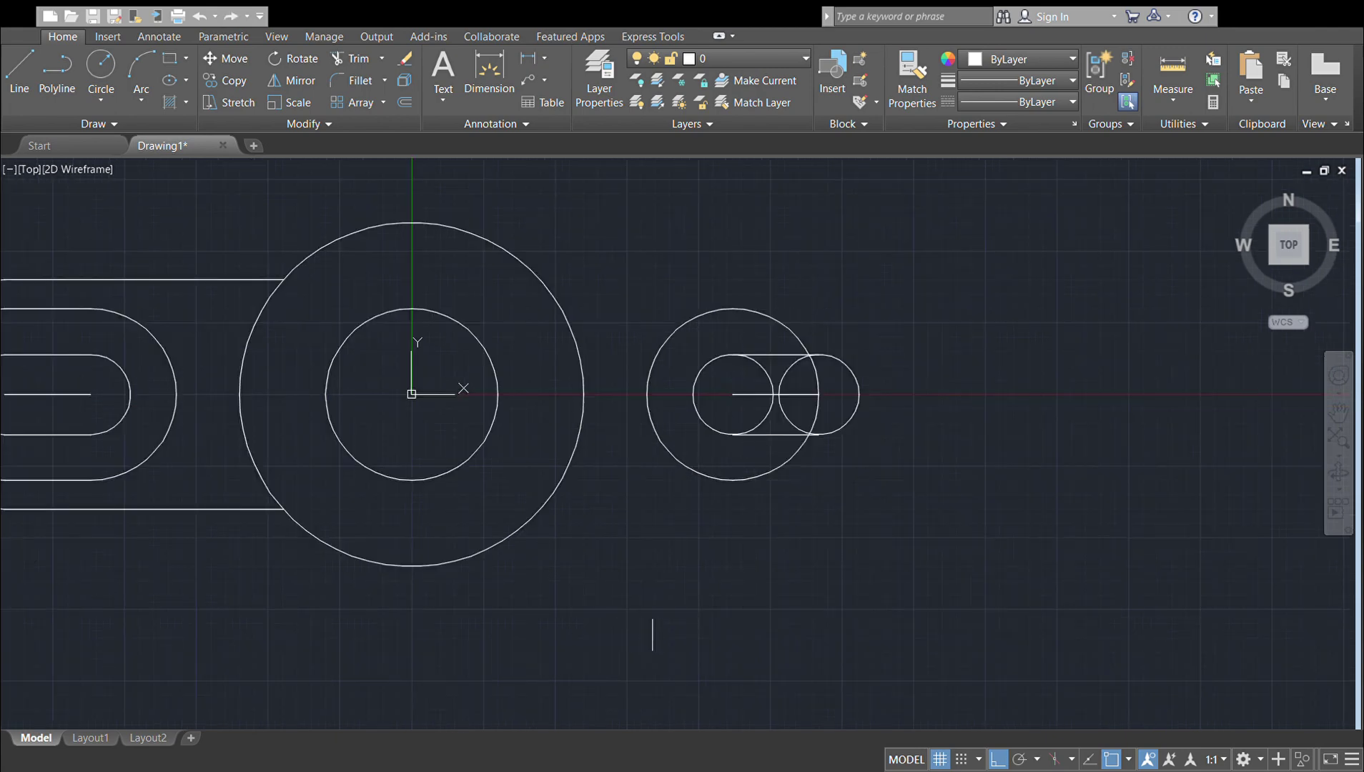
key("ctrl+z")
key("ctrl+z")
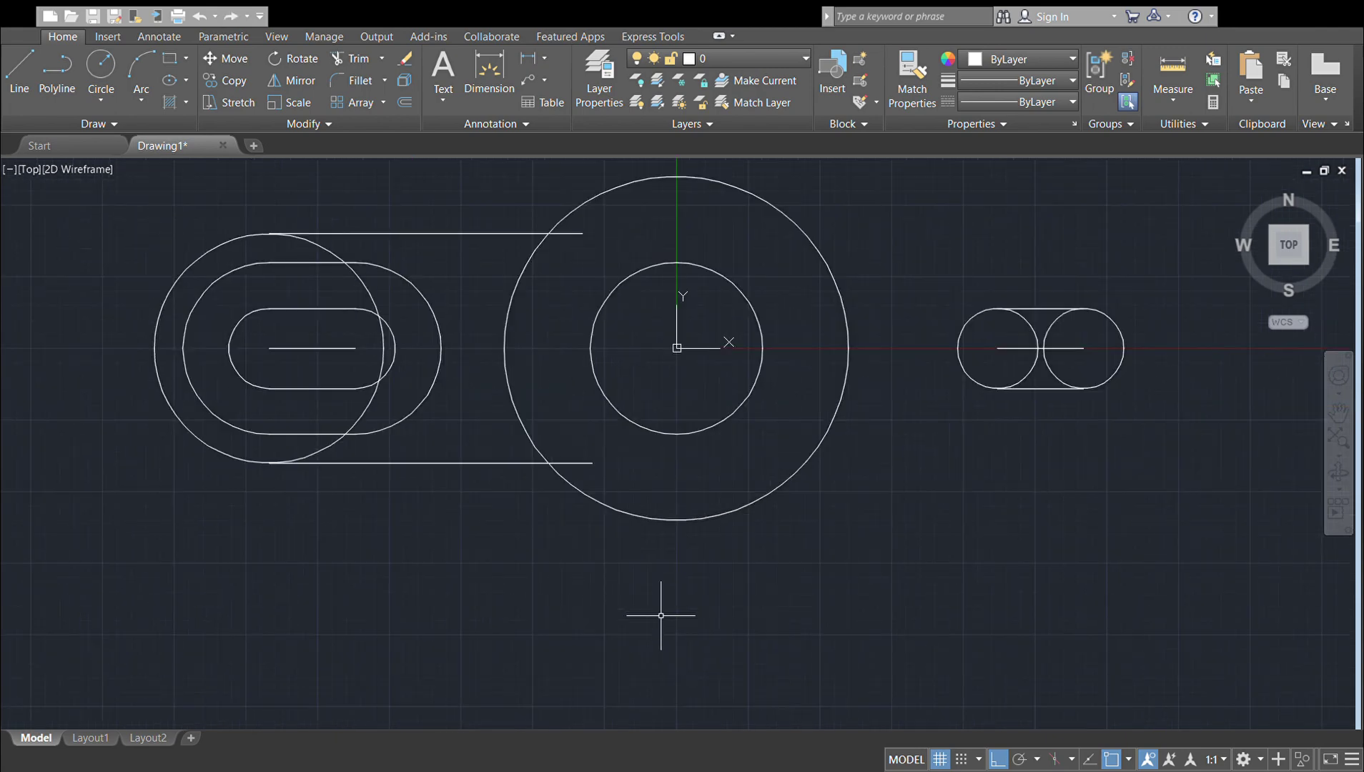
Step: Trim the left arm's top and bottom tangent lines back to the hub and remove the extra end arc
left_click(357, 72)
left_click(578, 236)
left_click(578, 462)
left_click(330, 252)
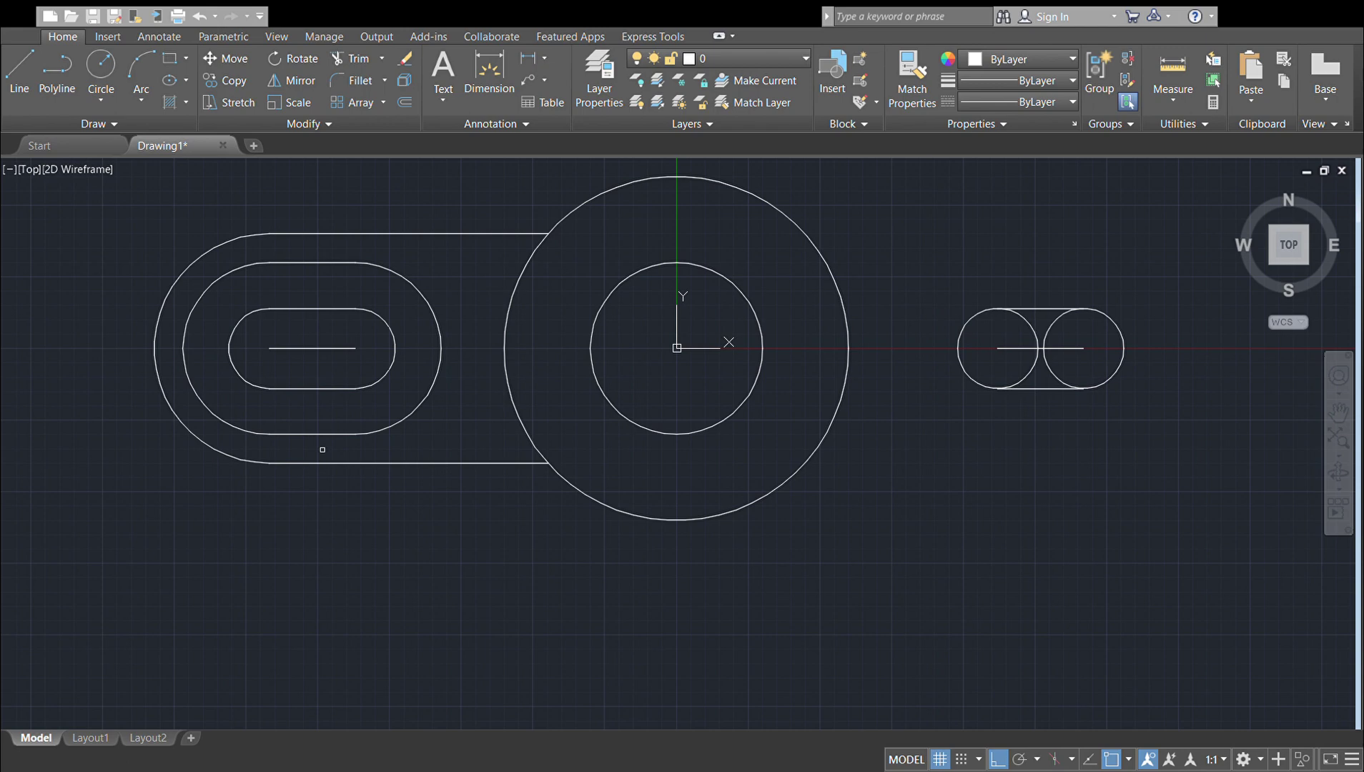
key("Escape")
Step: Trim an inner arc from the right slot's circles and centre a new circle on the slot's left end
left_click(309, 348)
key("Escape")
left_click(1035, 360)
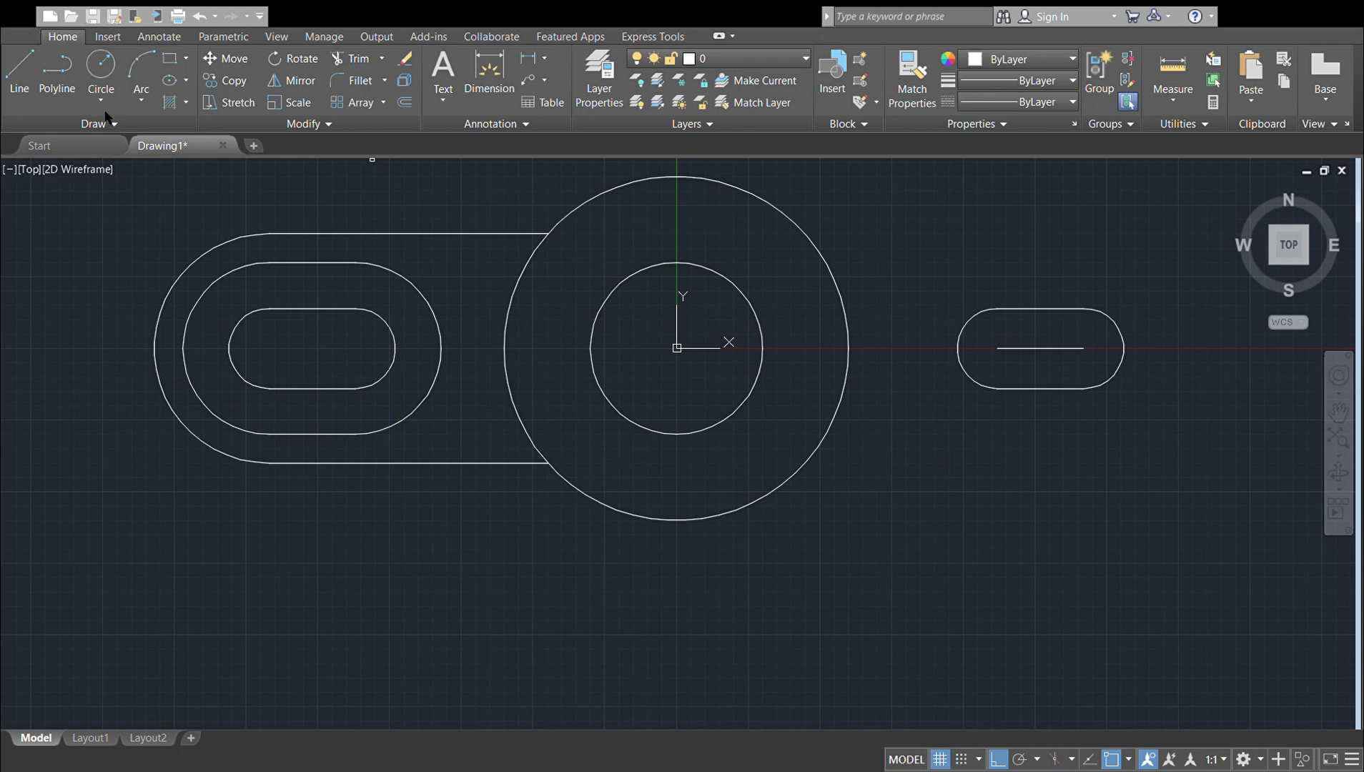
left_click(997, 348)
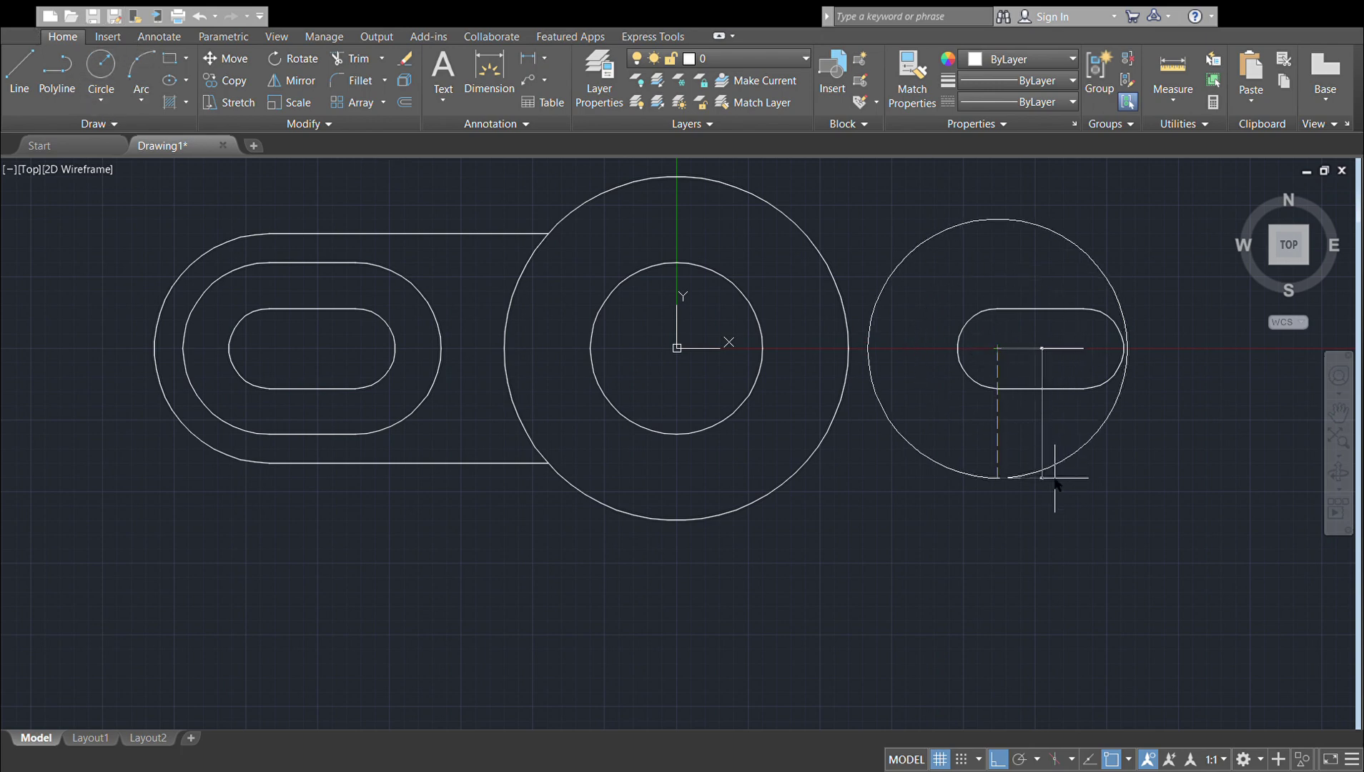
Step: Draw equal-sized circles at both right slot ends and join them with top and bottom lines
key("Return")
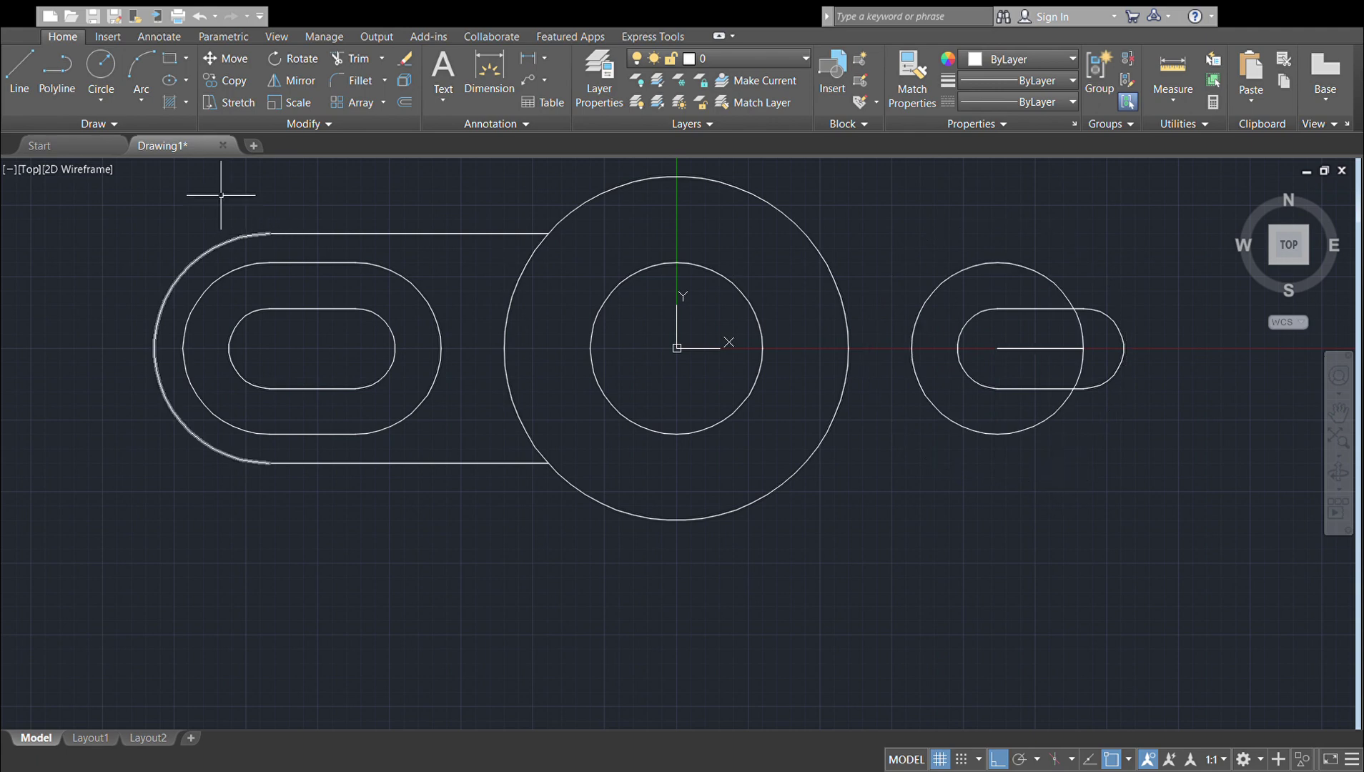
left_click(92, 77)
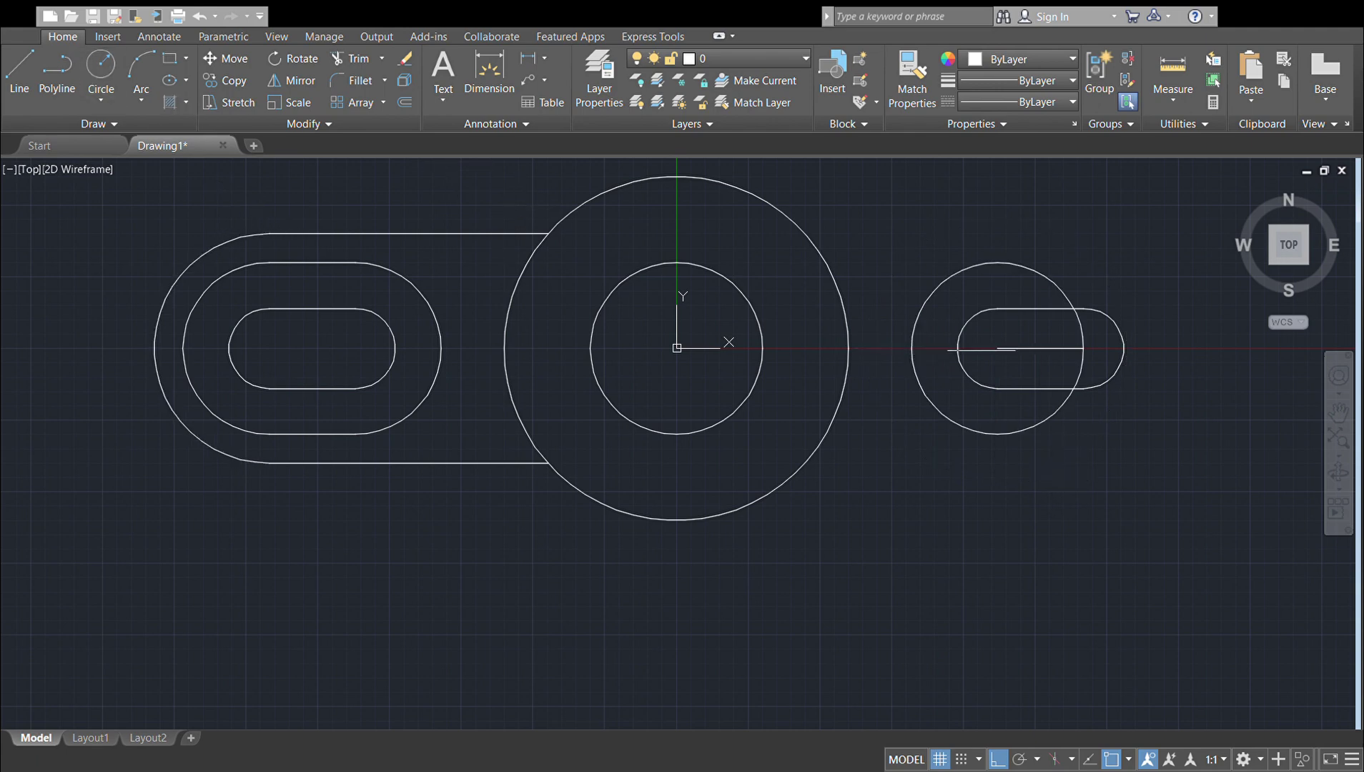
left_click(1084, 348)
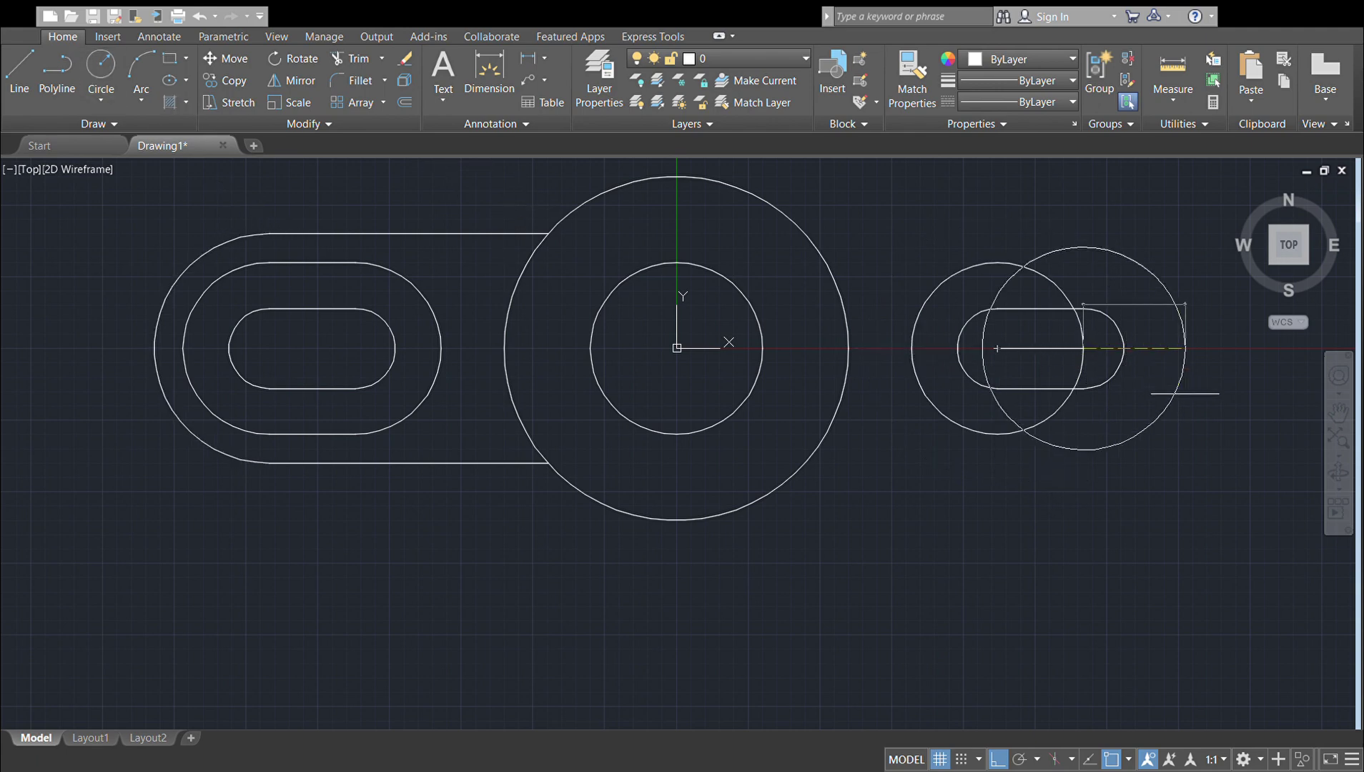
key("Return")
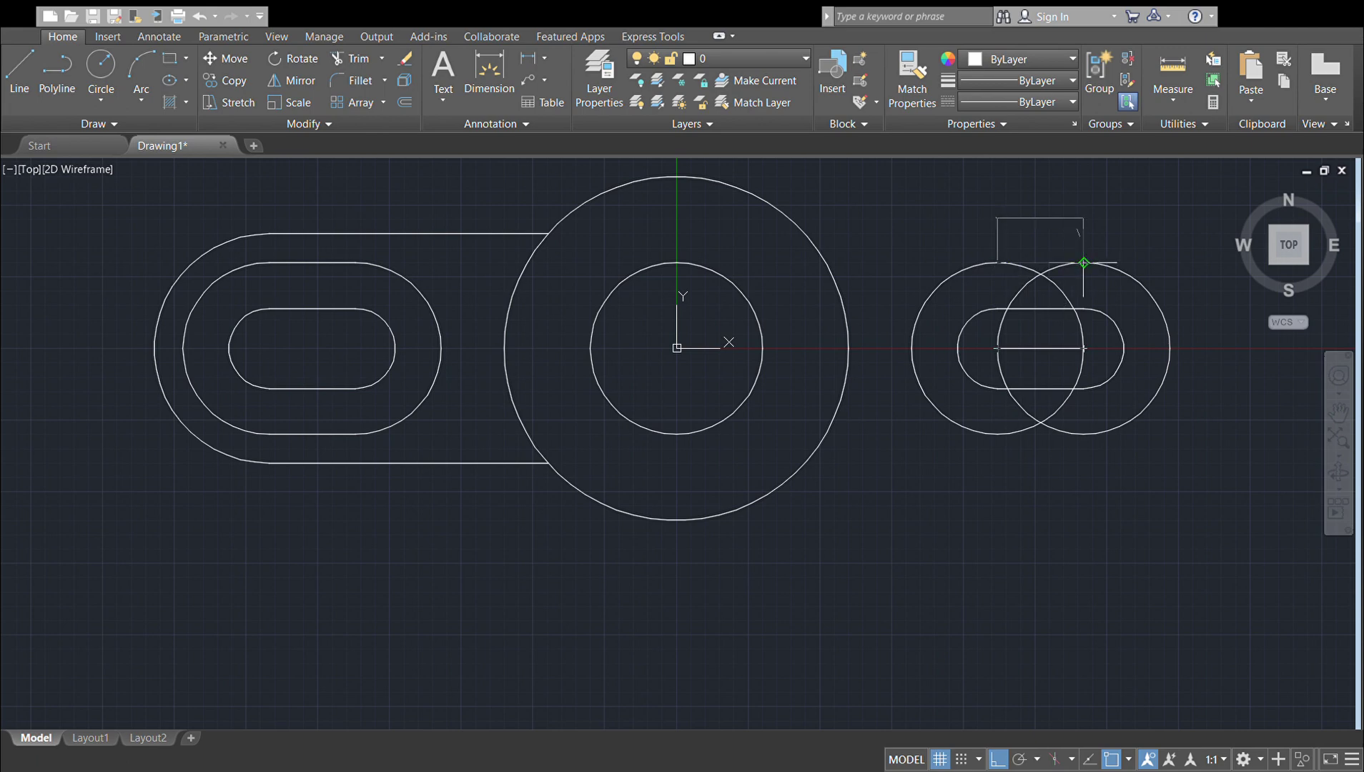
left_click(1084, 309)
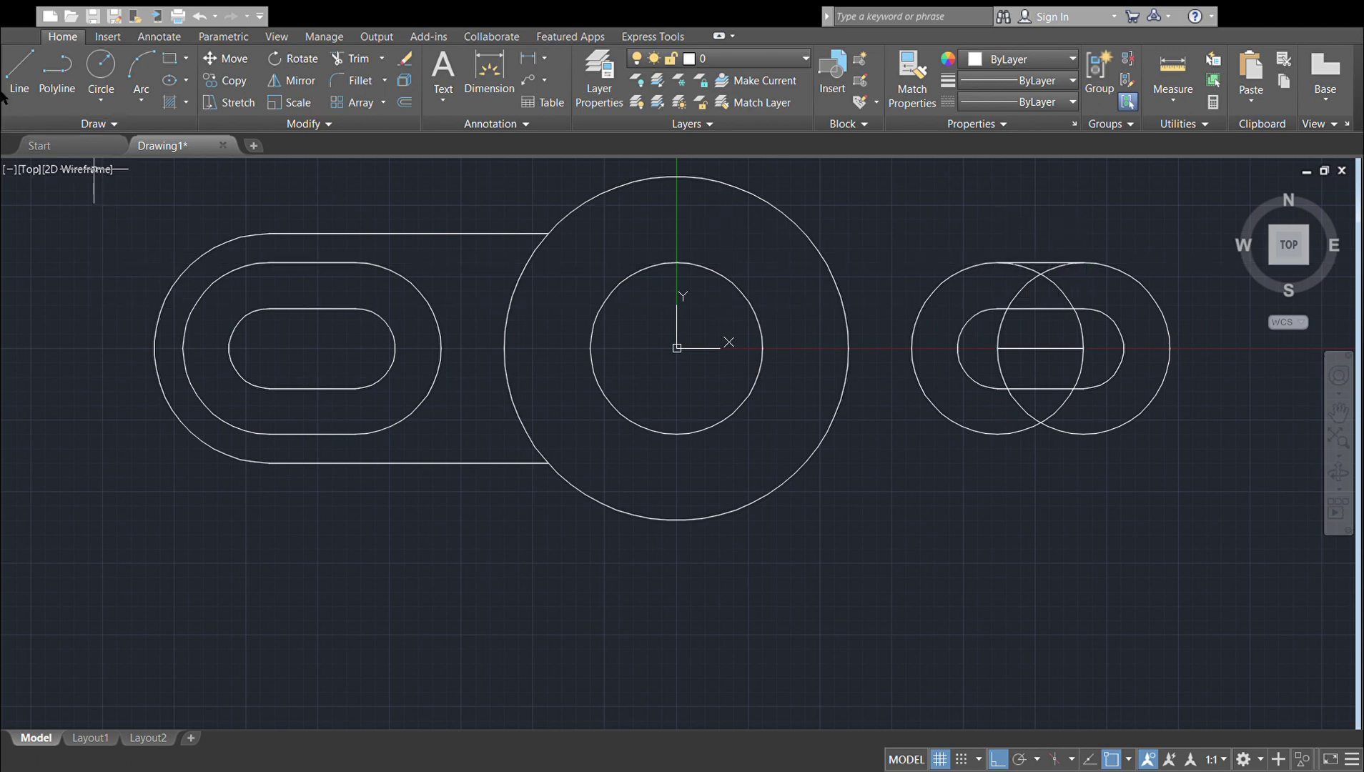
left_click(997, 434)
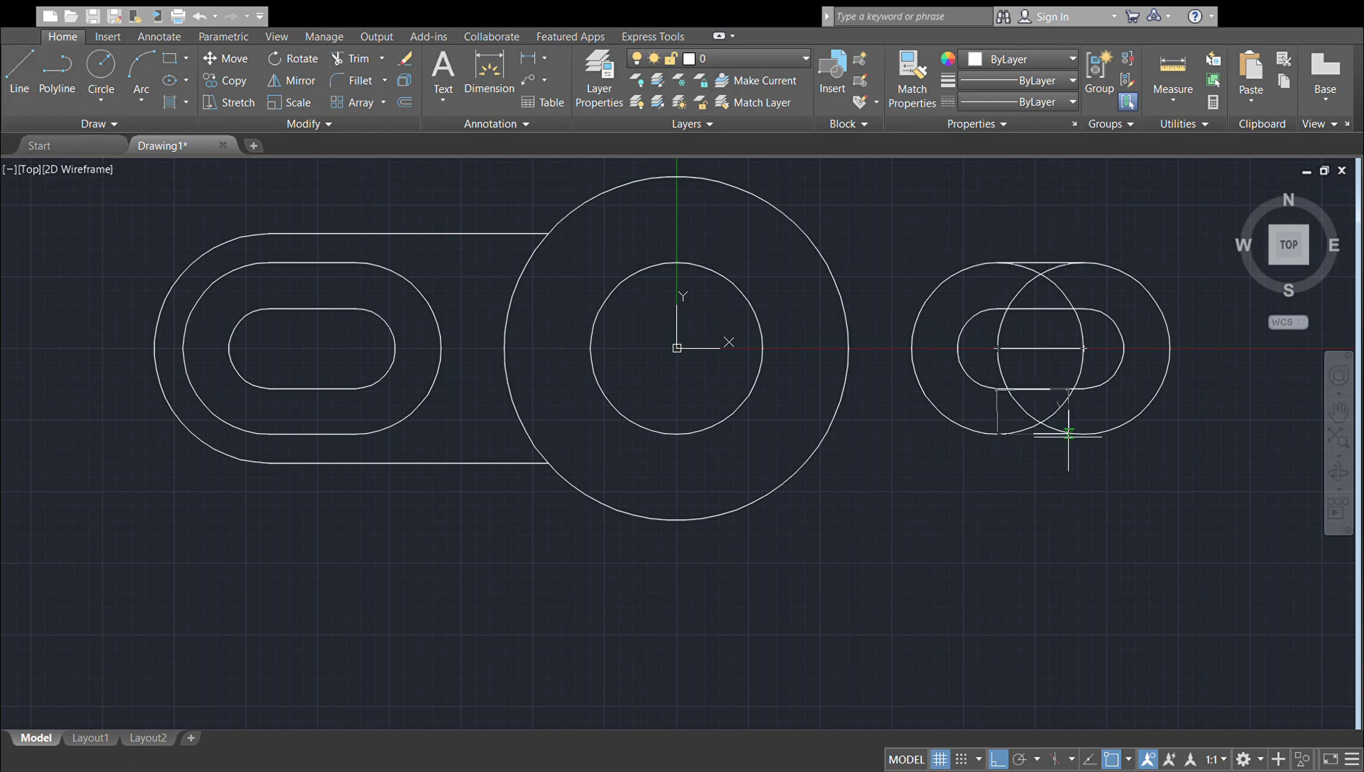
left_click(1083, 434)
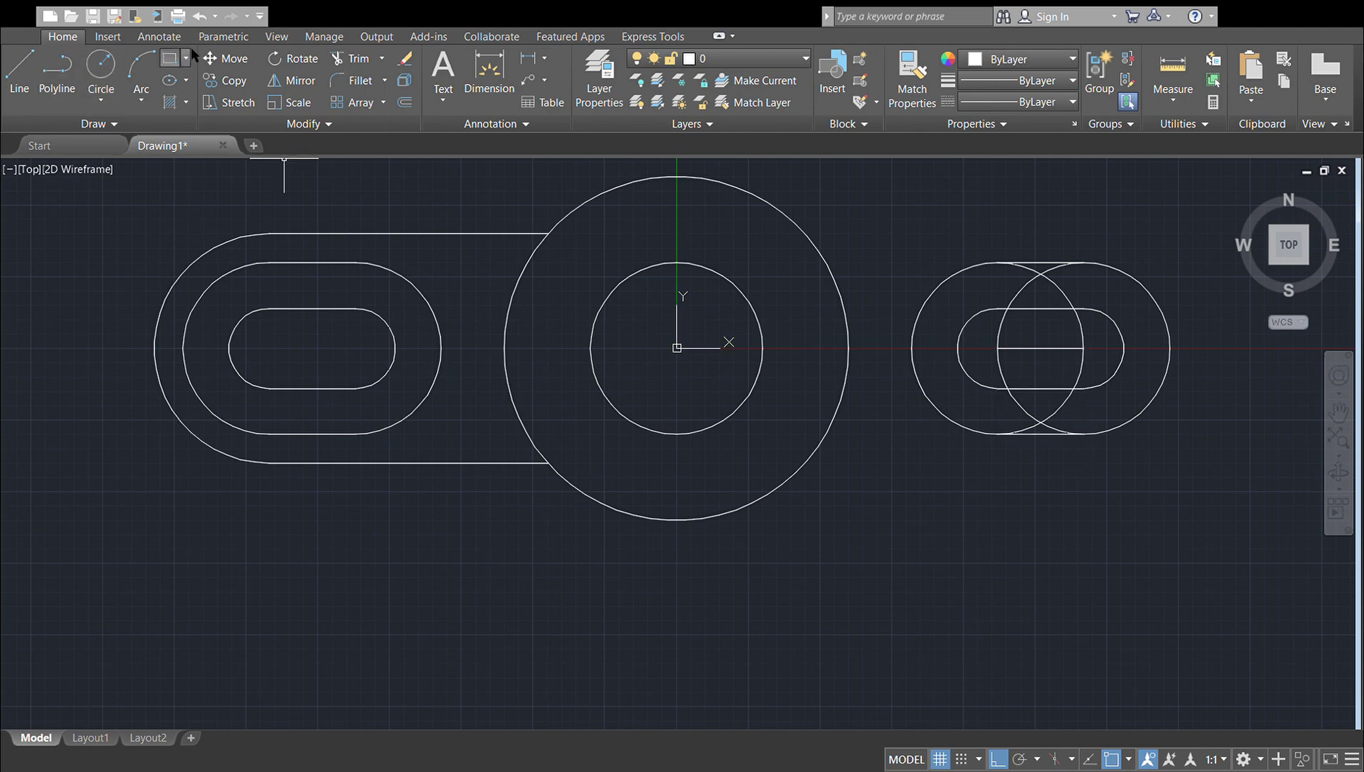
Step: Trim the circle arcs above and below the ring and delete the two leftover inner arcs
left_click(336, 75)
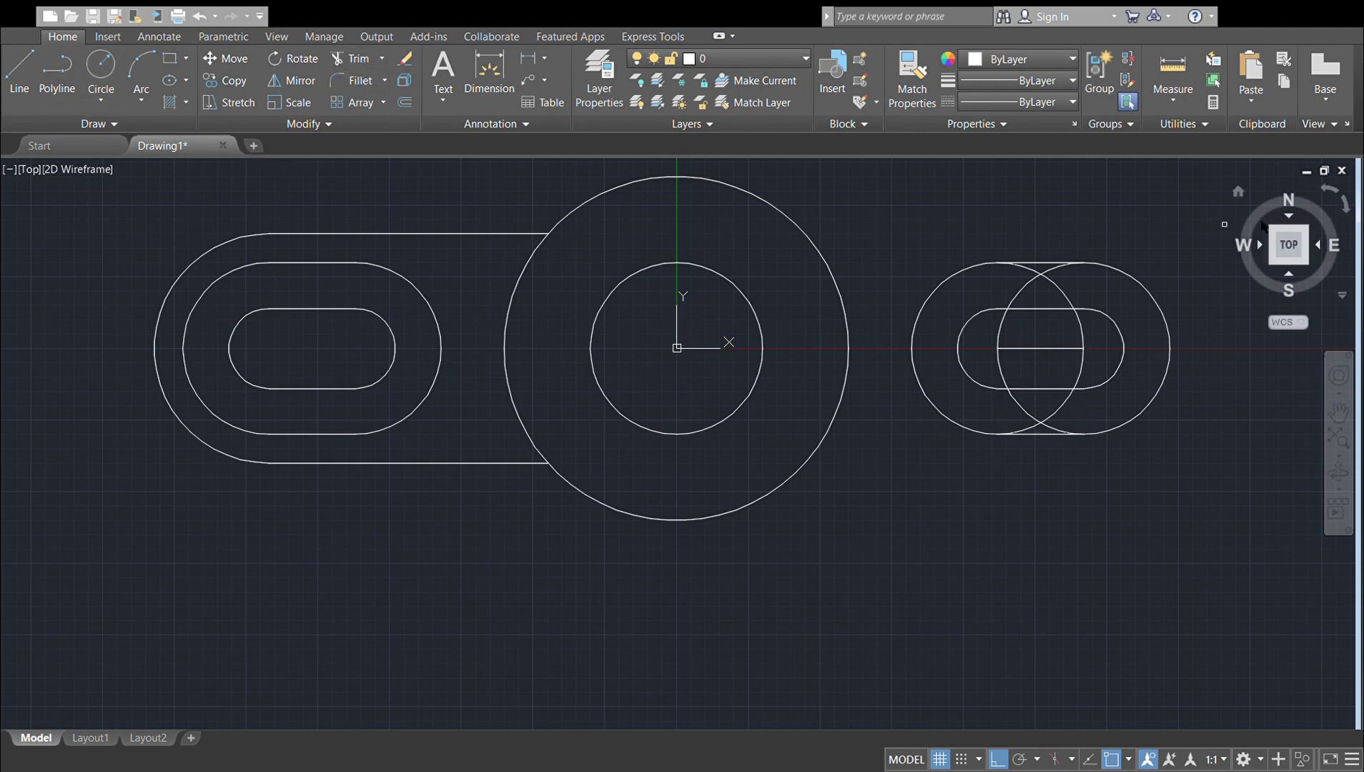
left_click(1051, 265)
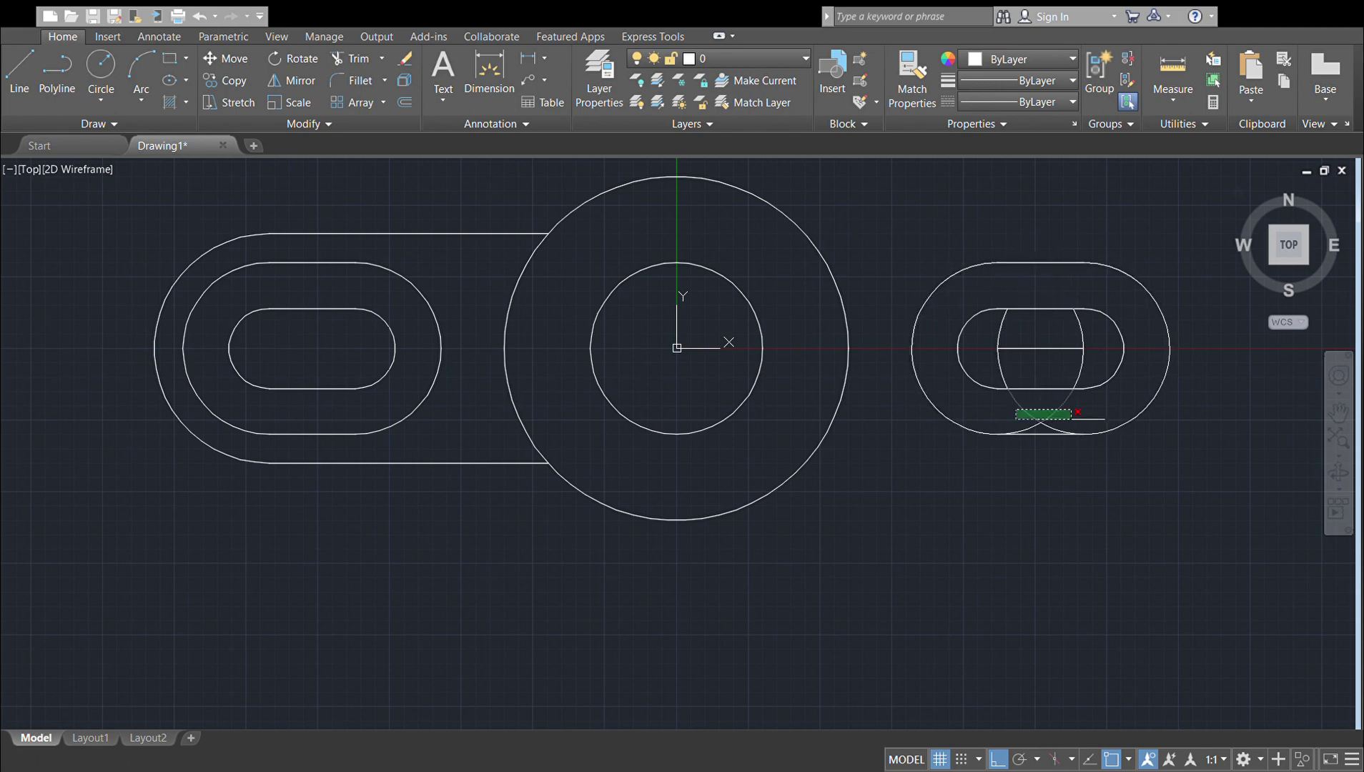
left_click(1037, 418)
left_click(1003, 365)
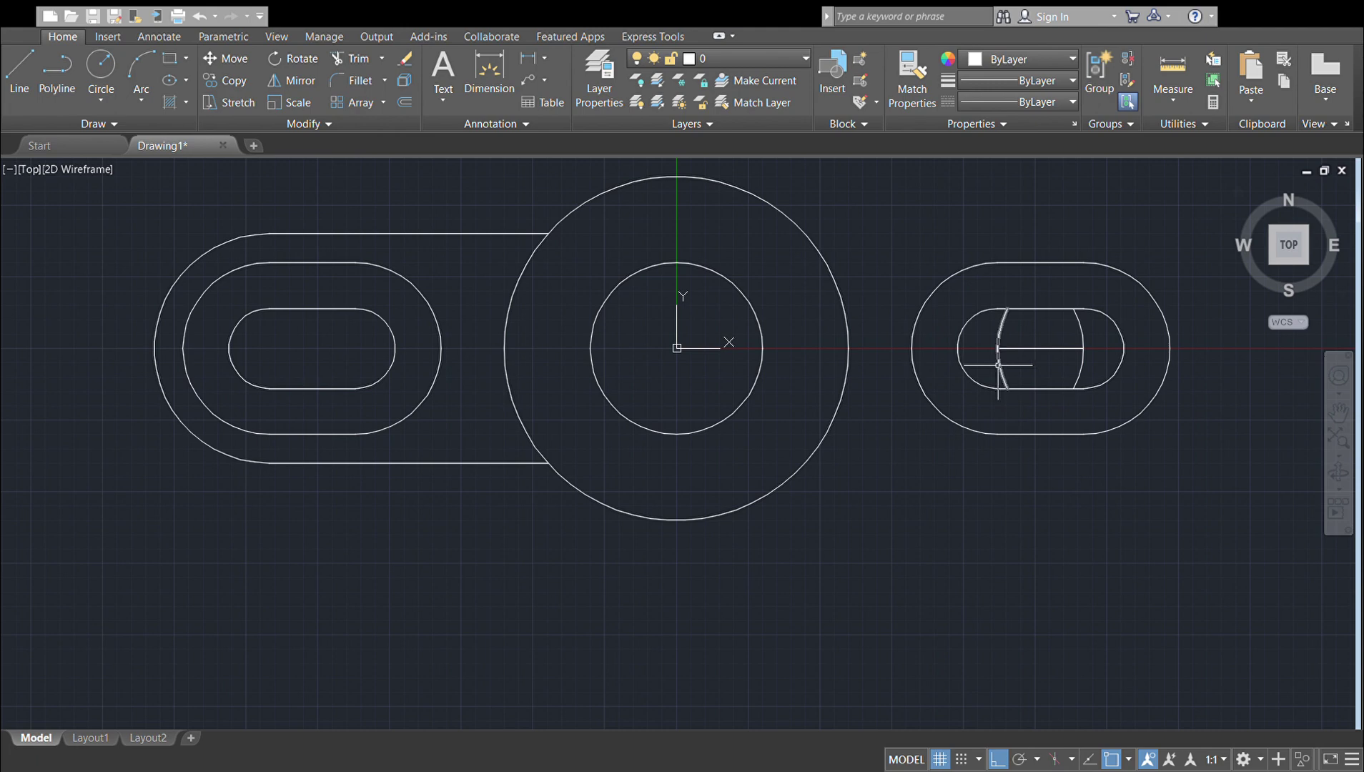
left_click(1083, 366)
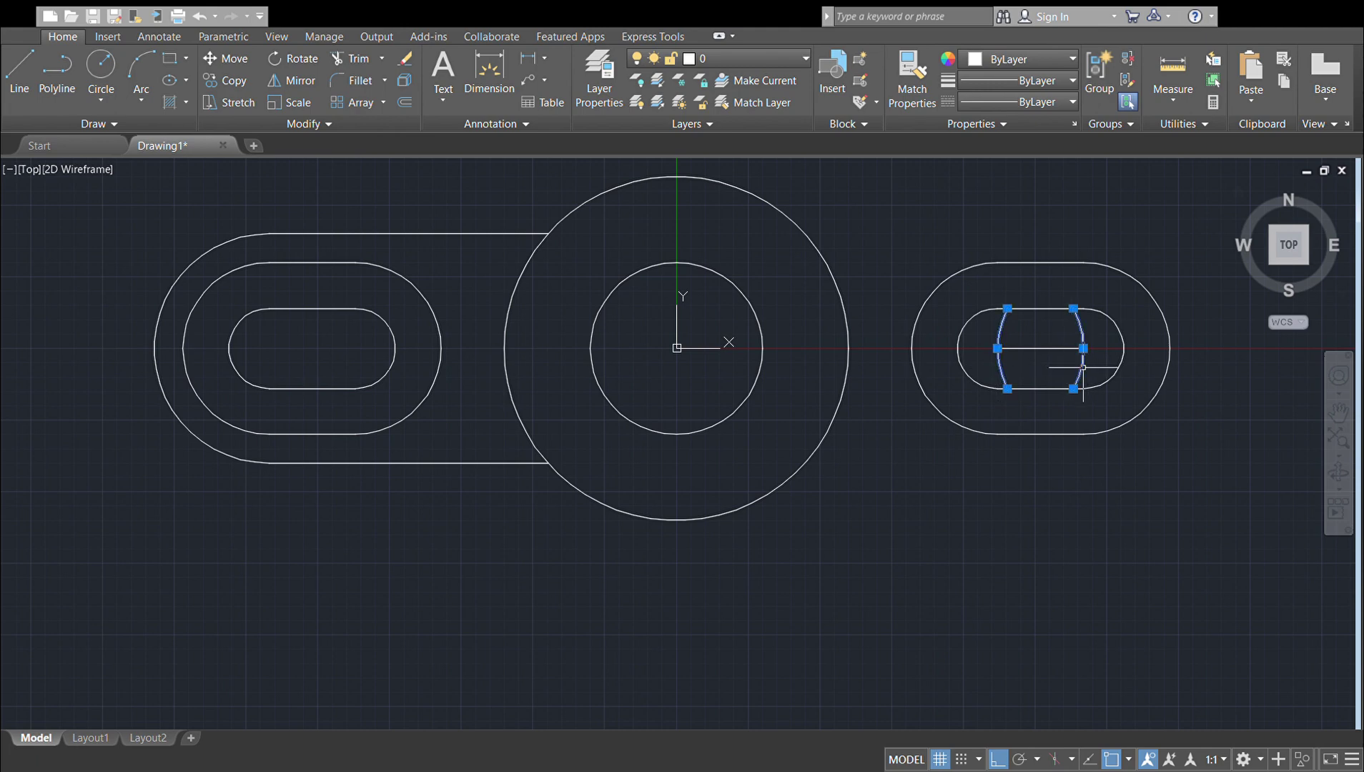
key("Delete")
Step: Draw a large outer circle at the right slot end, plus top and bottom edge lines to the hub
left_click(101, 75)
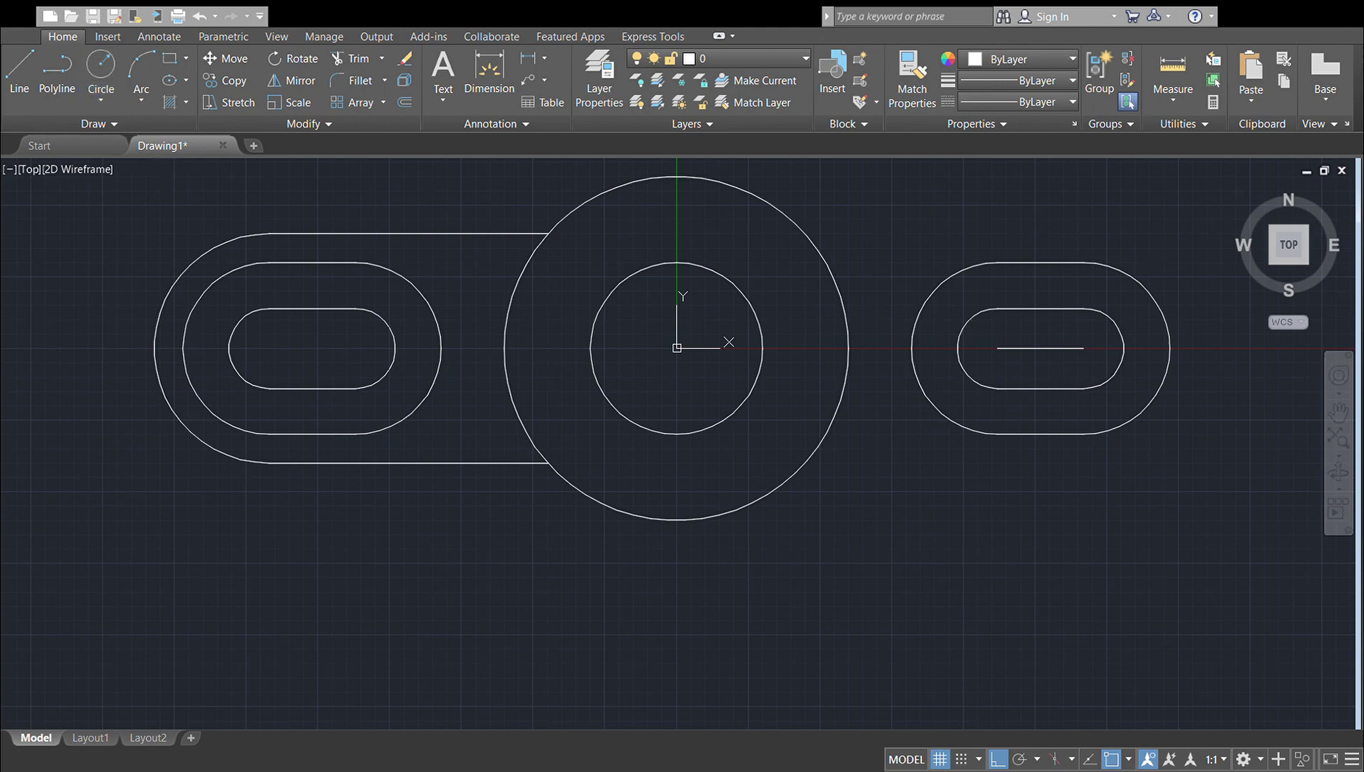
left_click(1083, 348)
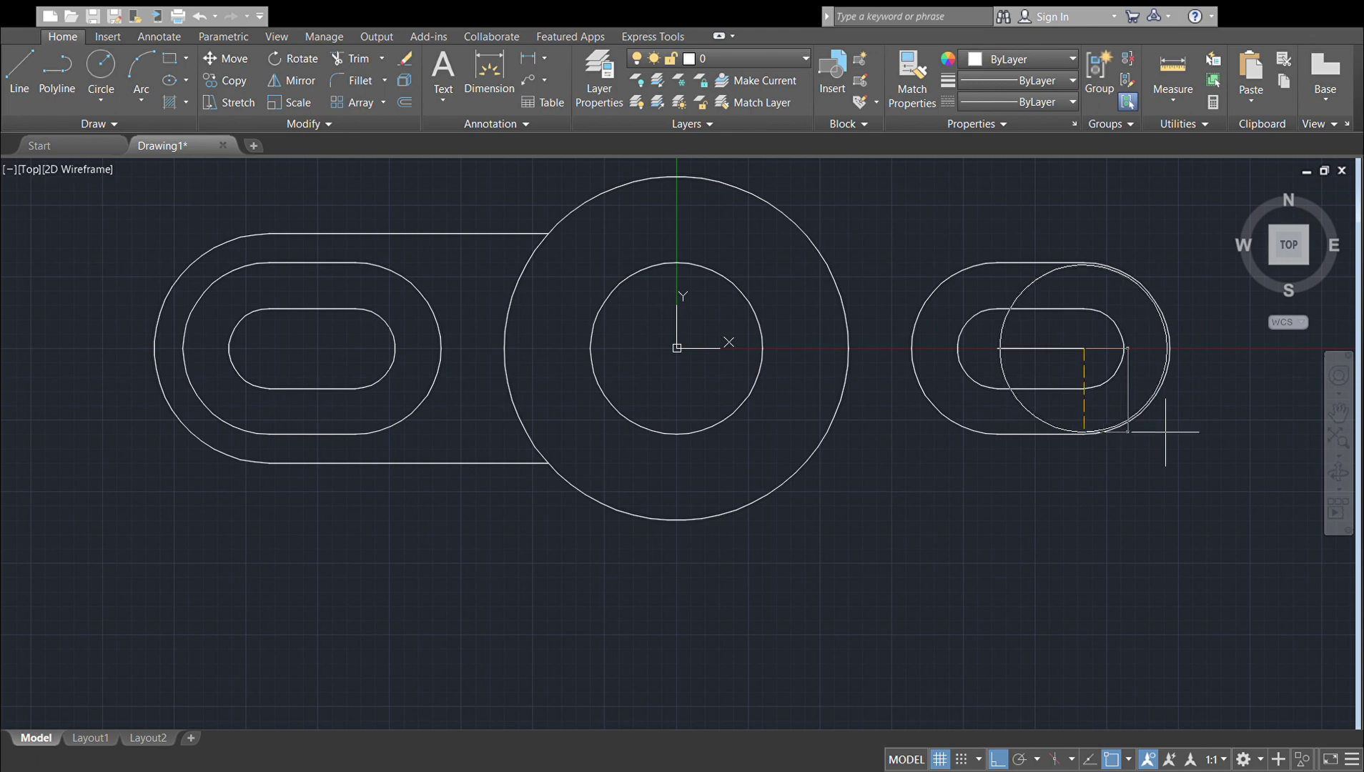
left_click(1165, 431)
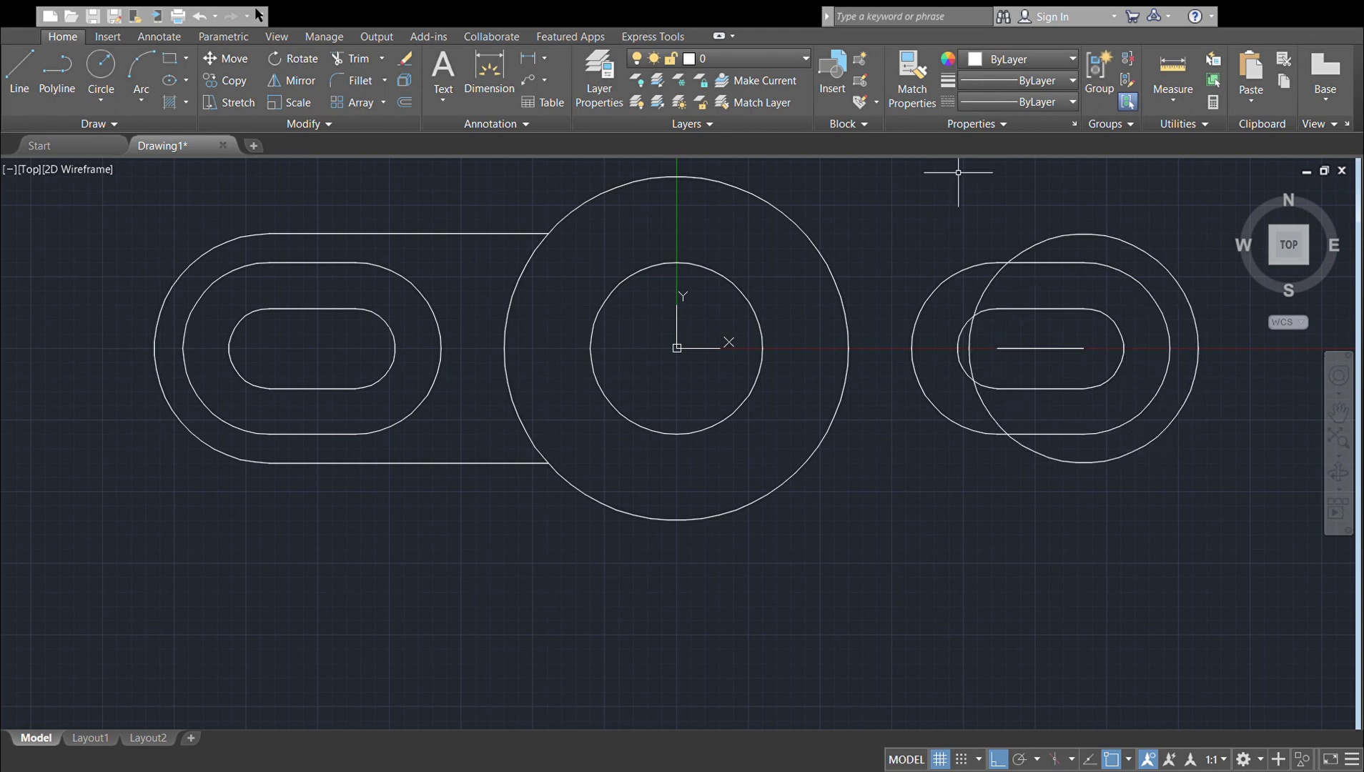
left_click(10, 86)
left_click(734, 247)
key("Return")
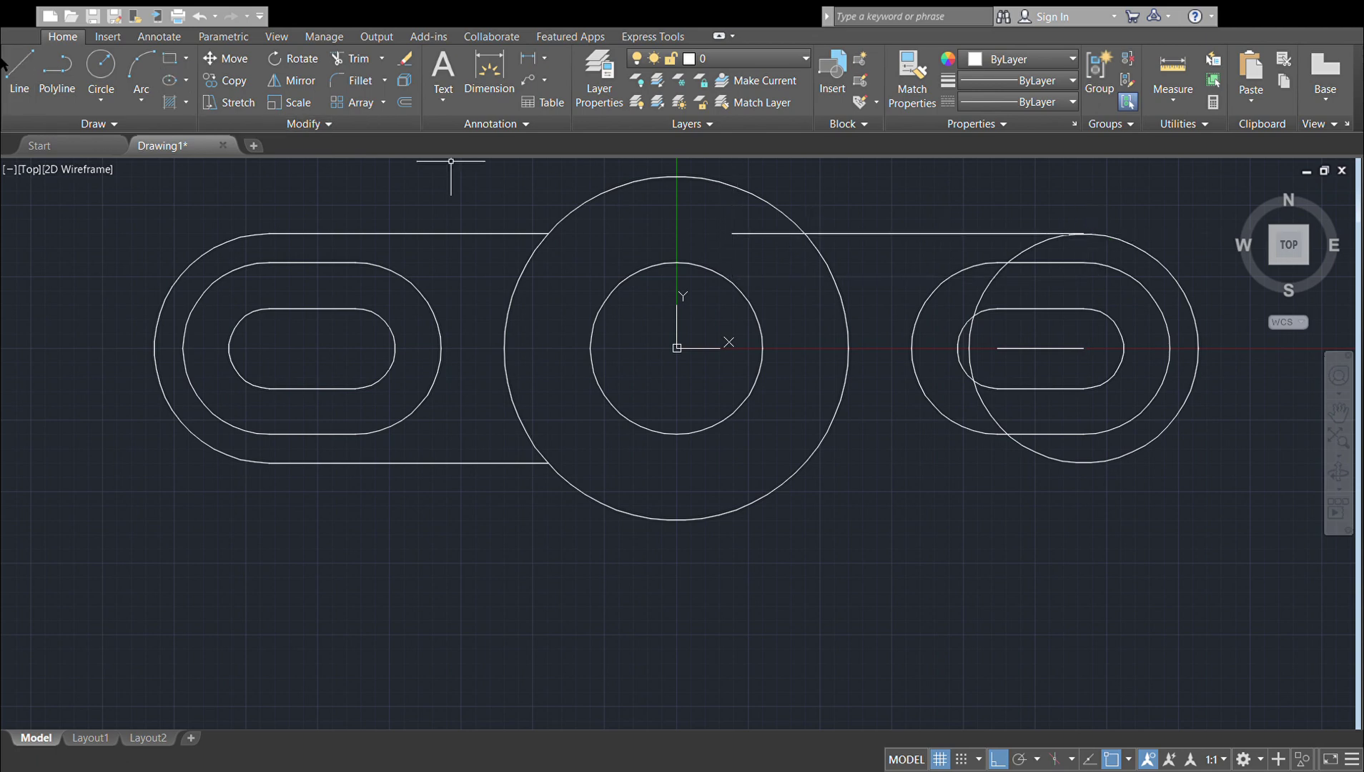
left_click(10, 72)
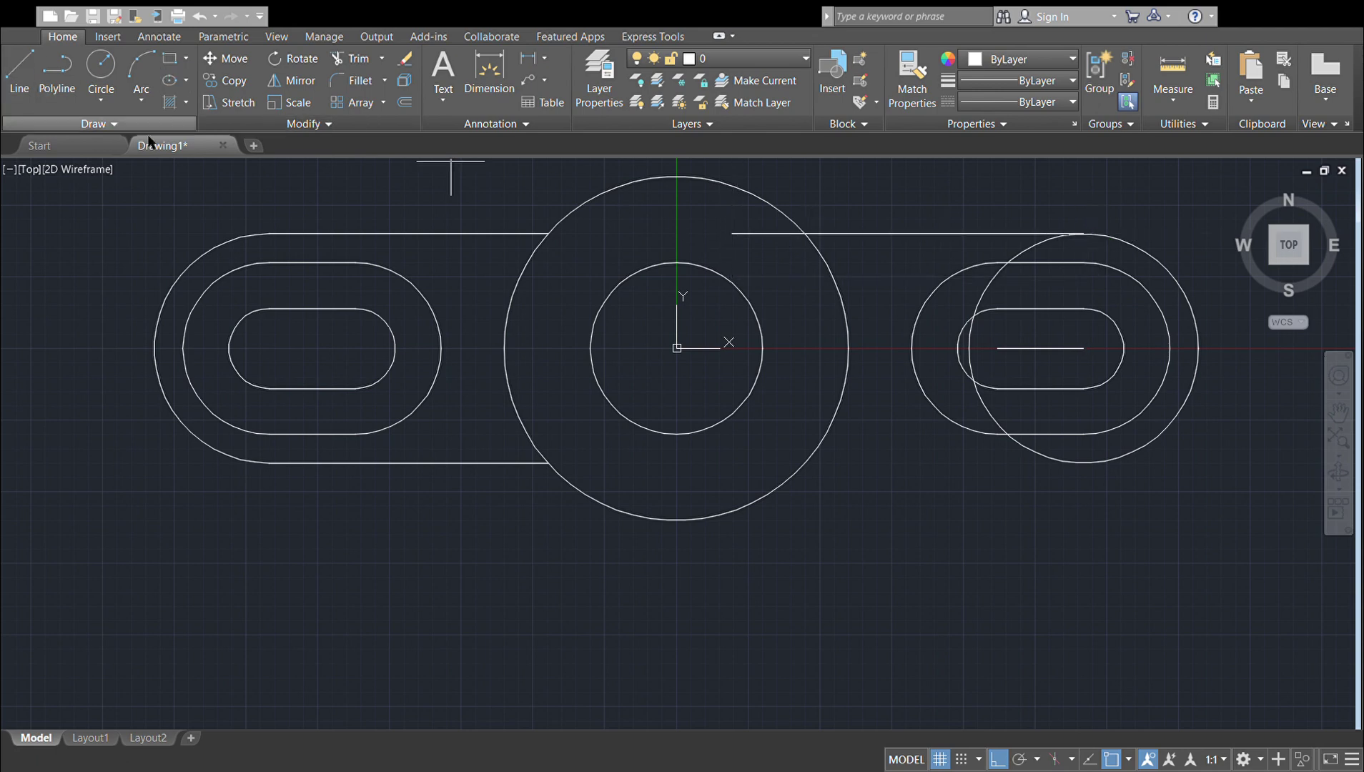
left_click(1083, 463)
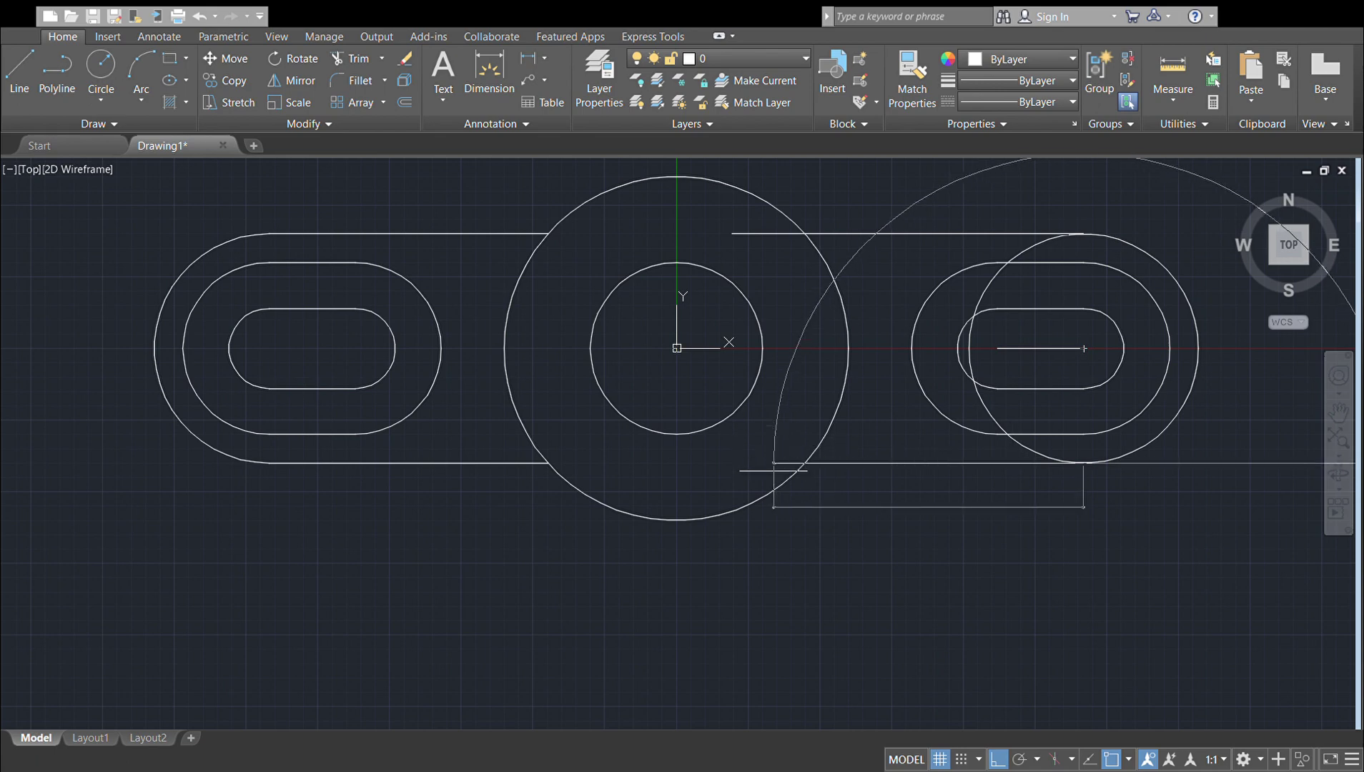
left_click(773, 463)
key("Return")
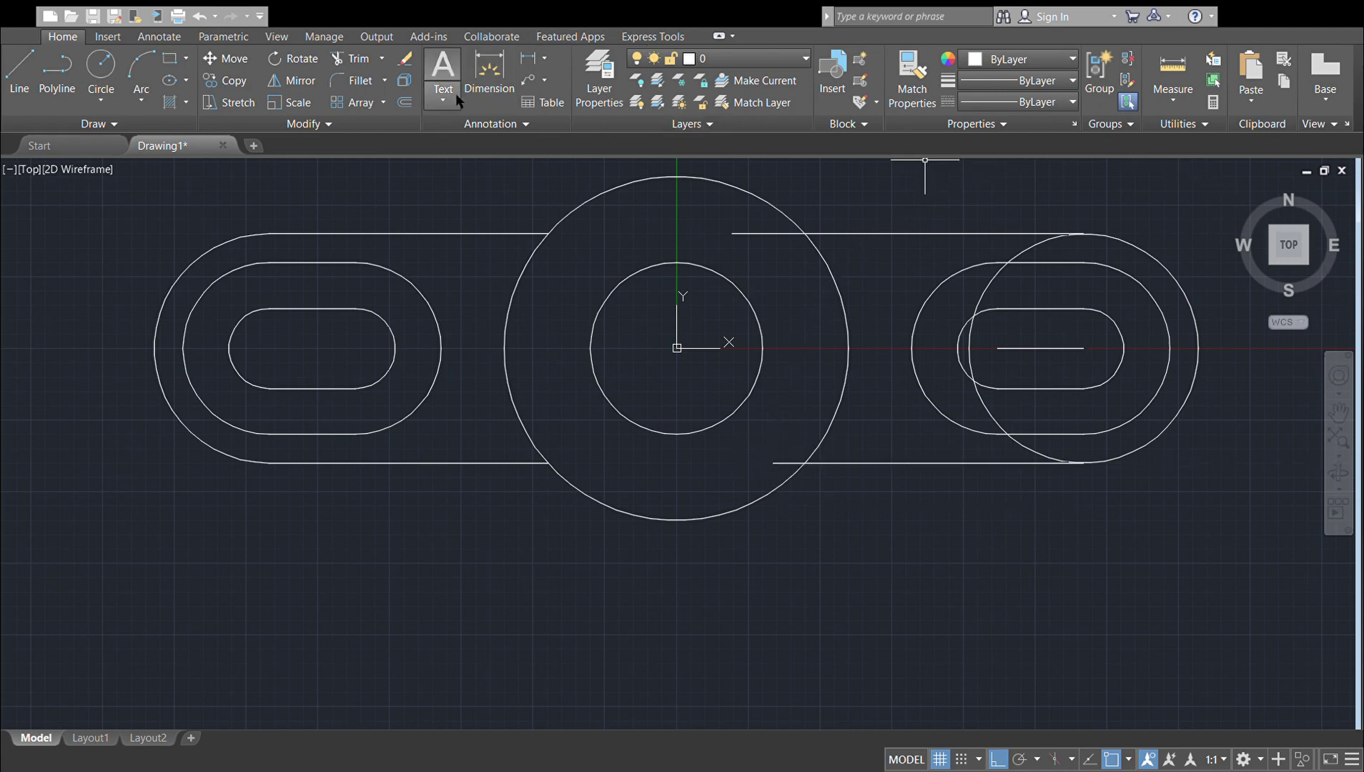
Step: Trim the edge lines back to the hub and remove the stray end-circle arcs and slot centre line
left_click(331, 85)
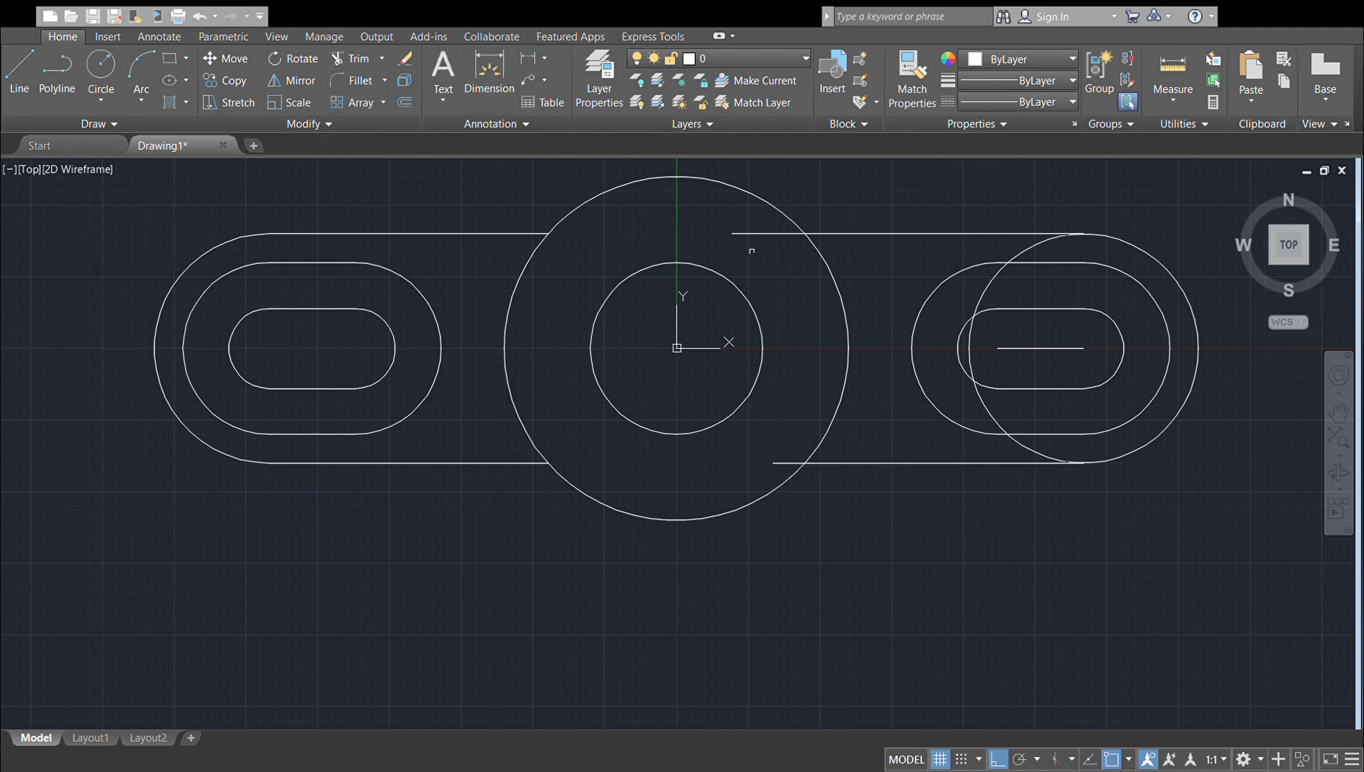
left_click(754, 233)
left_click(790, 461)
left_click(971, 348)
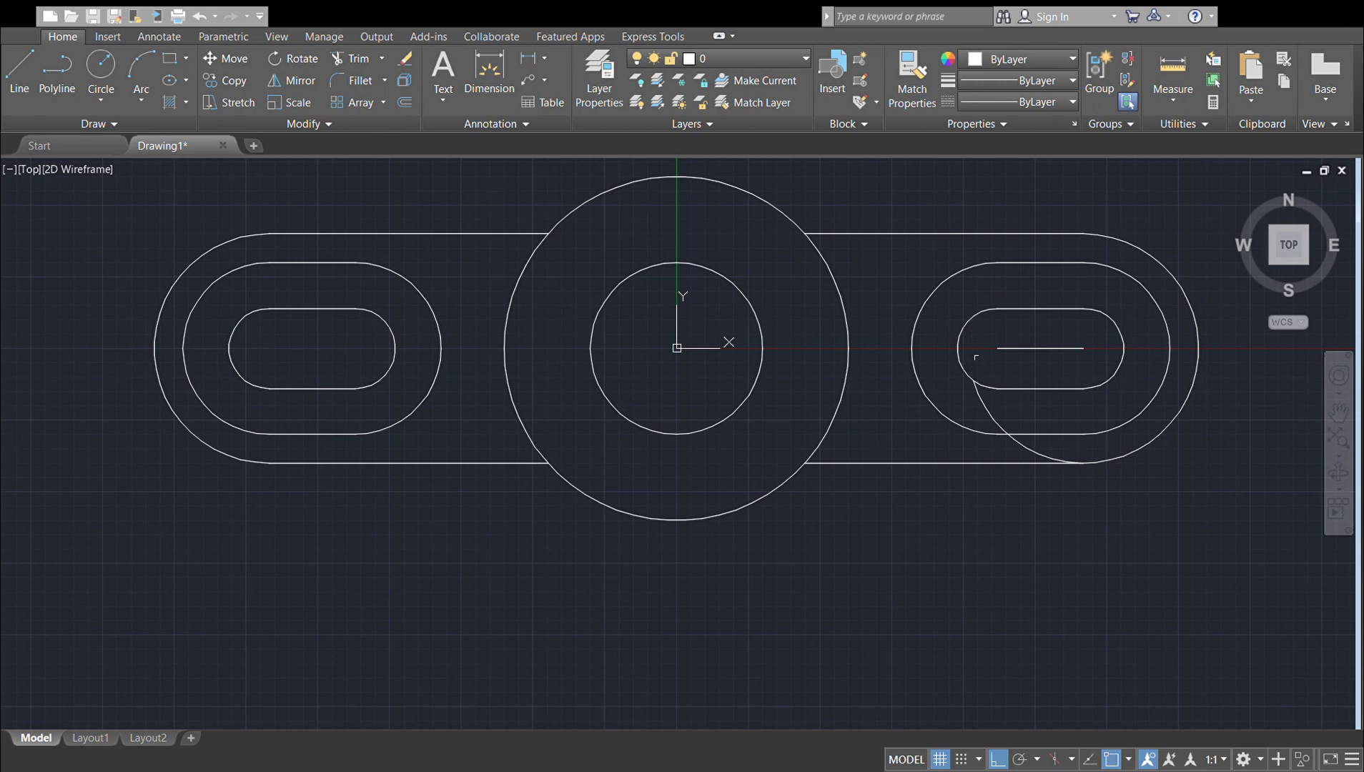
left_click(1050, 452)
left_click(1075, 348)
scroll(444, 349, "down", 4)
Step: Recentre the top view and drop a vertical projection line from the left arm's outer end
mouse_move(504, 435)
middle_mouse_down()
mouse_move(465, 405)
mouse_move(445, 506)
middle_mouse_up()
scroll(465, 405, "up", 2)
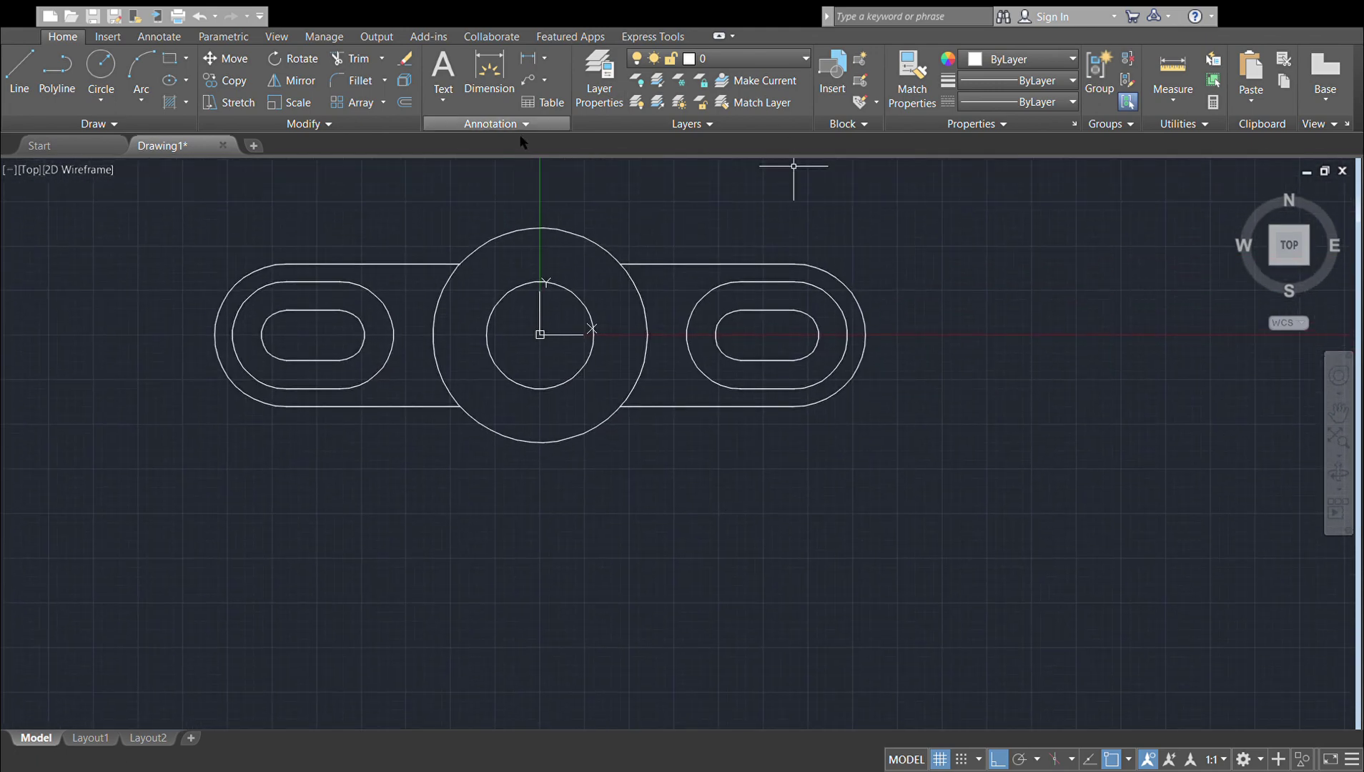
left_click(19, 71)
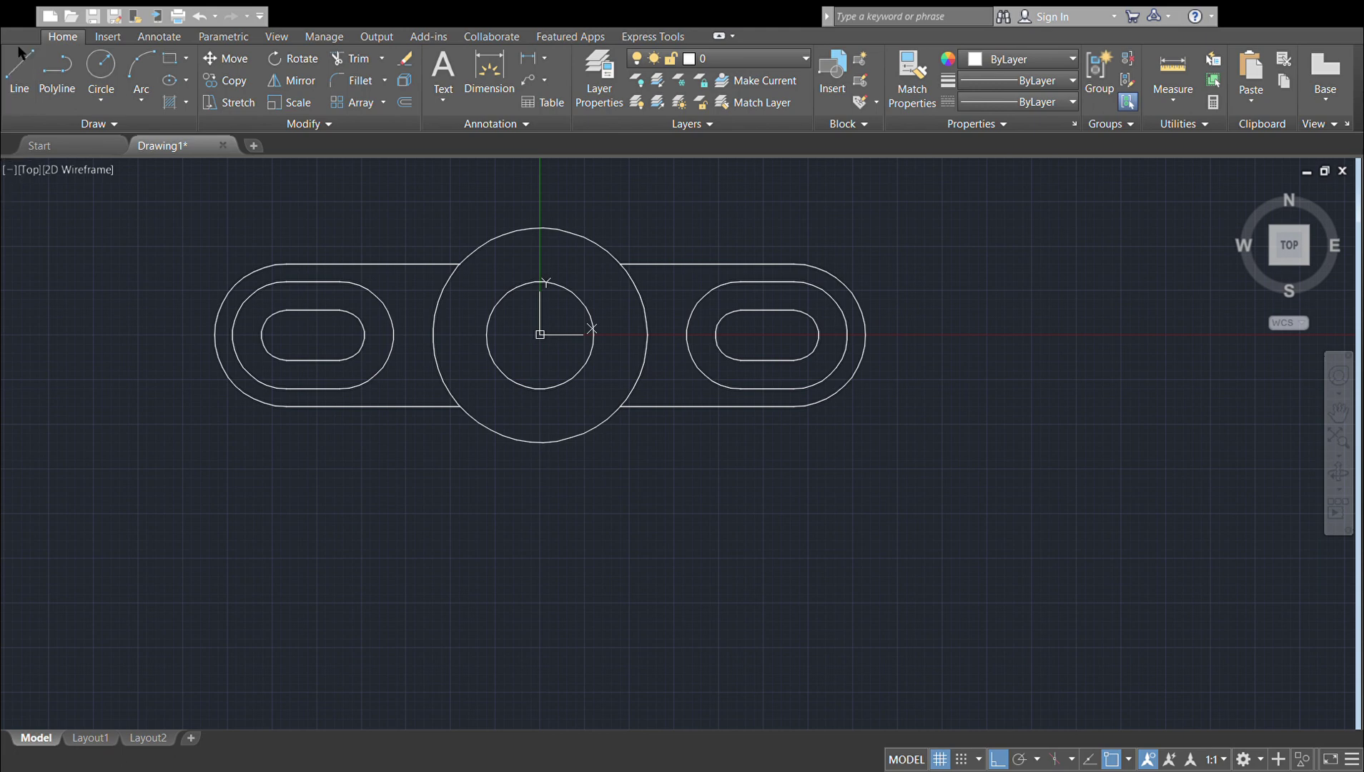
left_click(215, 334)
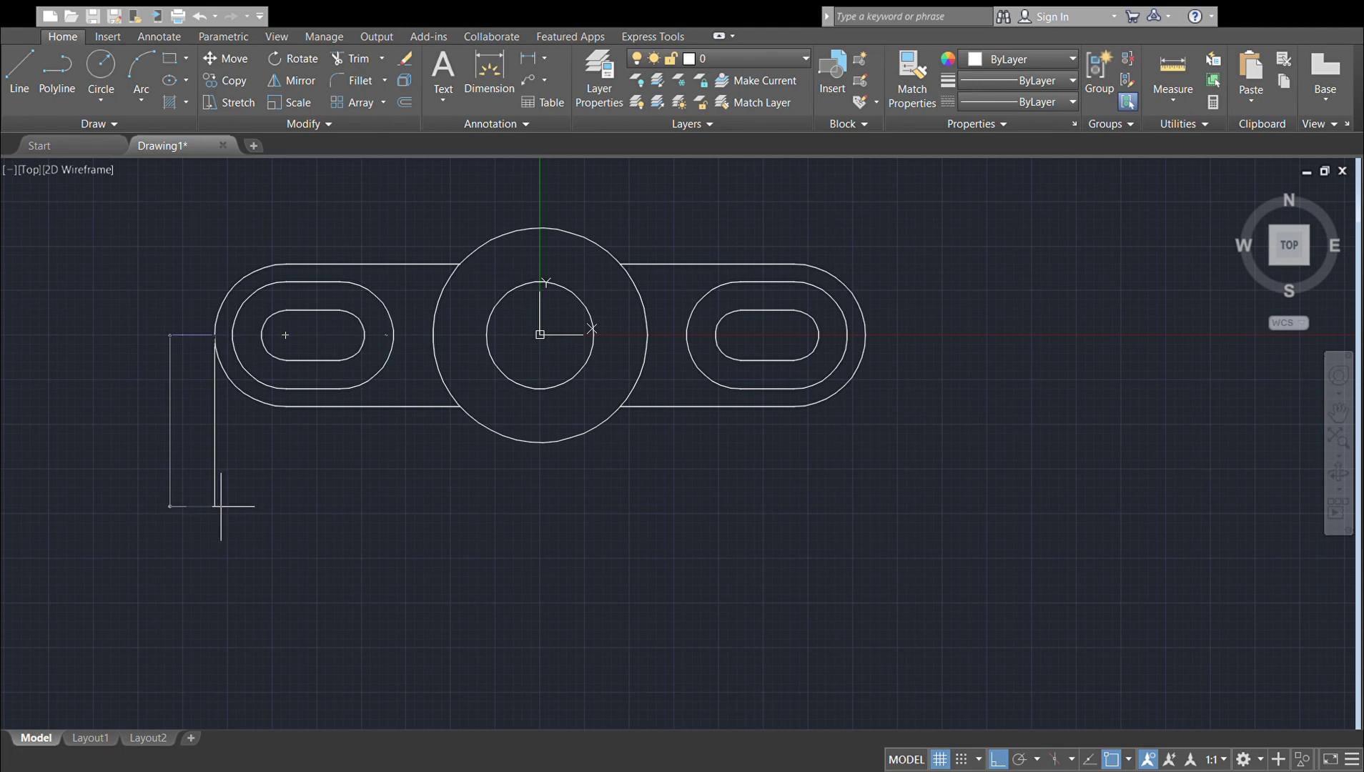
left_click(214, 505)
left_click(215, 549)
key("Escape")
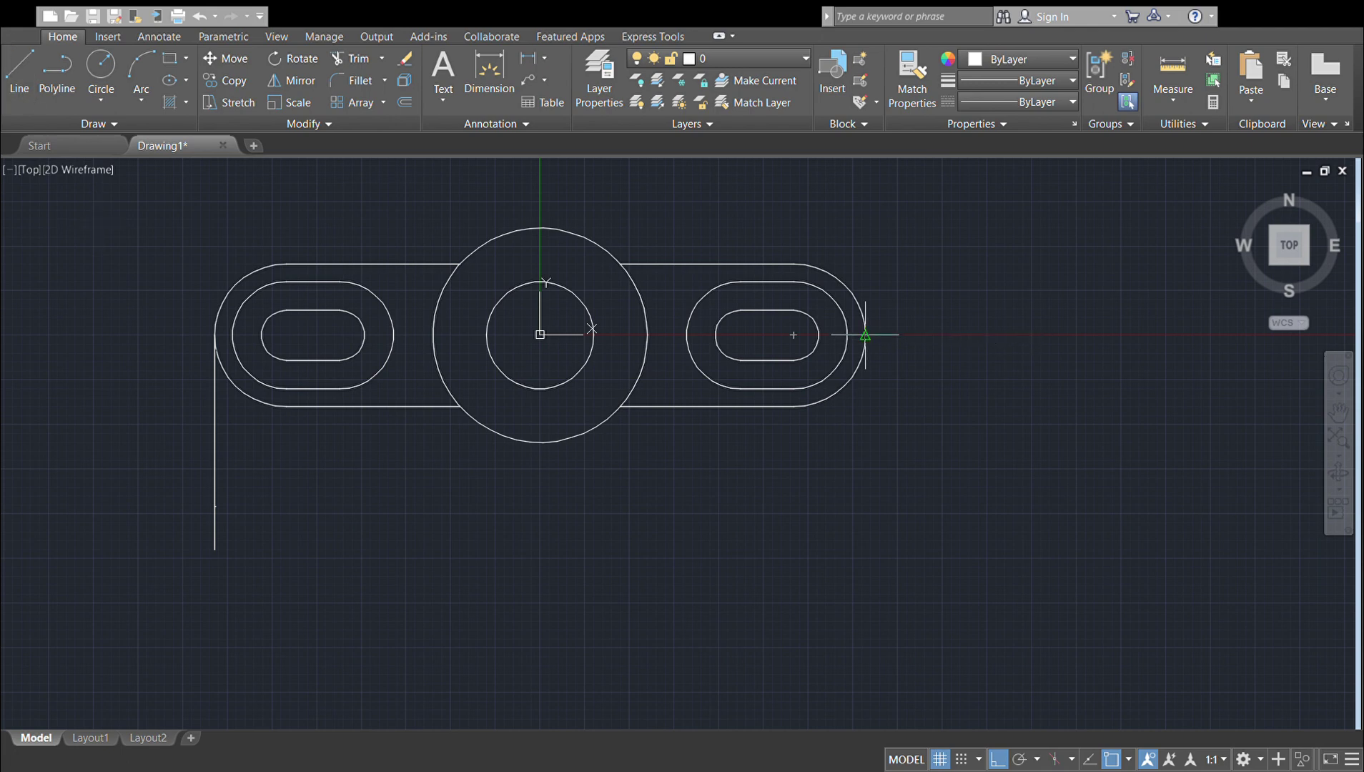
Step: Drop a projection line from the right arm's outer end, then start a line at the left line's bottom
left_click(820, 335)
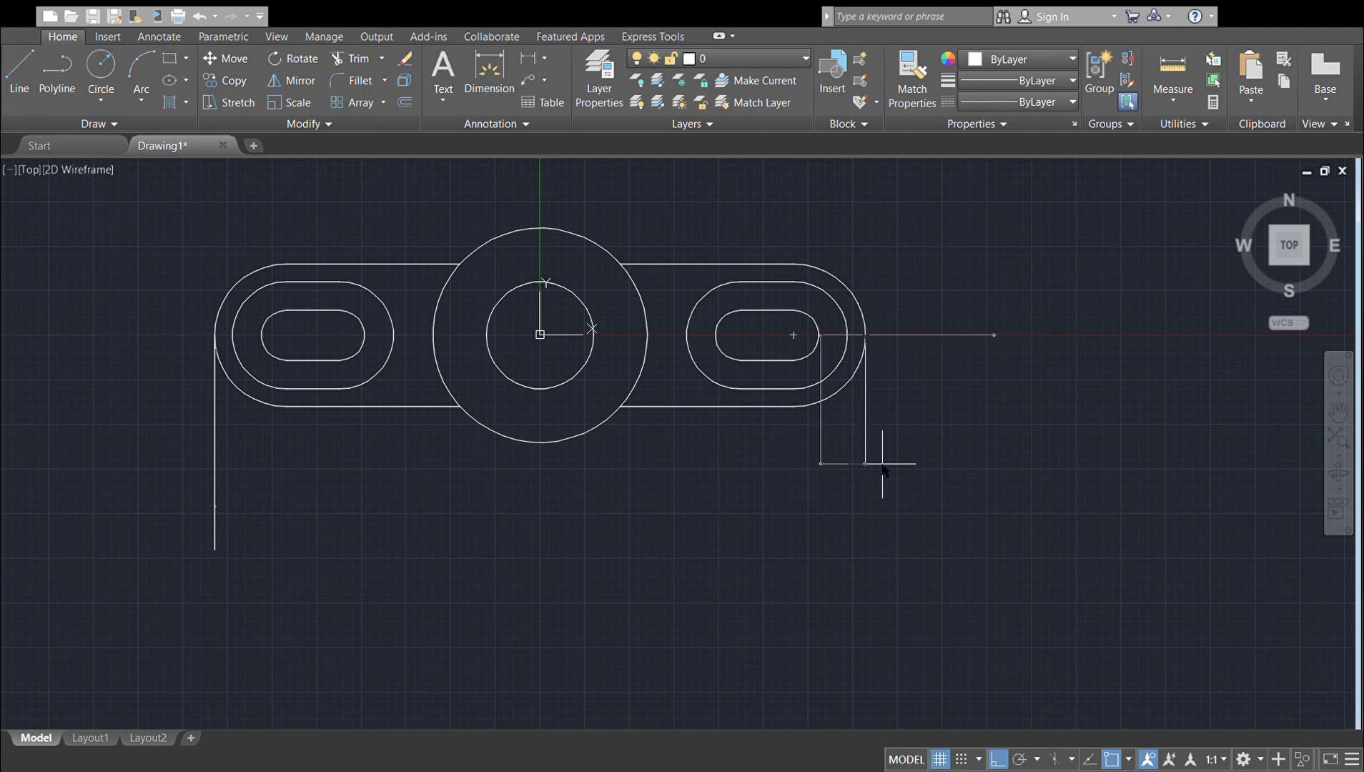
key("Return")
key("Escape")
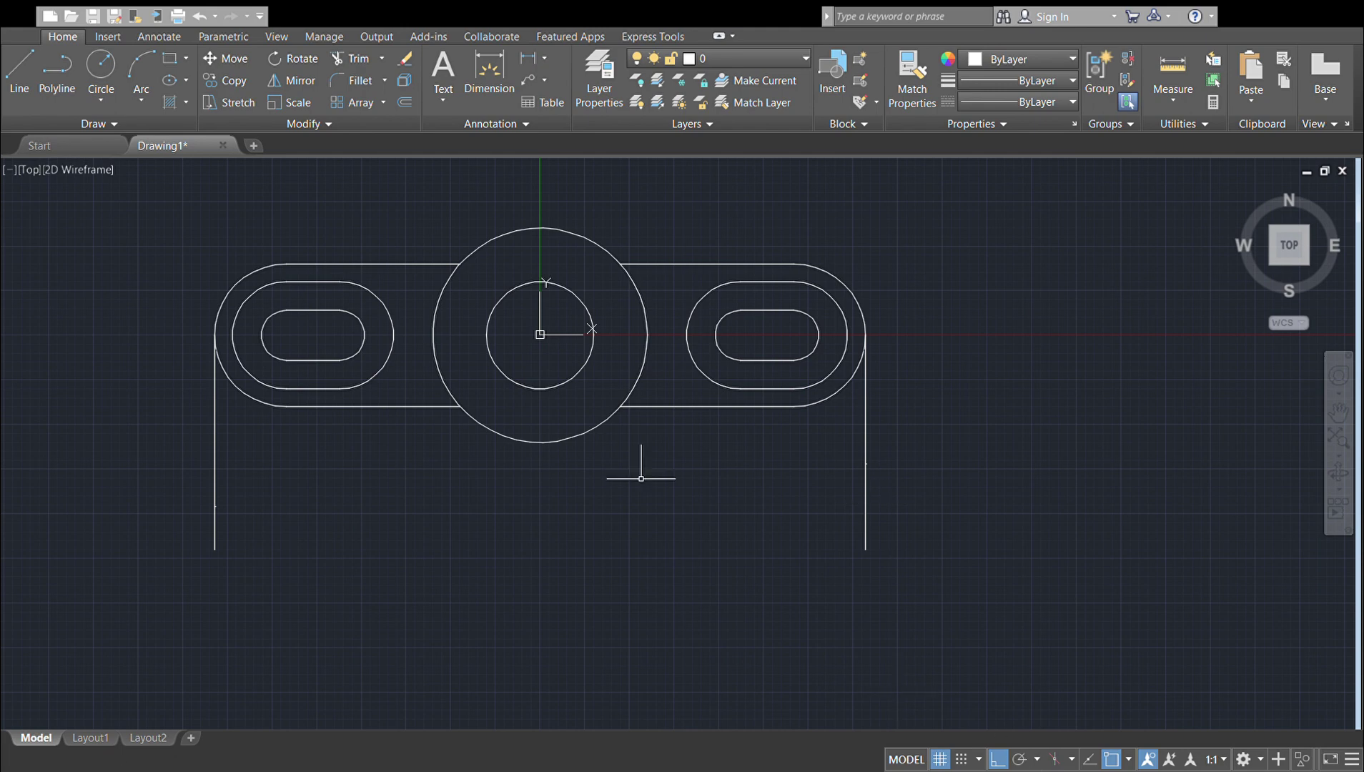
left_click(19, 72)
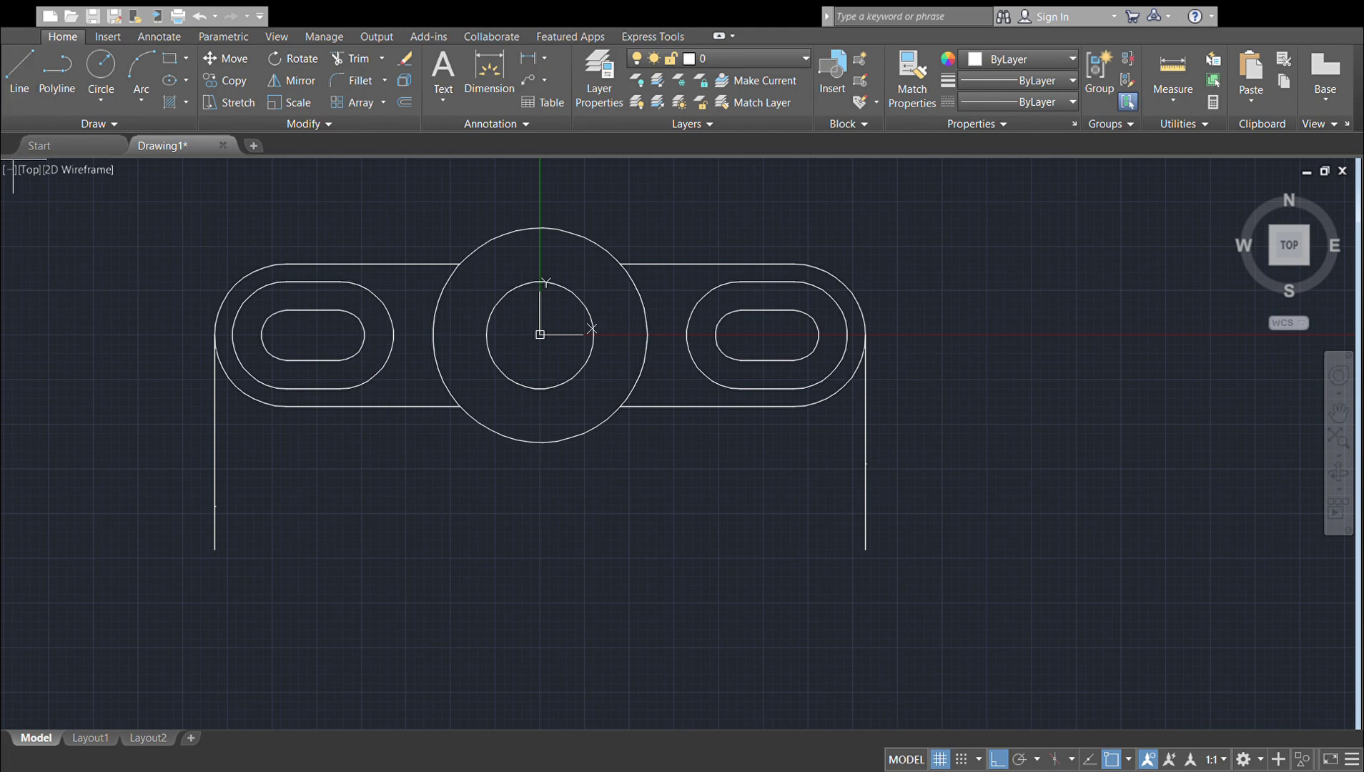
left_click(215, 550)
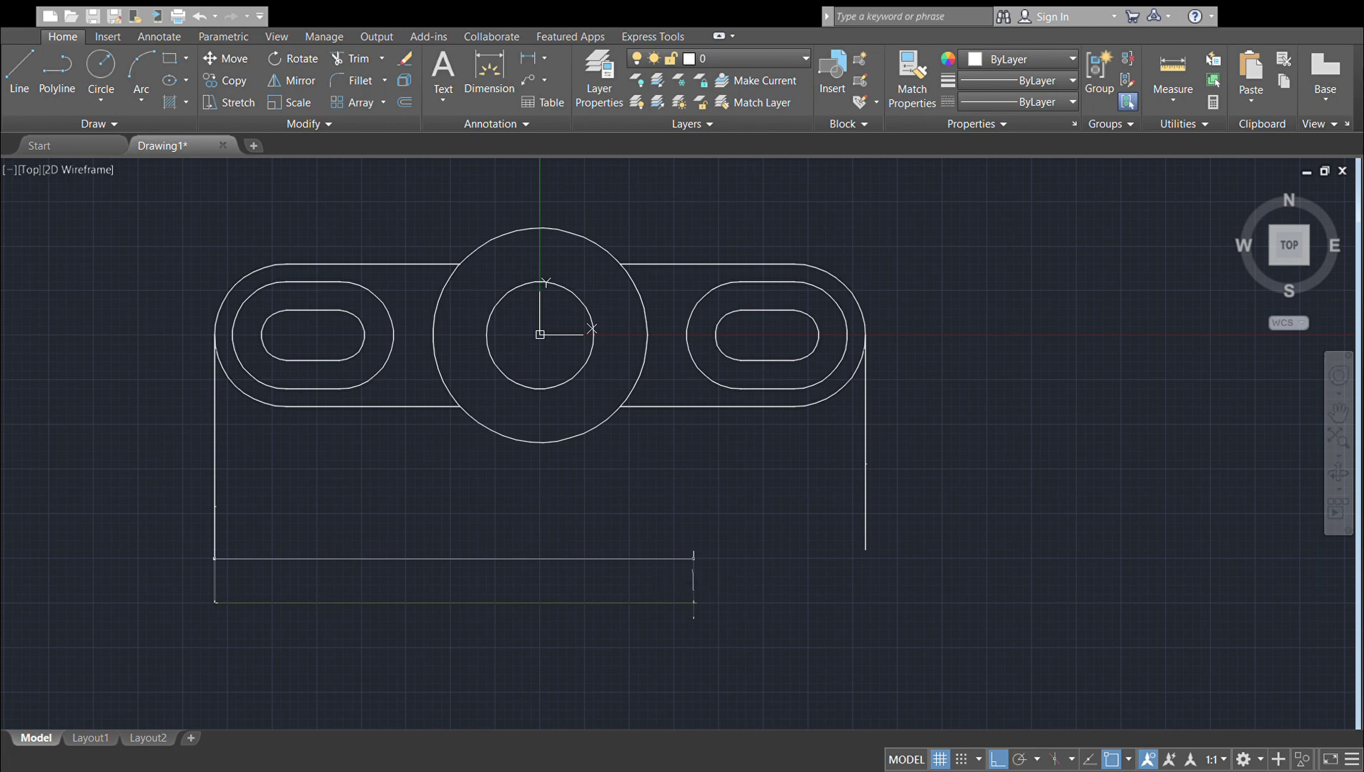
Step: Extend the right edge line down to base level and draw the base line across to the left edge
key("Escape")
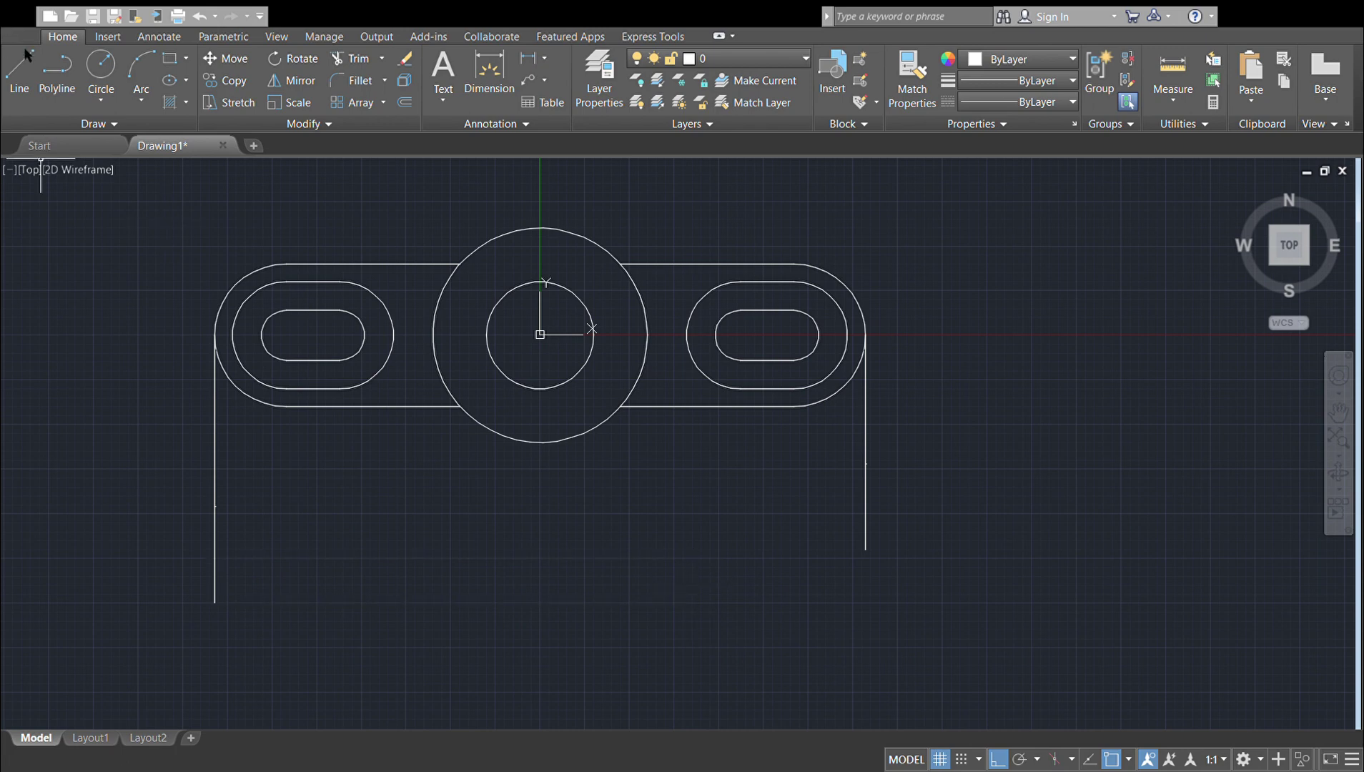
left_click(25, 55)
left_click(865, 550)
left_click(866, 602)
left_click(215, 603)
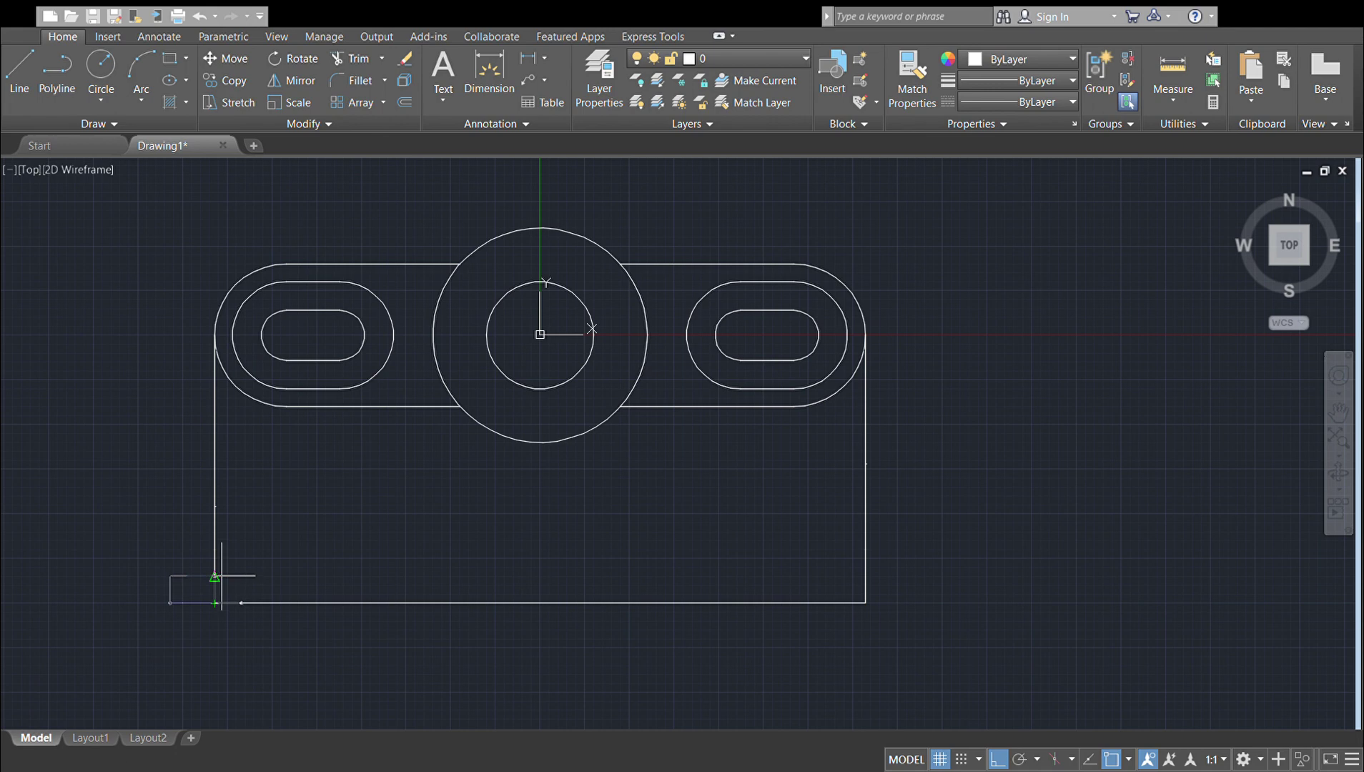
key("Escape")
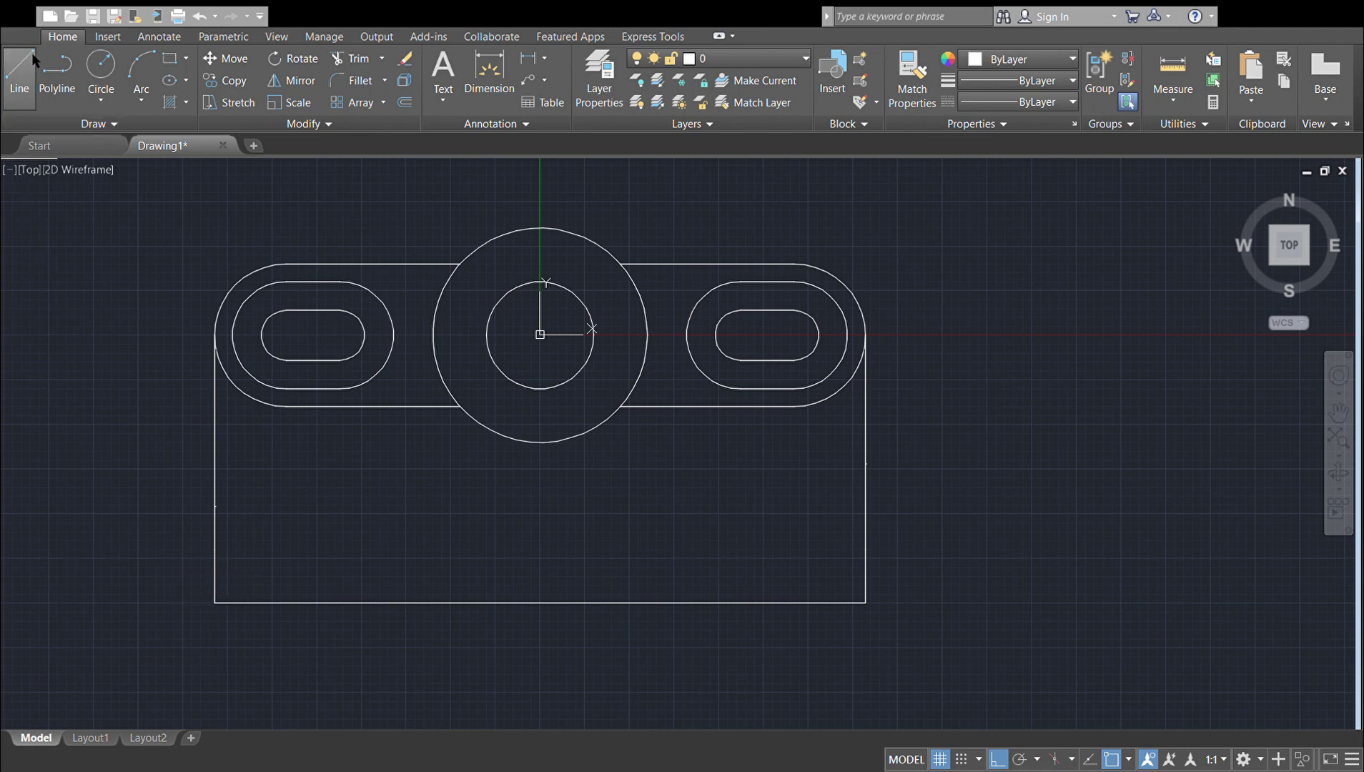
left_click(215, 549)
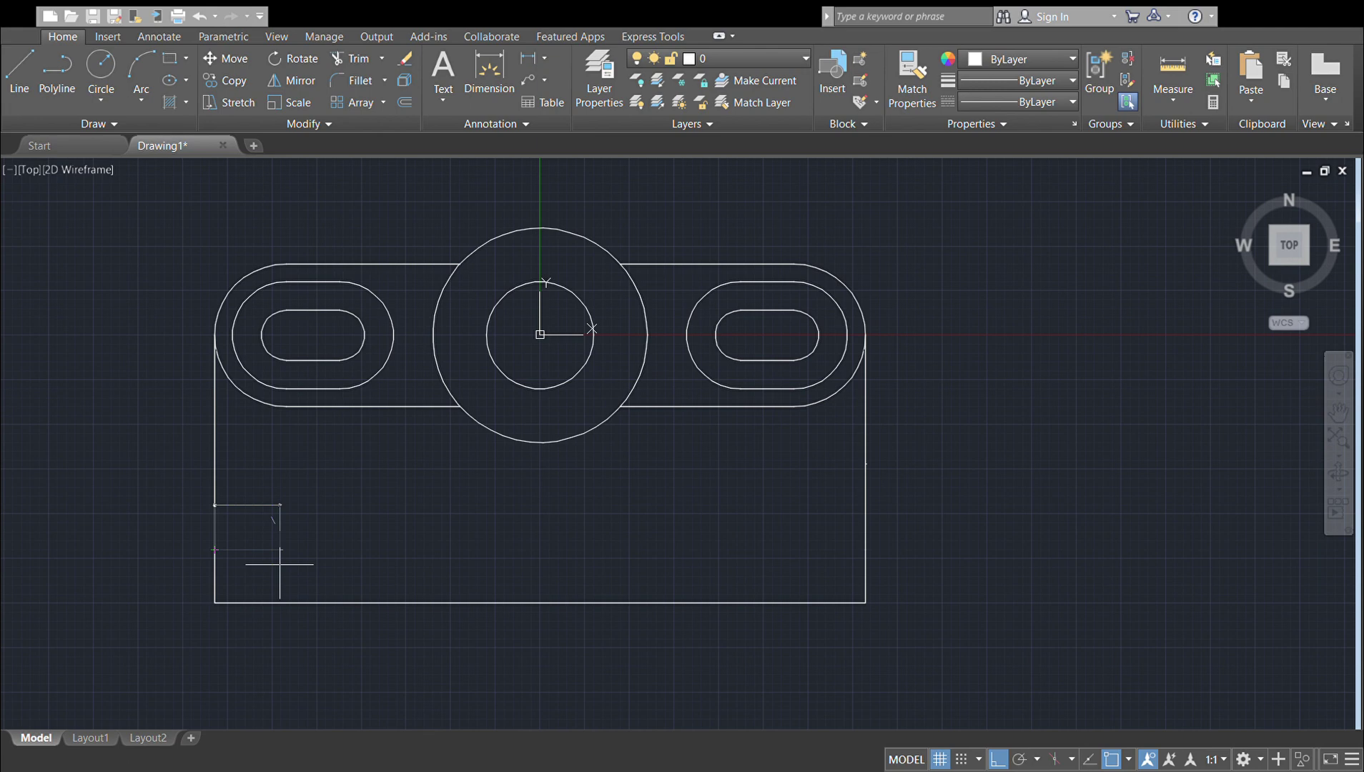
Step: Drop vertical projection lines from the left arm's inner outline down toward the base
key("Escape")
left_click(19, 71)
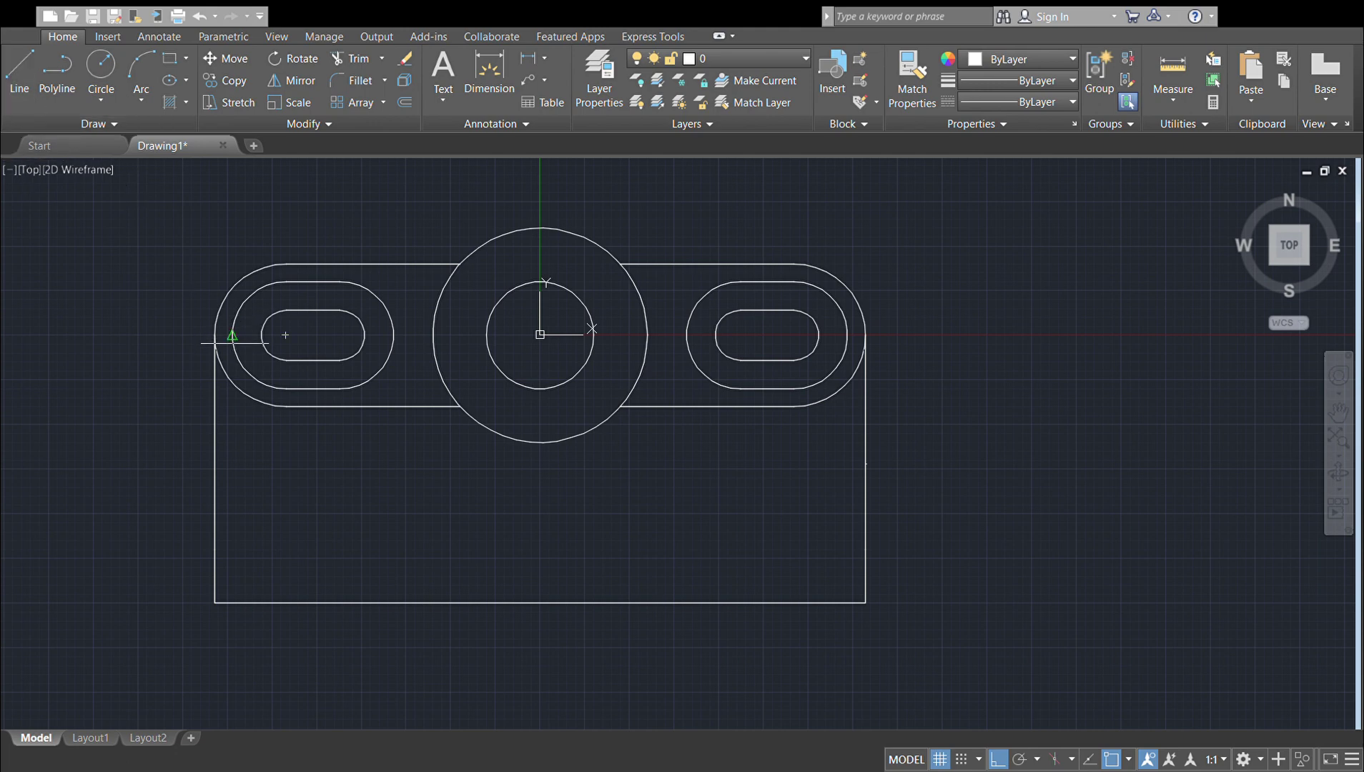
left_click(232, 334)
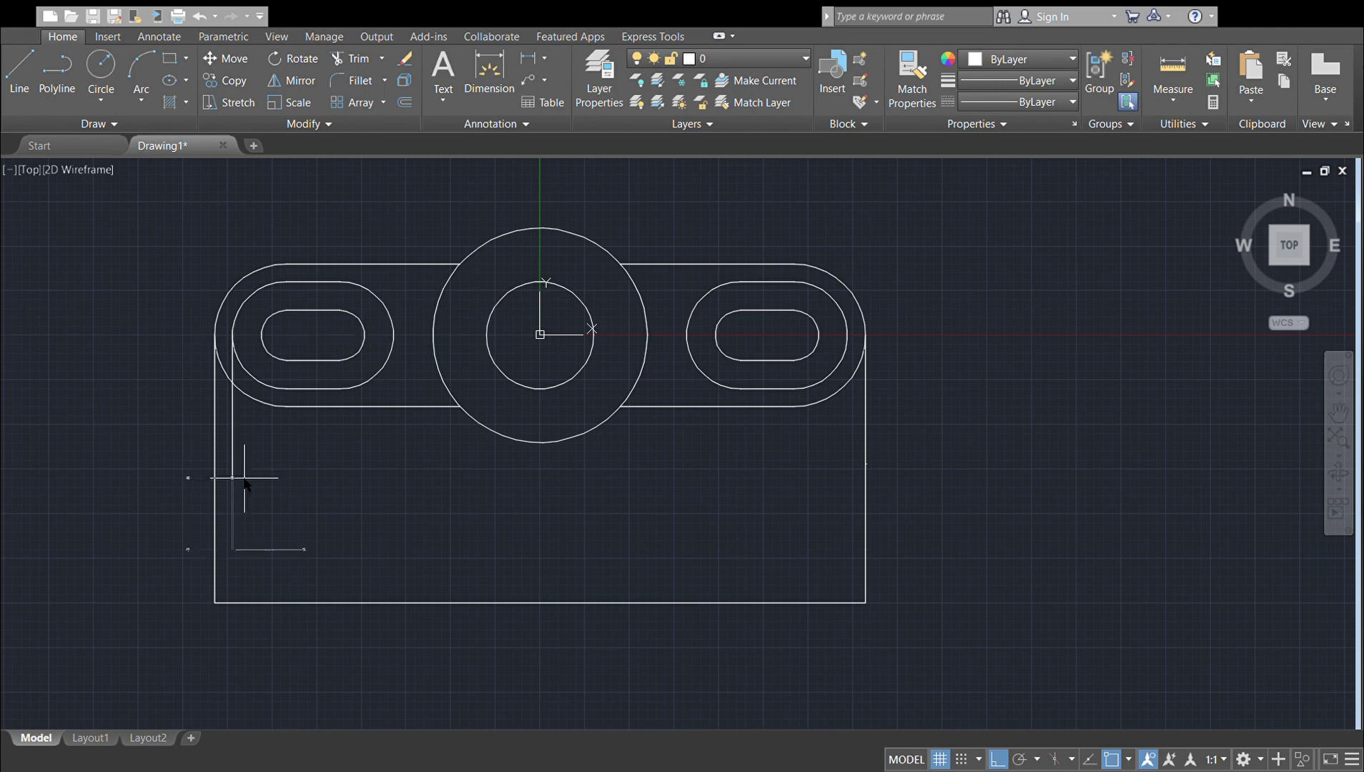
left_click(232, 550)
key("Return")
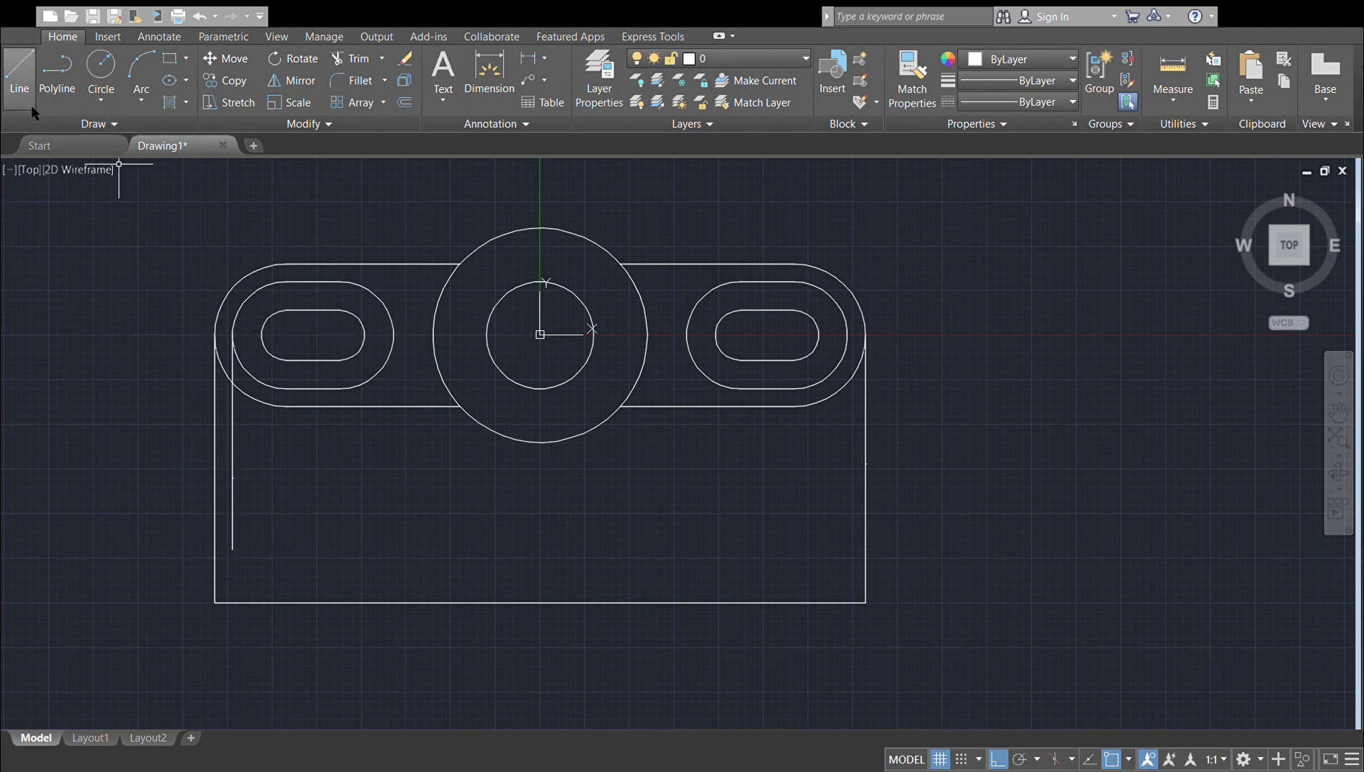
left_click(31, 106)
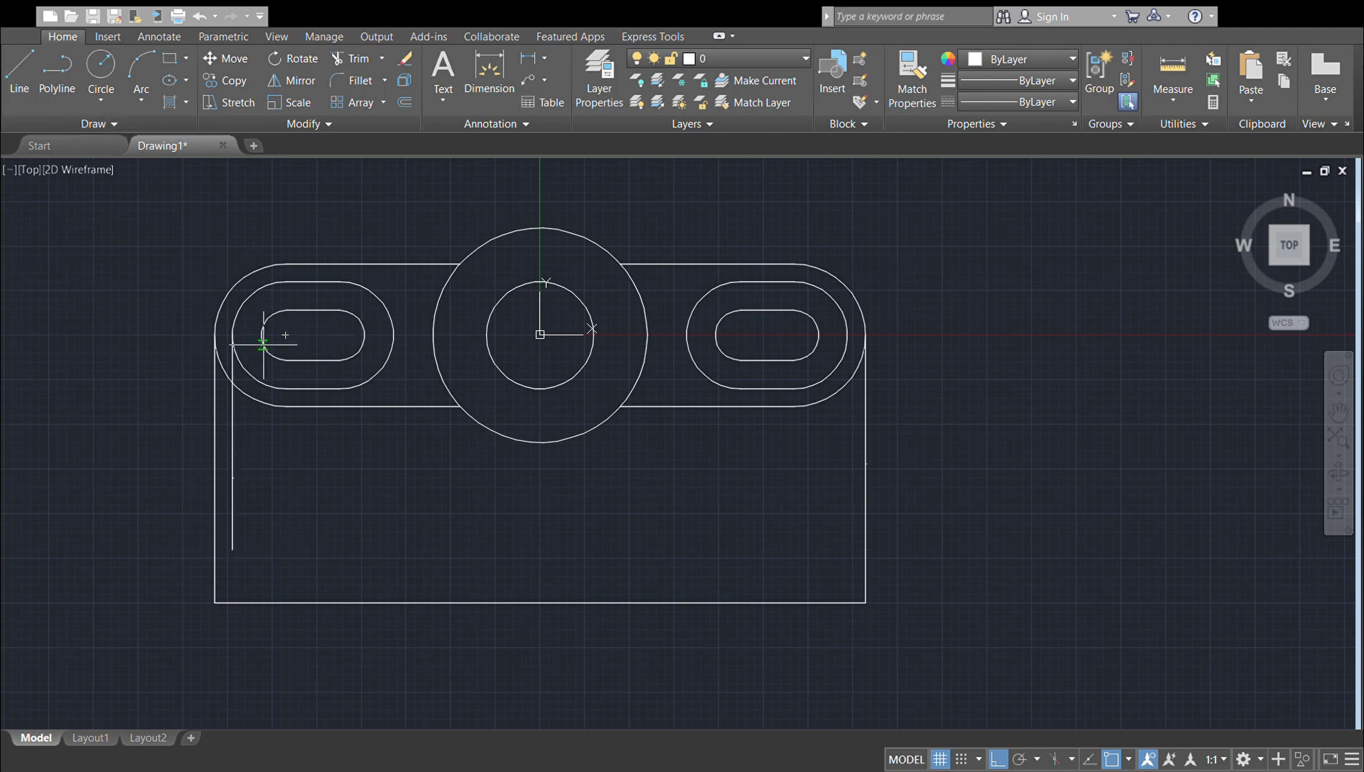
left_click(216, 335)
left_click(216, 566)
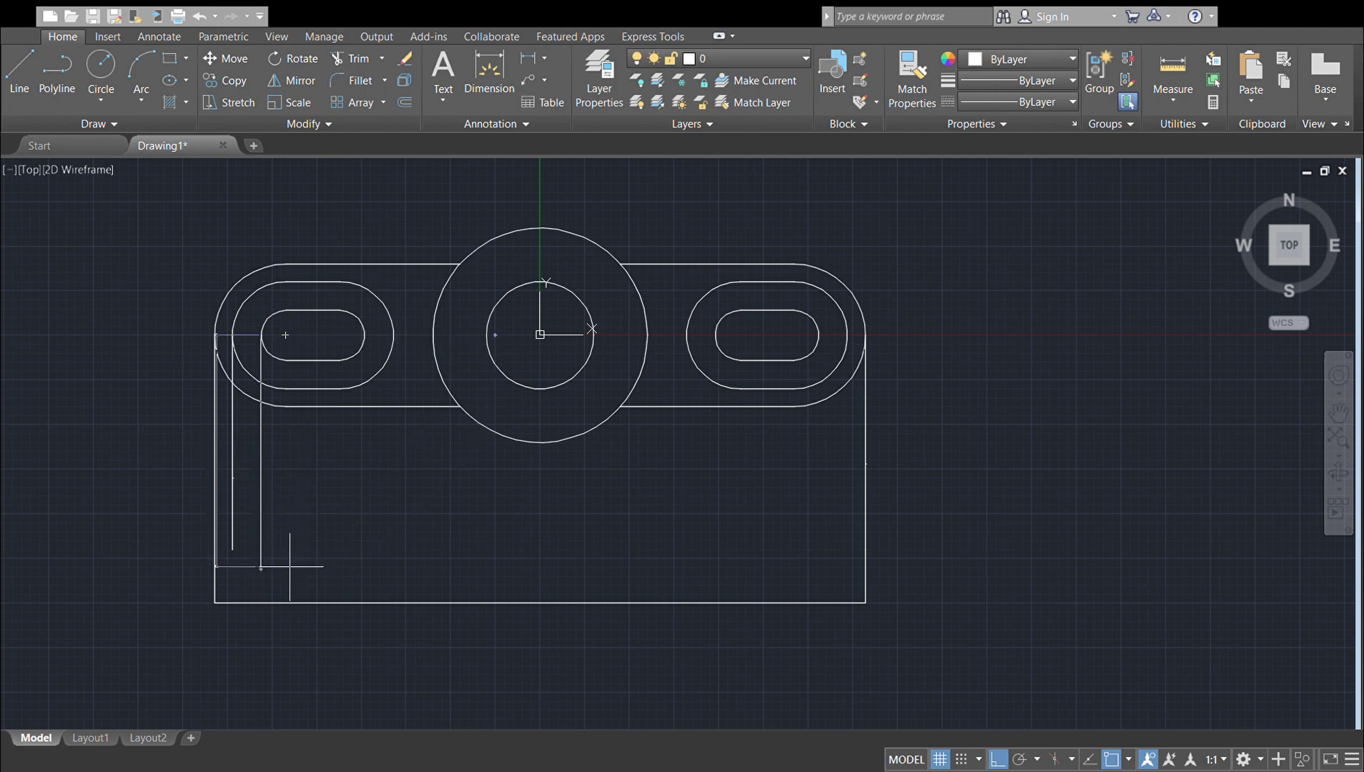
key("Escape")
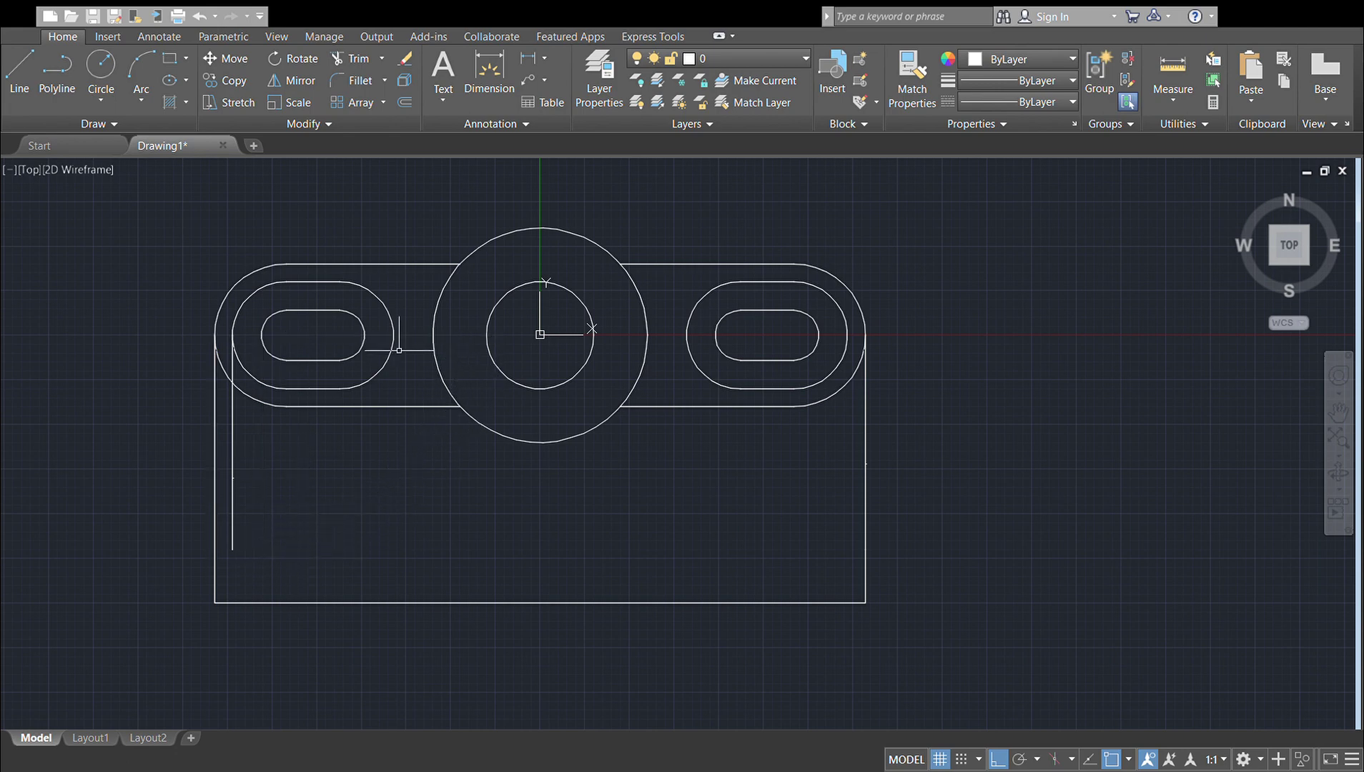
Step: Drop projection lines from the left inner outline's right end and the right arm's inner outline
left_click(19, 75)
left_click(393, 335)
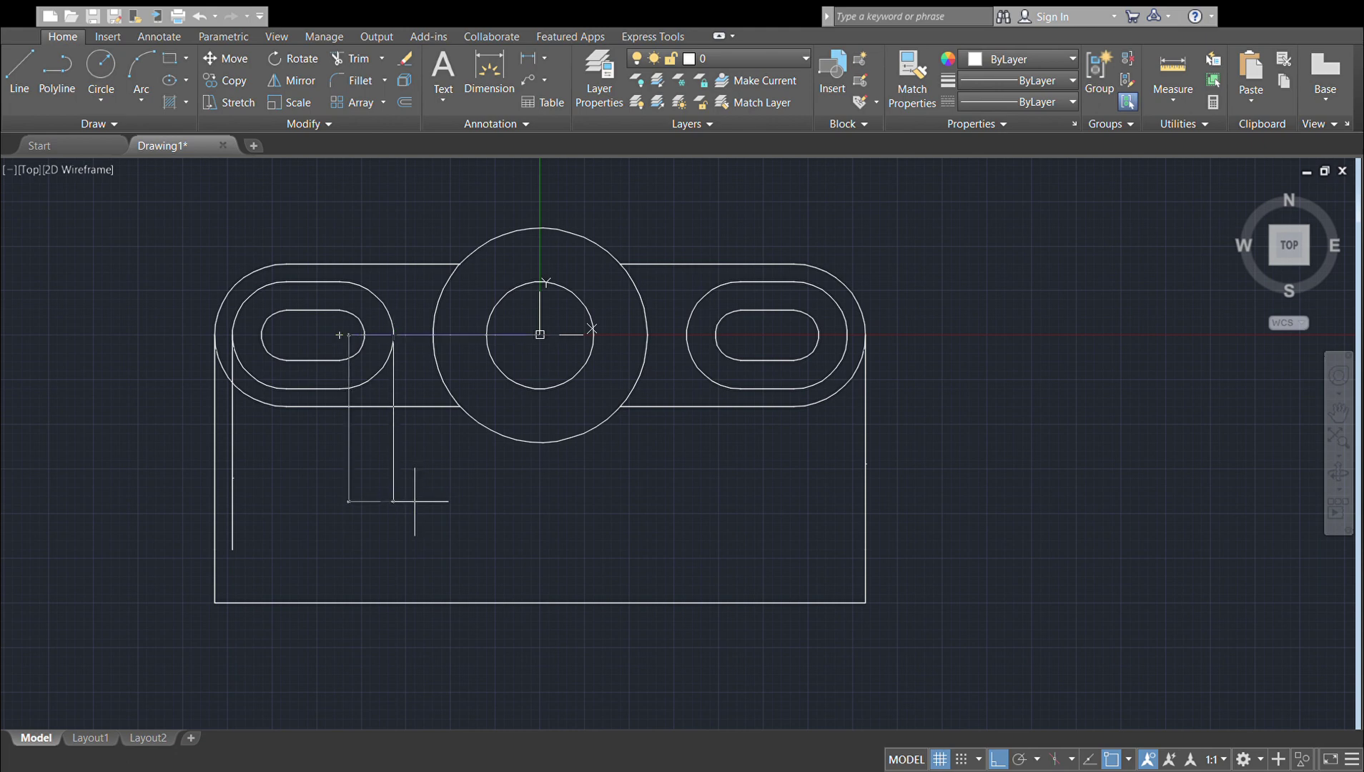
left_click(415, 502)
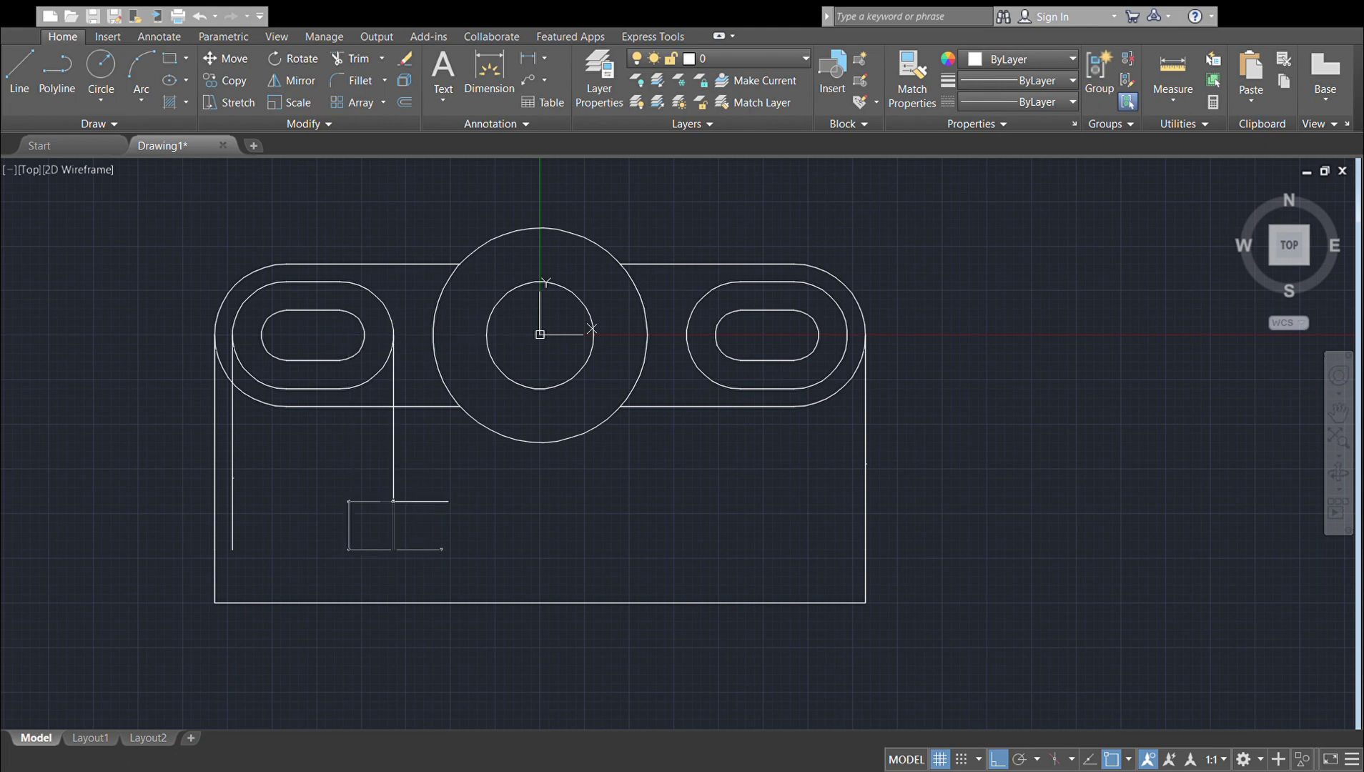
left_click(394, 549)
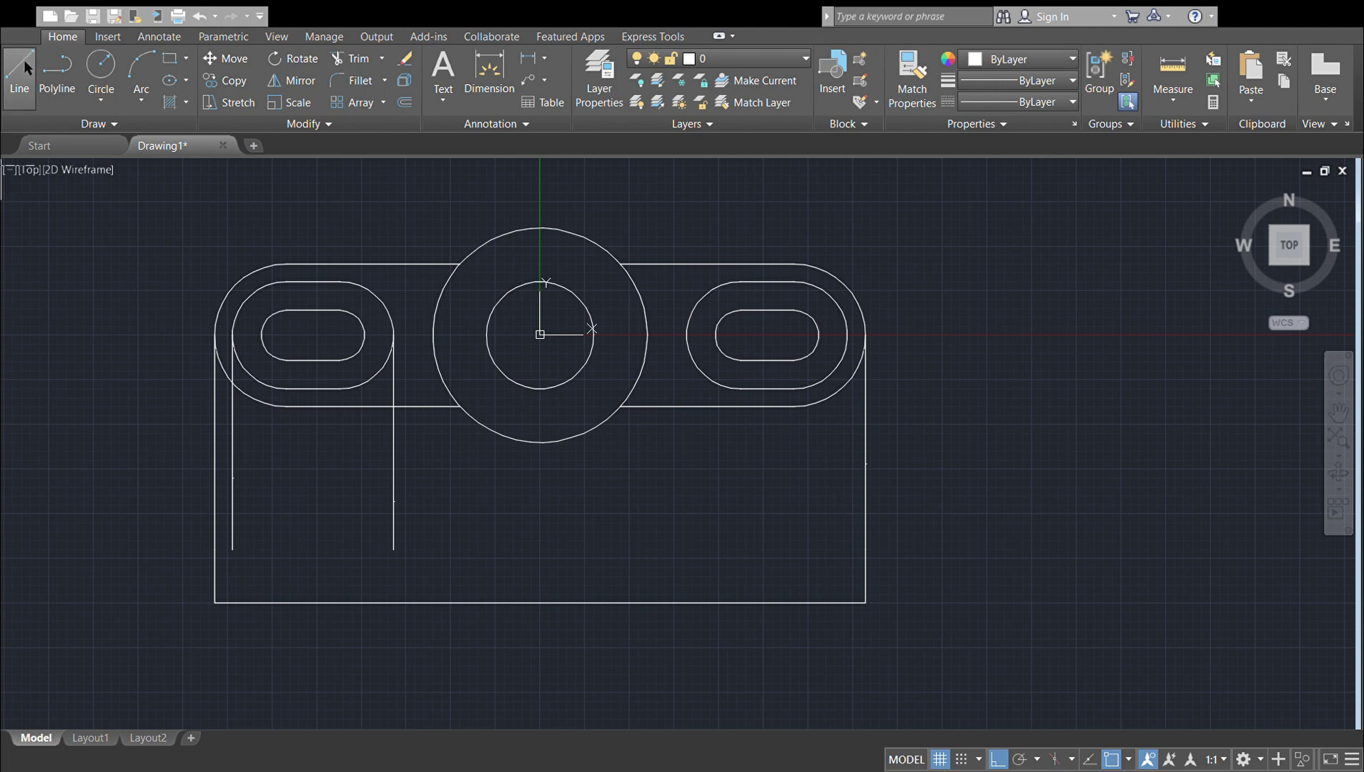
left_click(25, 68)
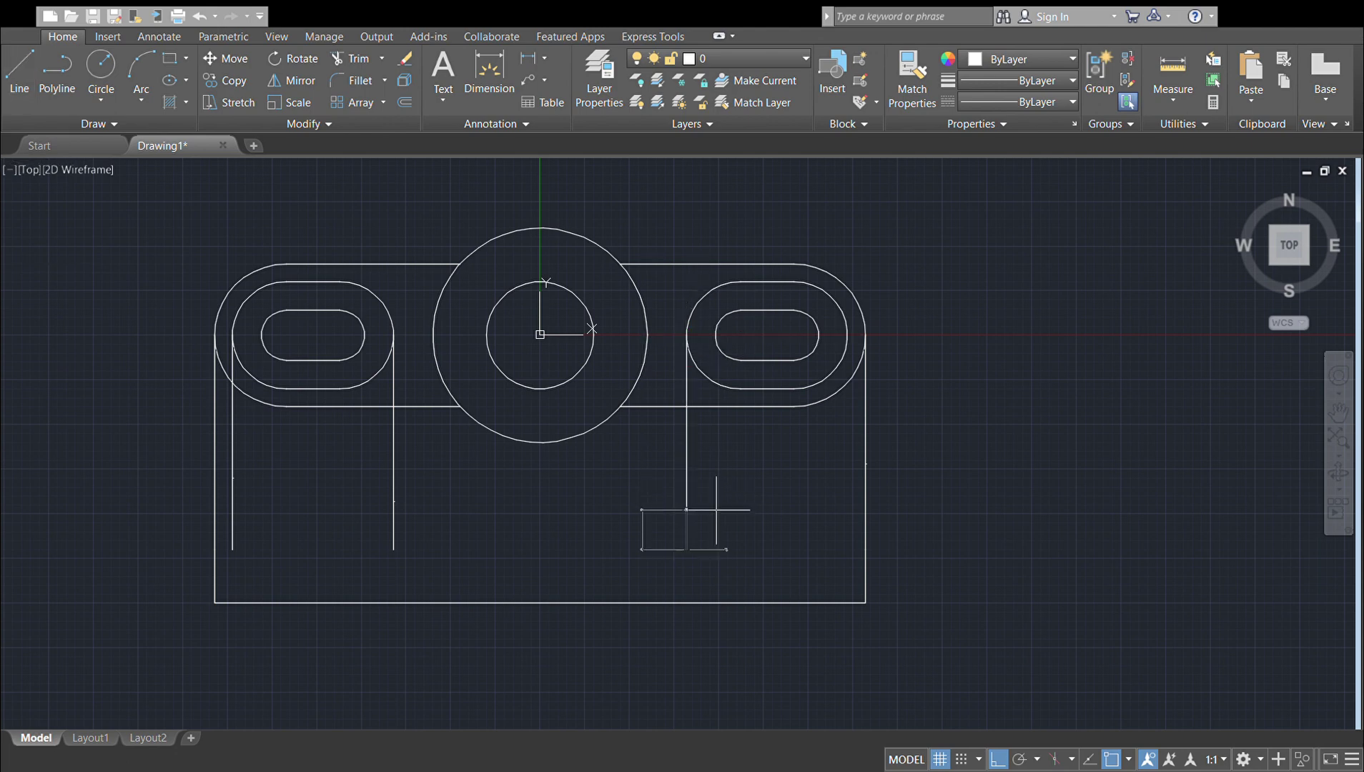
left_click(688, 549)
left_click(25, 57)
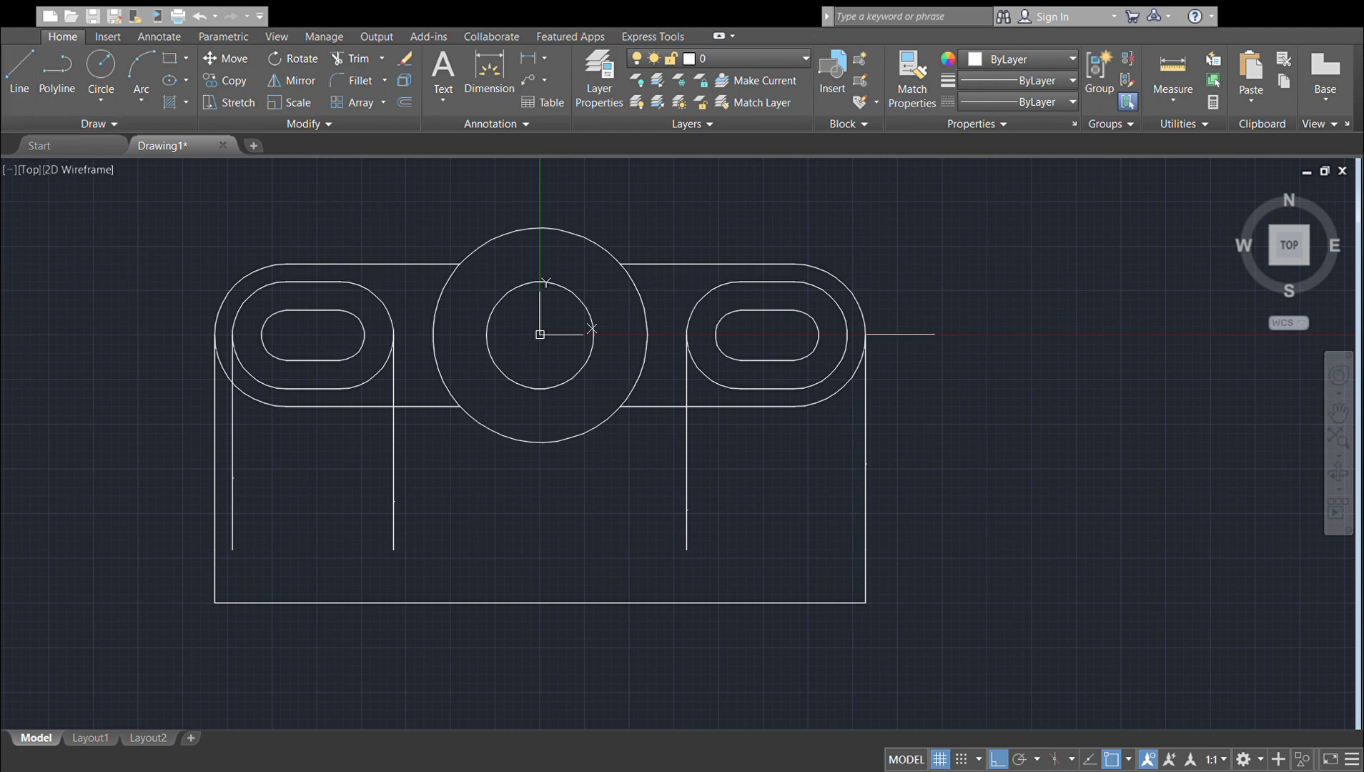
left_click(802, 334)
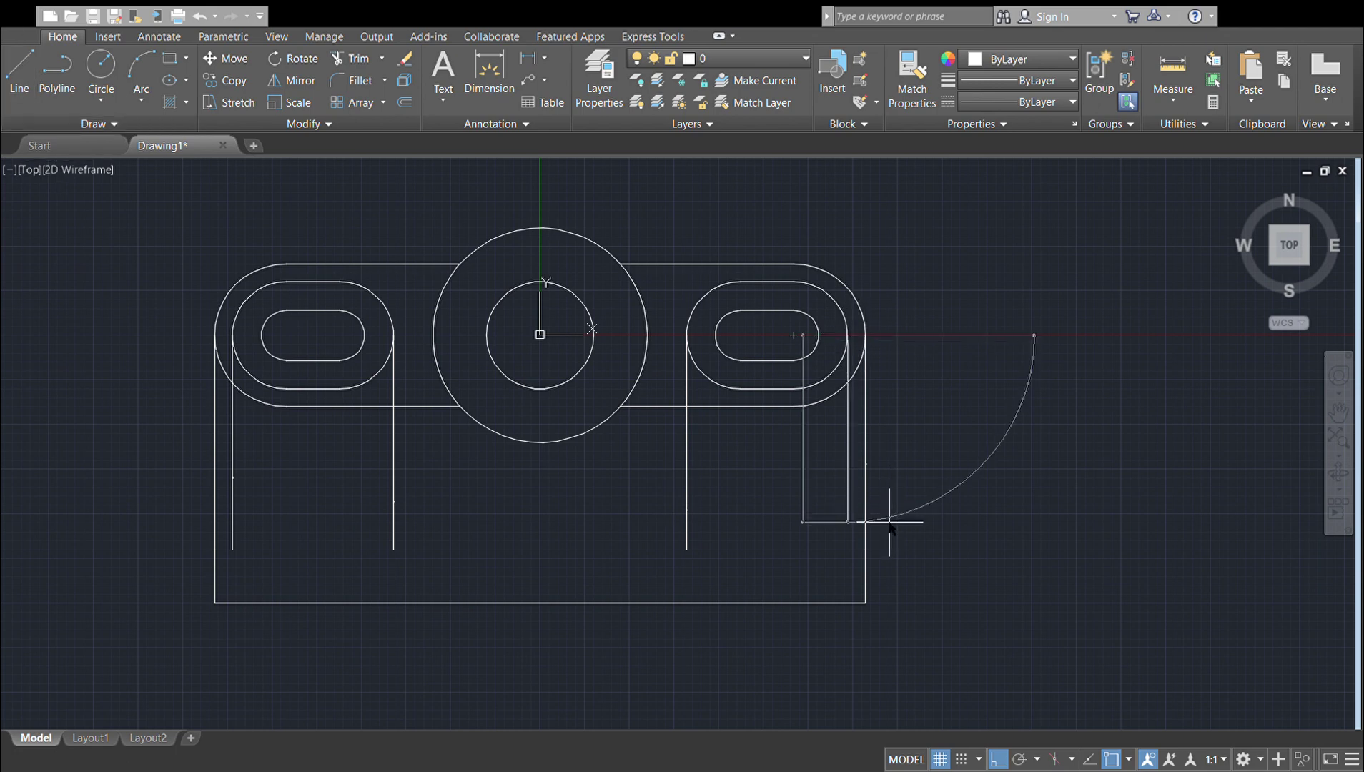
left_click(890, 524)
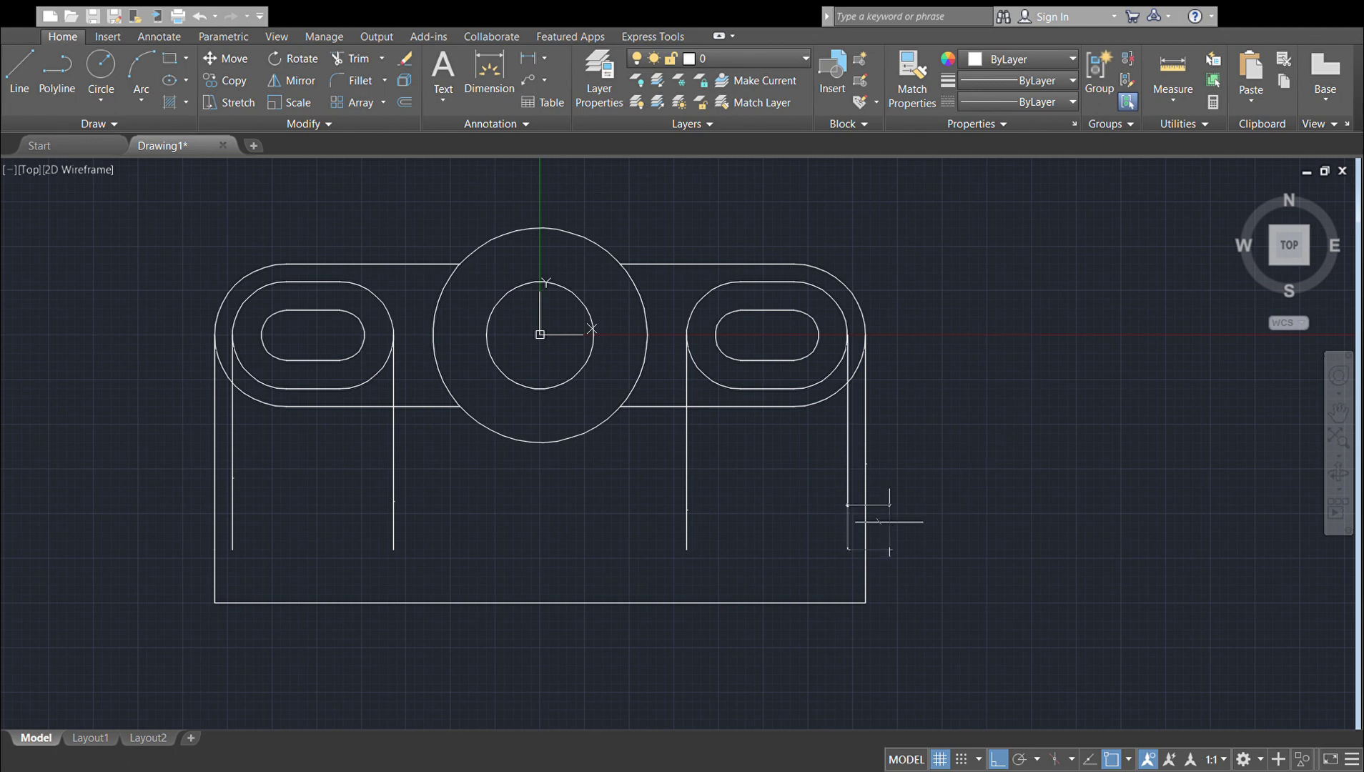
left_click(22, 72)
left_click(847, 549)
Step: Draw the stepped base line from the inner left line, stepping down under the left arm, to the right edge
left_click(16, 84)
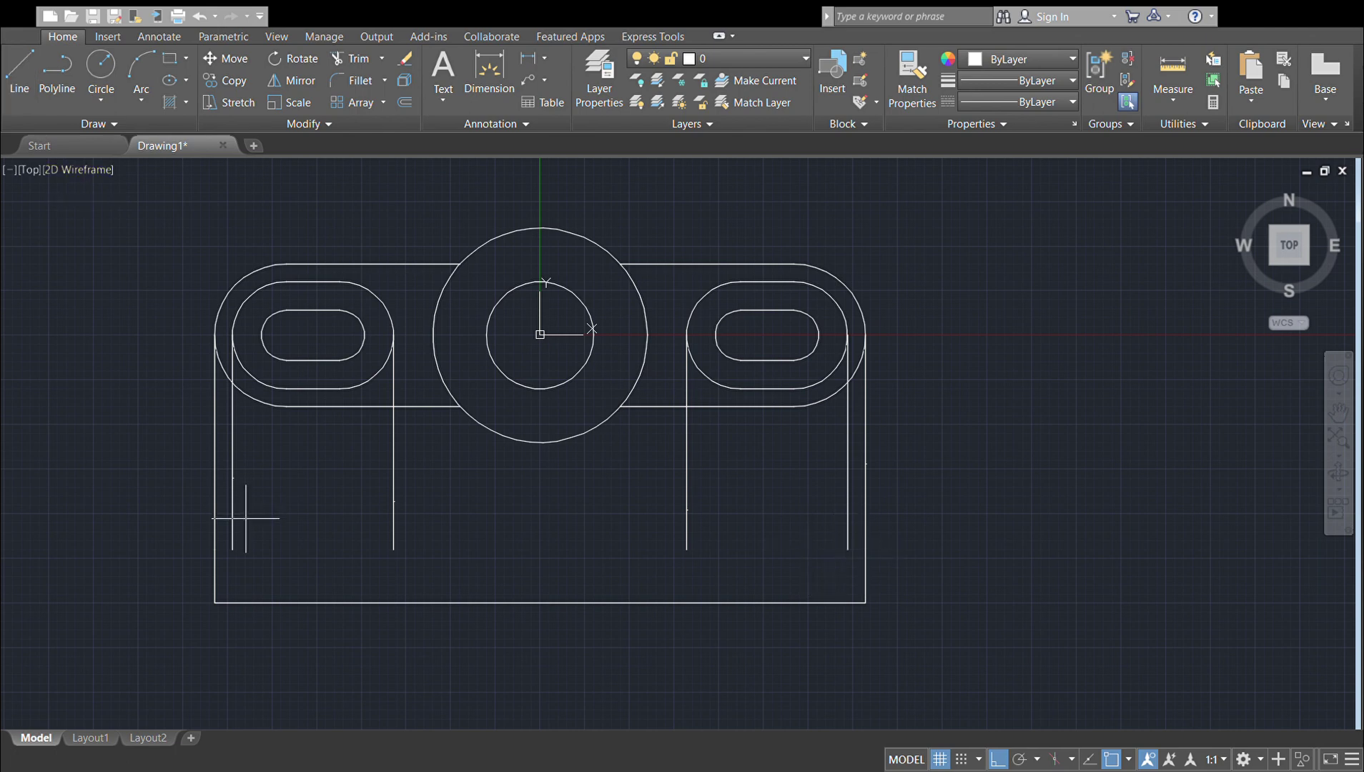
left_click(214, 549)
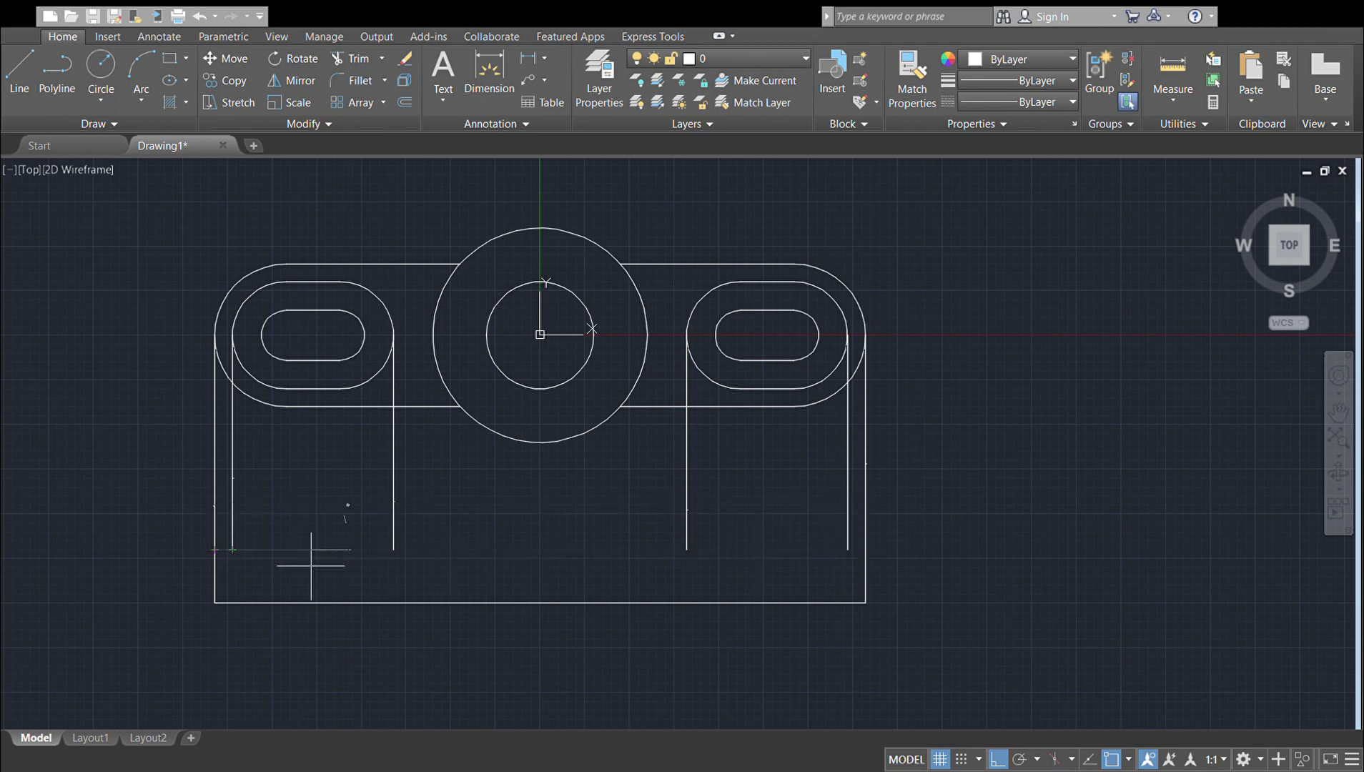
left_click(232, 549)
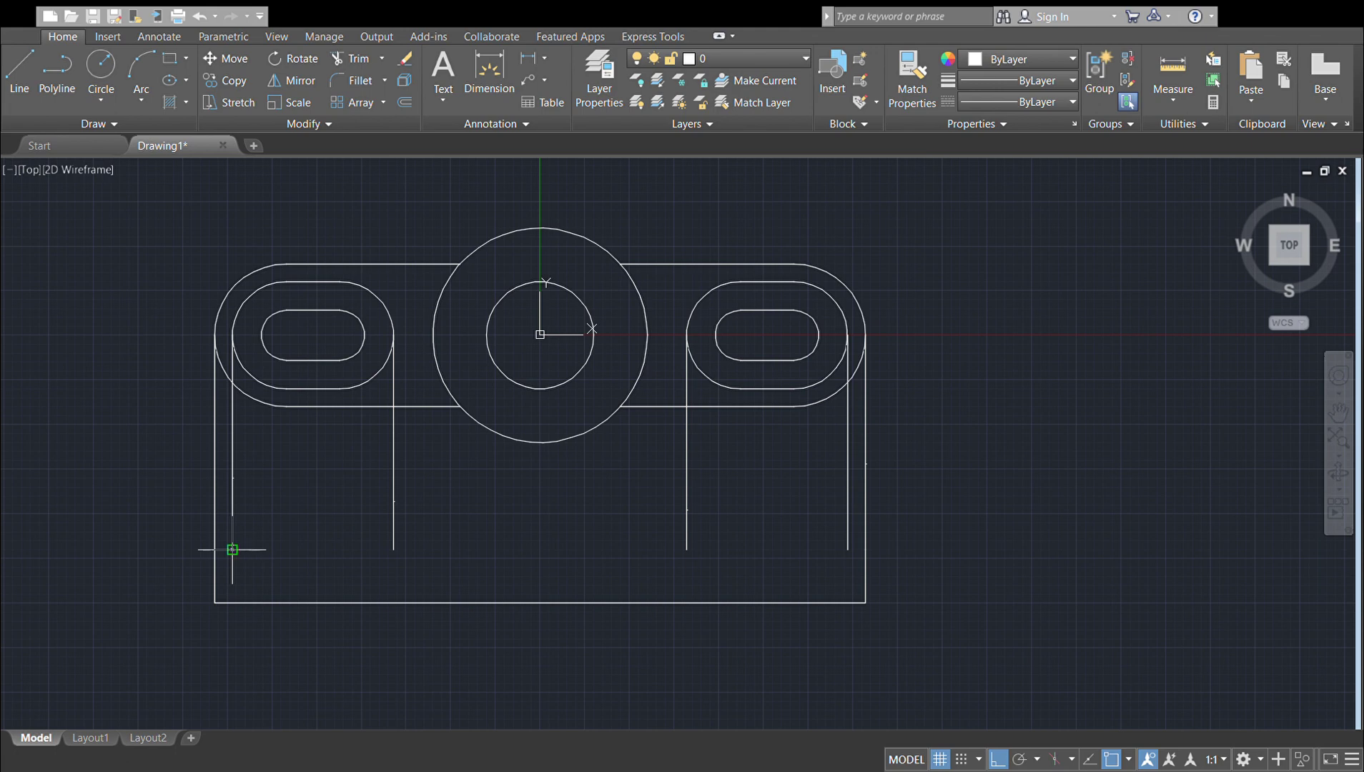
left_click(232, 549)
left_click(233, 528)
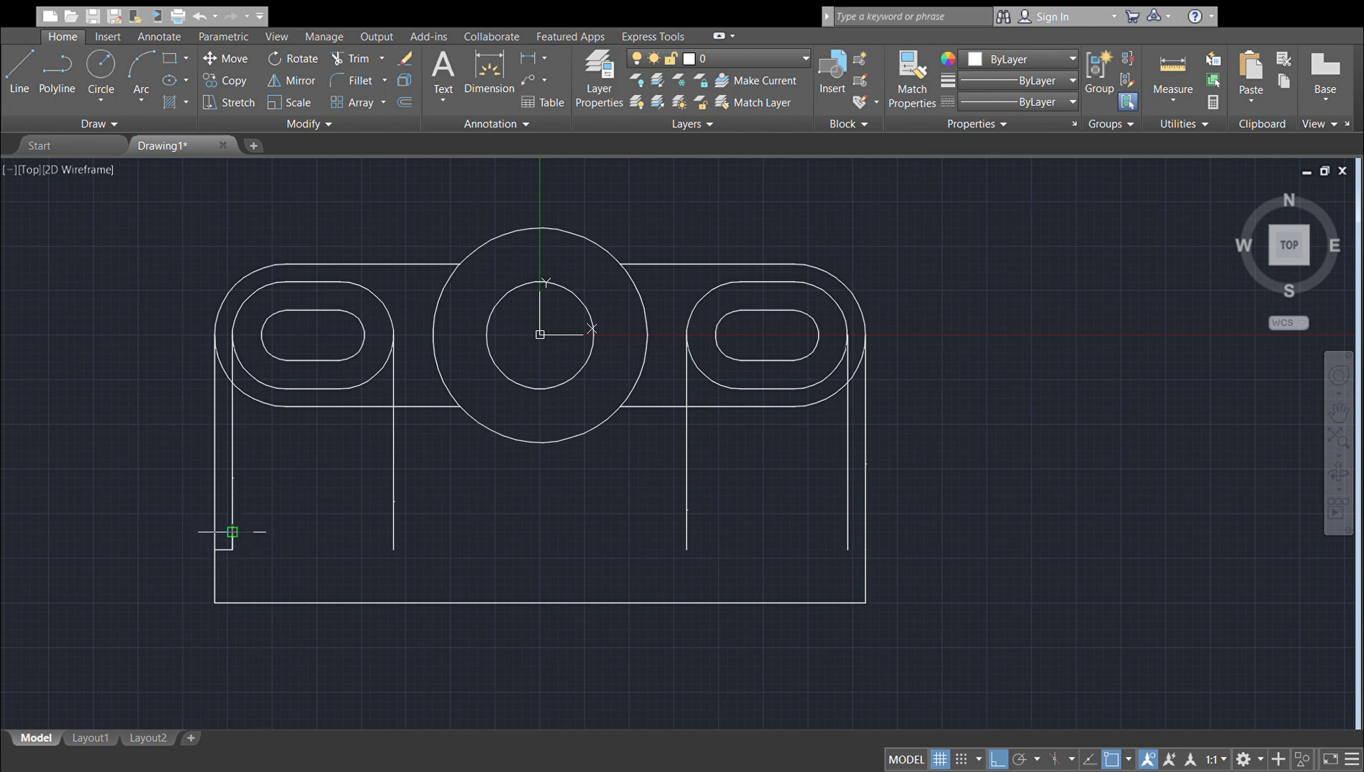
left_click(393, 532)
left_click(393, 549)
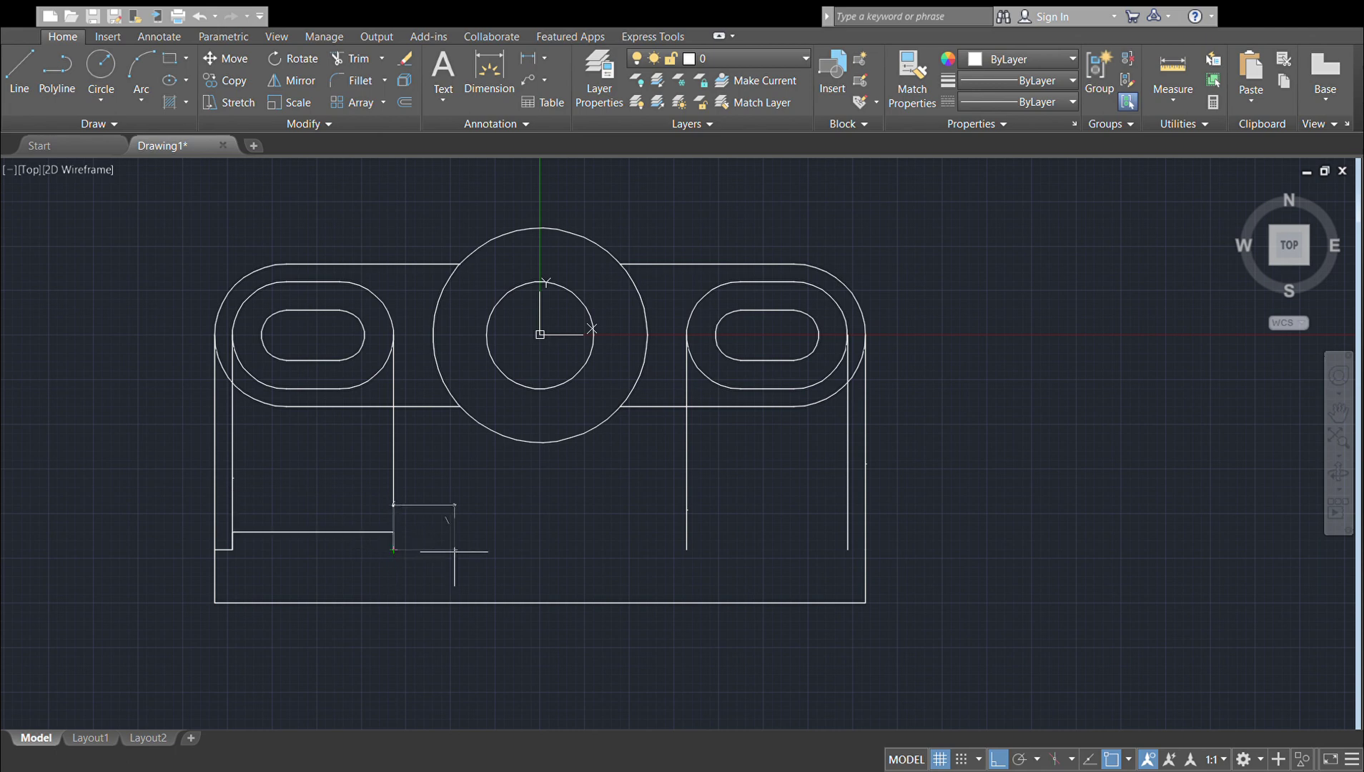
left_click(864, 549)
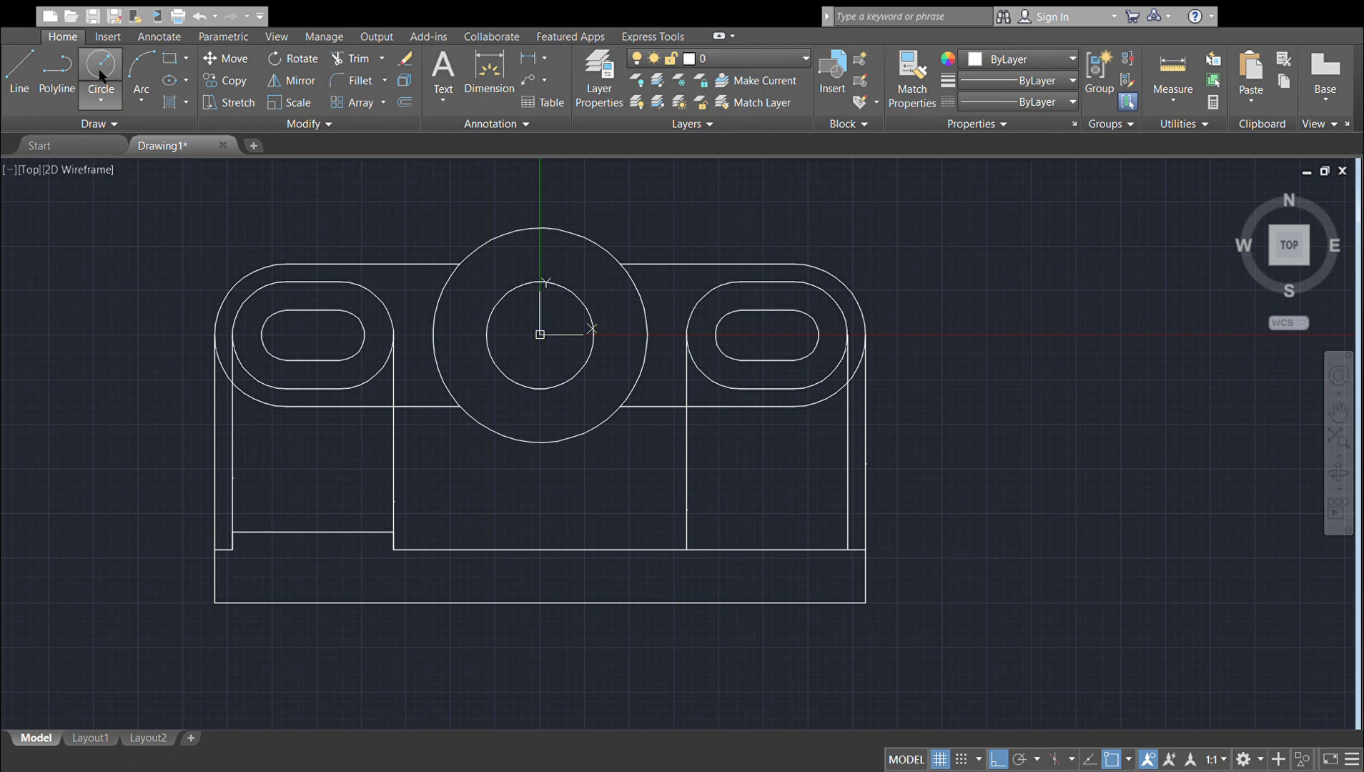
Step: Trim the excess vertical projection lines above the base under both arms
left_click(333, 59)
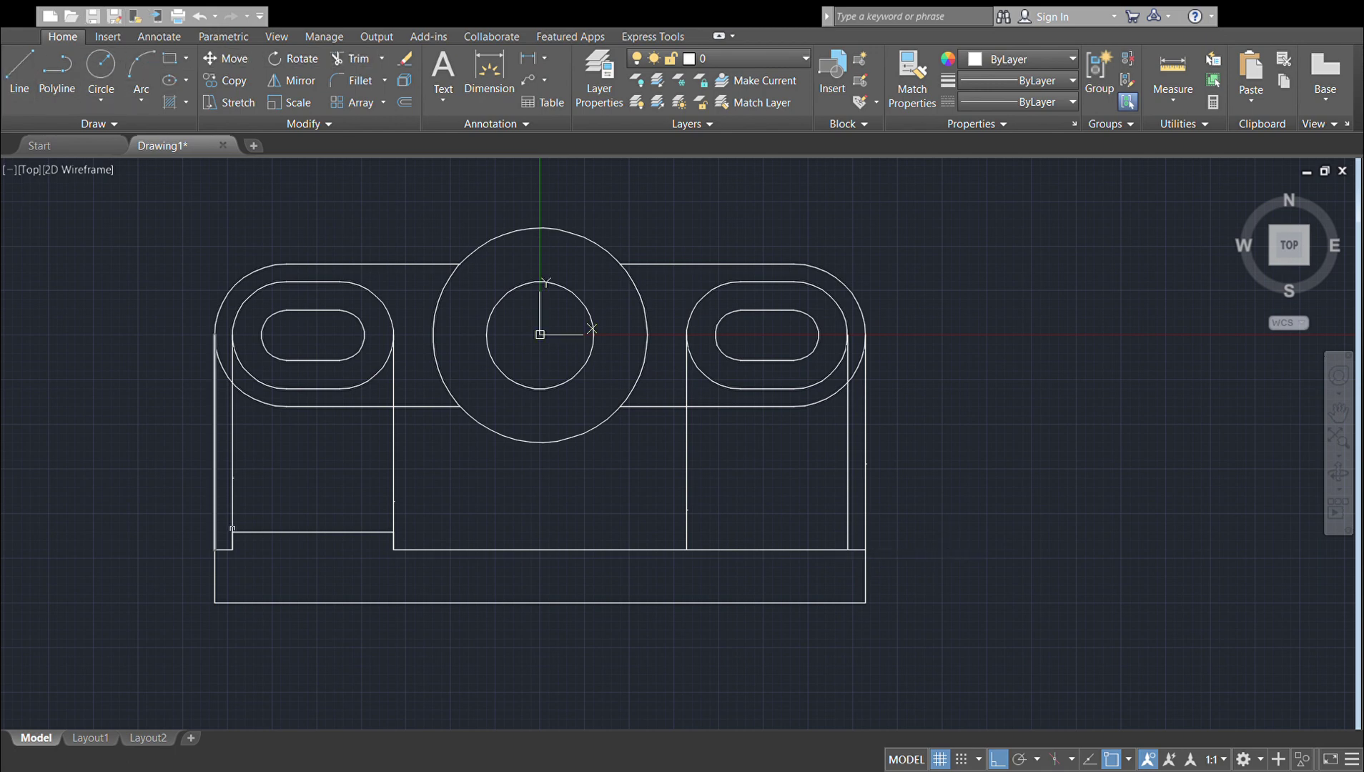
left_click(234, 489)
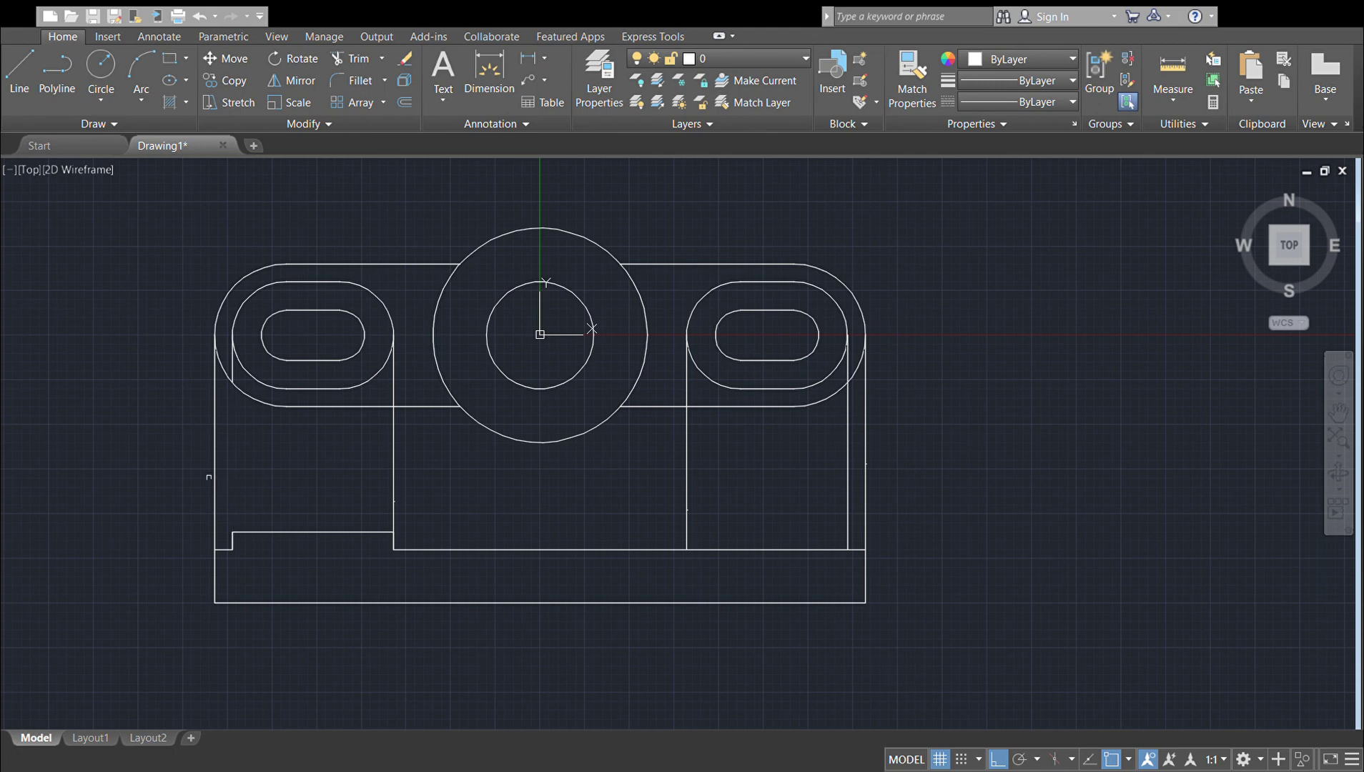
left_click(395, 461)
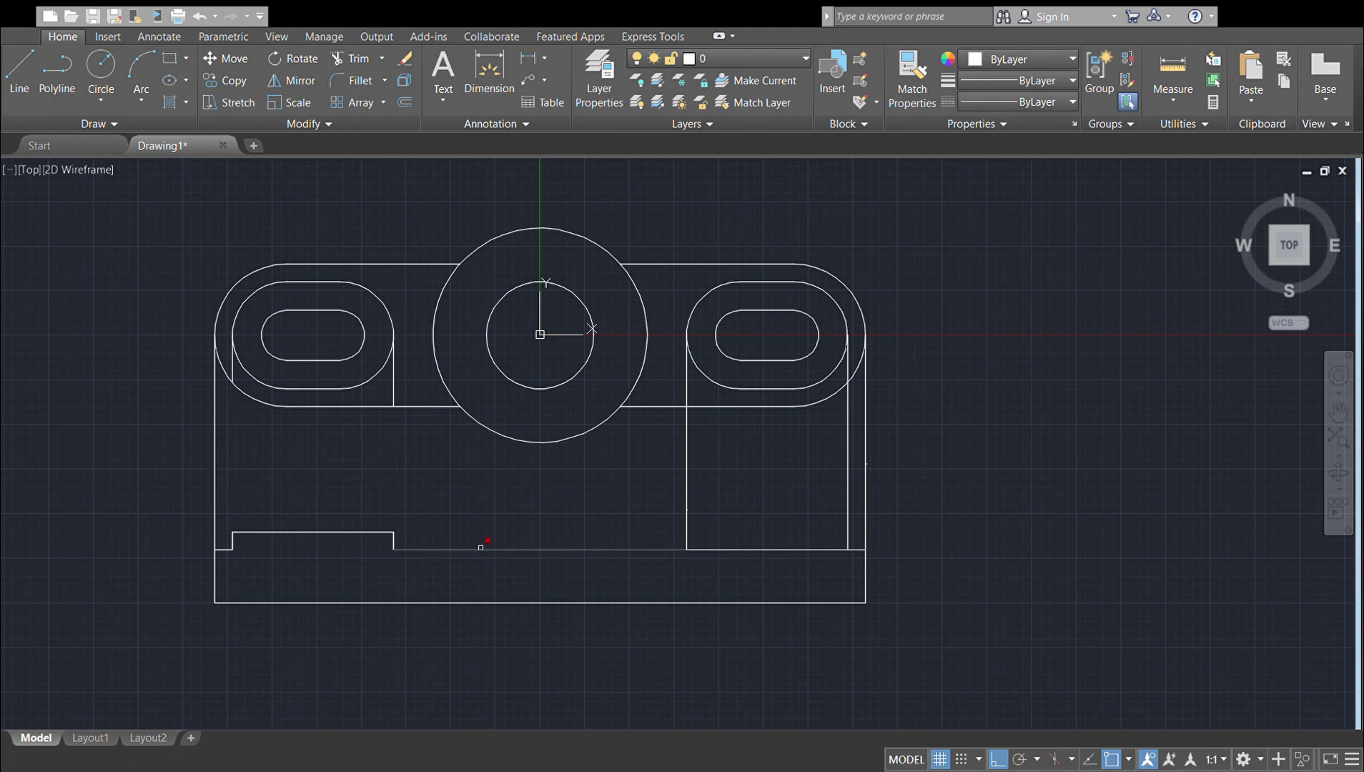
left_click(847, 518)
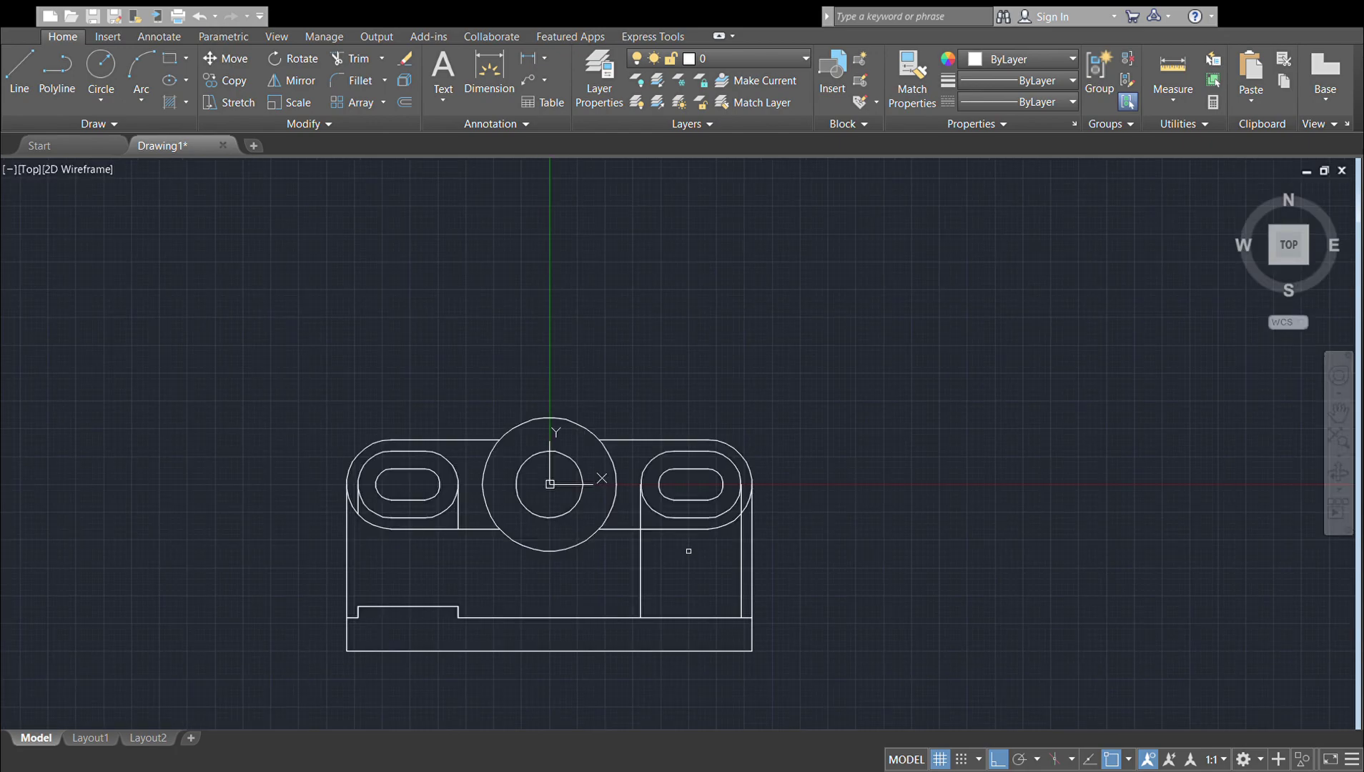
Step: Zoom in on the front view and draw the right step's top edge in the right block
middle_click_drag(689, 551, 708, 422)
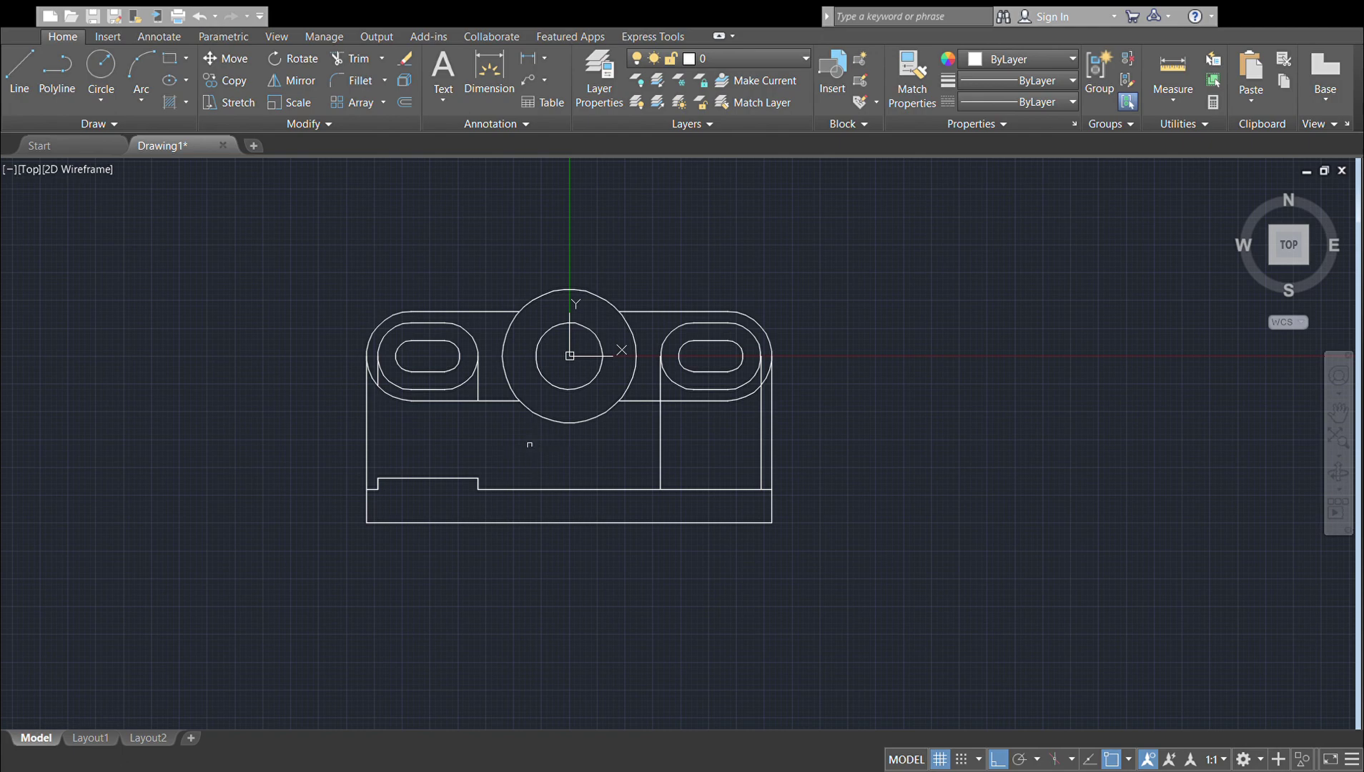
scroll(336, 247, "up", 3)
middle_click_drag(341, 249, 387, 150)
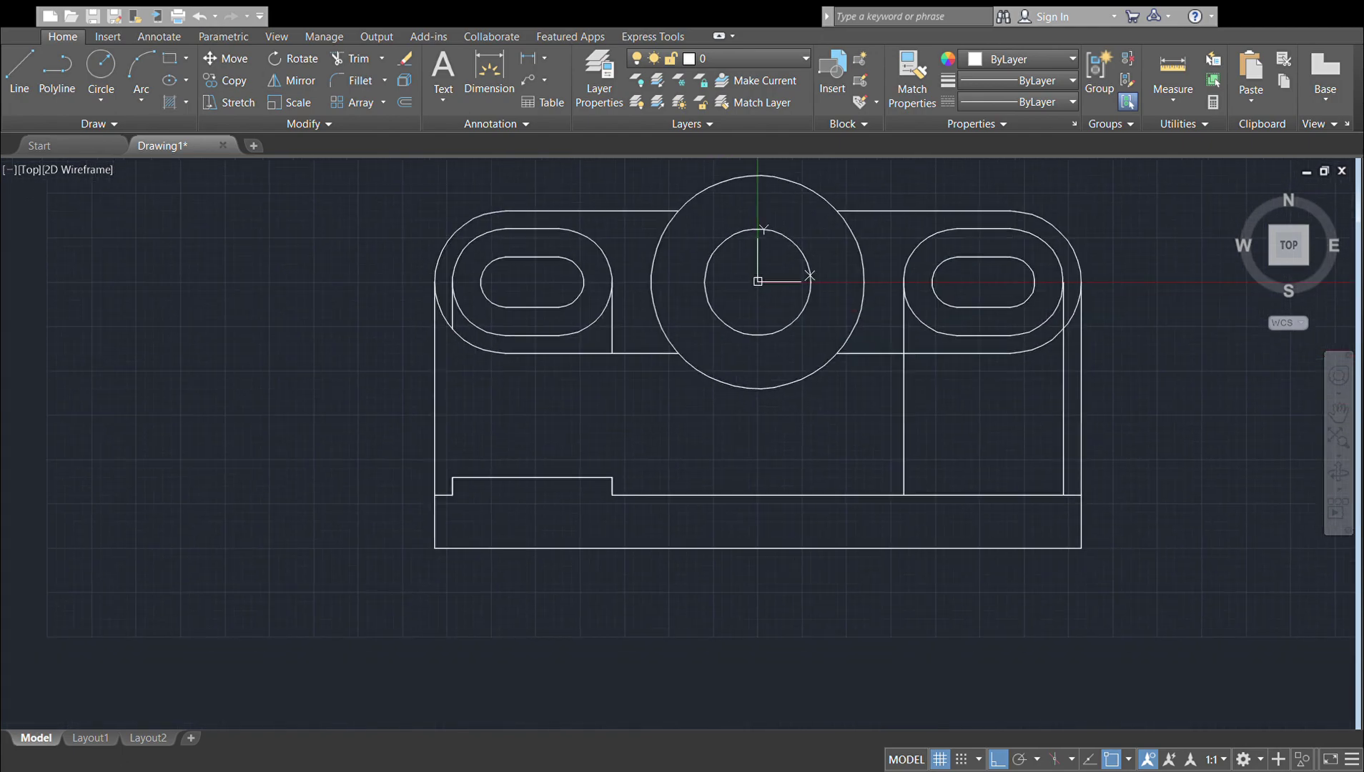
left_click(20, 71)
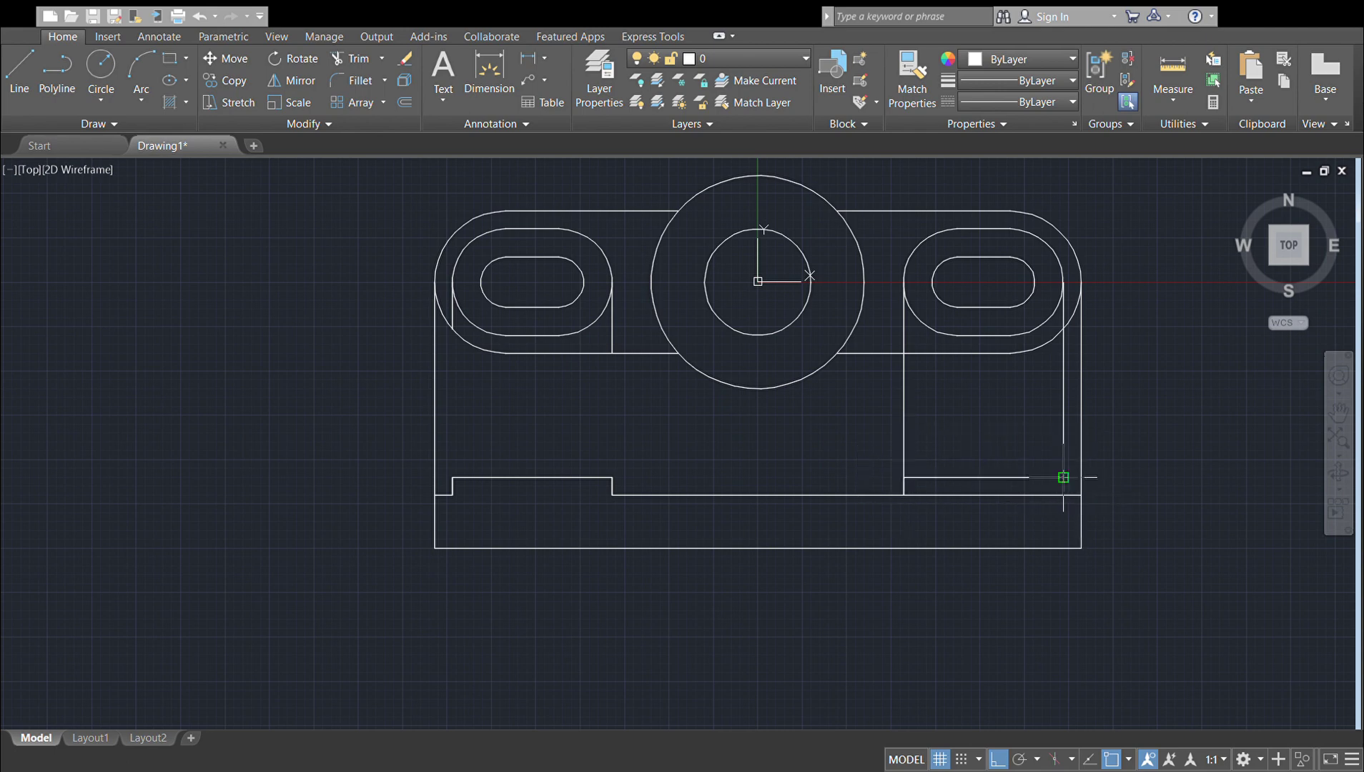
left_click(1062, 477)
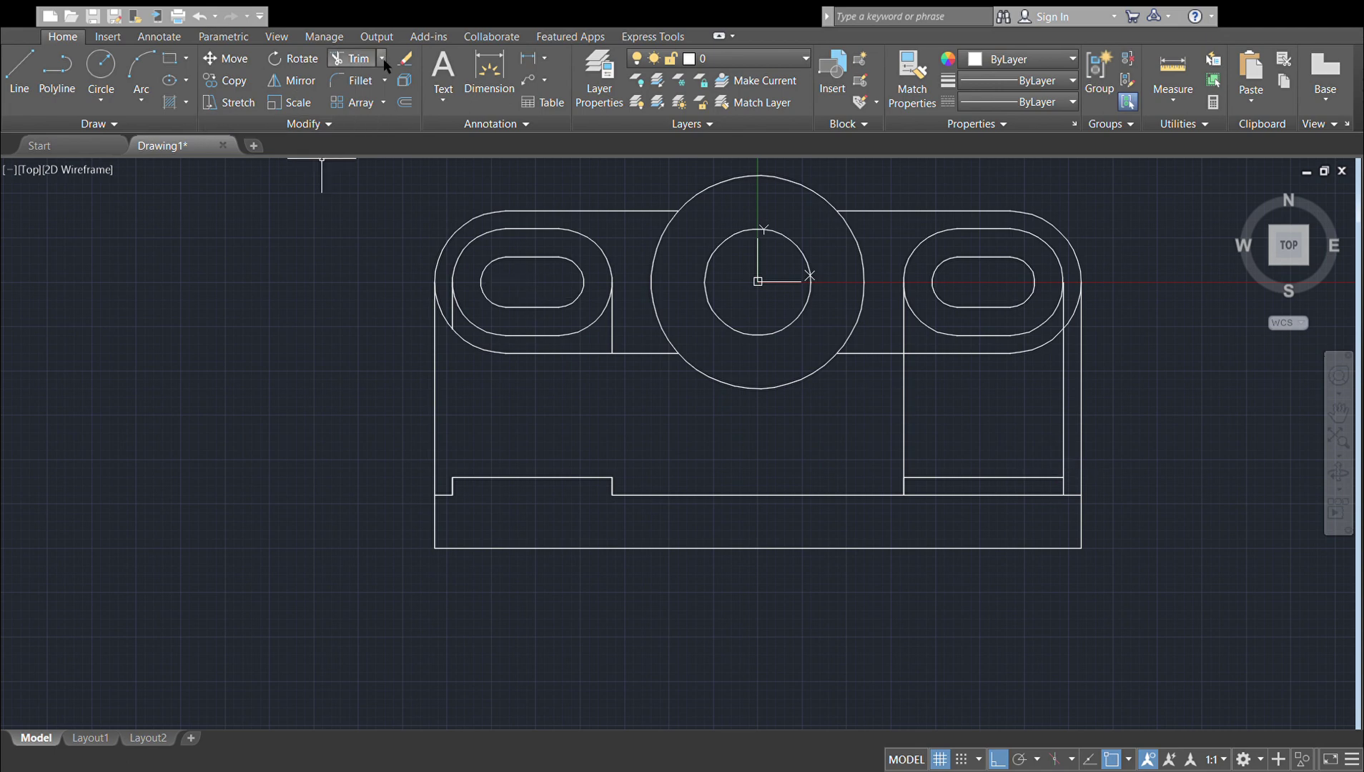
Step: Trim the right step's left and inner vertical lines, then check the left step's short line
left_click(361, 59)
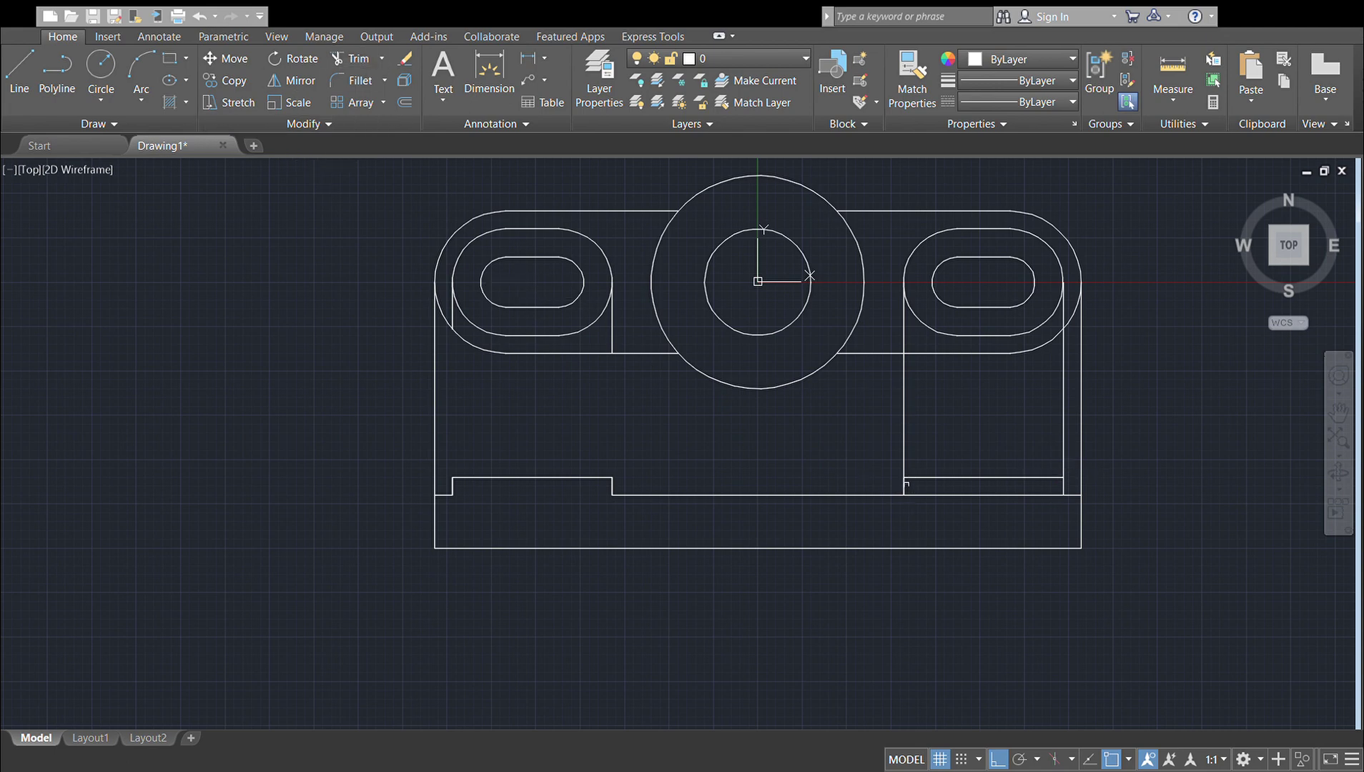
left_click(903, 451)
left_click(1064, 447)
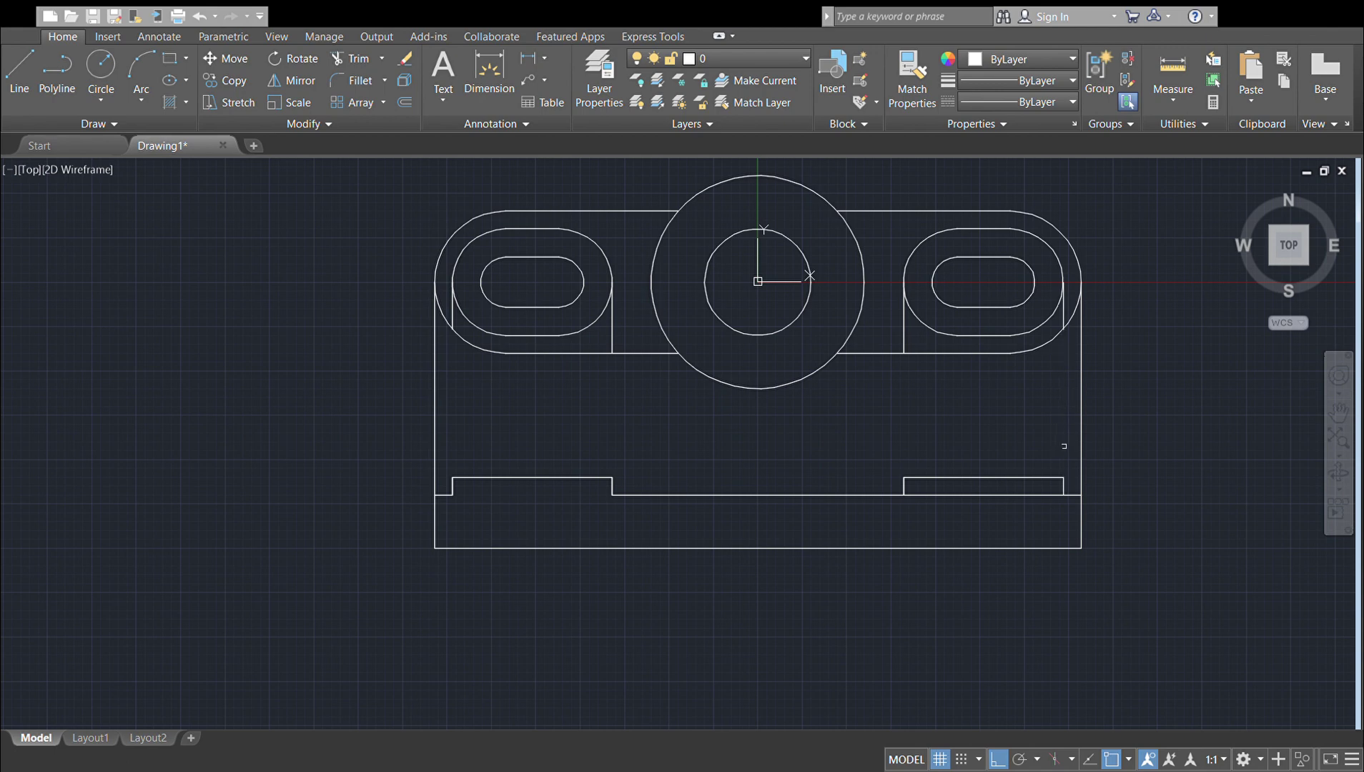
key("Escape")
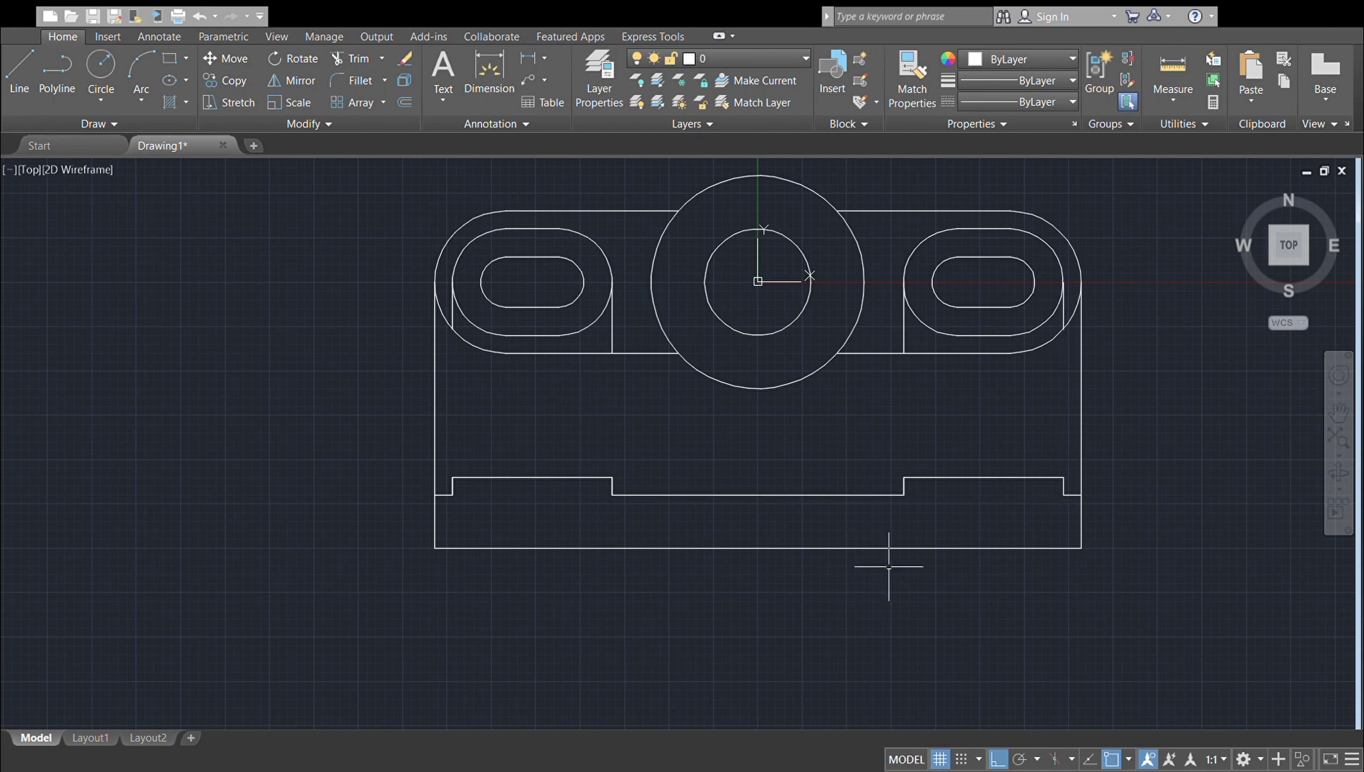
scroll(880, 571, "up", 2)
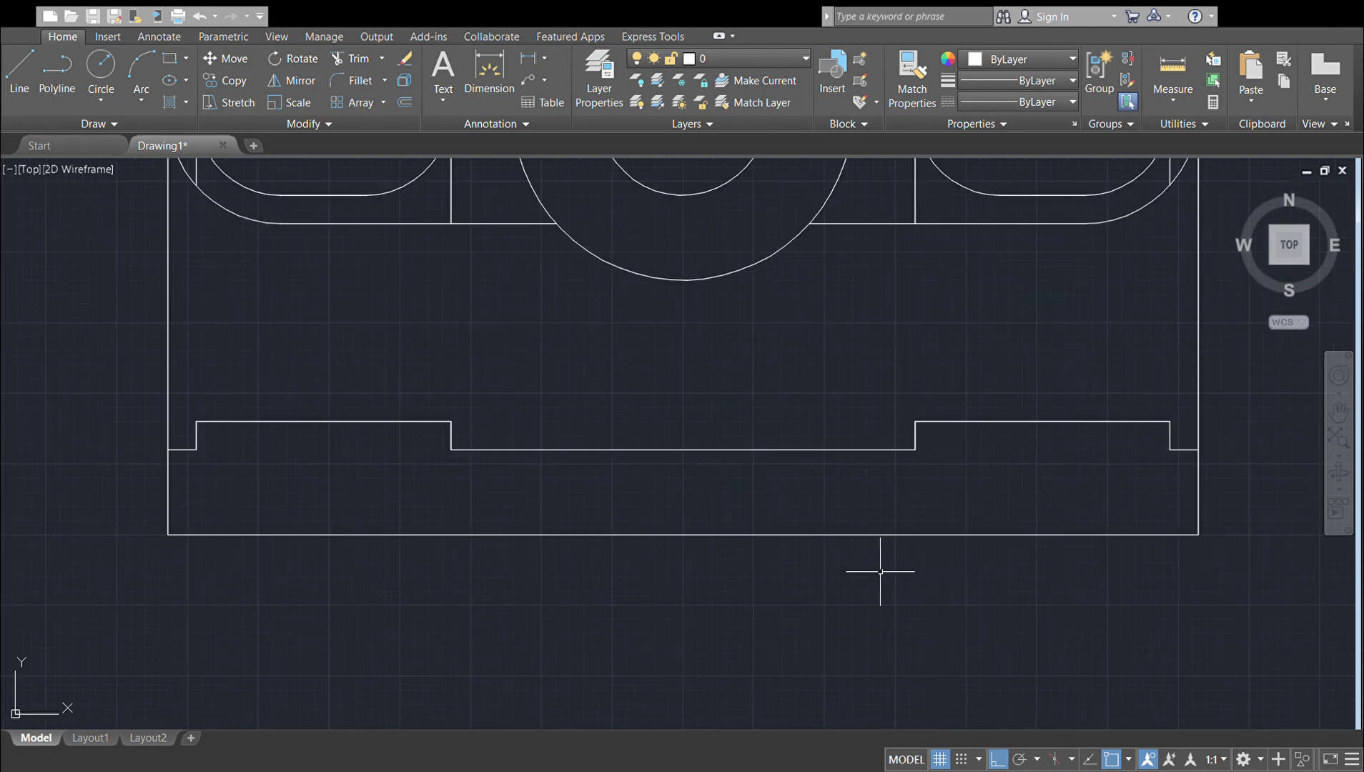
left_click(914, 436)
key("Escape")
scroll(554, 476, "down", 2)
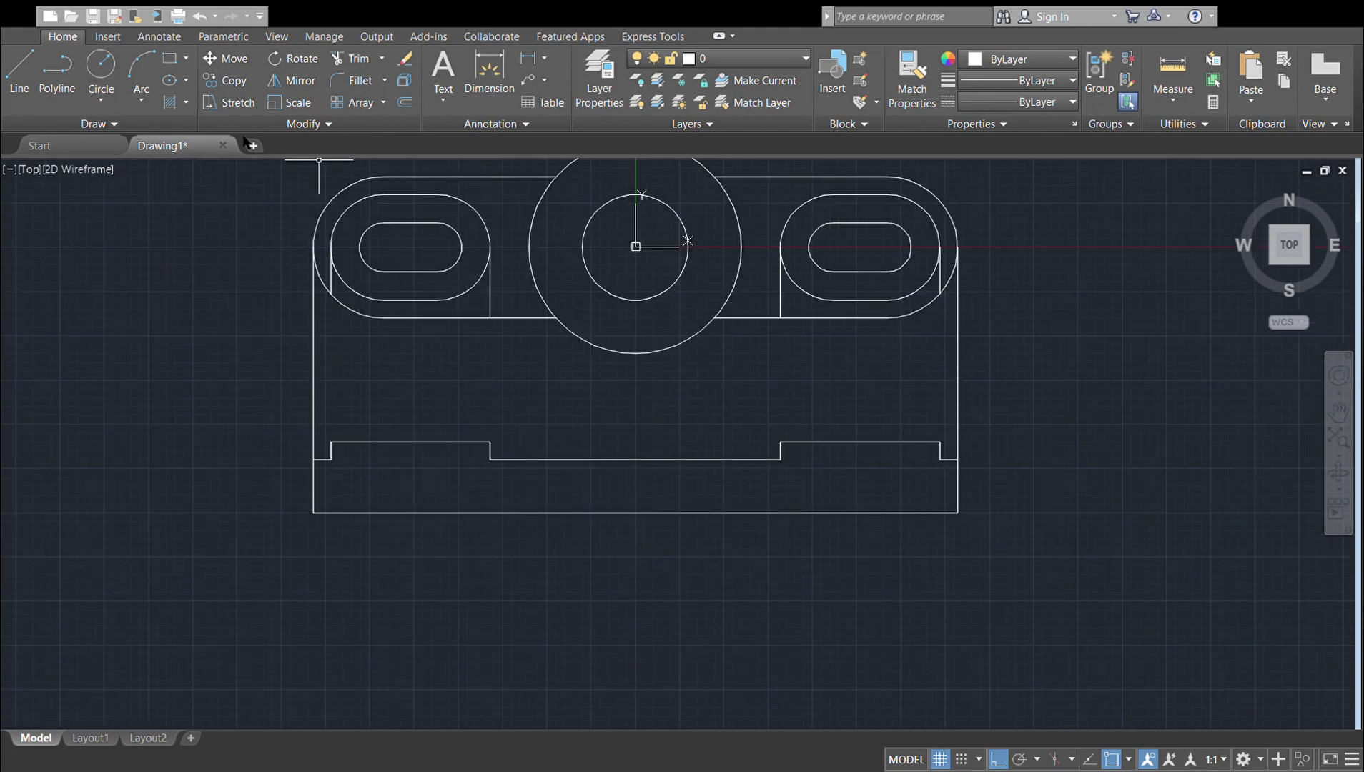
Step: Drop vertical lines from the hub circle's left and right edges to the base top, then start the boss's left side
left_click(30, 73)
left_click(531, 249)
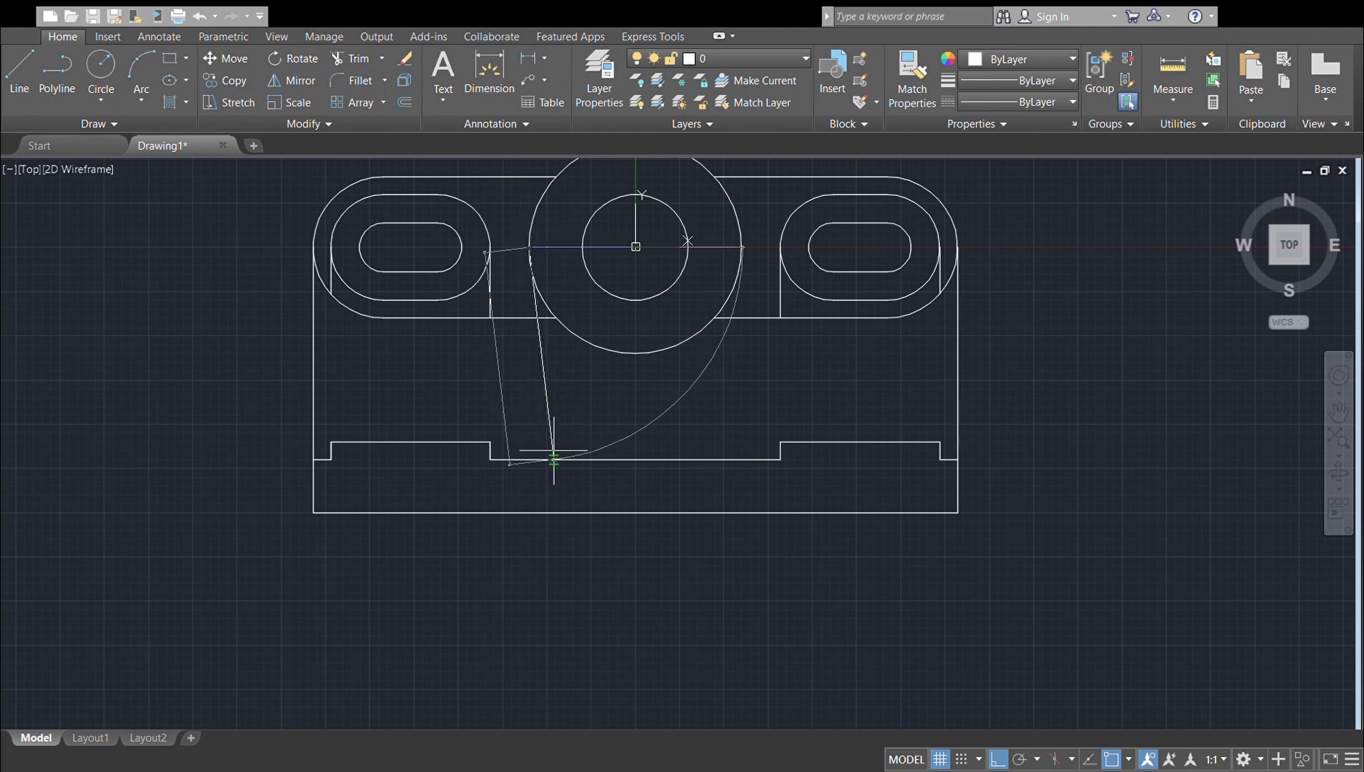
left_click(528, 459)
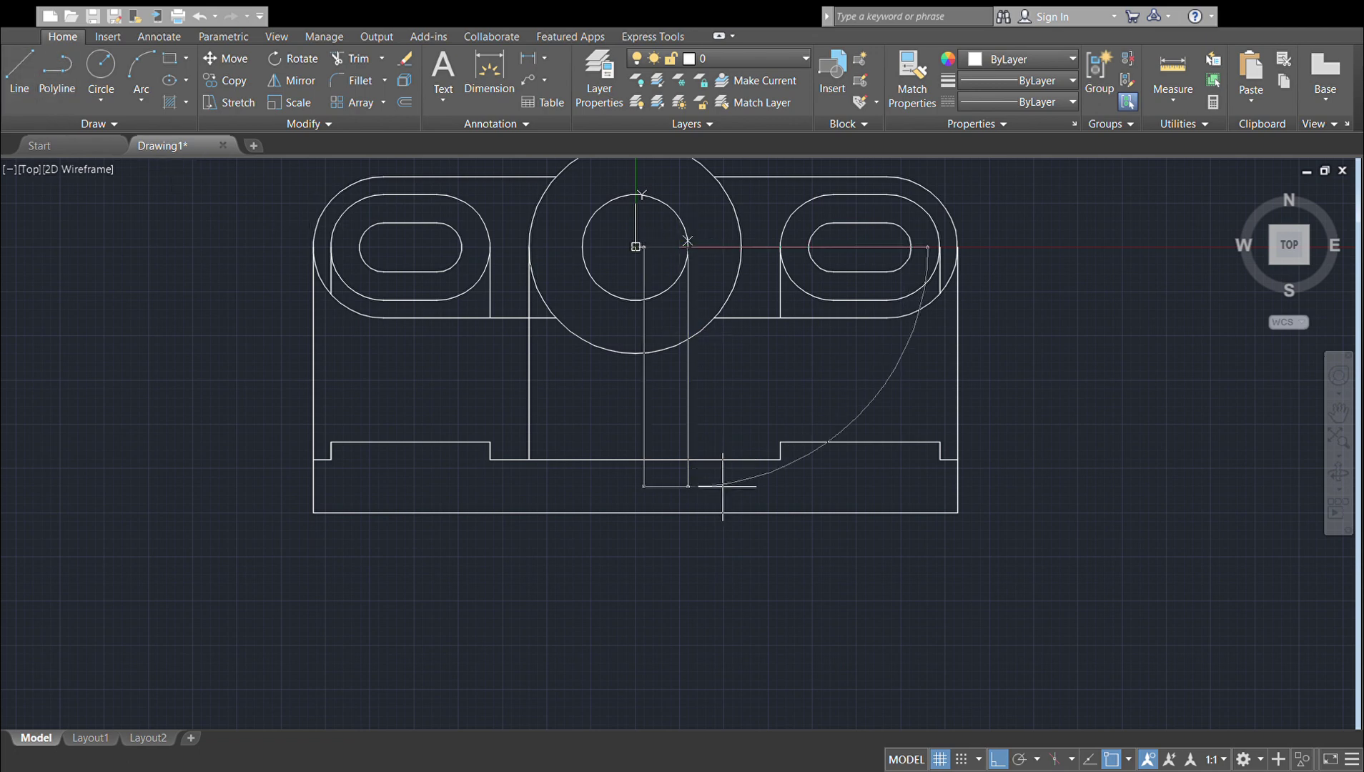
left_click(16, 101)
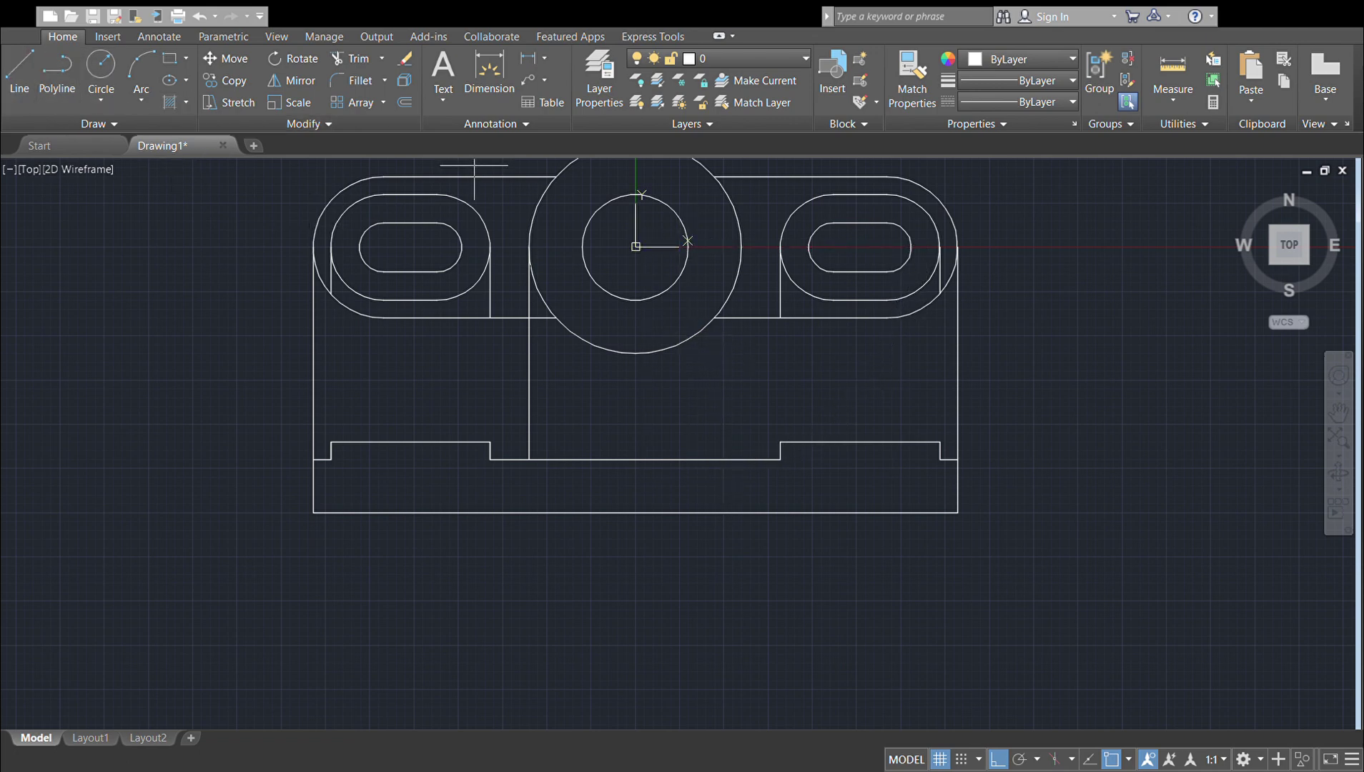
left_click(741, 247)
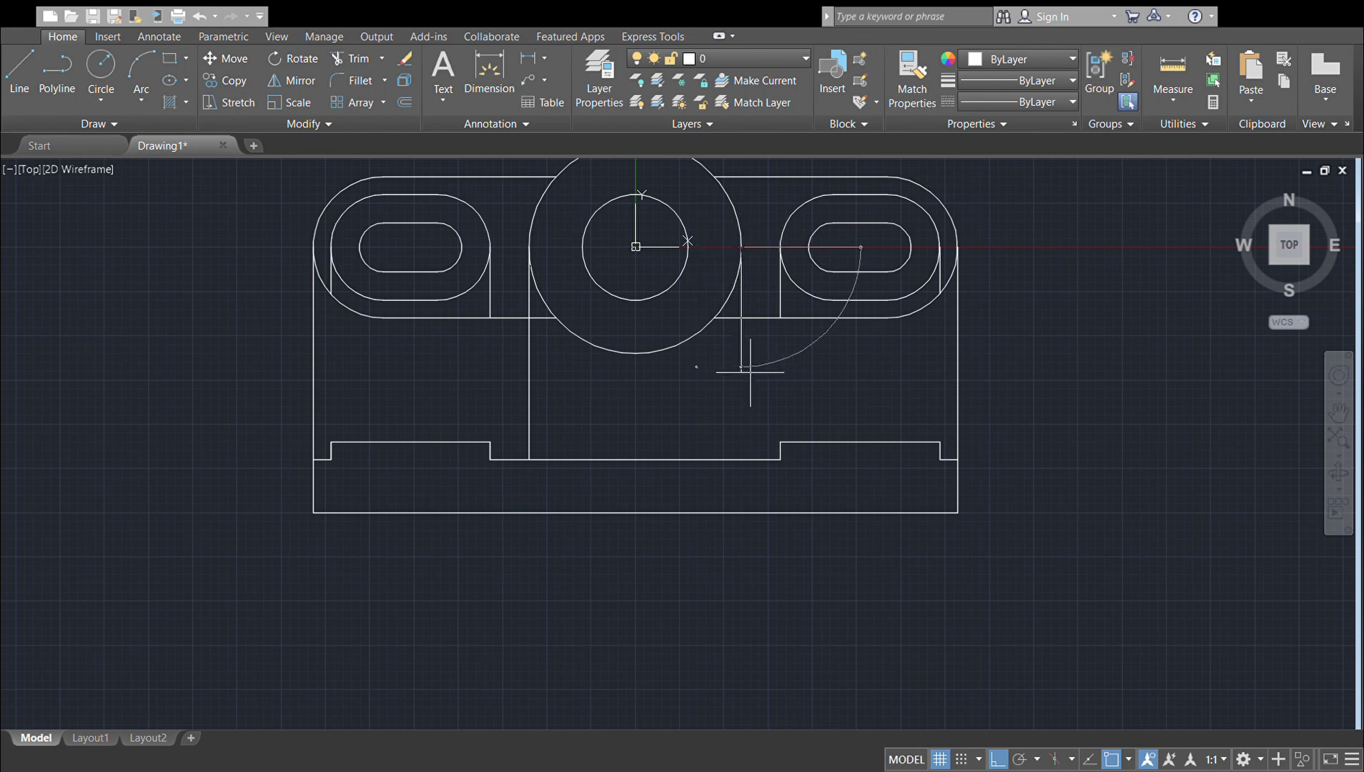
left_click(741, 461)
key("Return")
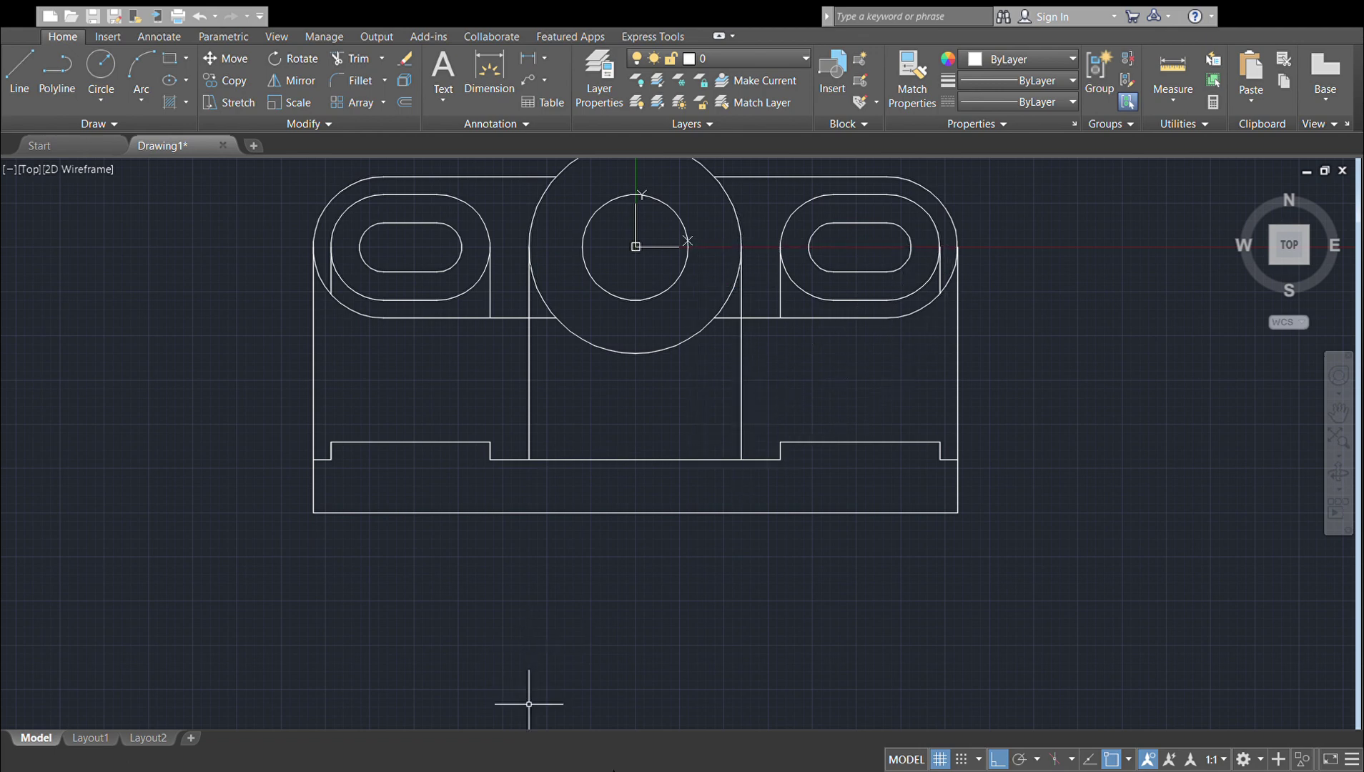
left_click(14, 75)
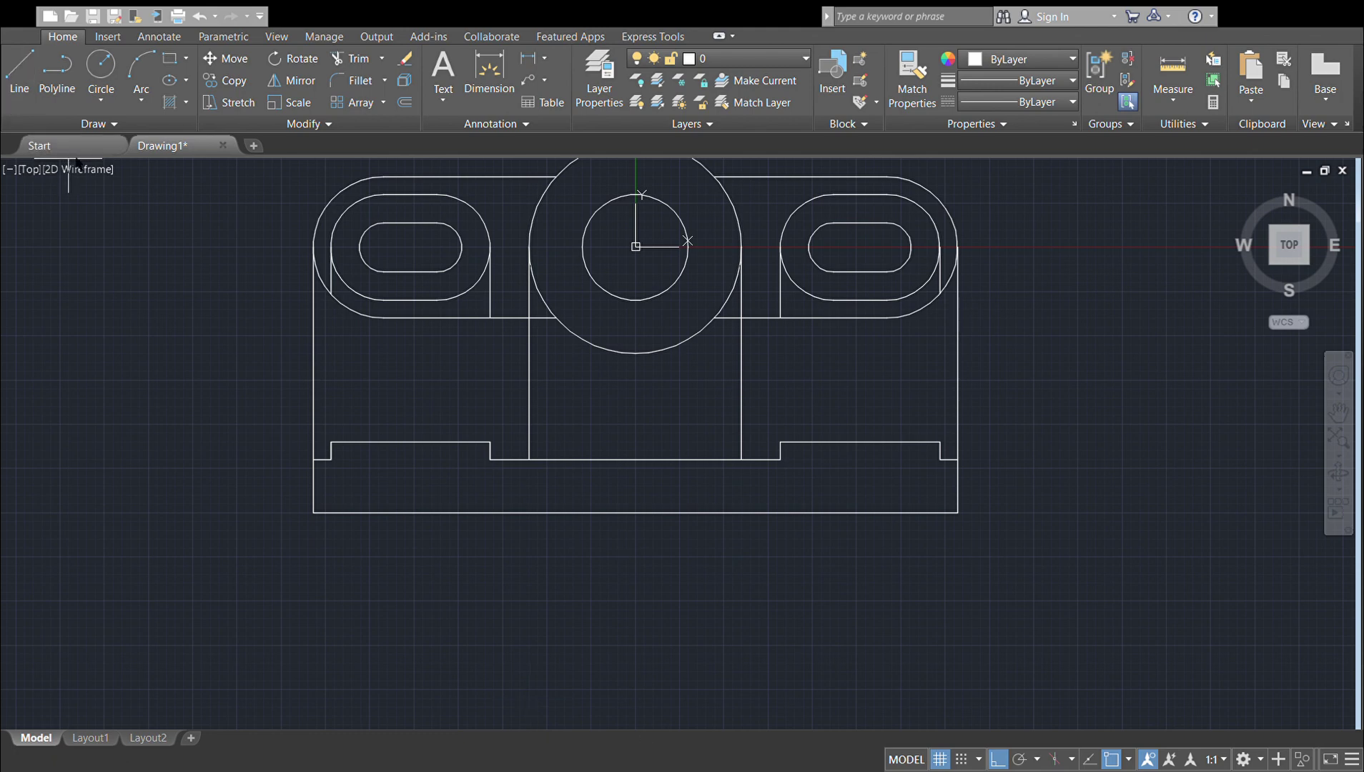
left_click(529, 460)
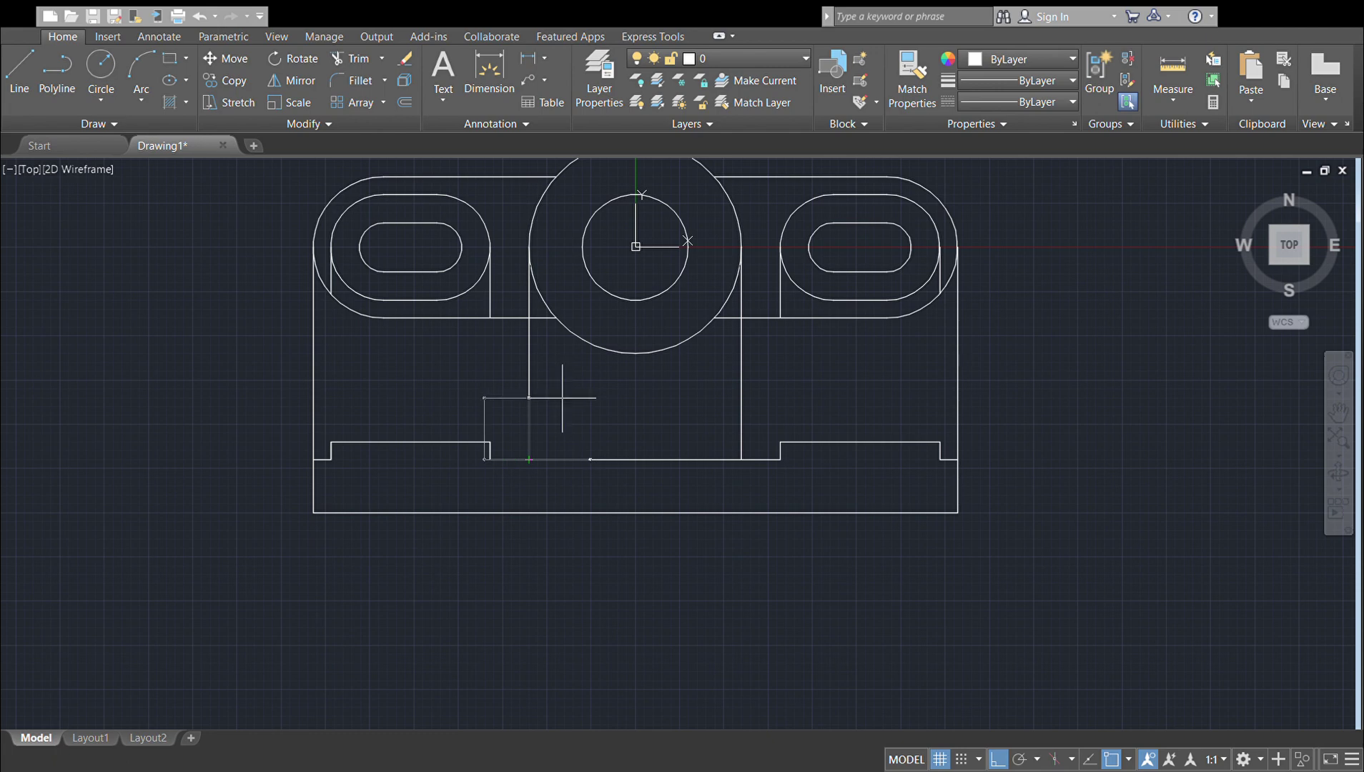
Step: Draw the boss's top edge and delete the leftover projection lines above it and on the right arm
left_click(529, 327)
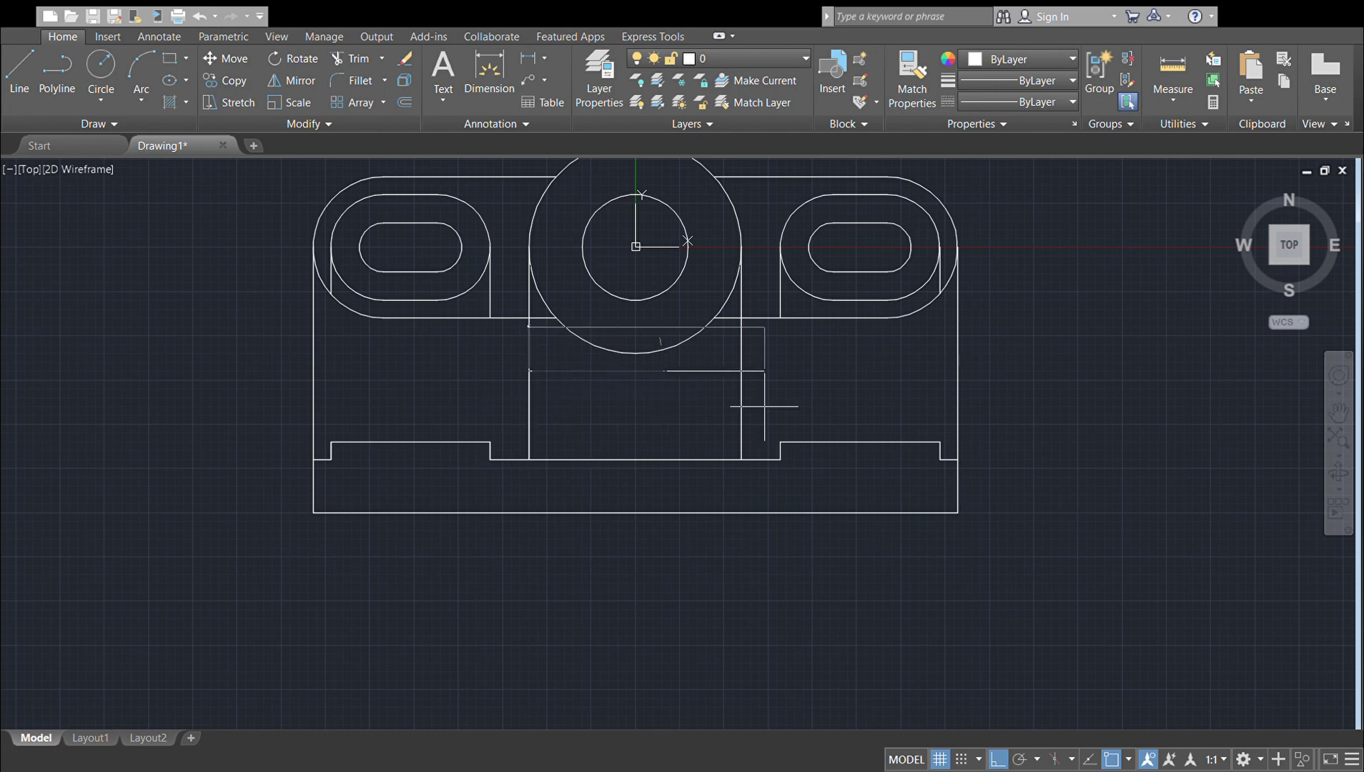
left_click(742, 369)
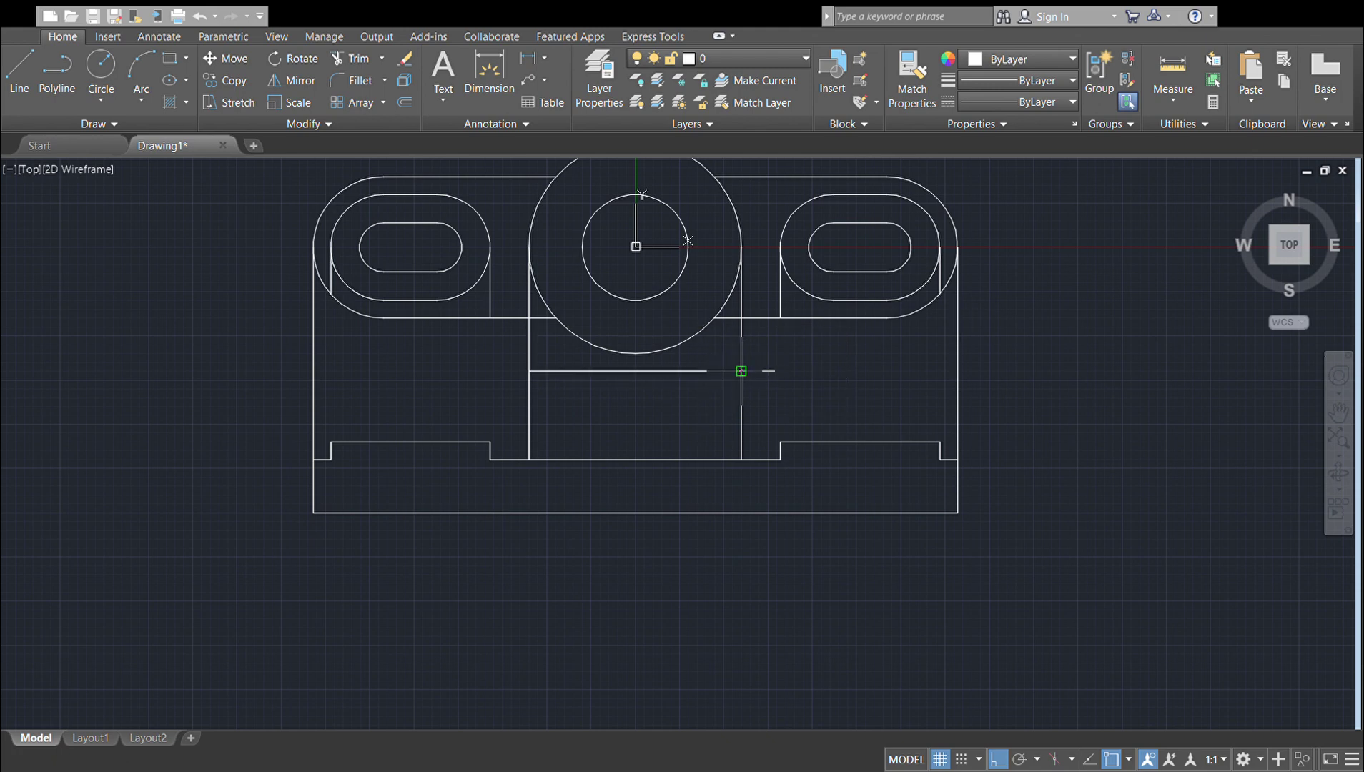
left_click(530, 354)
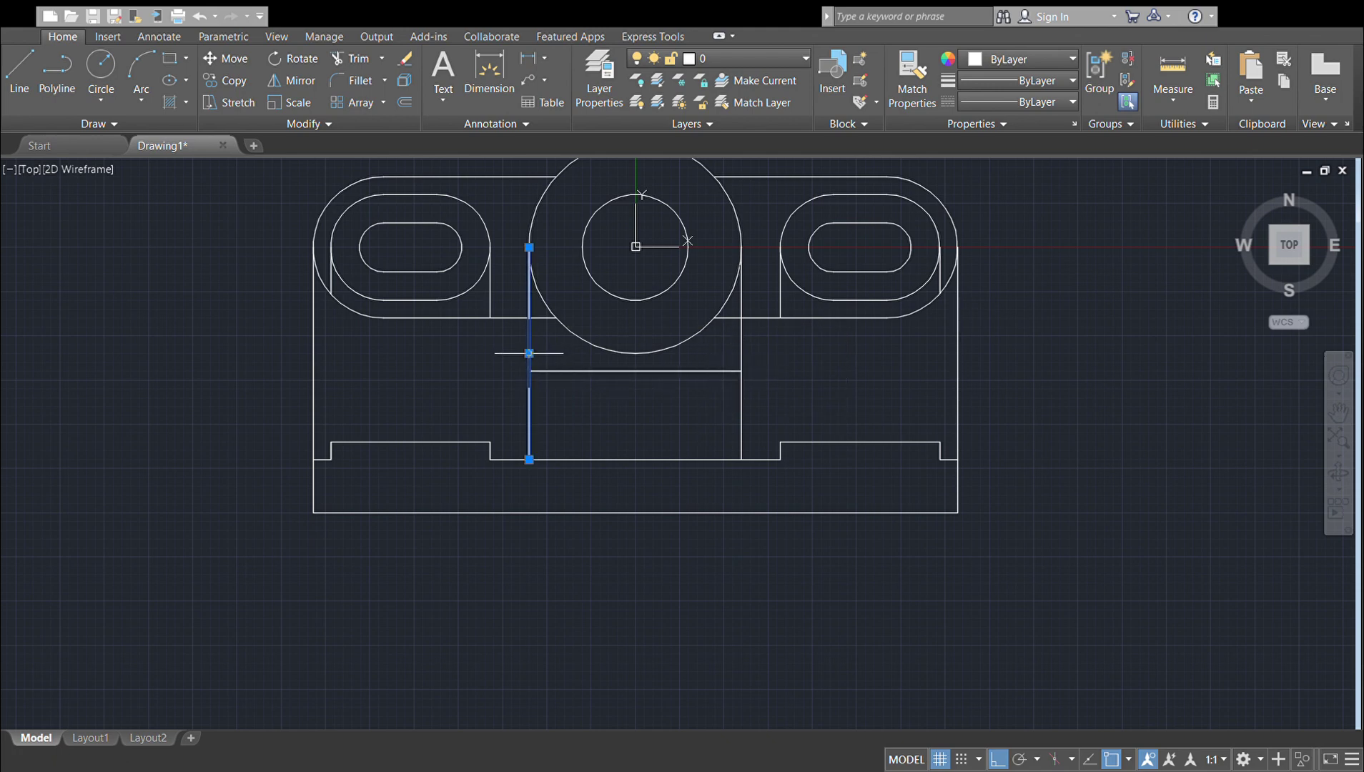
key("Delete")
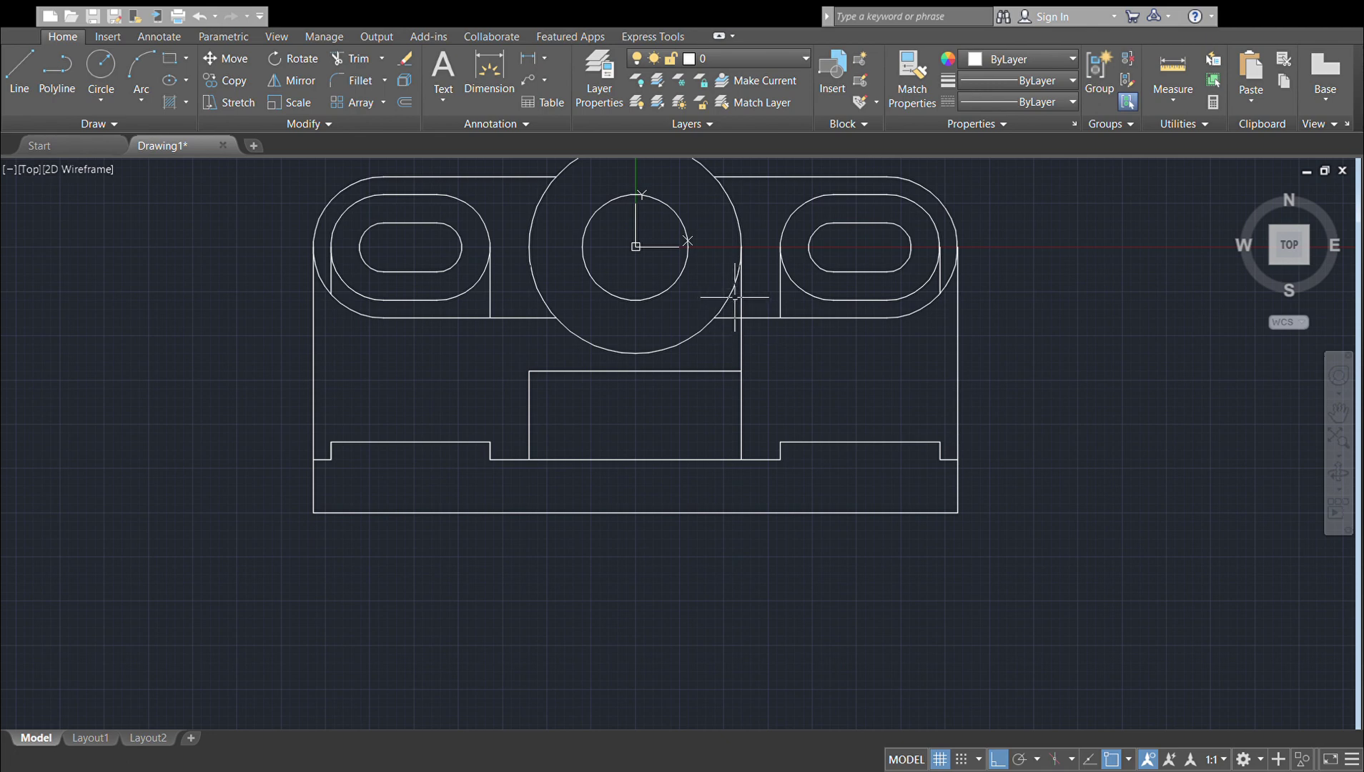
left_click(741, 293)
key("Delete")
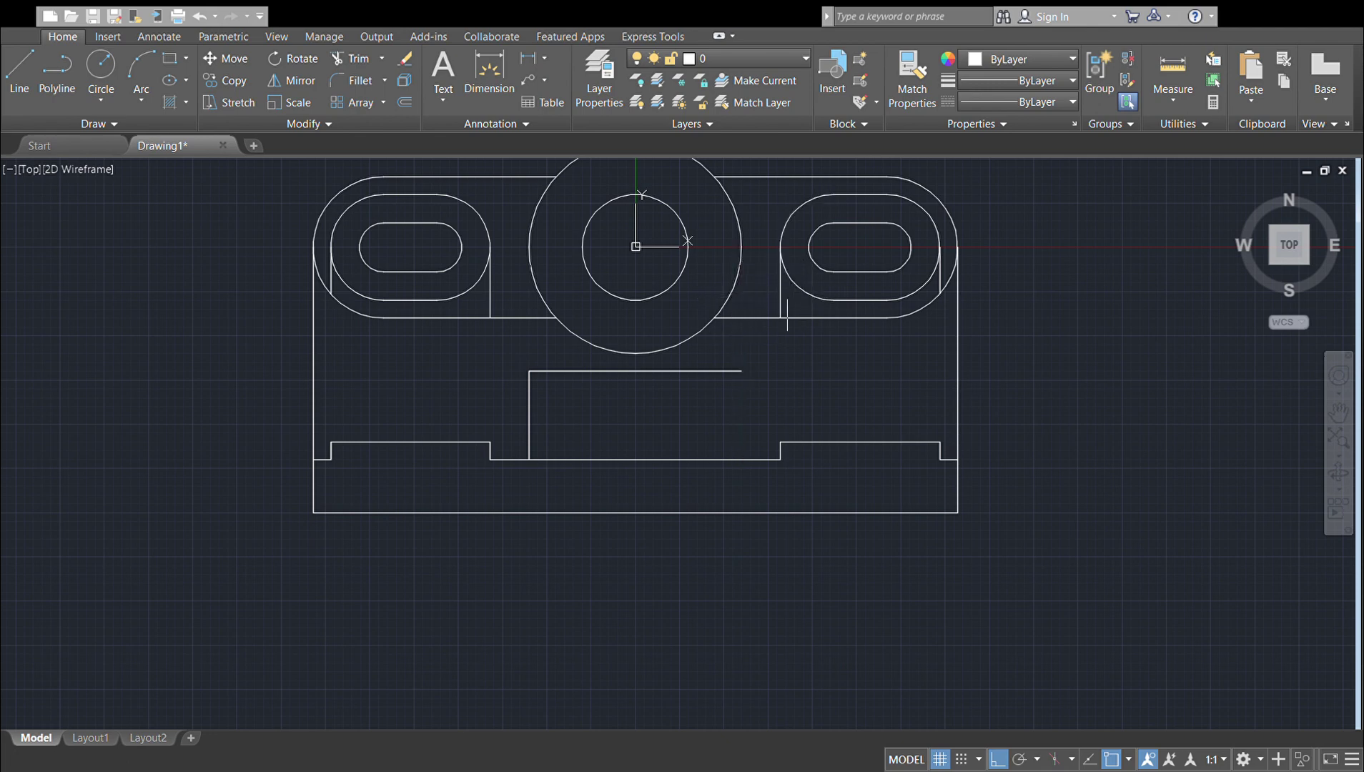
left_click(940, 270)
key("Delete")
Step: Erase the left arm's vertical lines and the long left and right edges
left_click(331, 282)
left_click(490, 295)
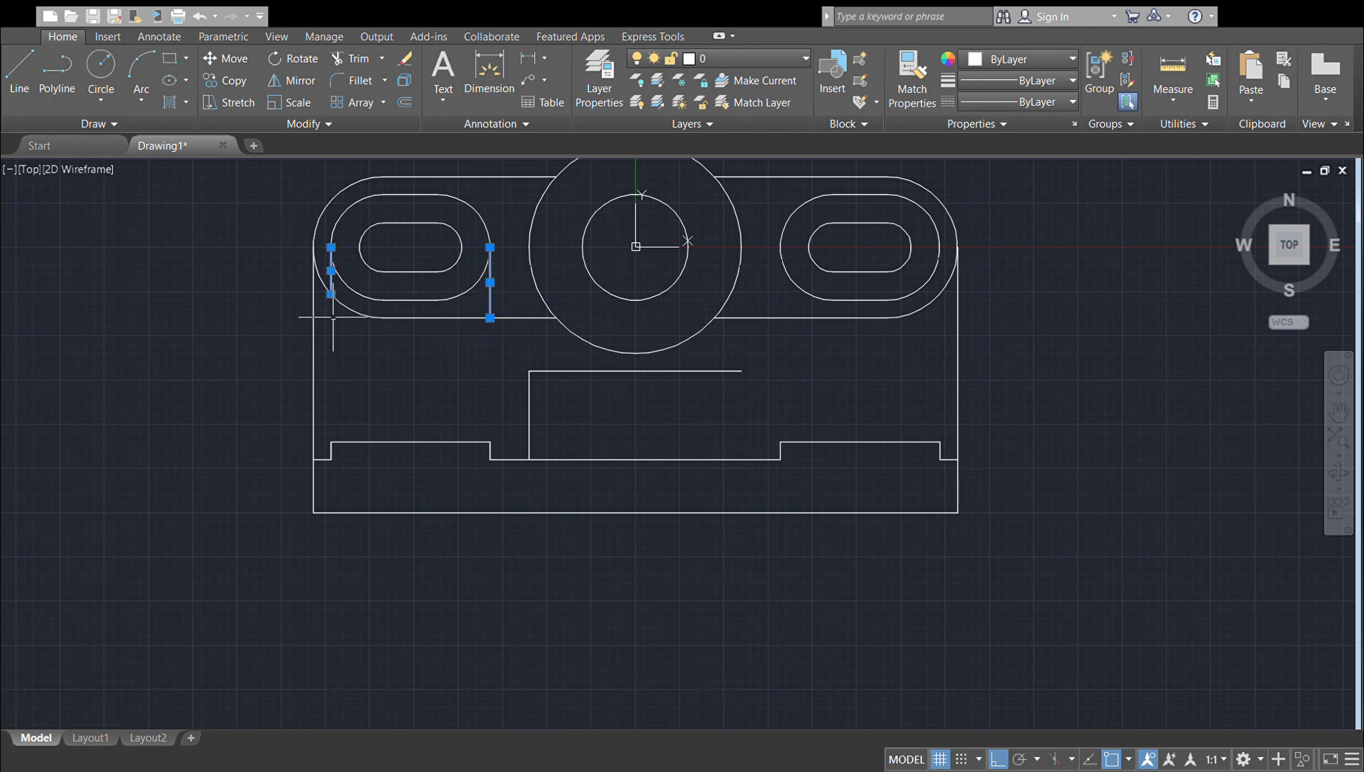
left_click(313, 347)
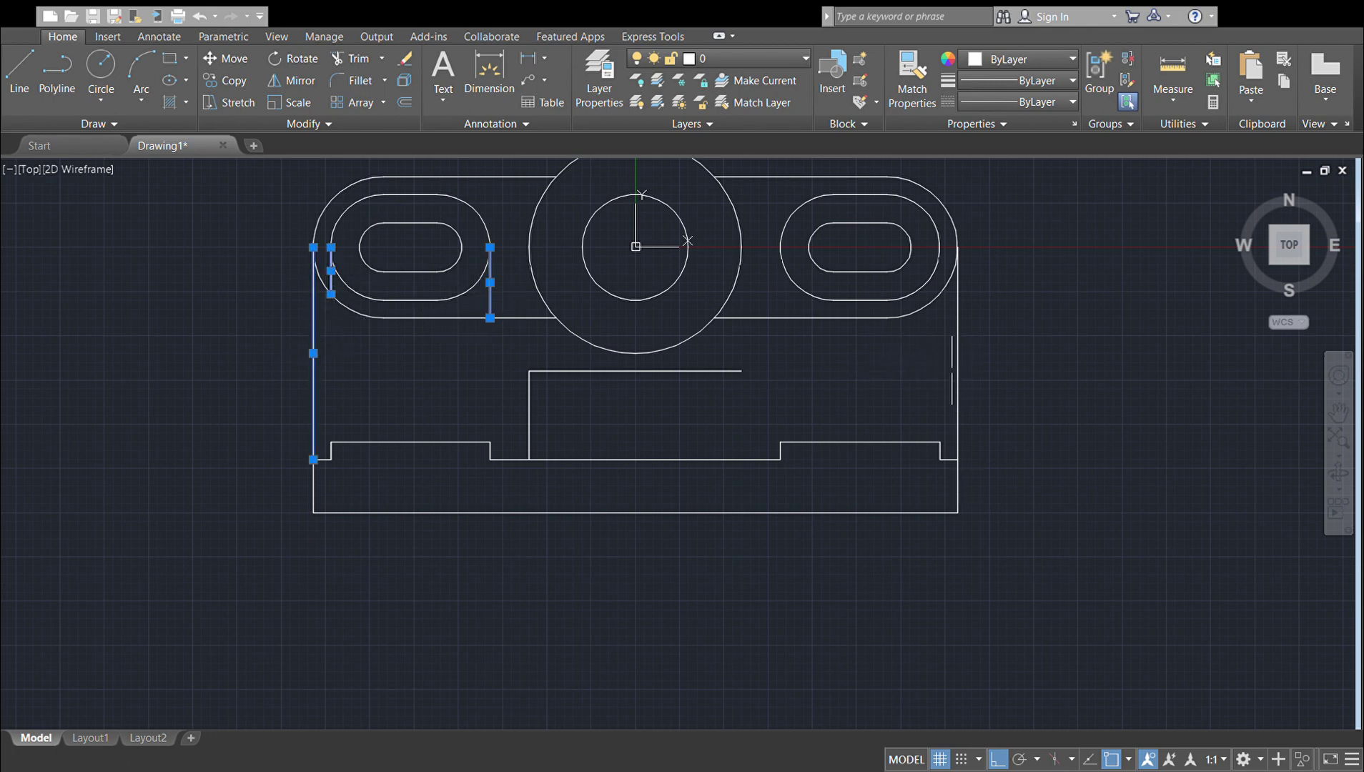
left_click(957, 368)
key("Delete")
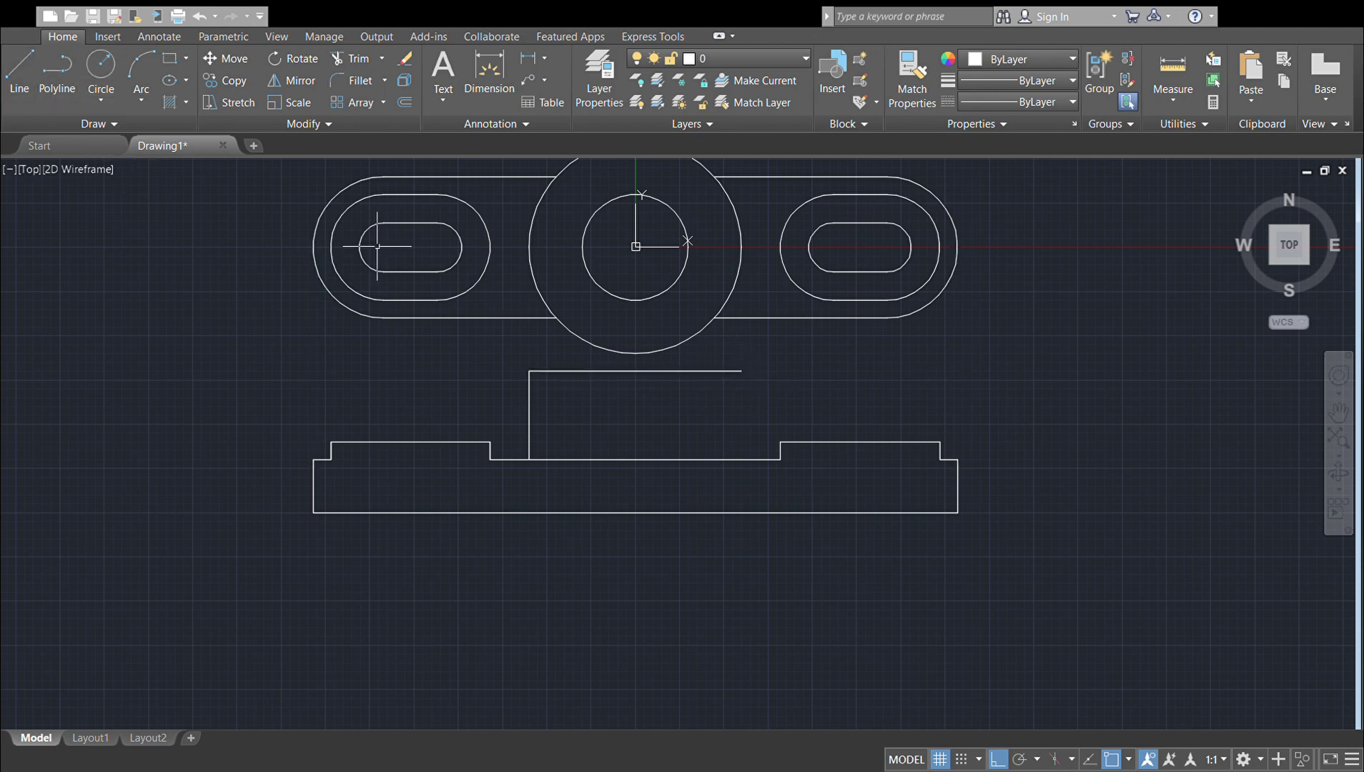
Step: Draw the boss's right side down to the base and trim the base line beneath the boss
left_click(19, 72)
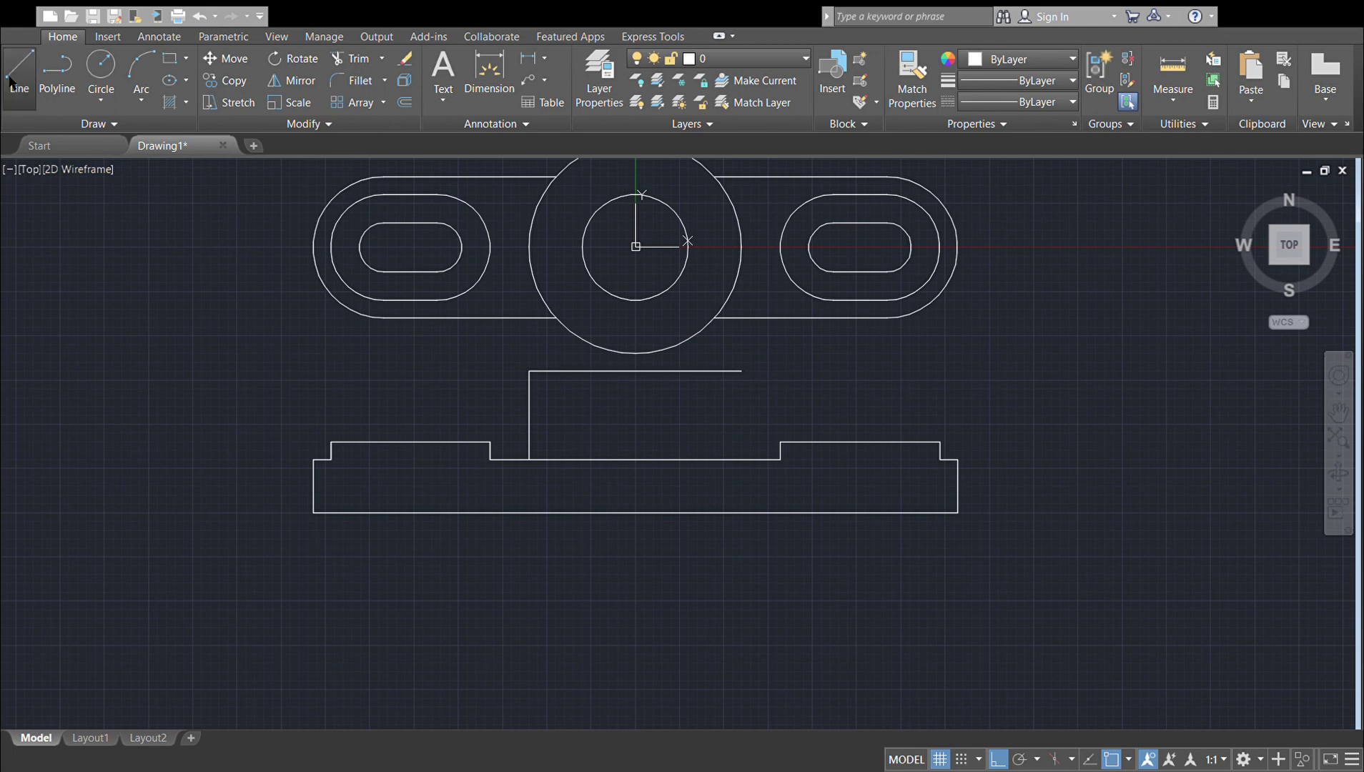
left_click(741, 371)
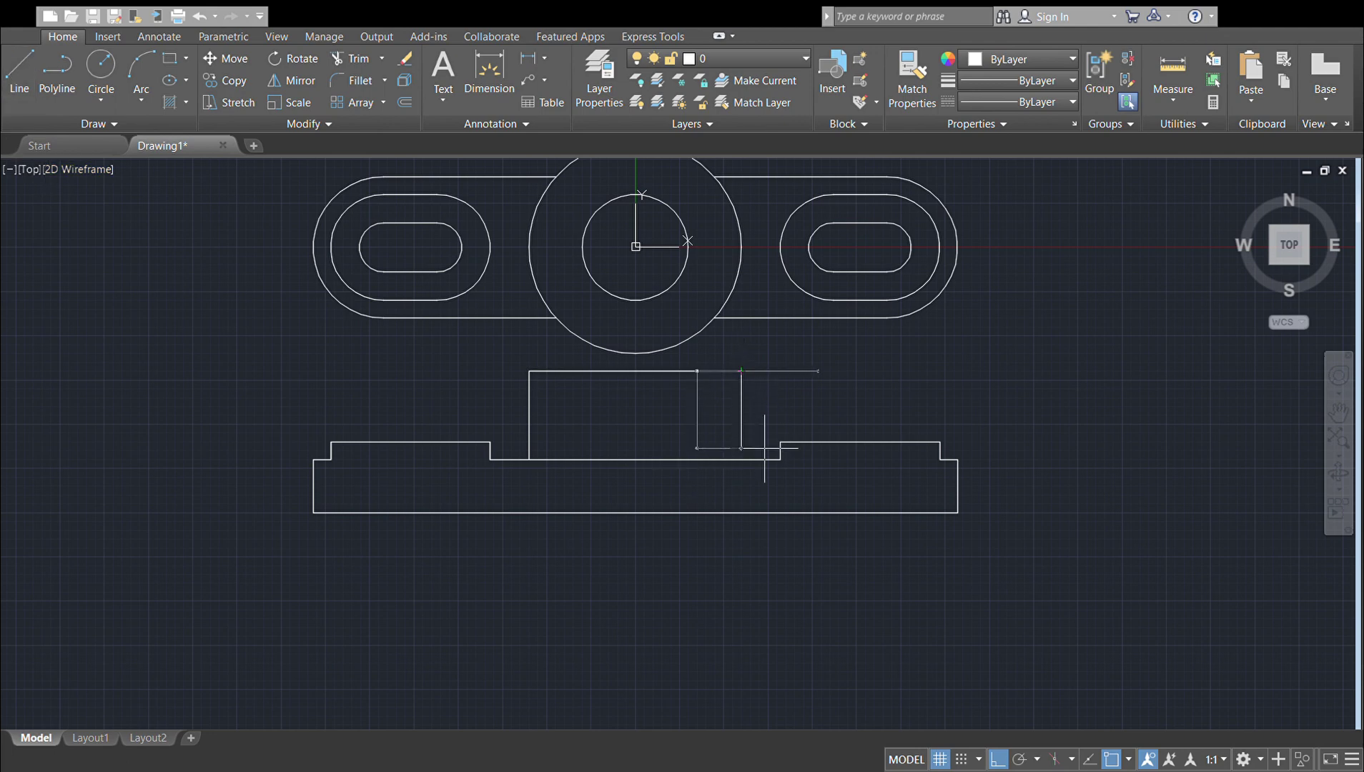
left_click(742, 459)
key("Return")
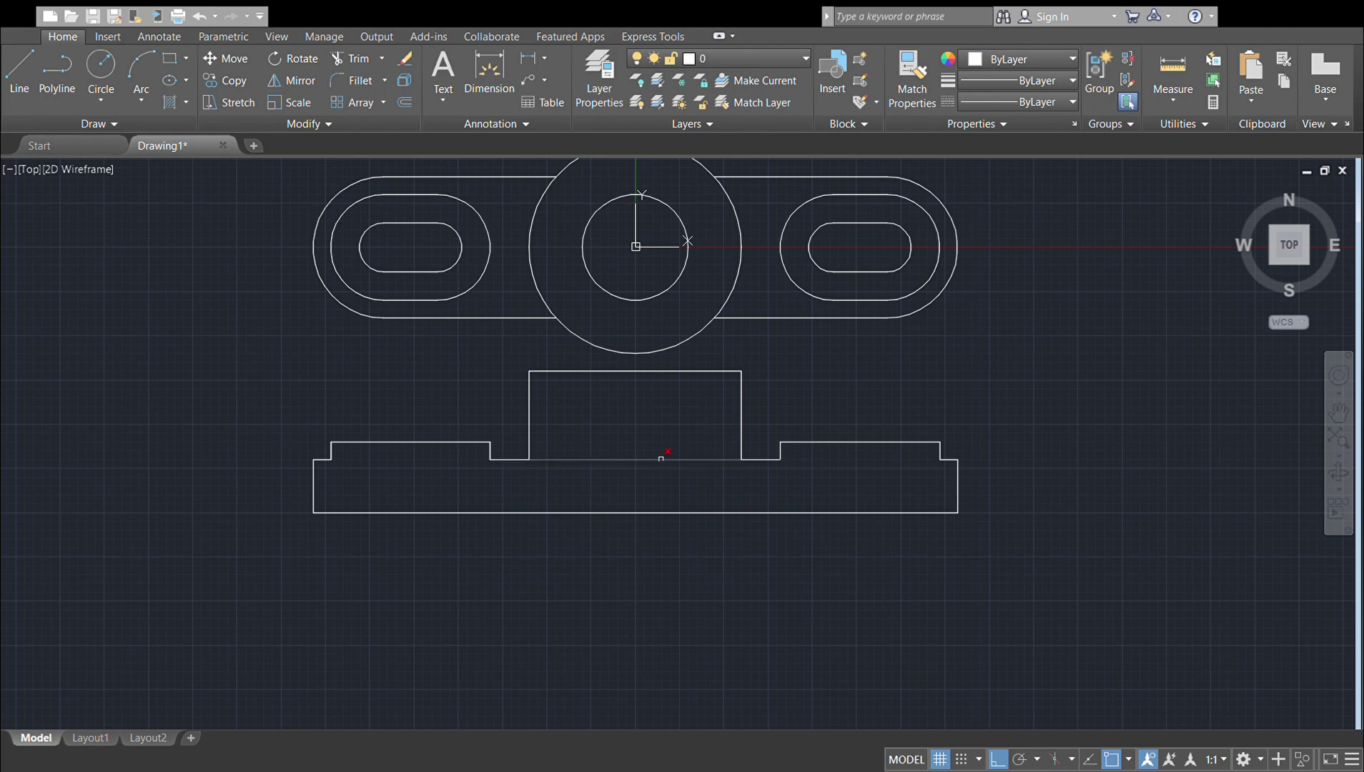
left_click(661, 459)
key("Escape")
Step: Fillet the inner corner where the boss meets the base
left_click(354, 78)
left_click(754, 459)
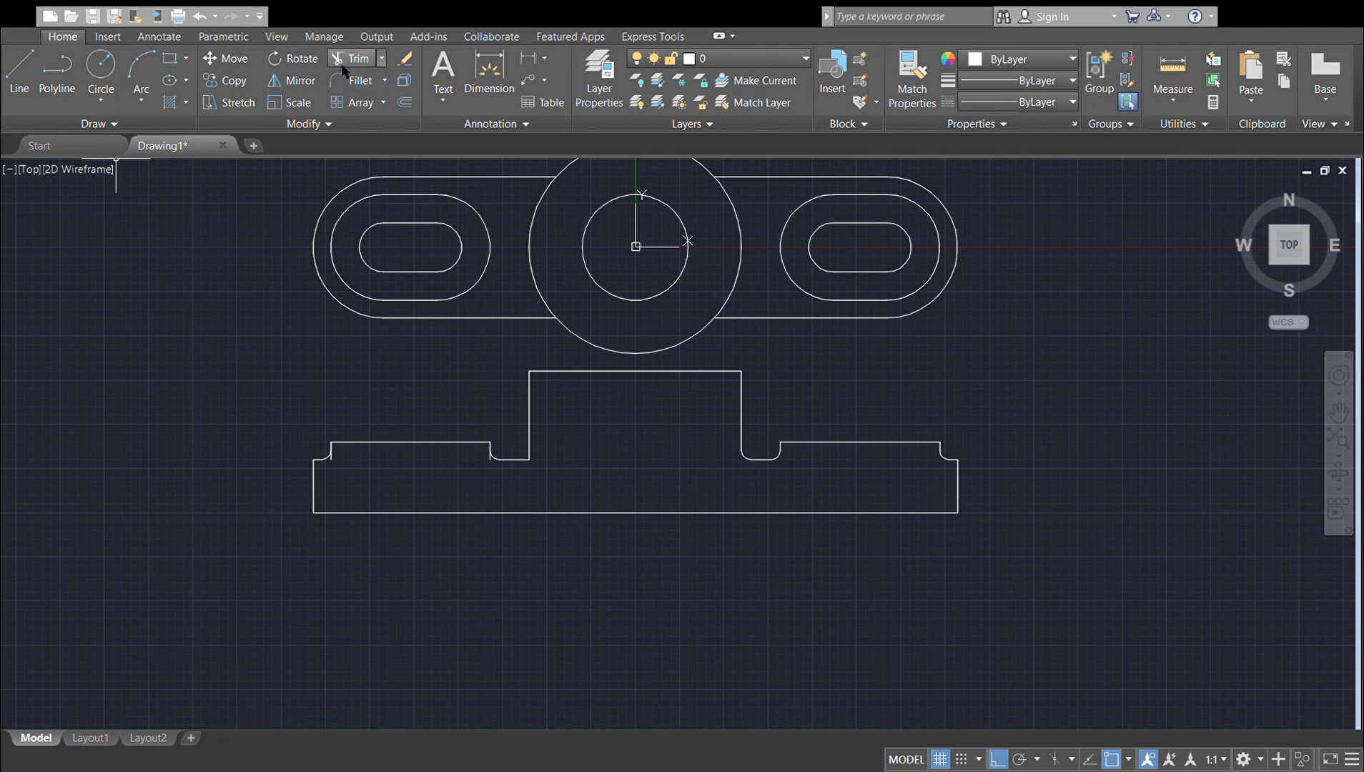
Step: Start a line and pan the drawing up and left toward the front view's base
scroll(283, 469, "up", 2)
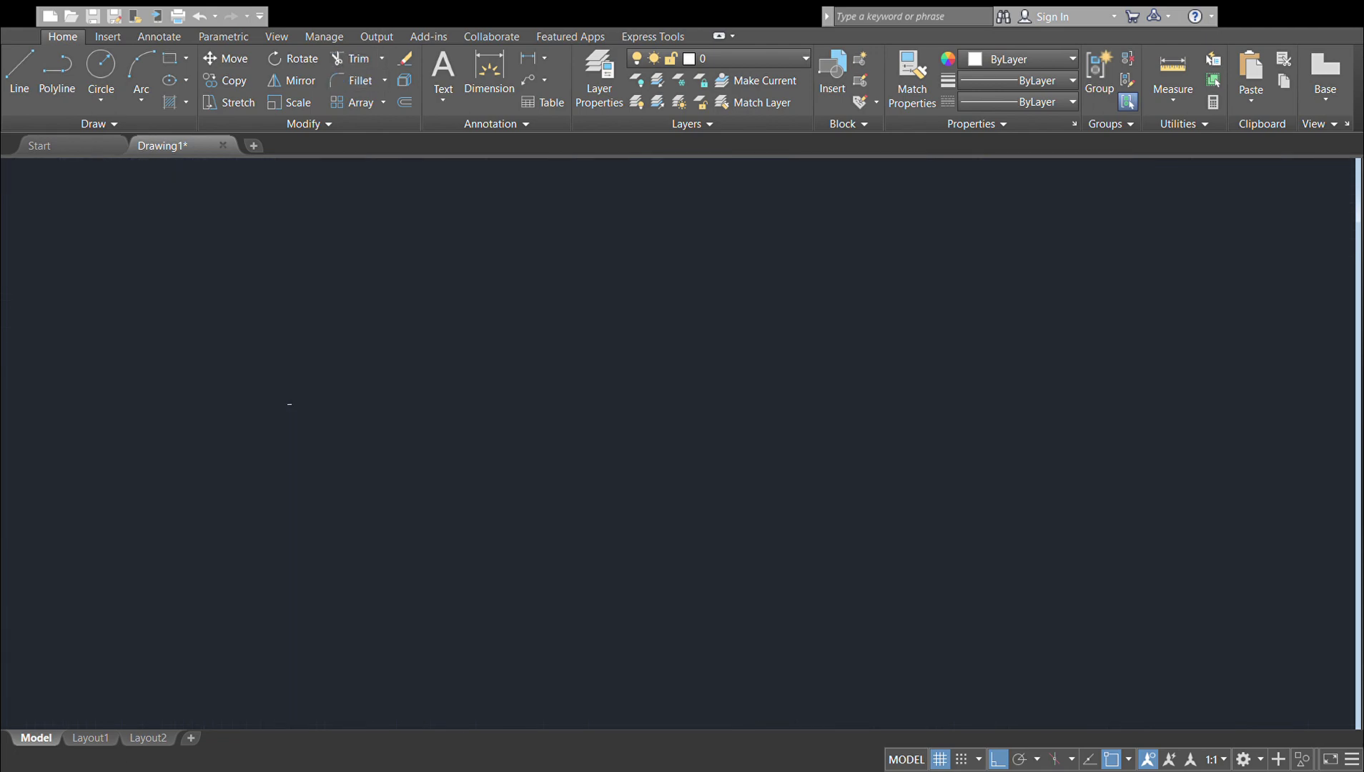
scroll(397, 524, "down", 2)
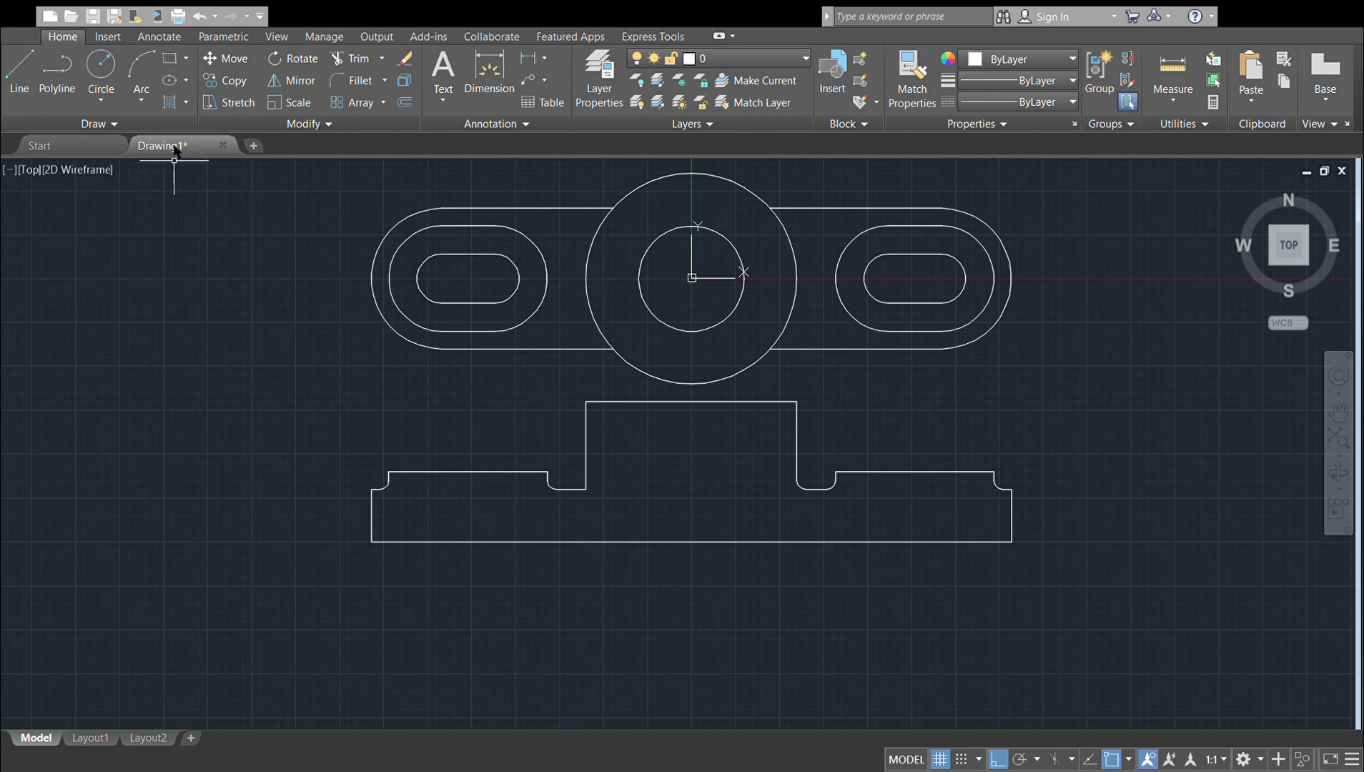
left_click(248, 79)
middle_click_drag(457, 501, 365, 474)
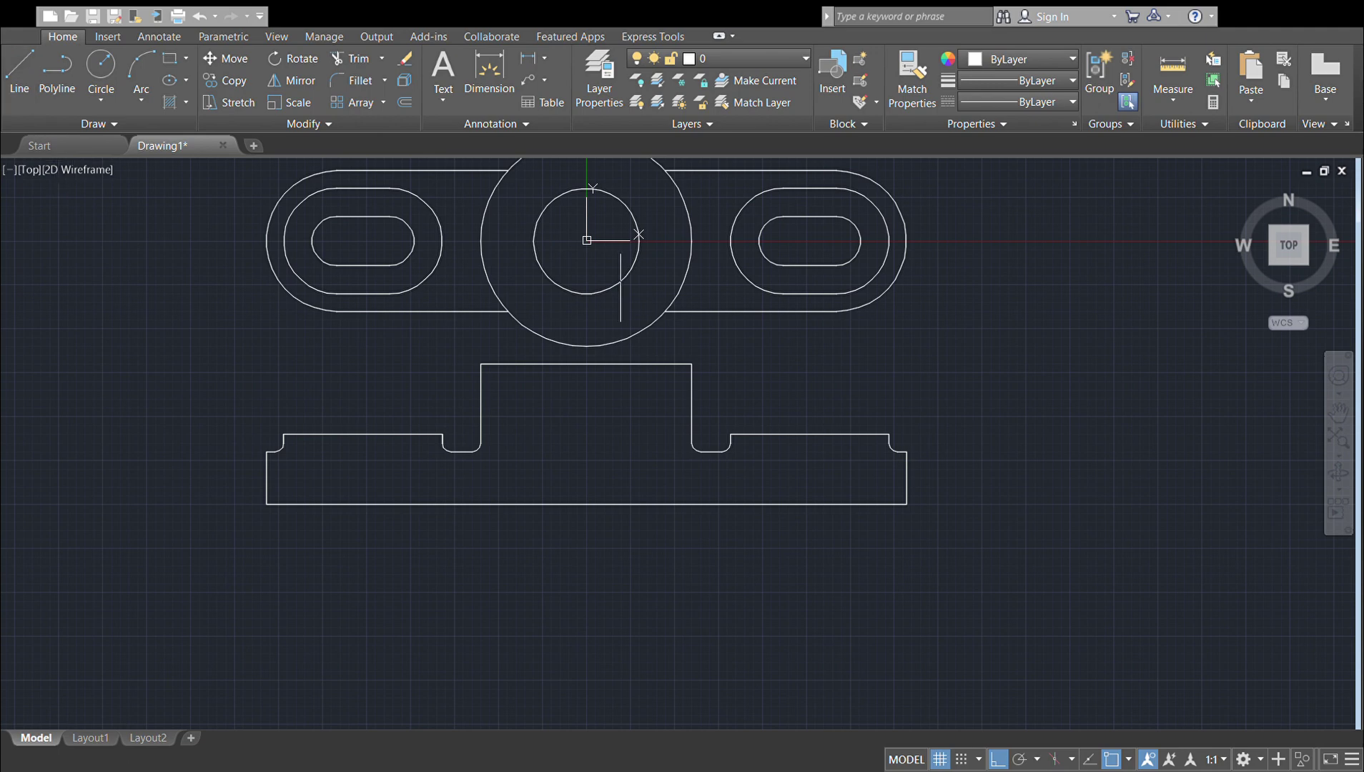
Step: Project both bore edges and the right slot's left end down to the front view's base
left_click(533, 505)
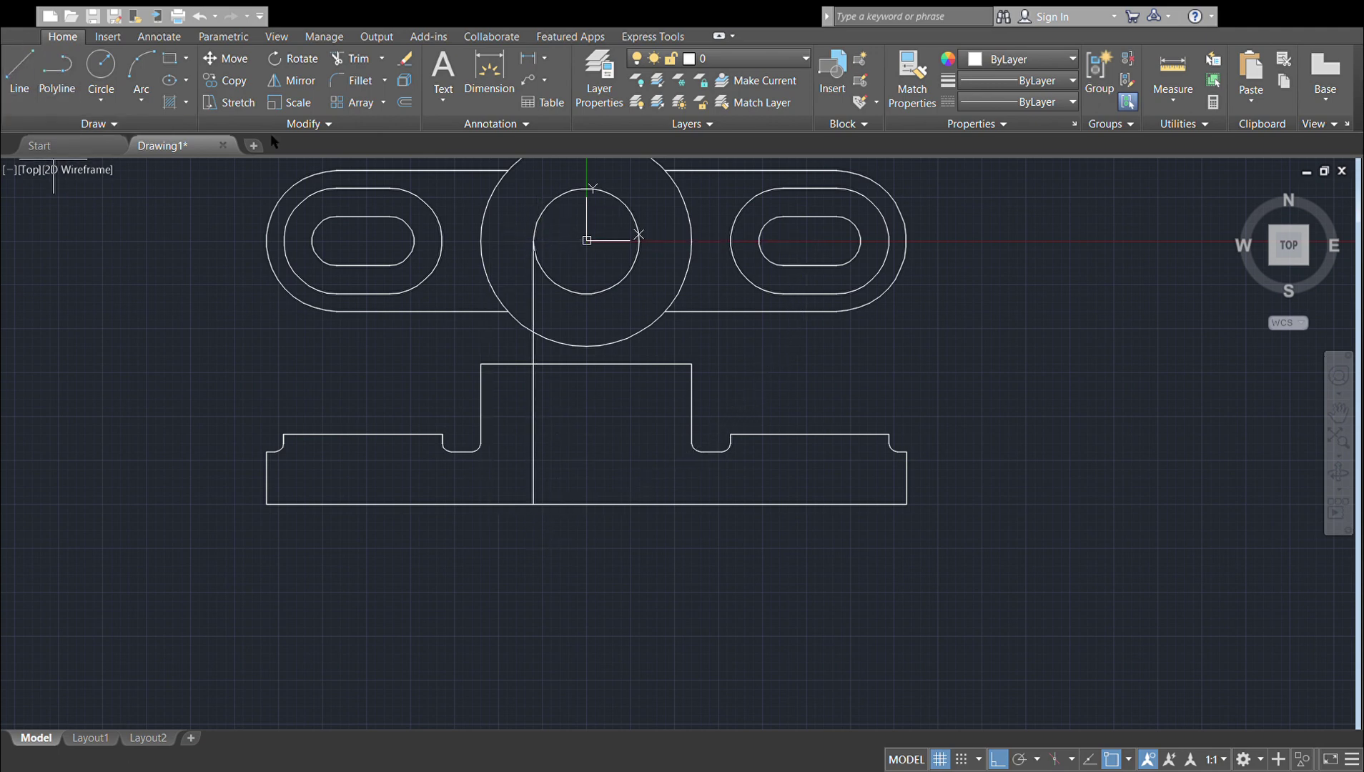
left_click(639, 503)
key("Escape")
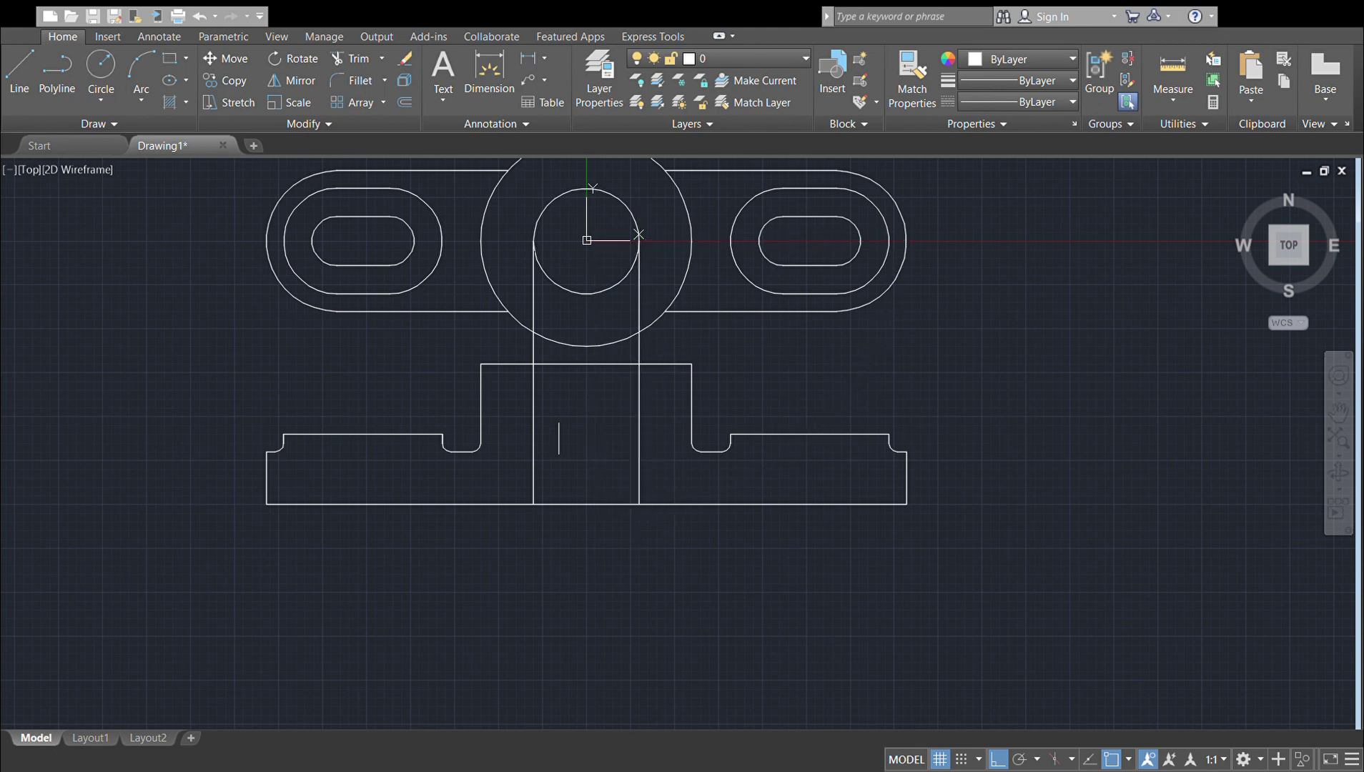
left_click(19, 72)
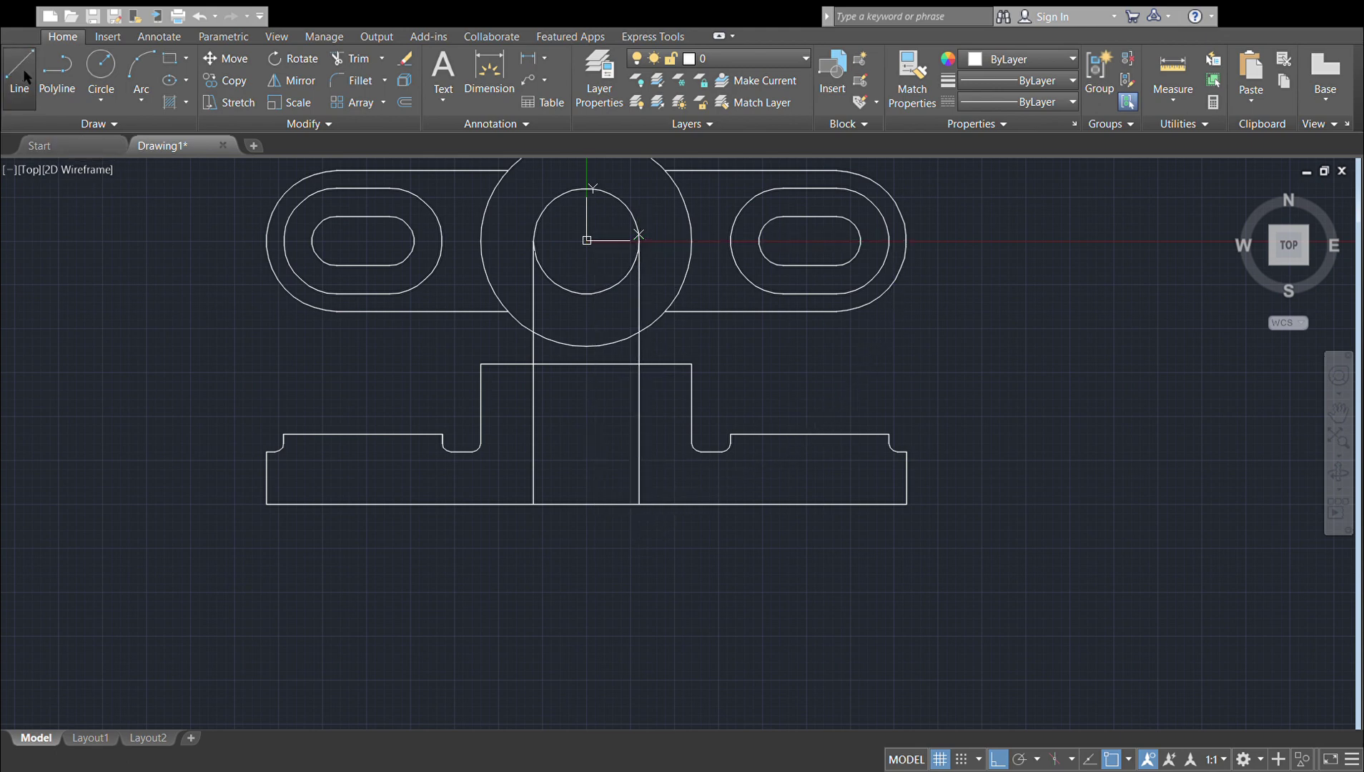
left_click(759, 241)
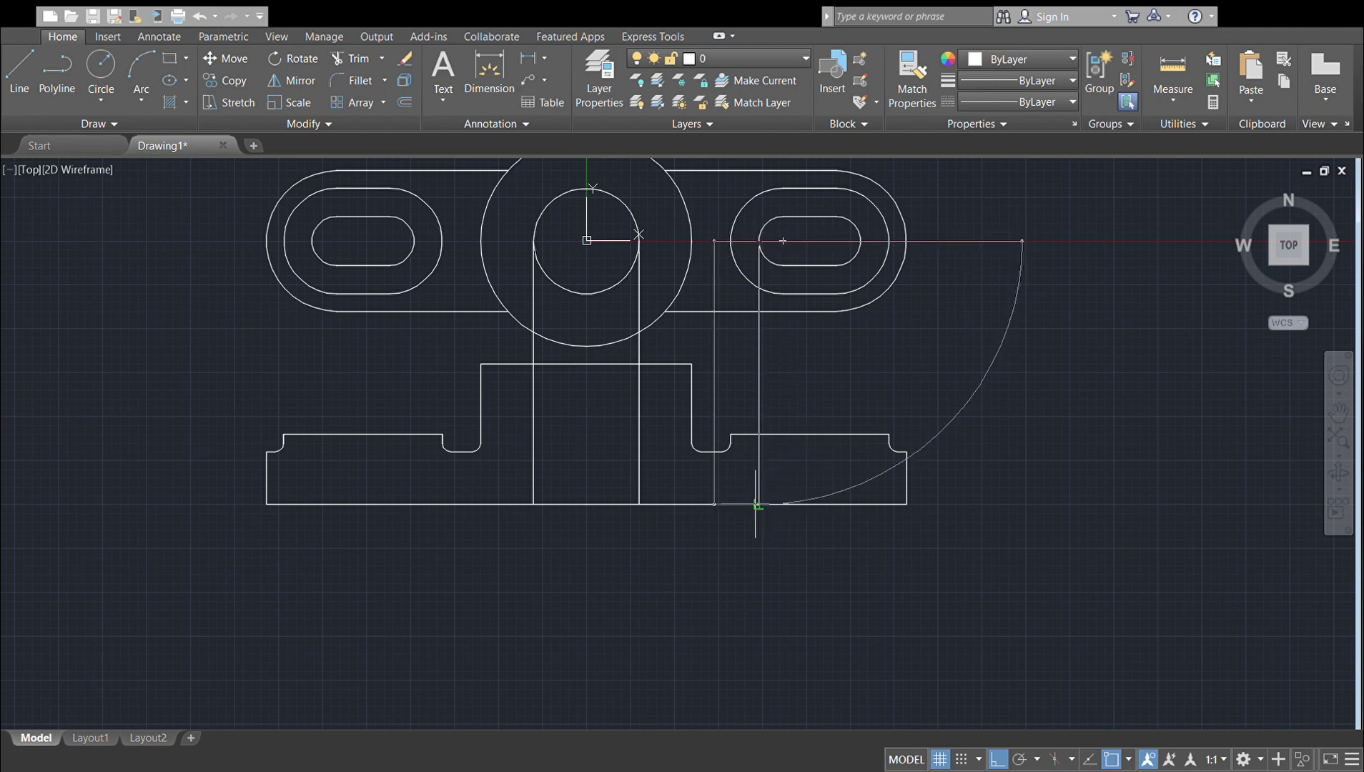
left_click(764, 500)
key("Escape")
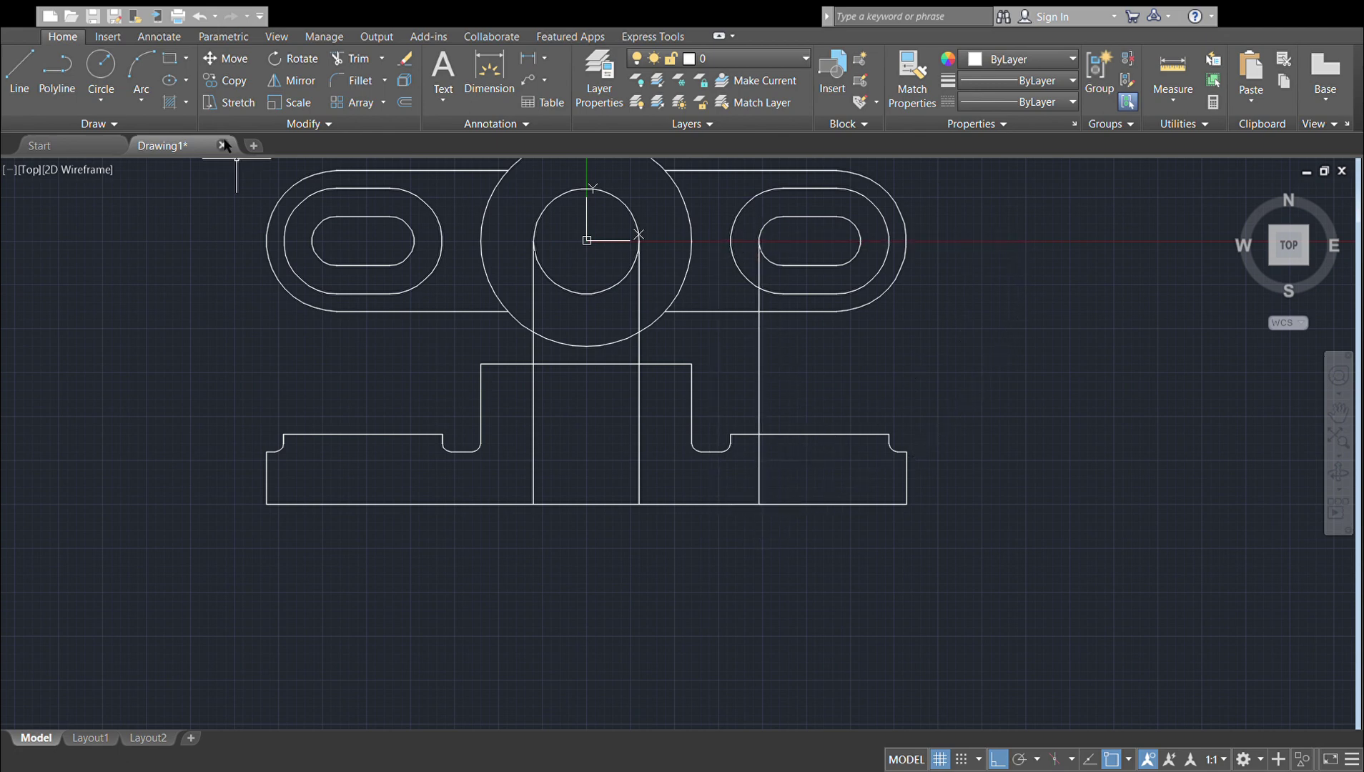
Step: Project the right slot's right end and both left slot ends down to the base
left_click(50, 92)
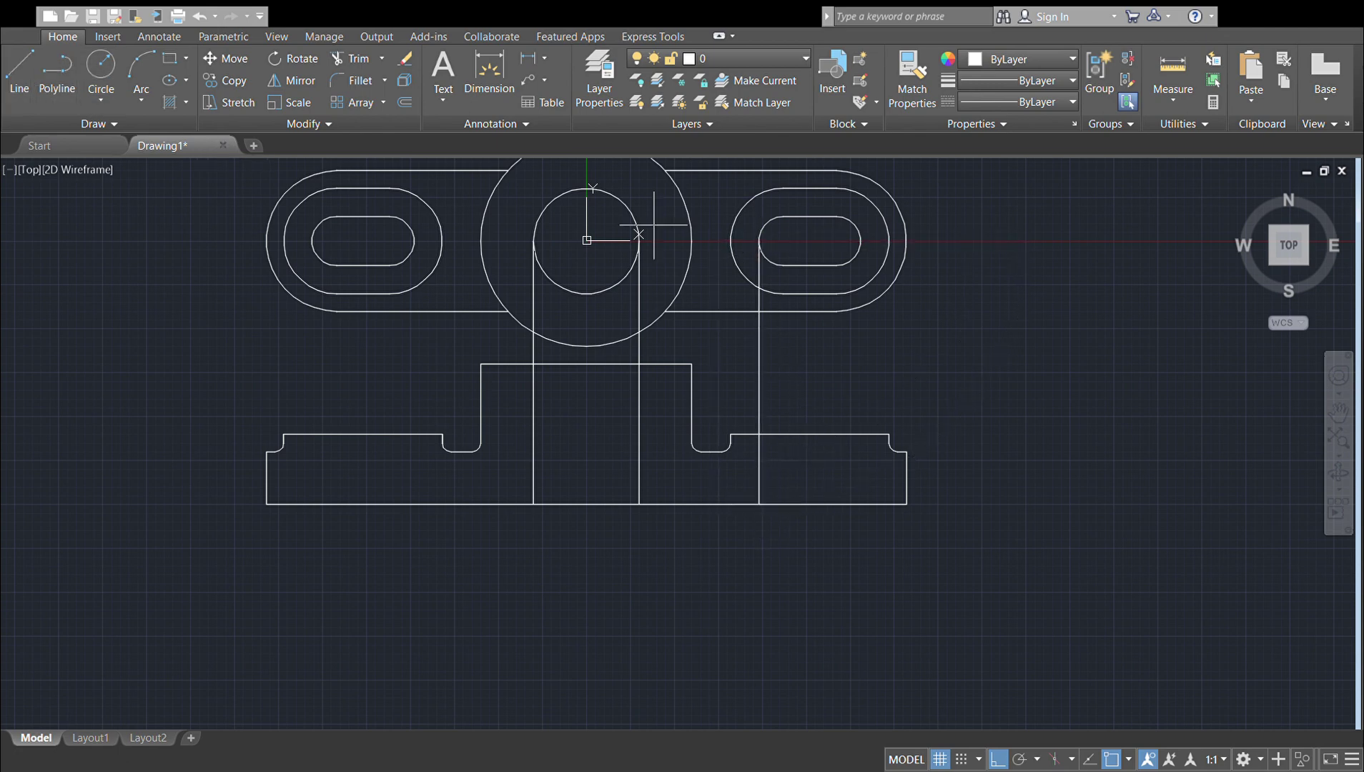
left_click(836, 240)
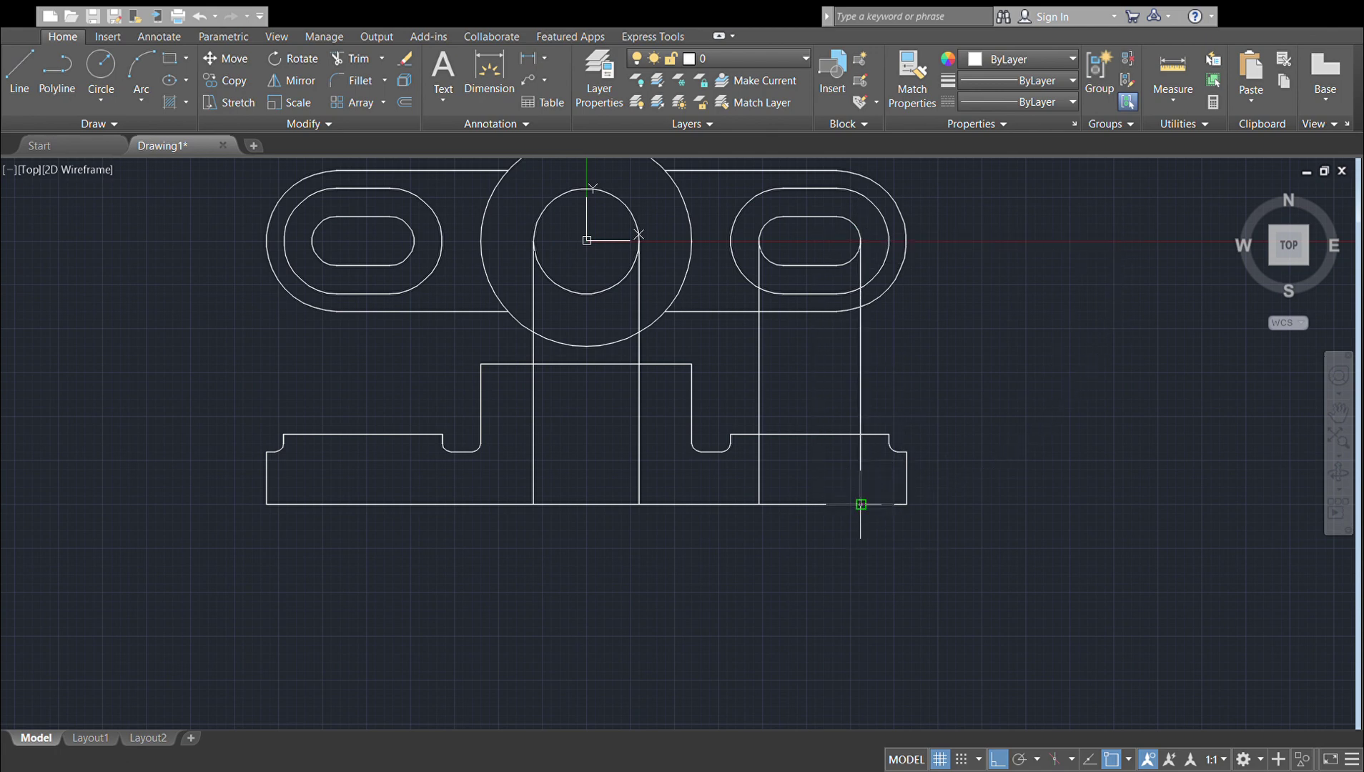
left_click(20, 75)
left_click(311, 241)
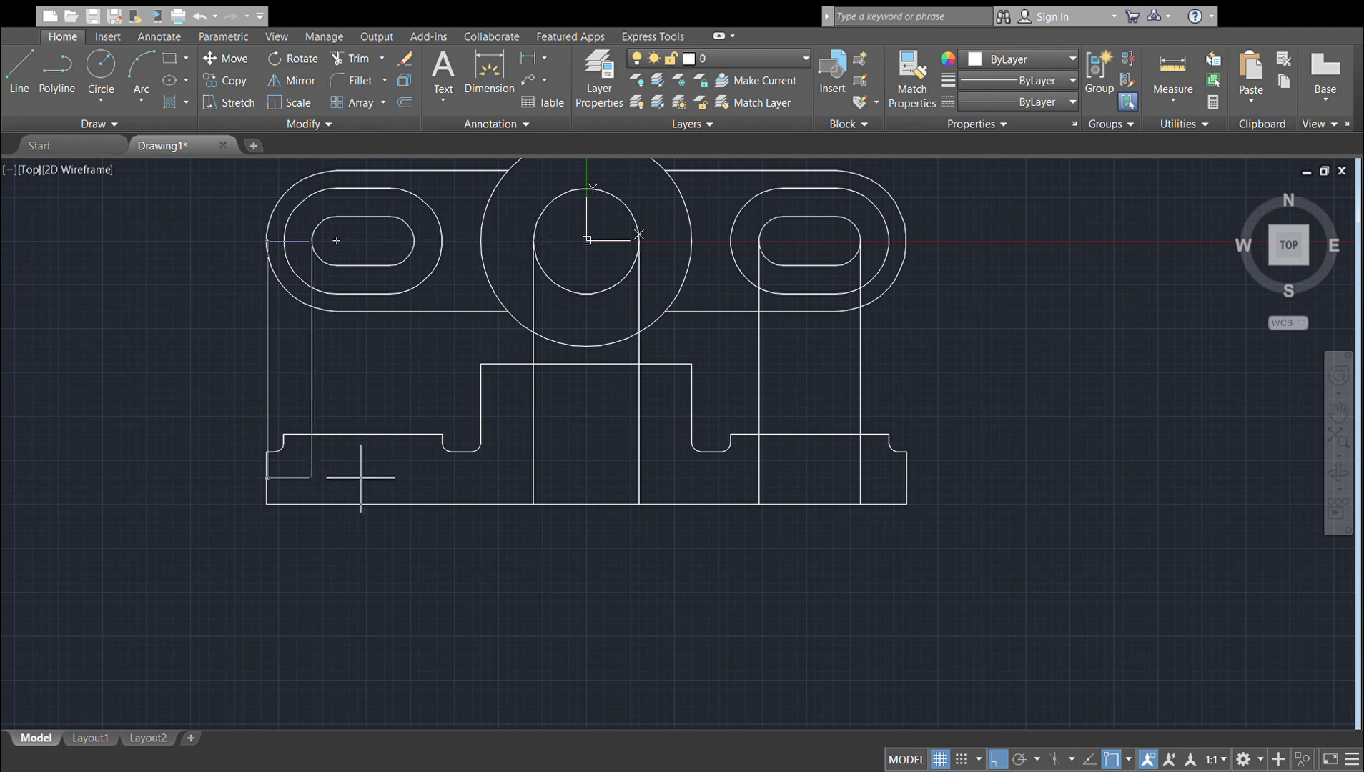
left_click(312, 504)
key("Escape")
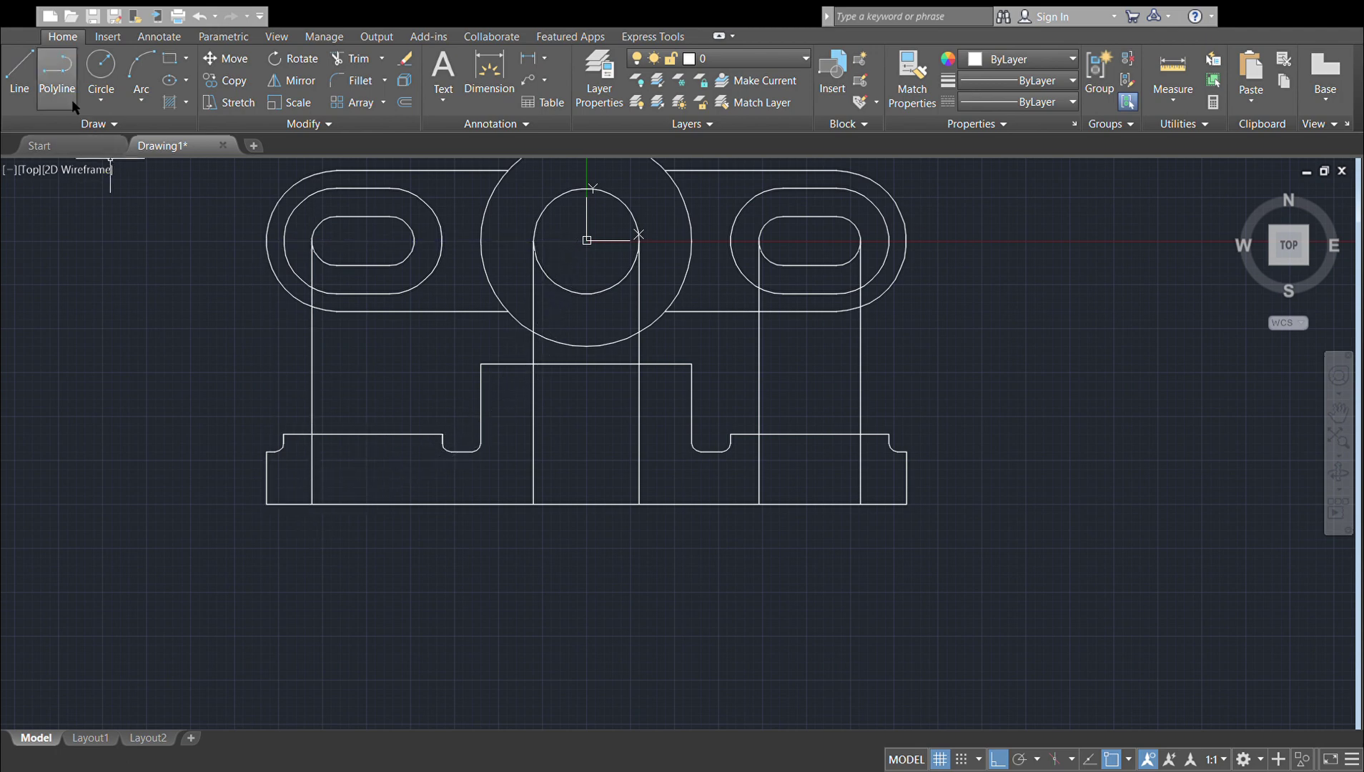
left_click(389, 240)
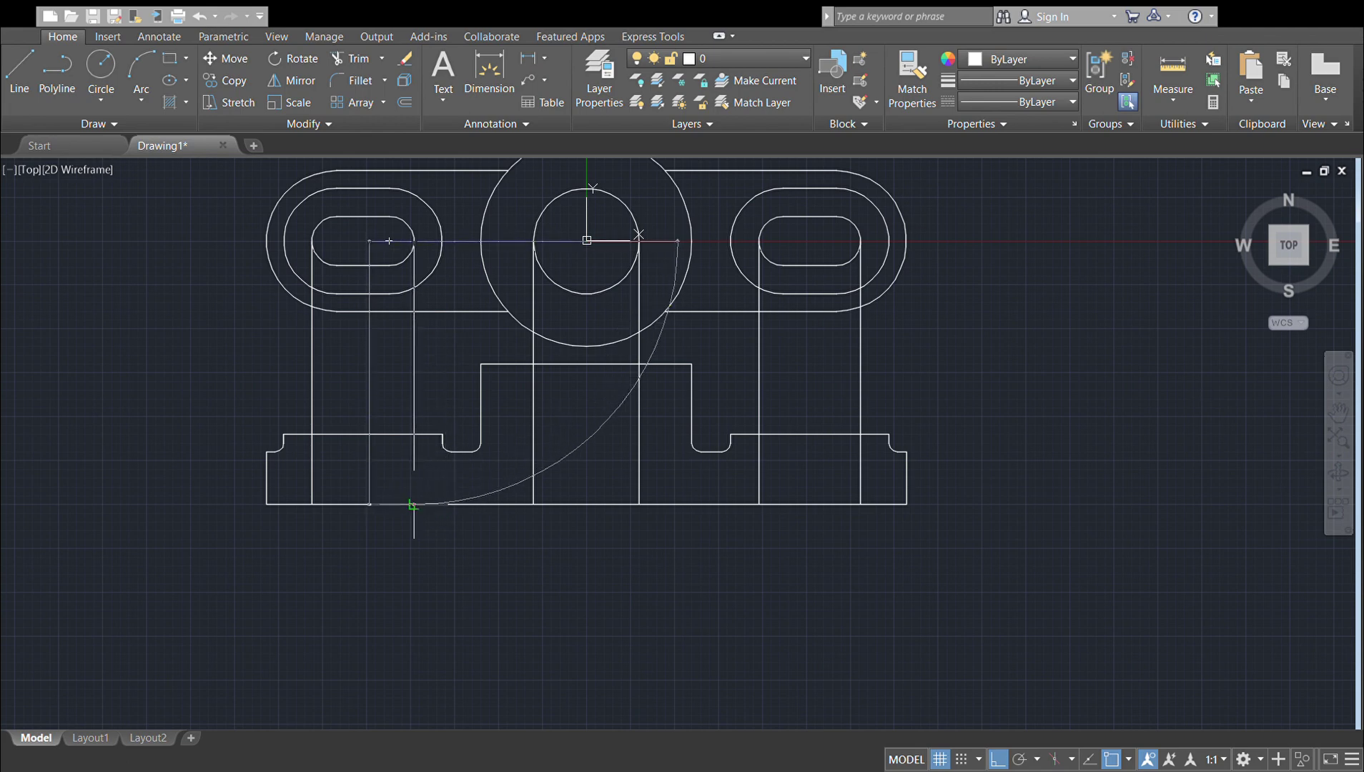
Step: Trim the left slot projection lines between the top and front views
key("Escape")
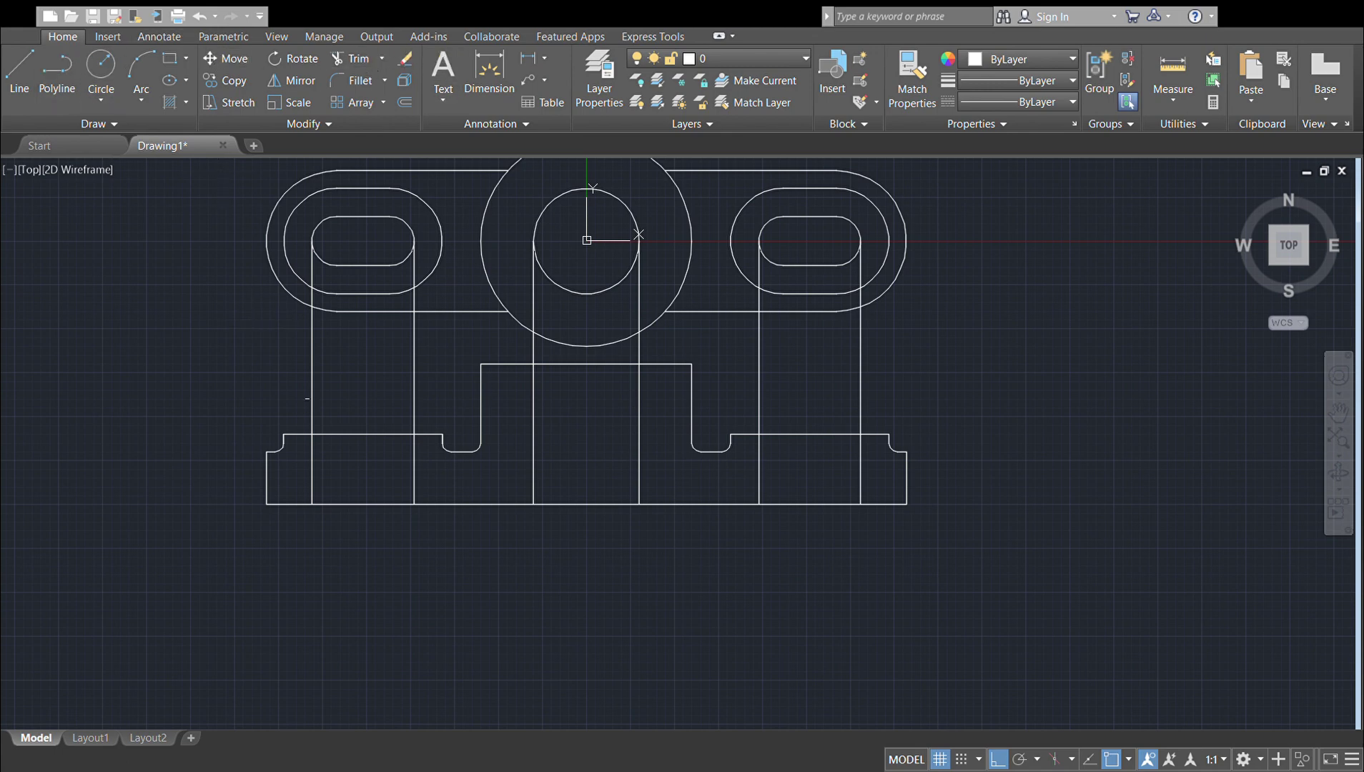
left_click(312, 386)
left_click(415, 372)
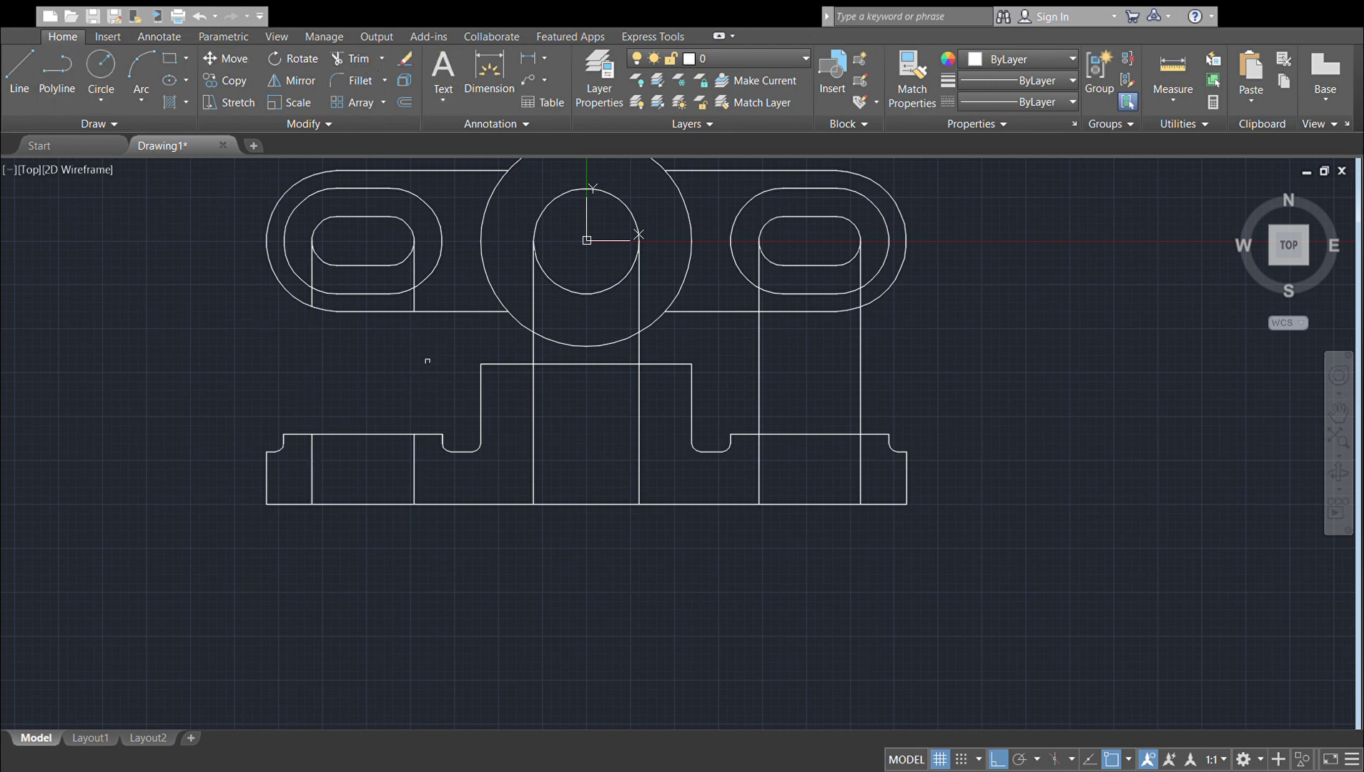
Step: Trim the bore and right slot projection lines between and inside the views
left_click(535, 341)
left_click_drag(938, 344, 747, 364)
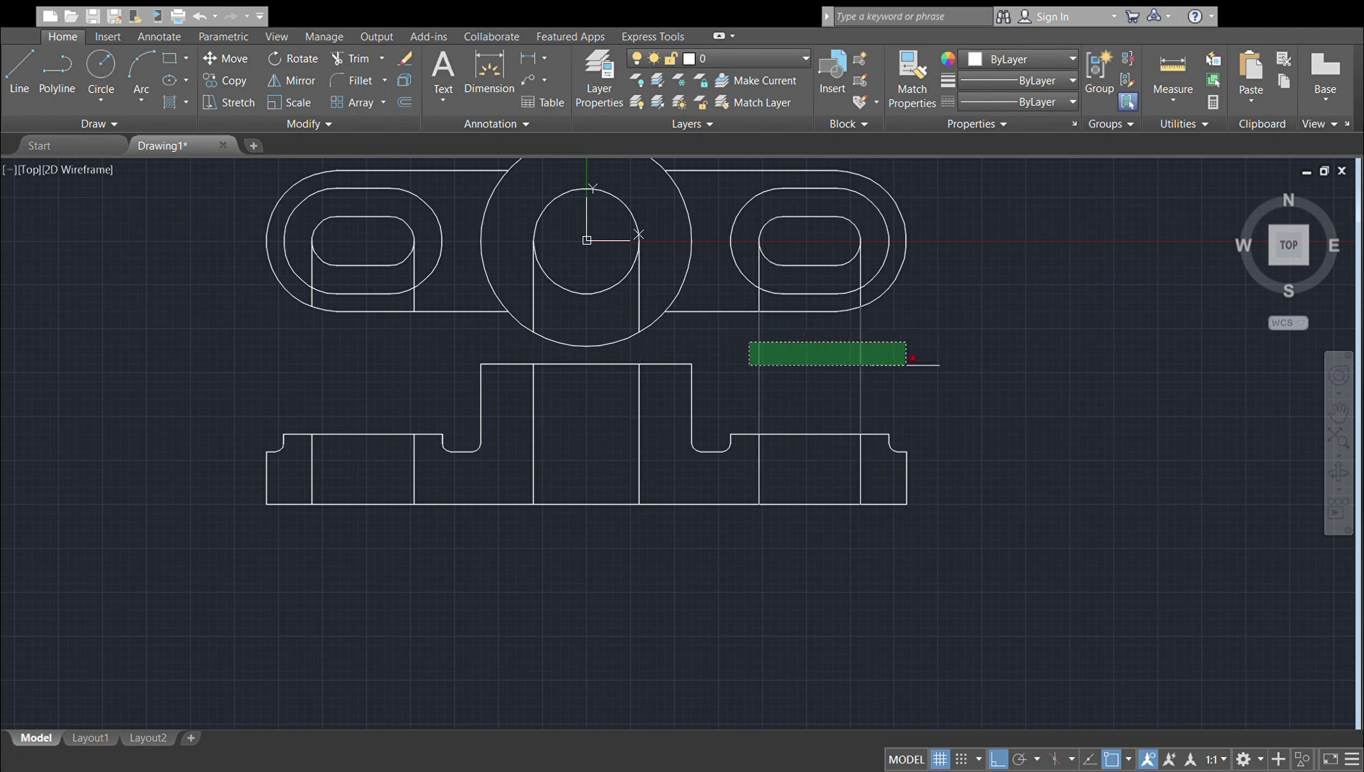
left_click(861, 266)
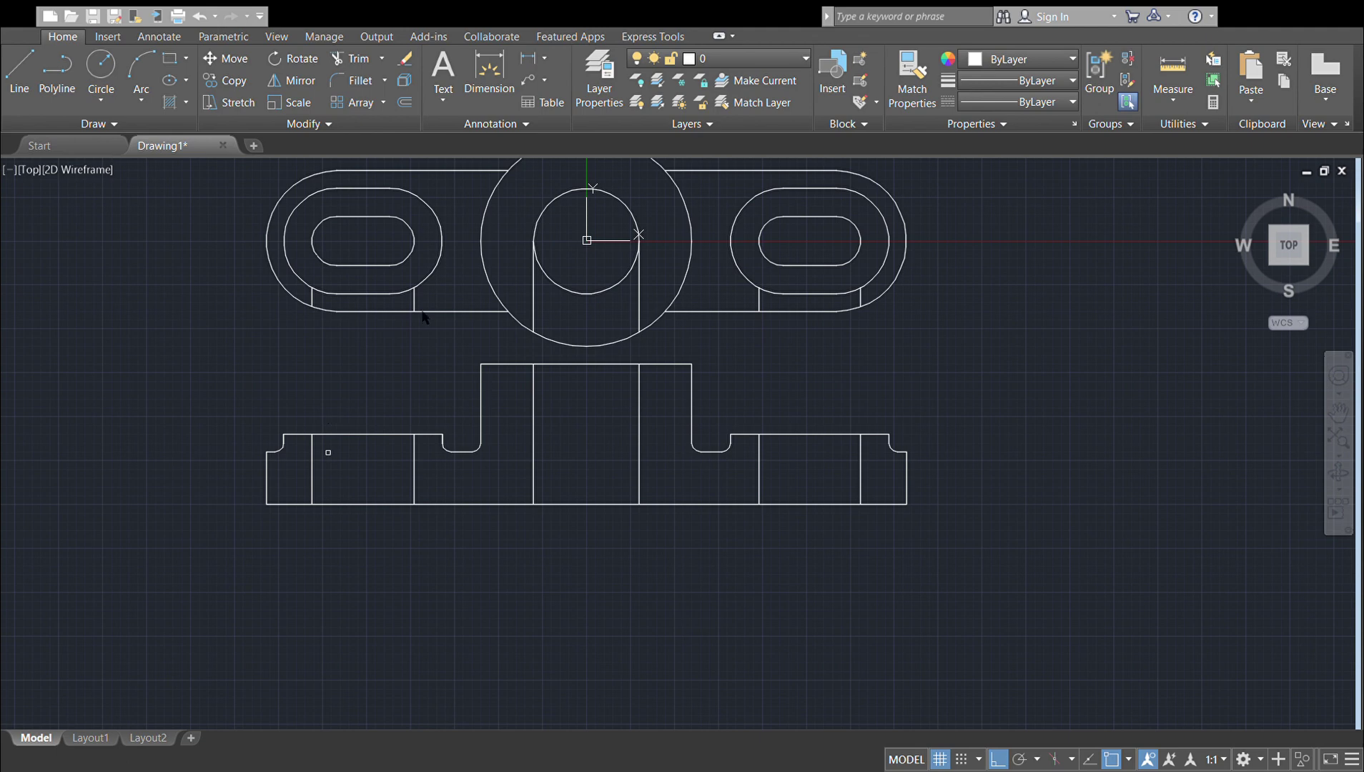
Step: Select and remove the leftover projection segments in both arms and the hub
left_click(414, 301)
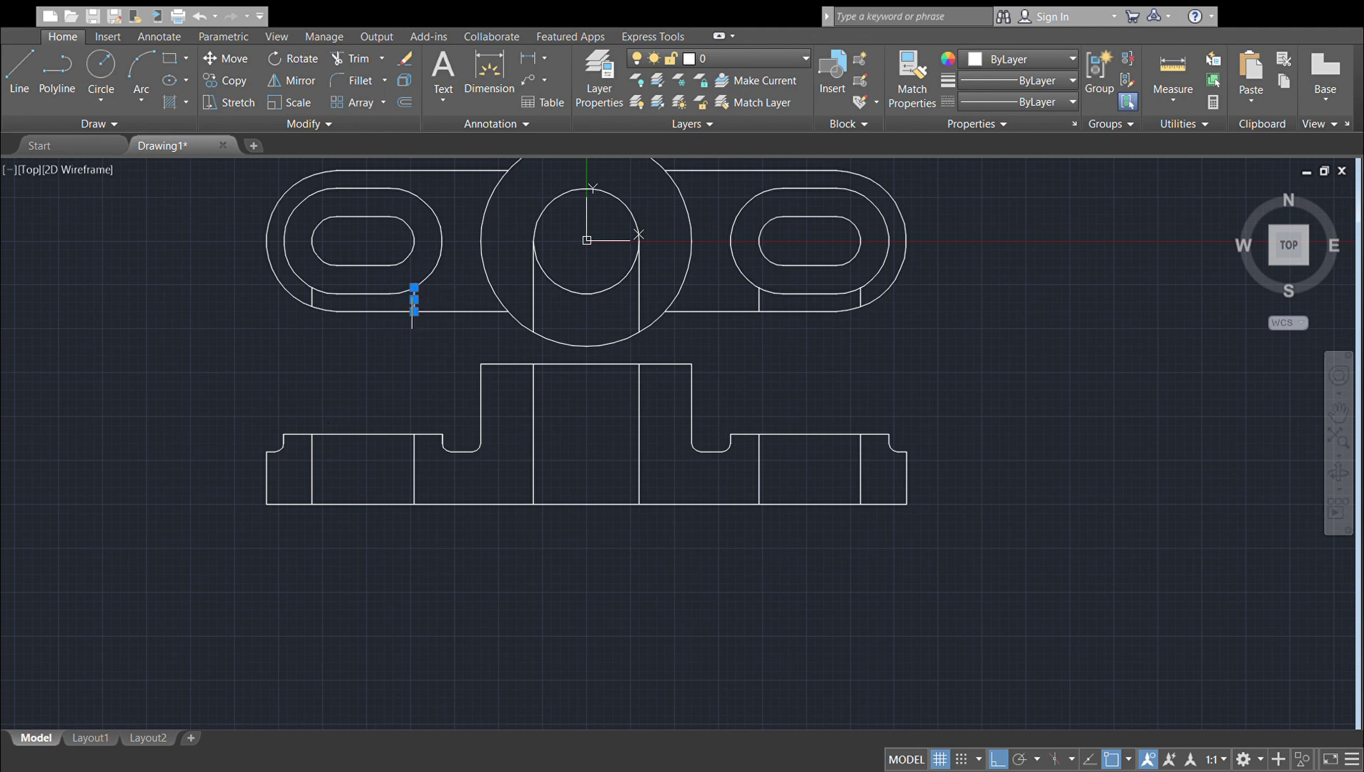
left_click(312, 293)
left_click(759, 298)
left_click(861, 299)
left_click(639, 286)
key("Escape")
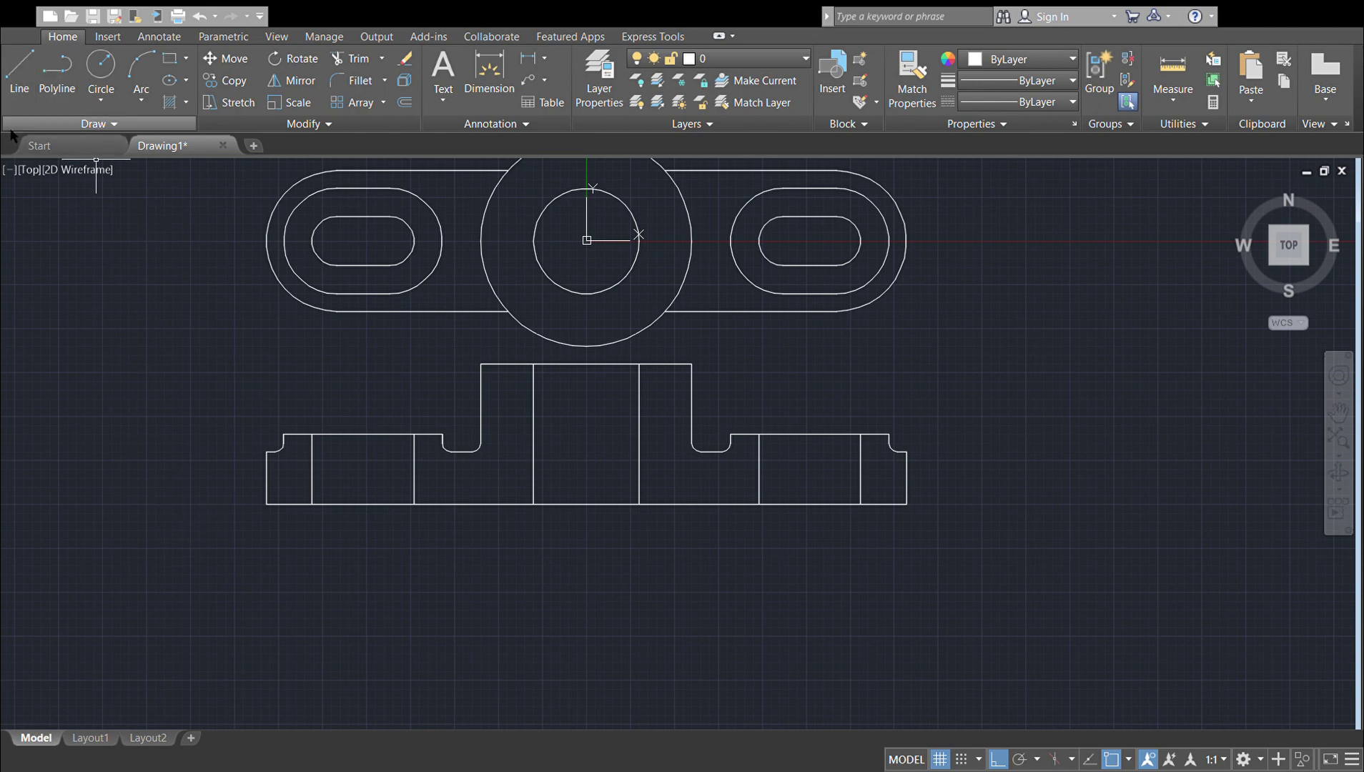
Step: Draw a first outline right of the front view and trim the overshooting base line
left_click(10, 93)
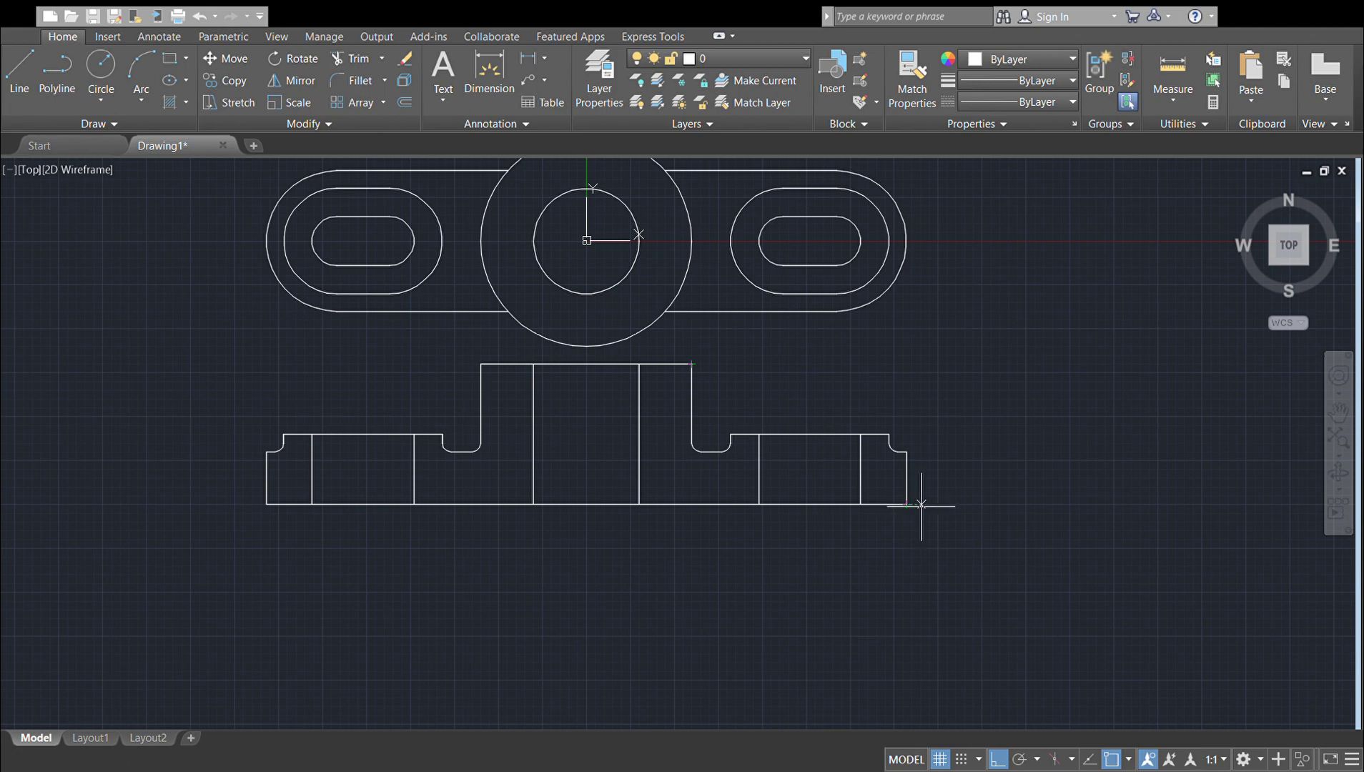
left_click(984, 504)
left_click(984, 459)
left_click(1099, 460)
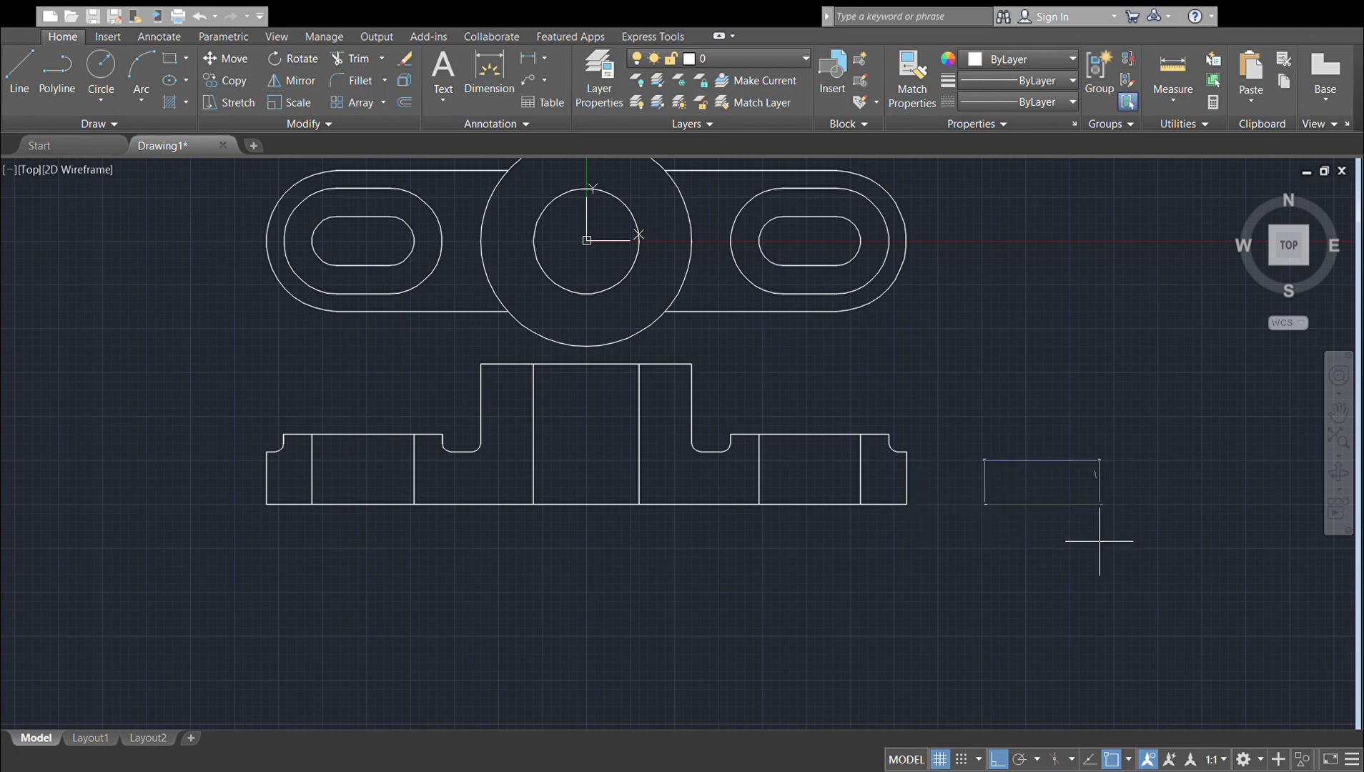
left_click(1100, 504)
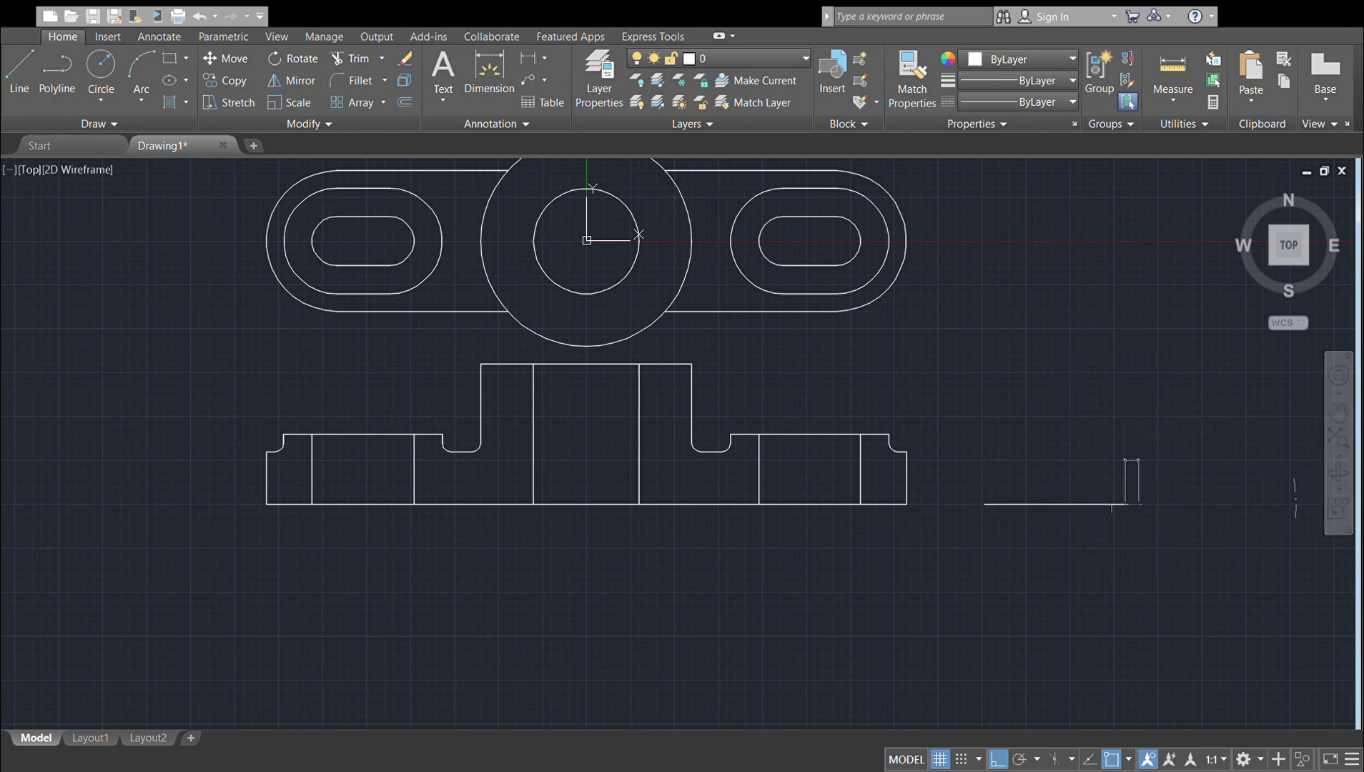
left_click(1096, 543)
key("Escape")
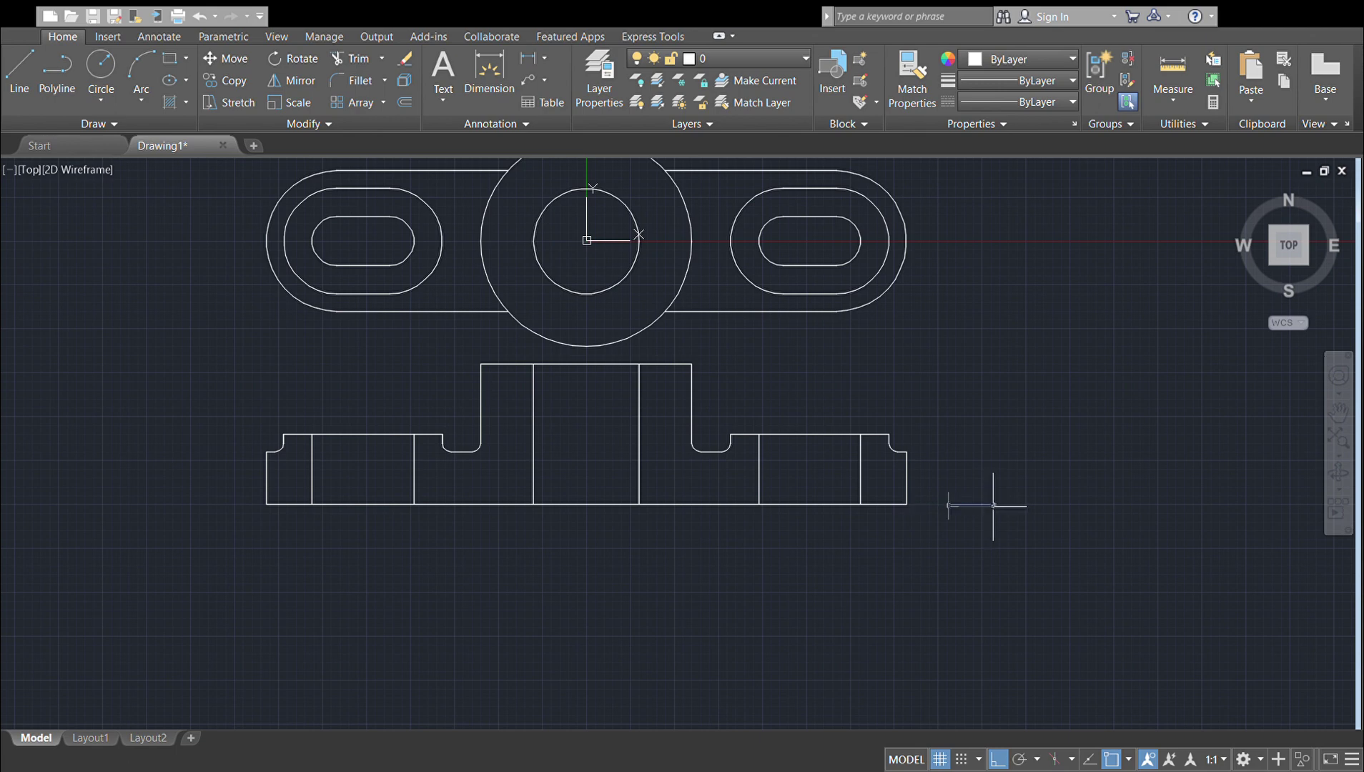
Step: Draw the closed side-view outline from base level up to the boss-top height
left_click(993, 504)
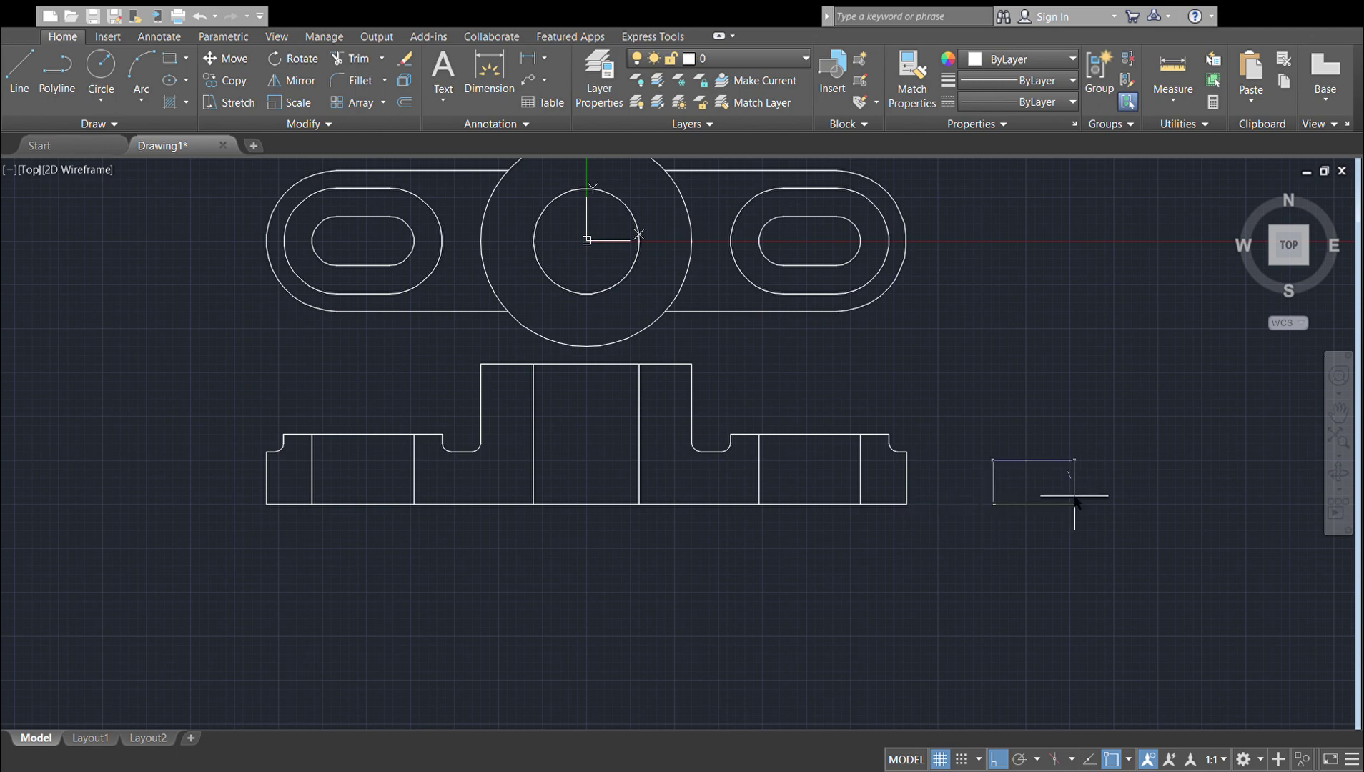
left_click(1074, 504)
left_click(1160, 504)
left_click(1159, 315)
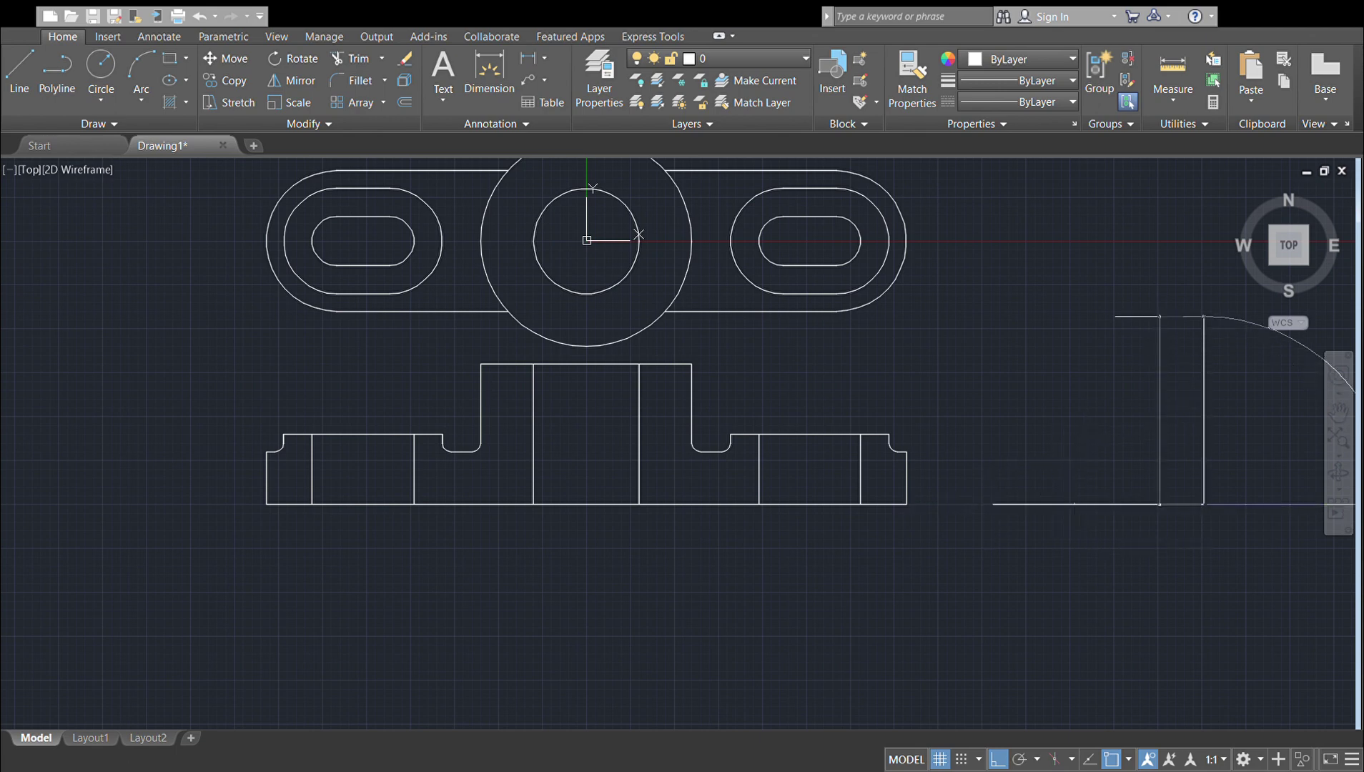
left_click(1204, 315)
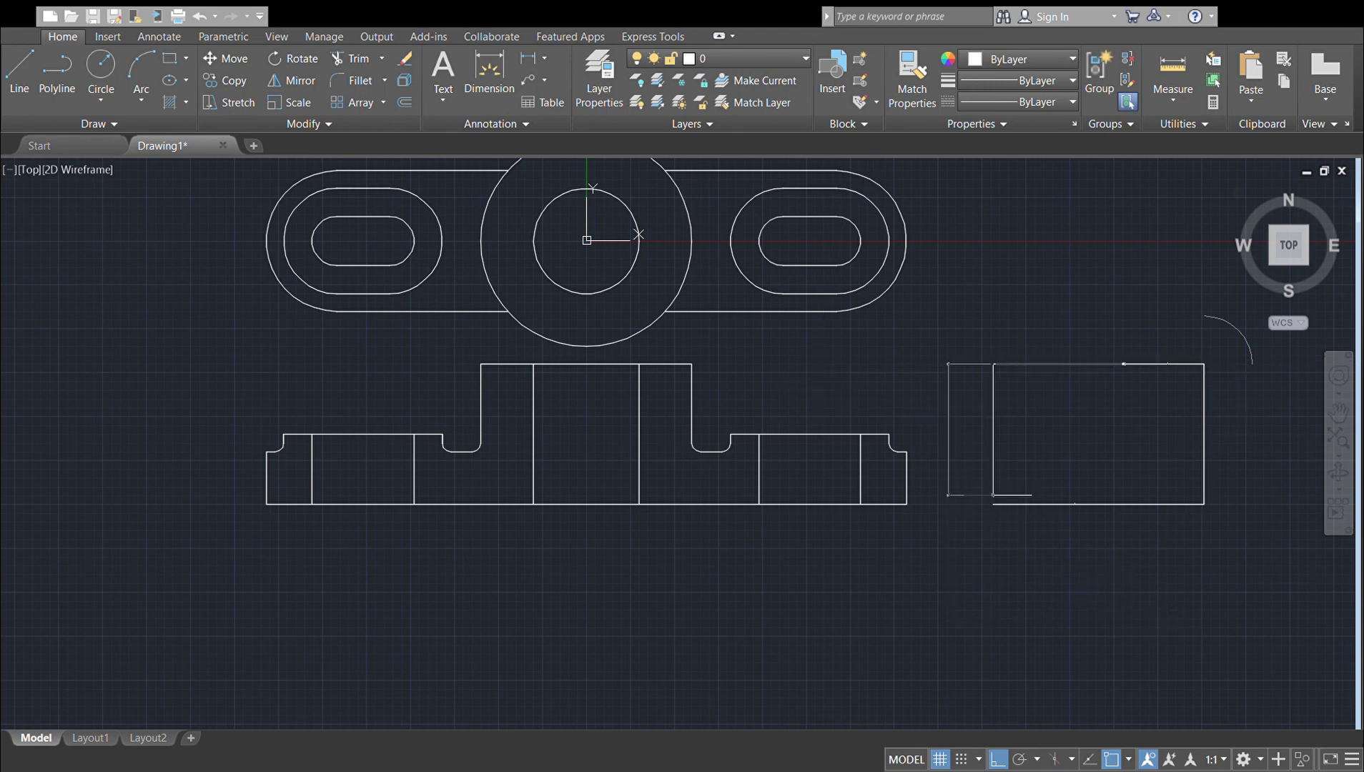
left_click(993, 504)
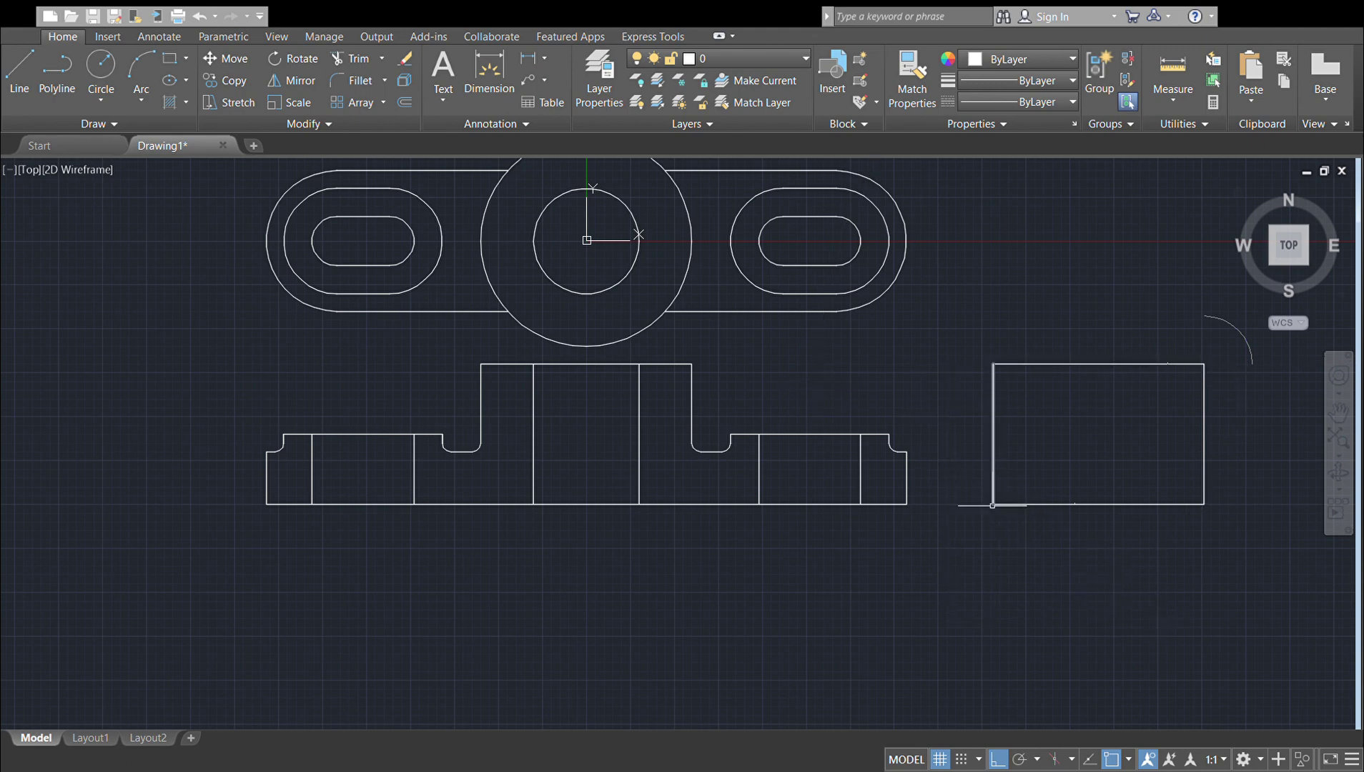
key("Escape")
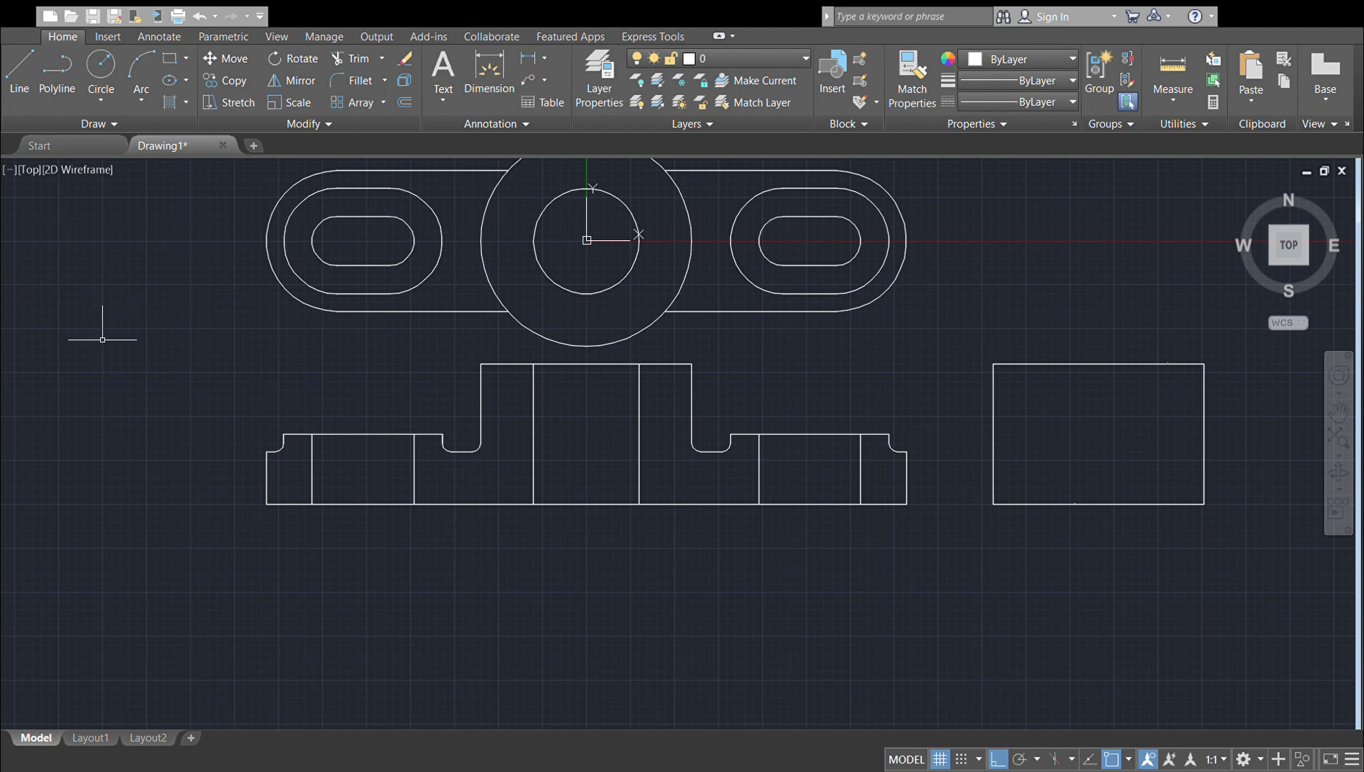
Step: Draw a trial line left of the side view, undo it, and delete the stray short line
left_click(17, 80)
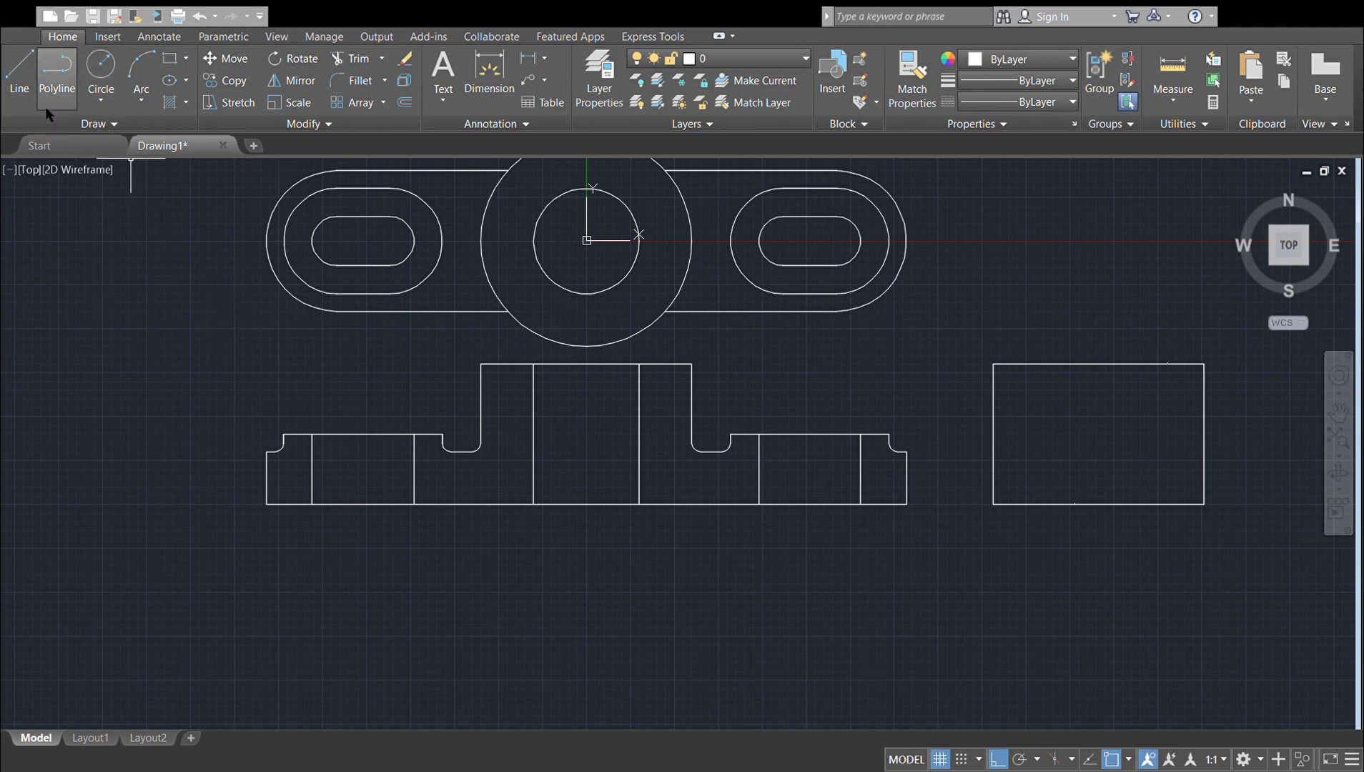
left_click(10, 80)
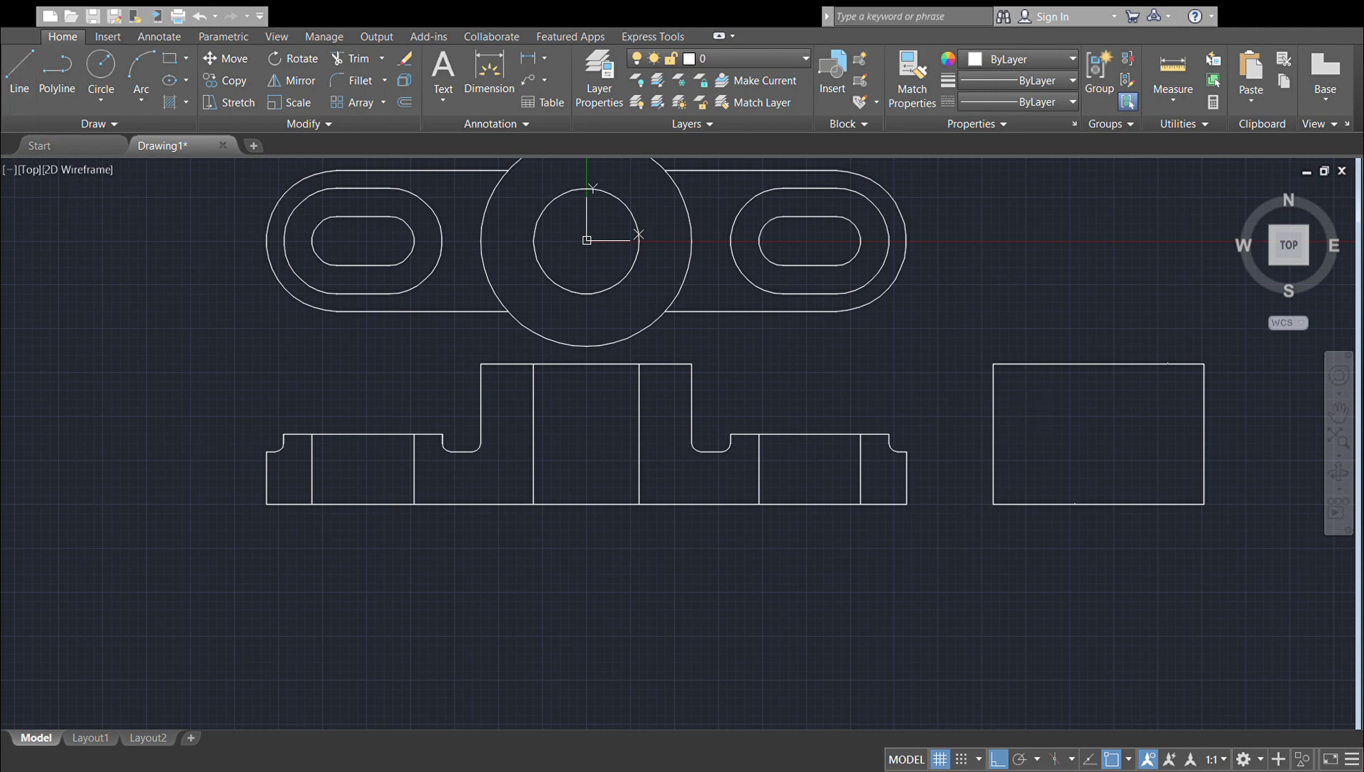
left_click(993, 504)
left_click(940, 504)
left_click(940, 459)
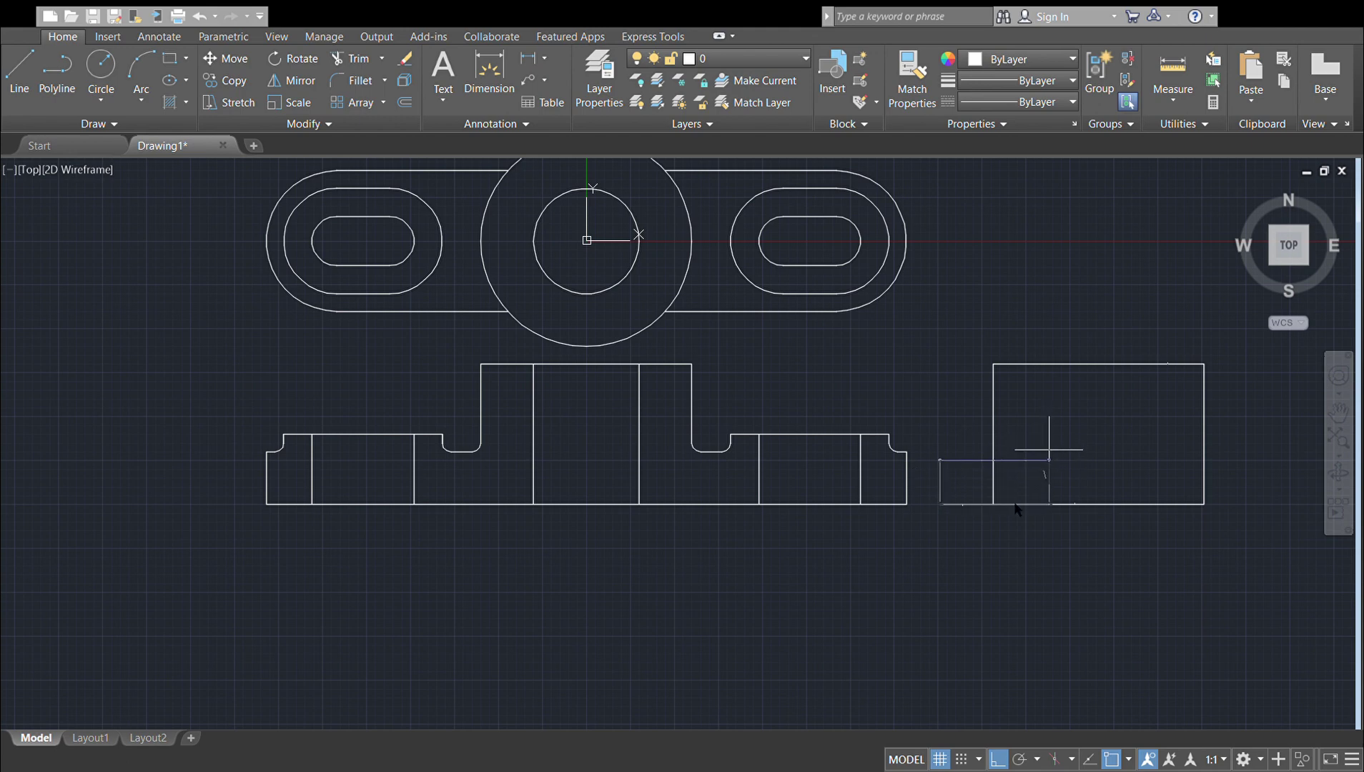
key("ctrl+z")
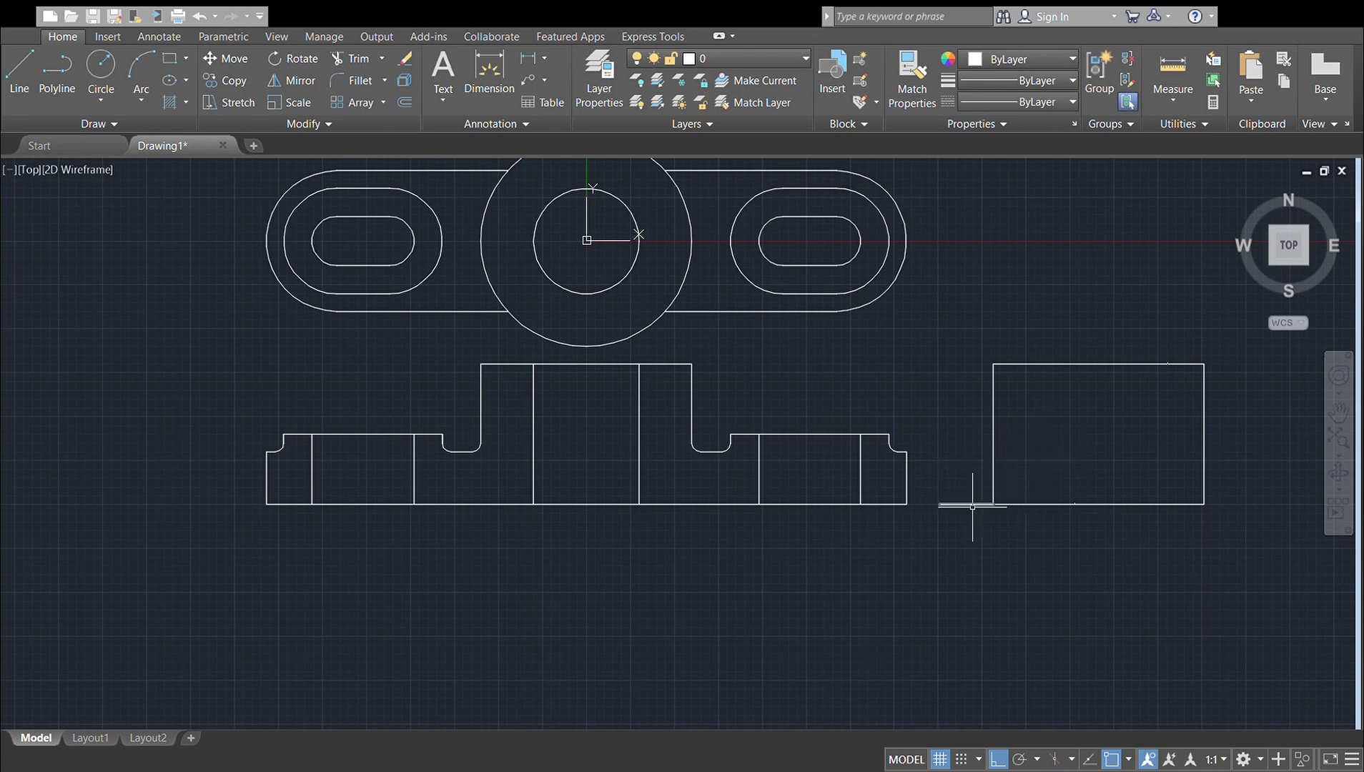
key("Escape")
left_click(969, 504)
key("Delete")
Step: Place a tall narrow rectangle beside the side view, then undo it
left_click(21, 71)
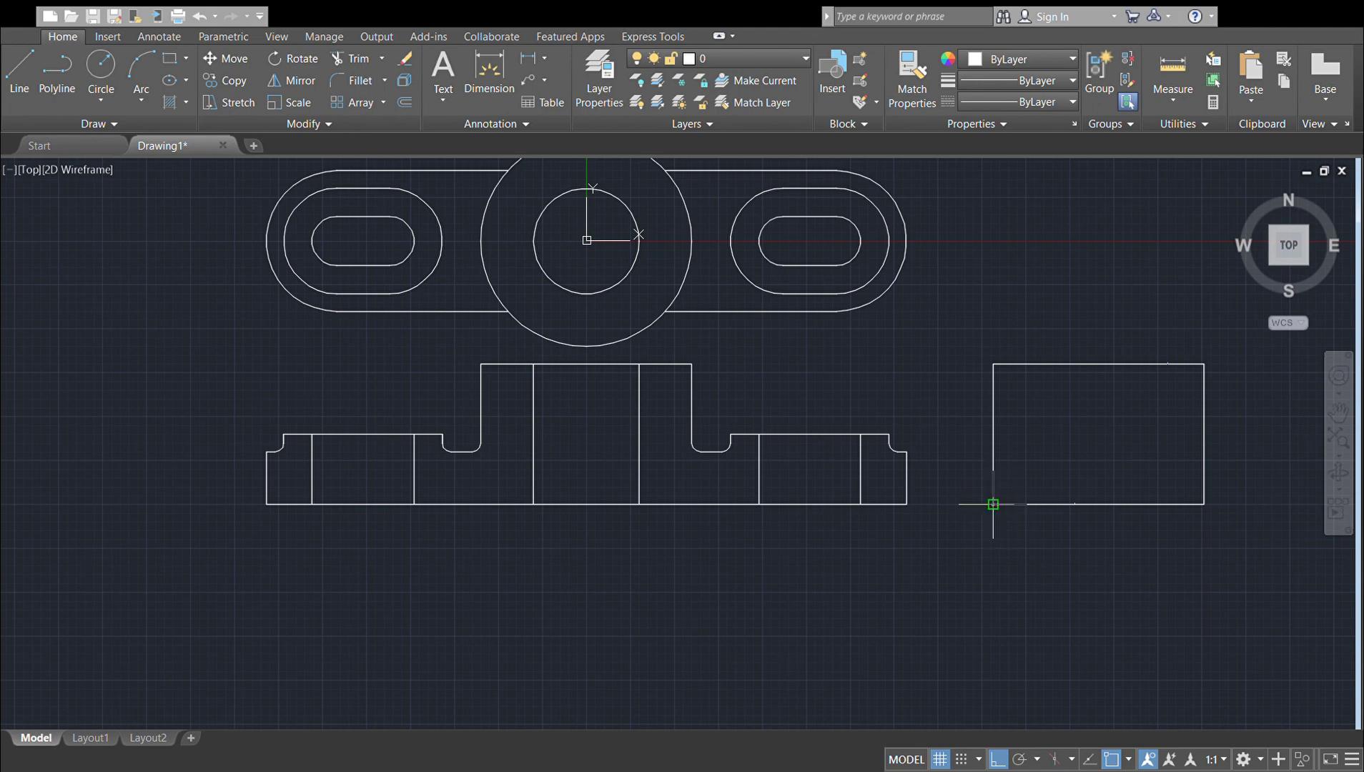
left_click(993, 504)
left_click(958, 504)
left_click(913, 252)
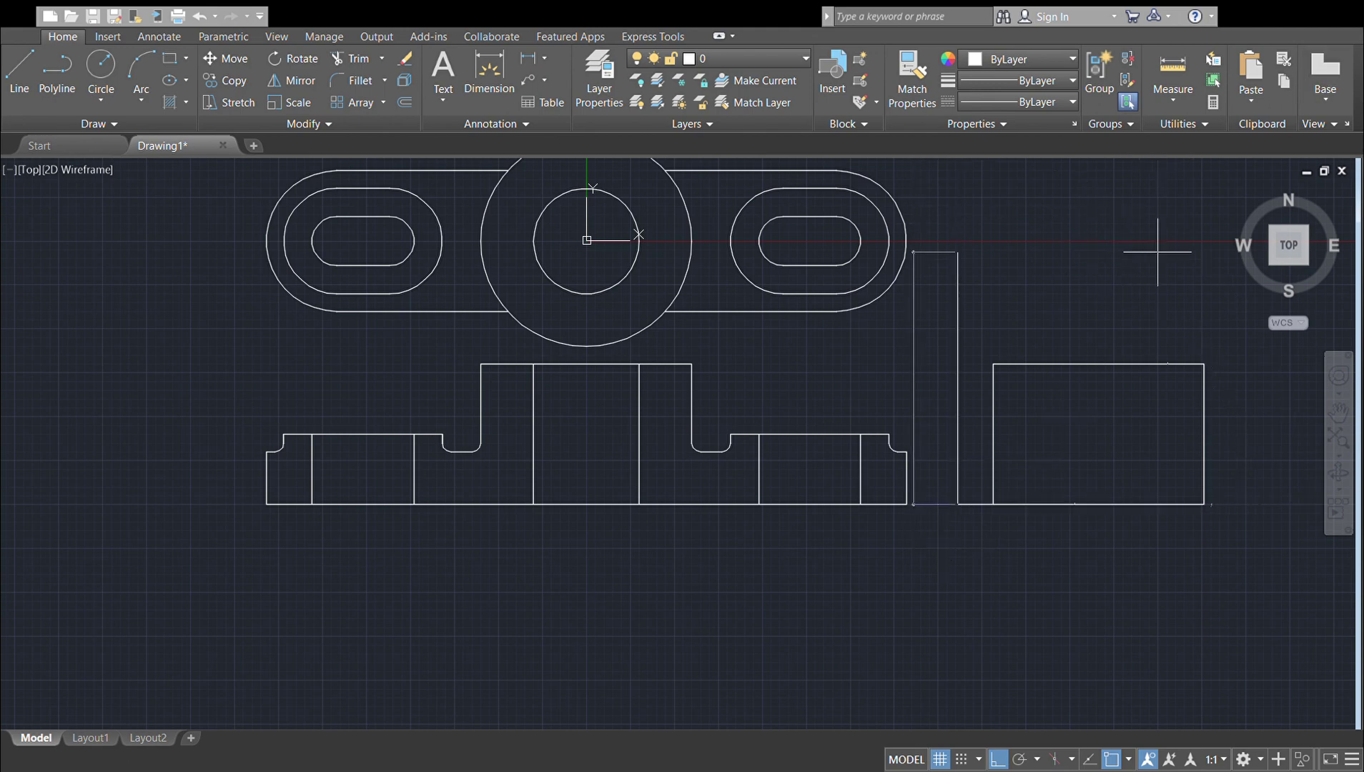
key("ctrl+z")
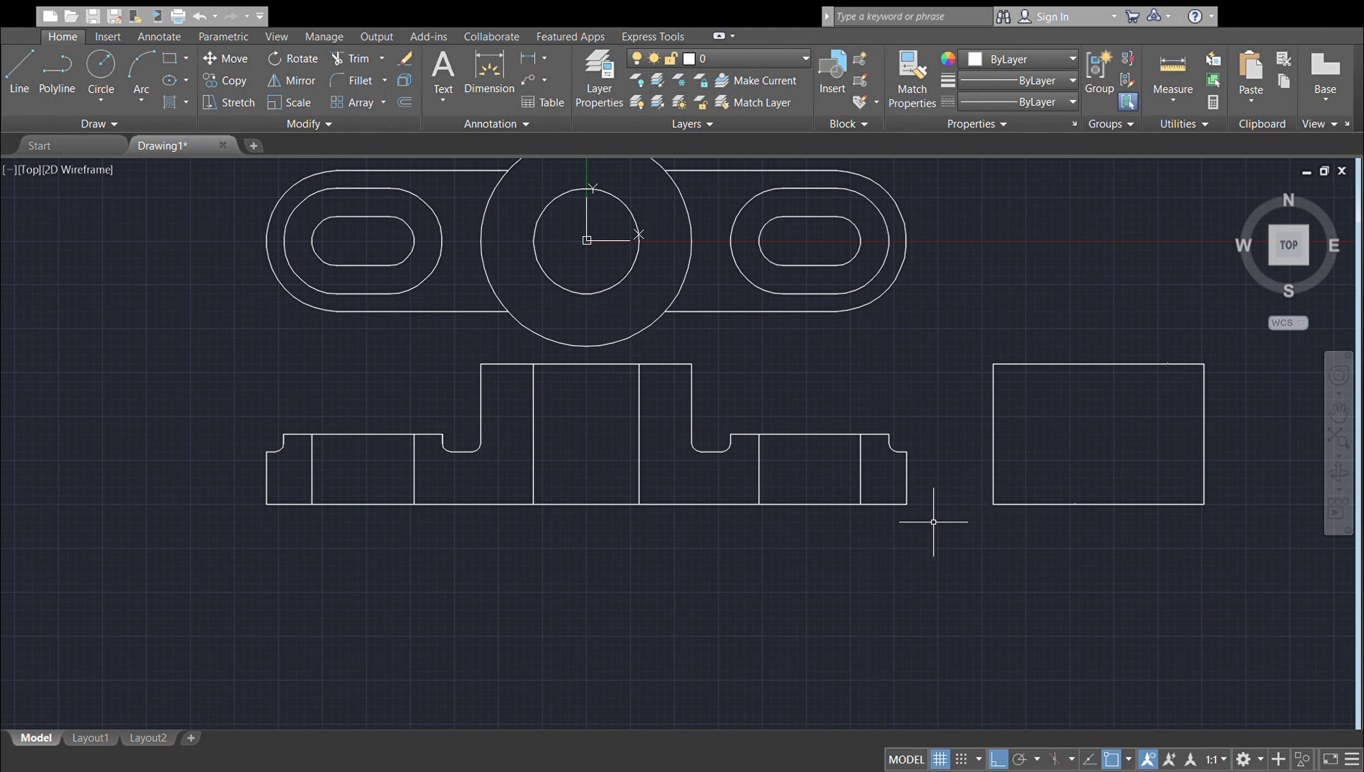
Step: Try step rectangles inside the side view, cancelling the unfinished rectangle
left_click(19, 71)
left_click(993, 504)
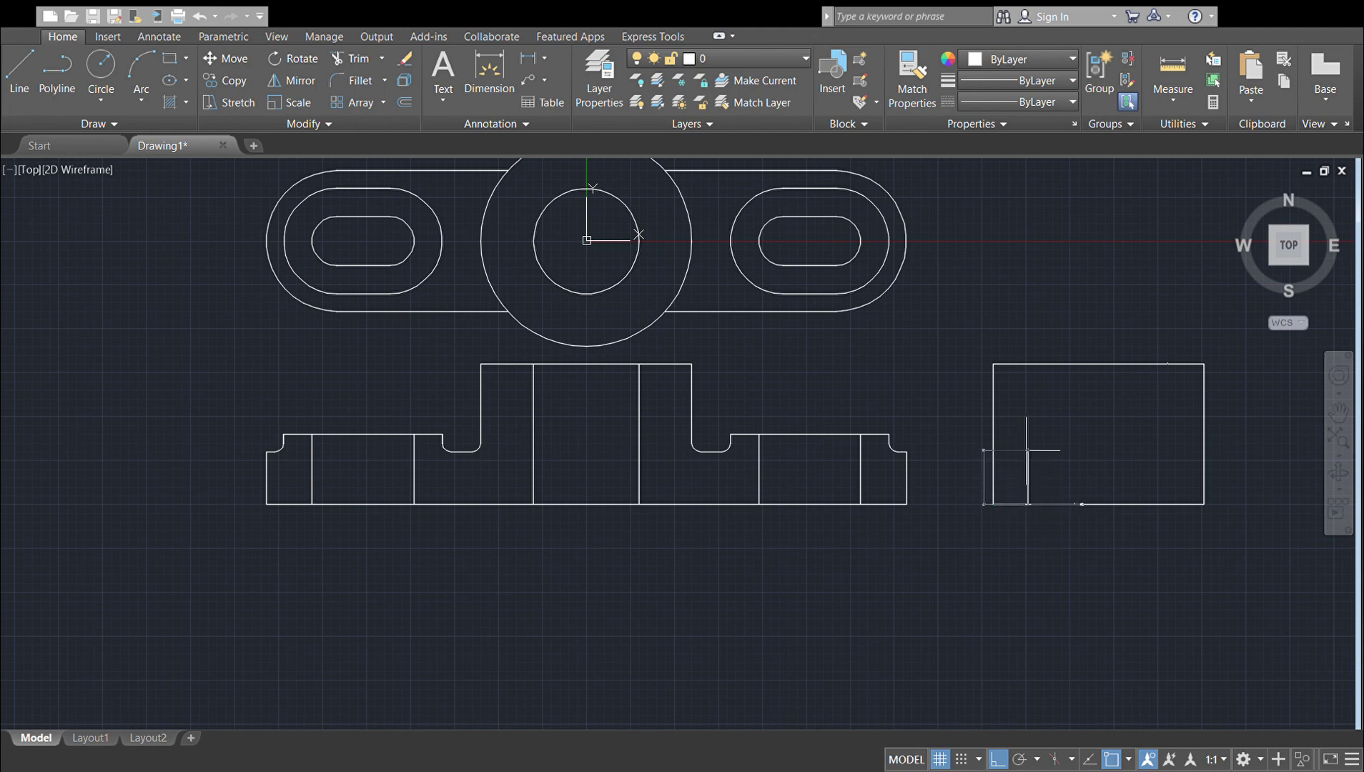
left_click(1027, 450)
left_click(1046, 452)
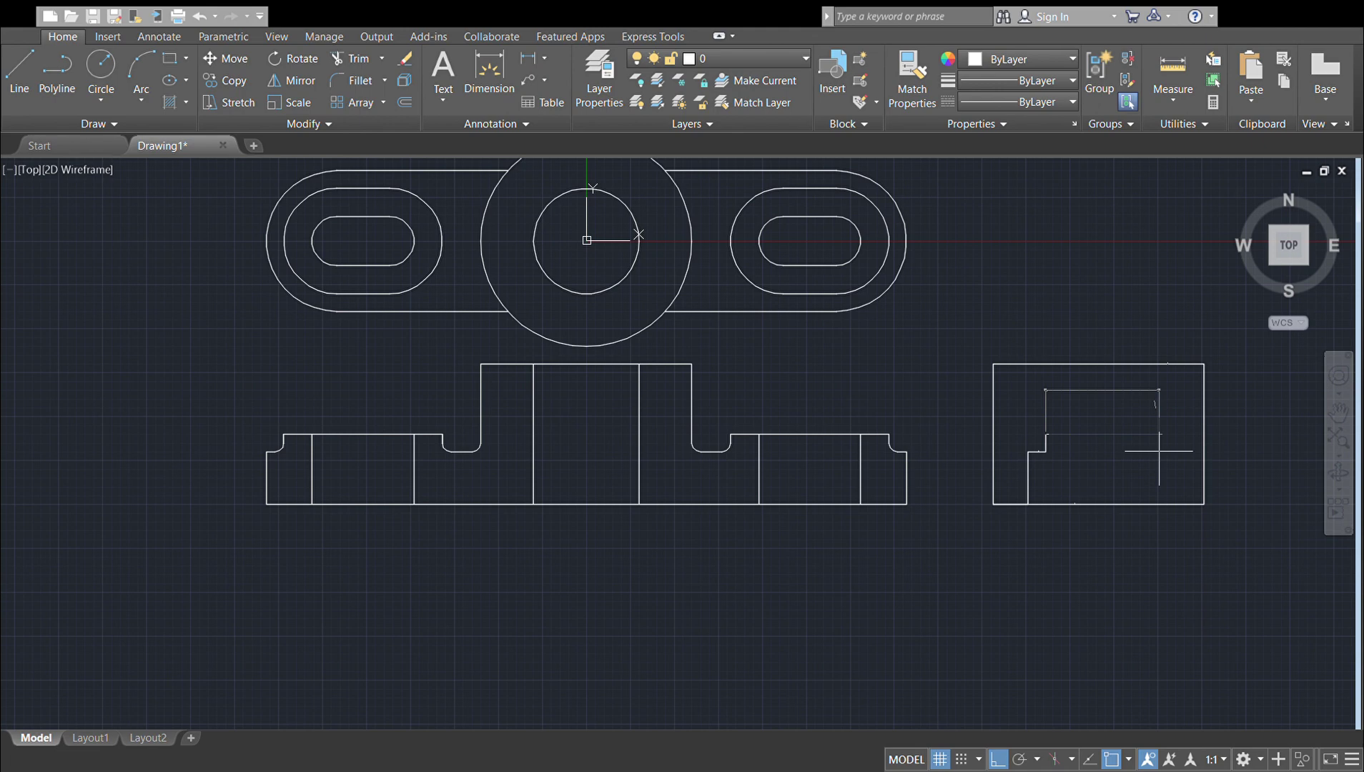
left_click(1159, 452)
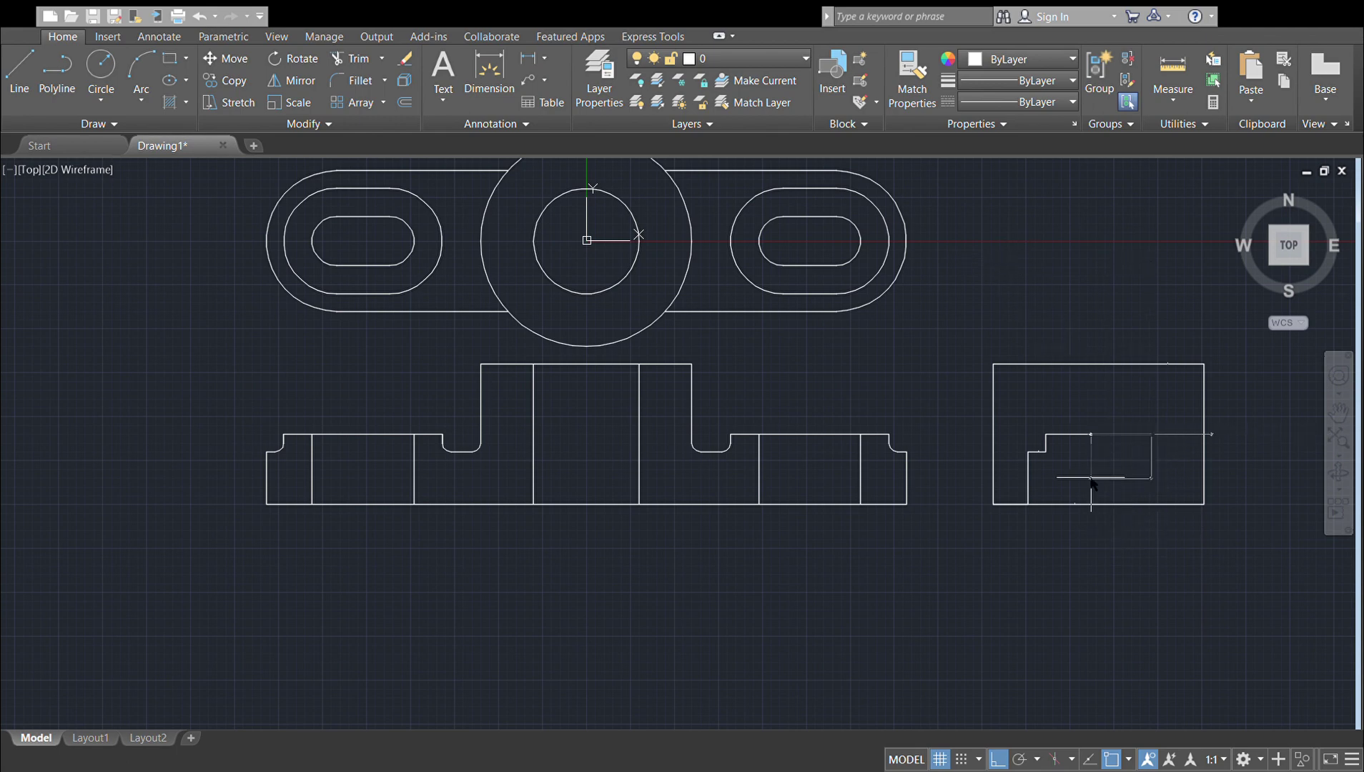
left_click(1132, 434)
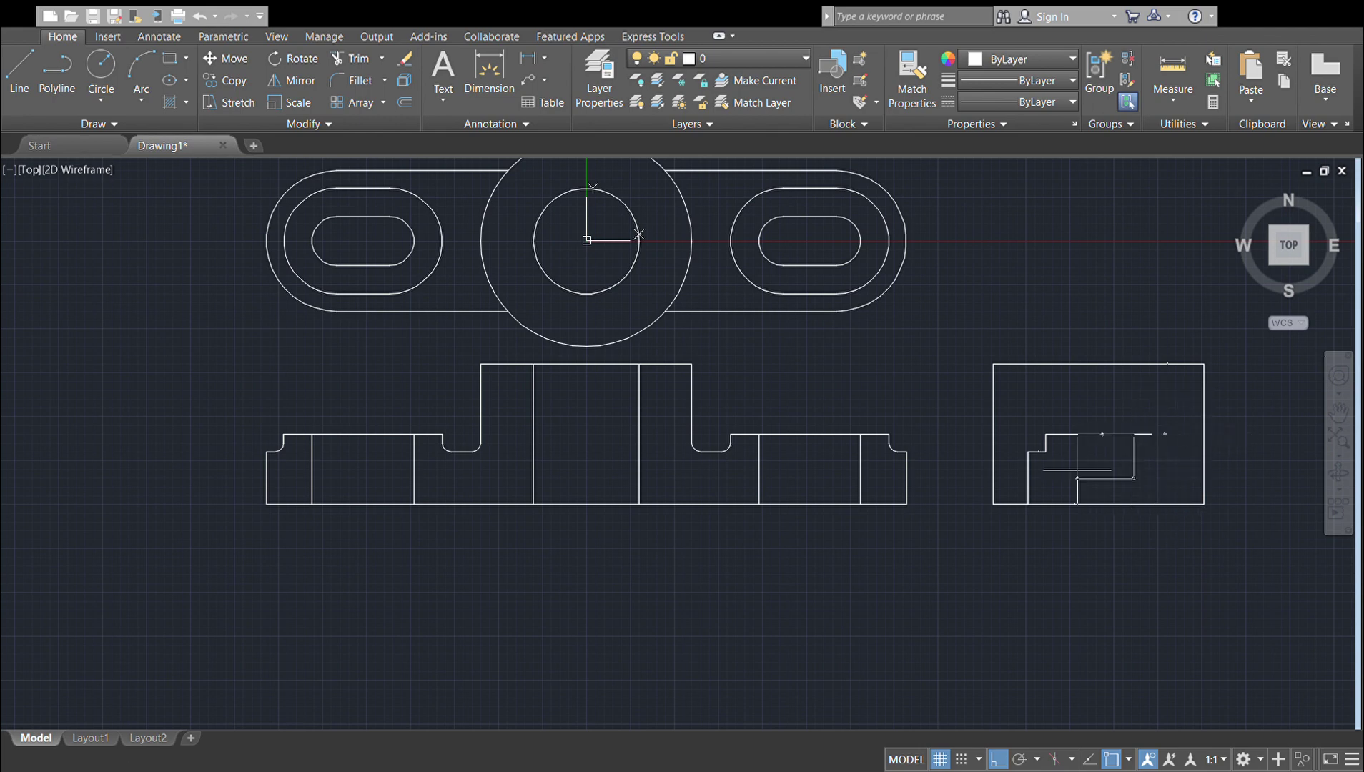
left_click(1089, 488)
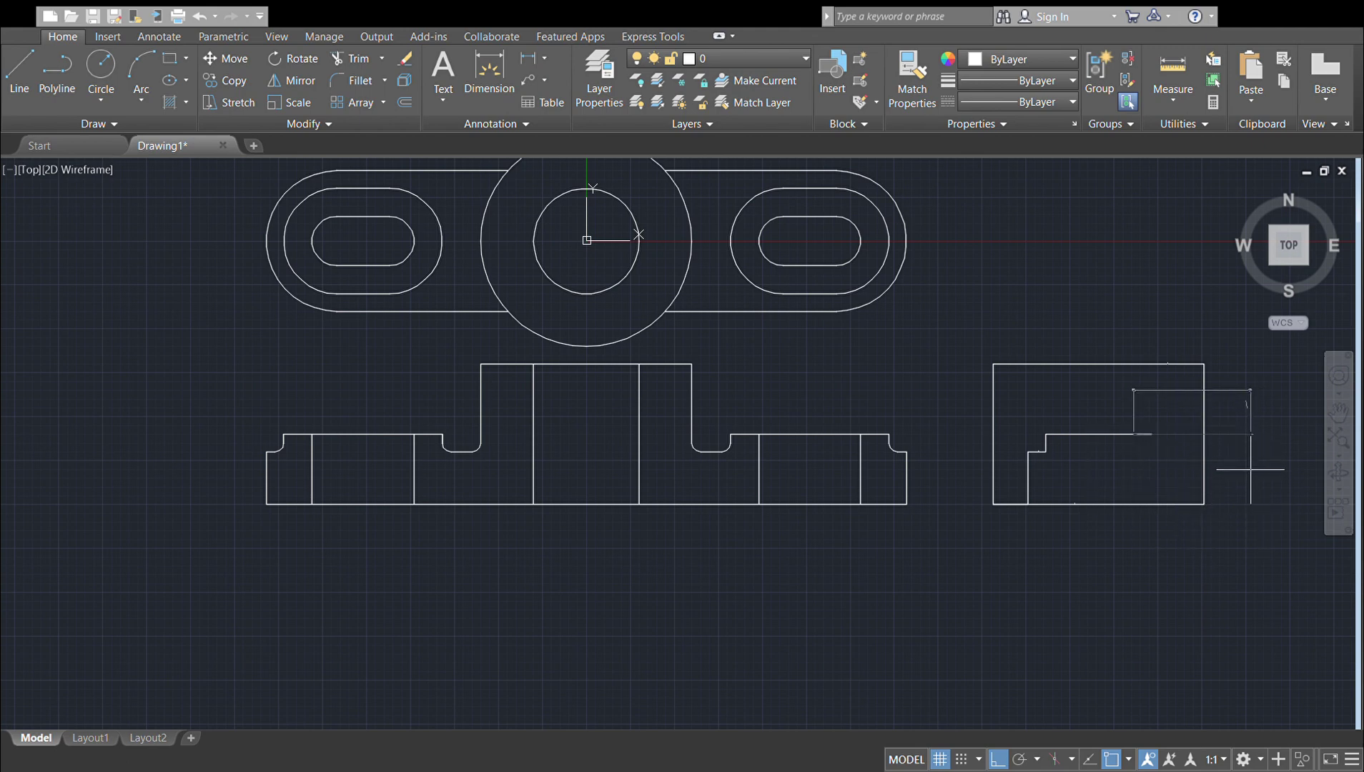
key("Escape")
Step: Undo the earlier interior lines and discard a misplaced horizontal line across the side view
key("ctrl+z")
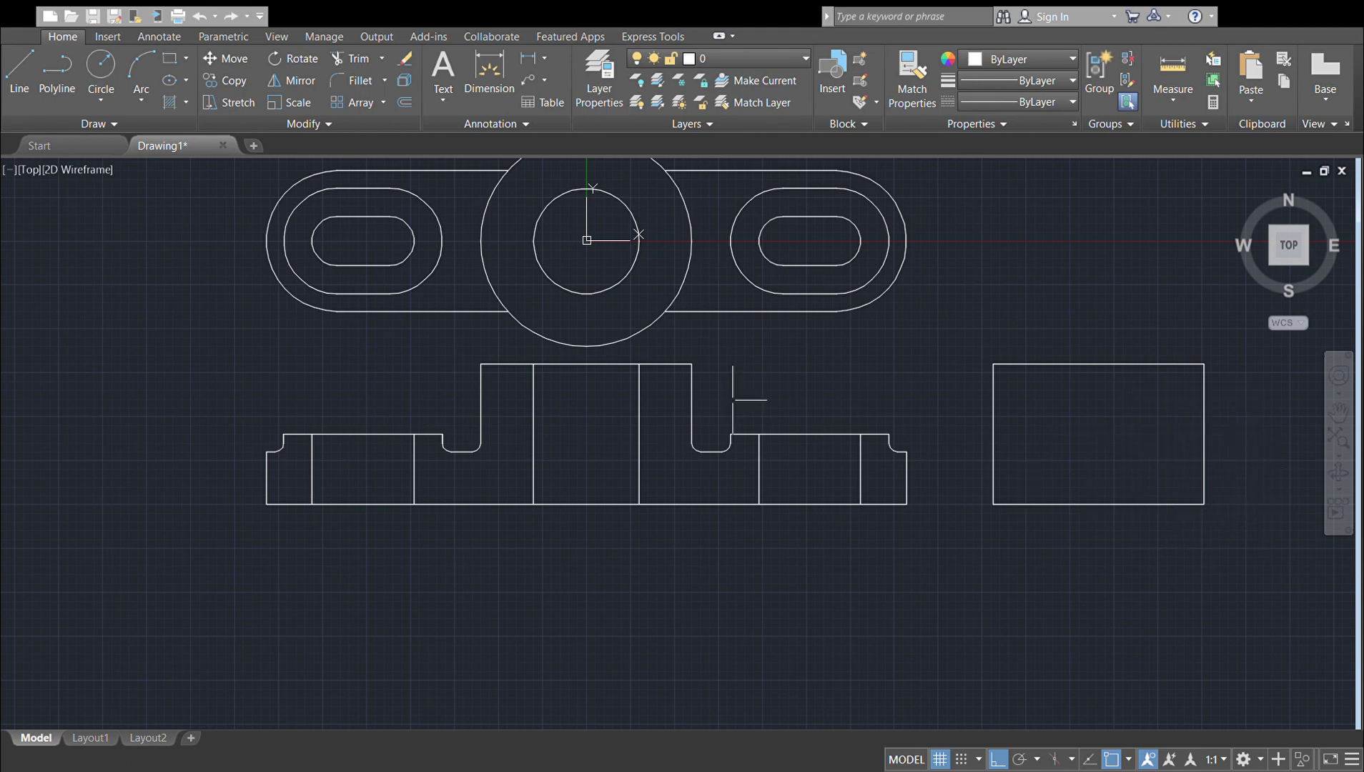
left_click(19, 71)
left_click(993, 459)
left_click(1052, 460)
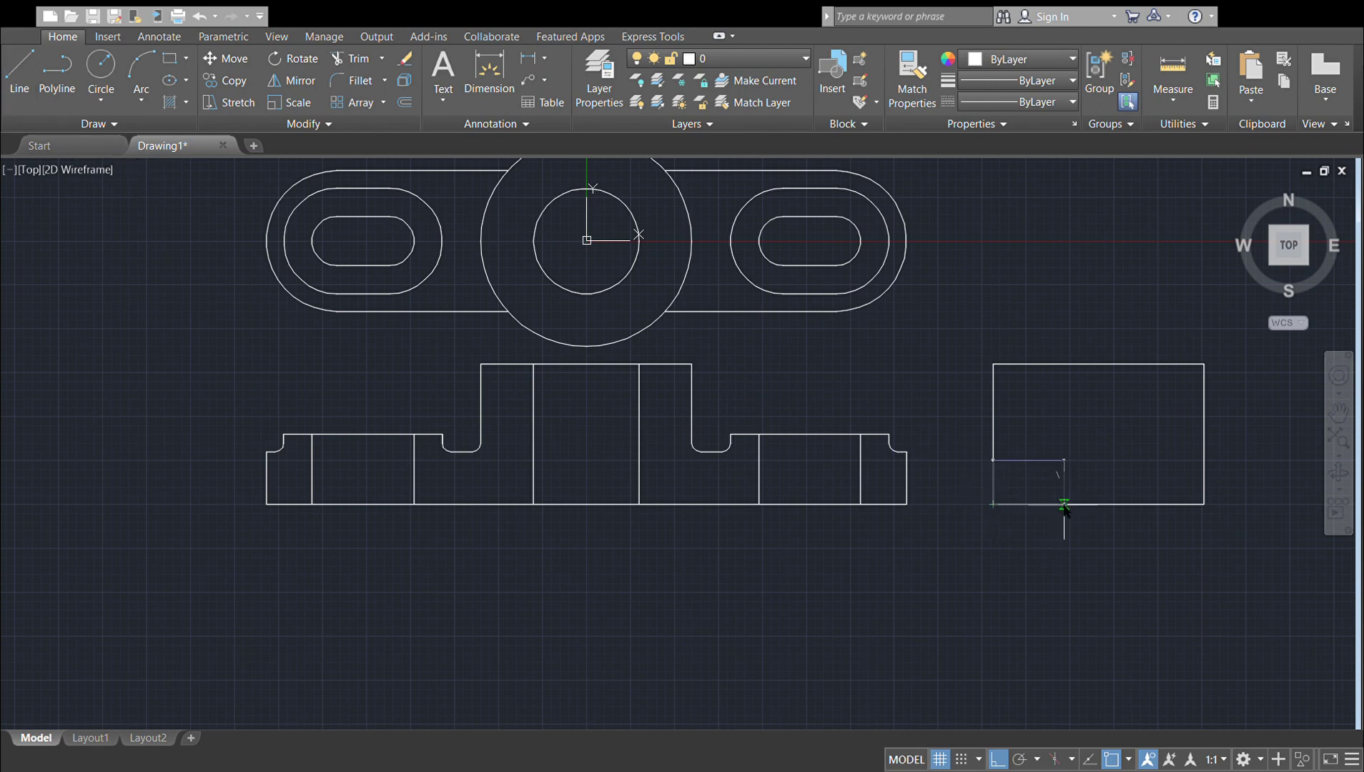
key("Escape")
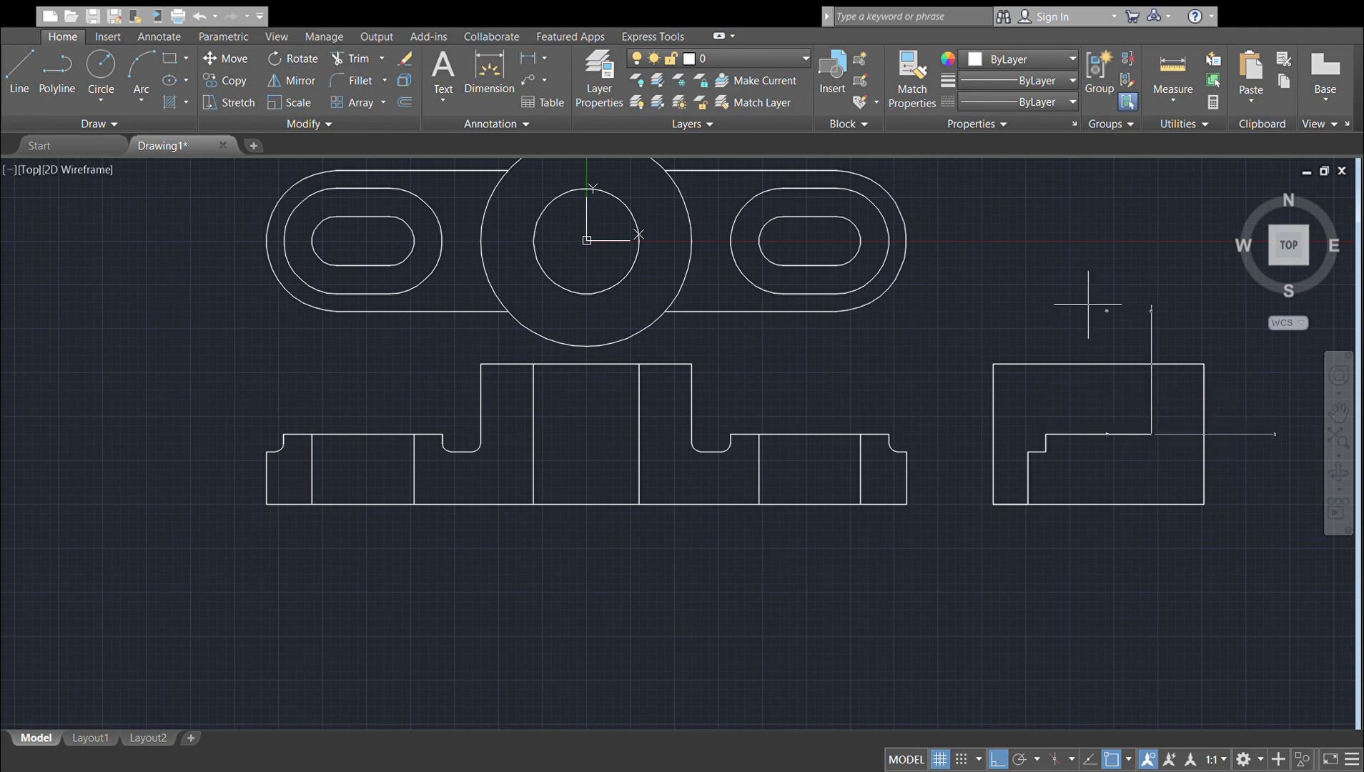
Step: Trace the step's top edge, a 5-unit ledge, and its drop to the bottom edge
left_click(1105, 433)
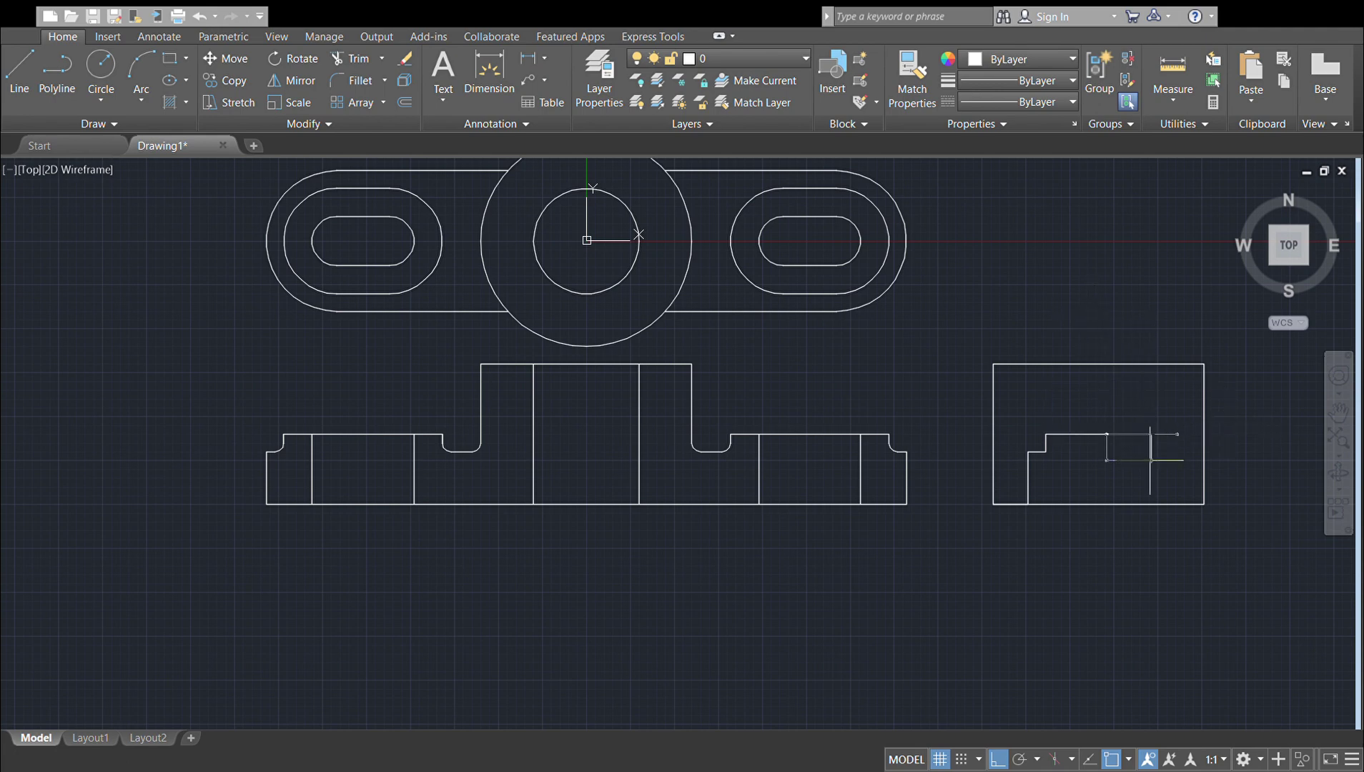
left_click(1150, 457)
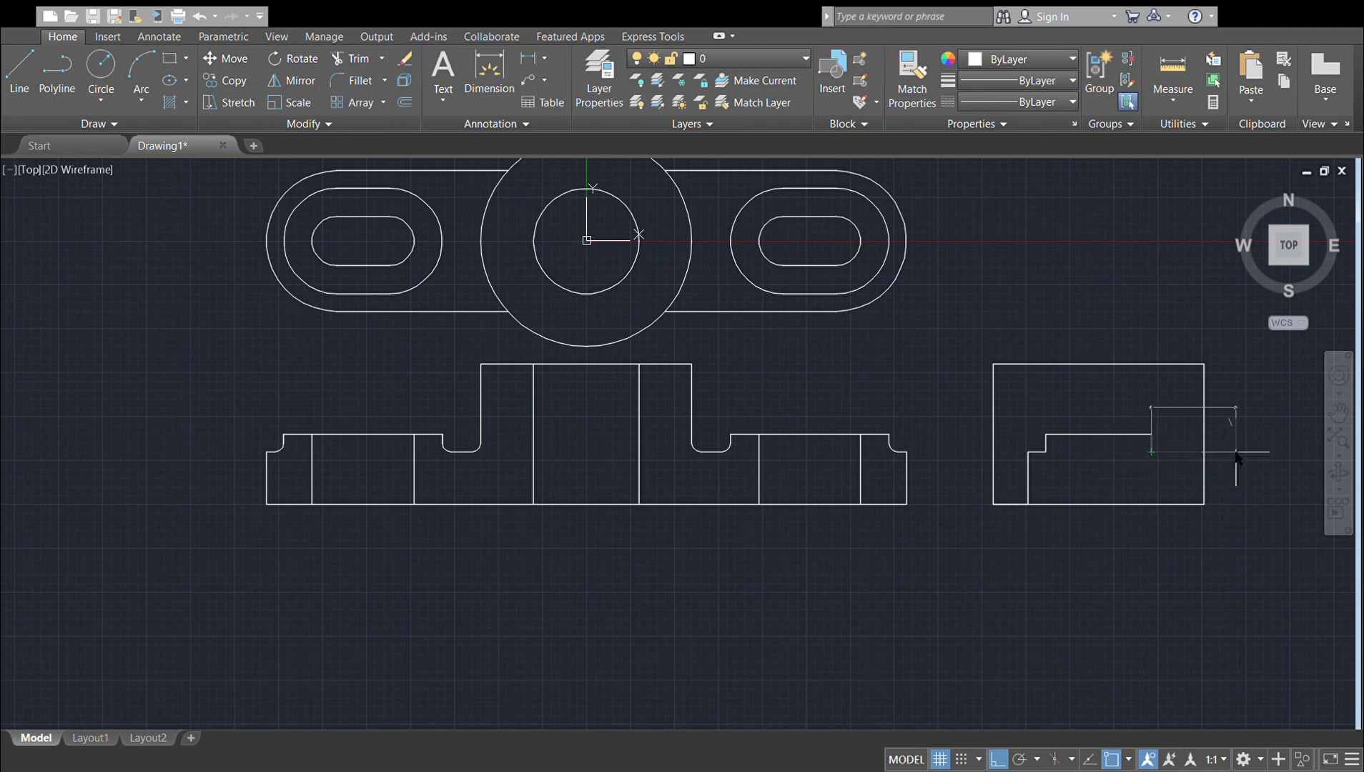
type("5")
key("Return")
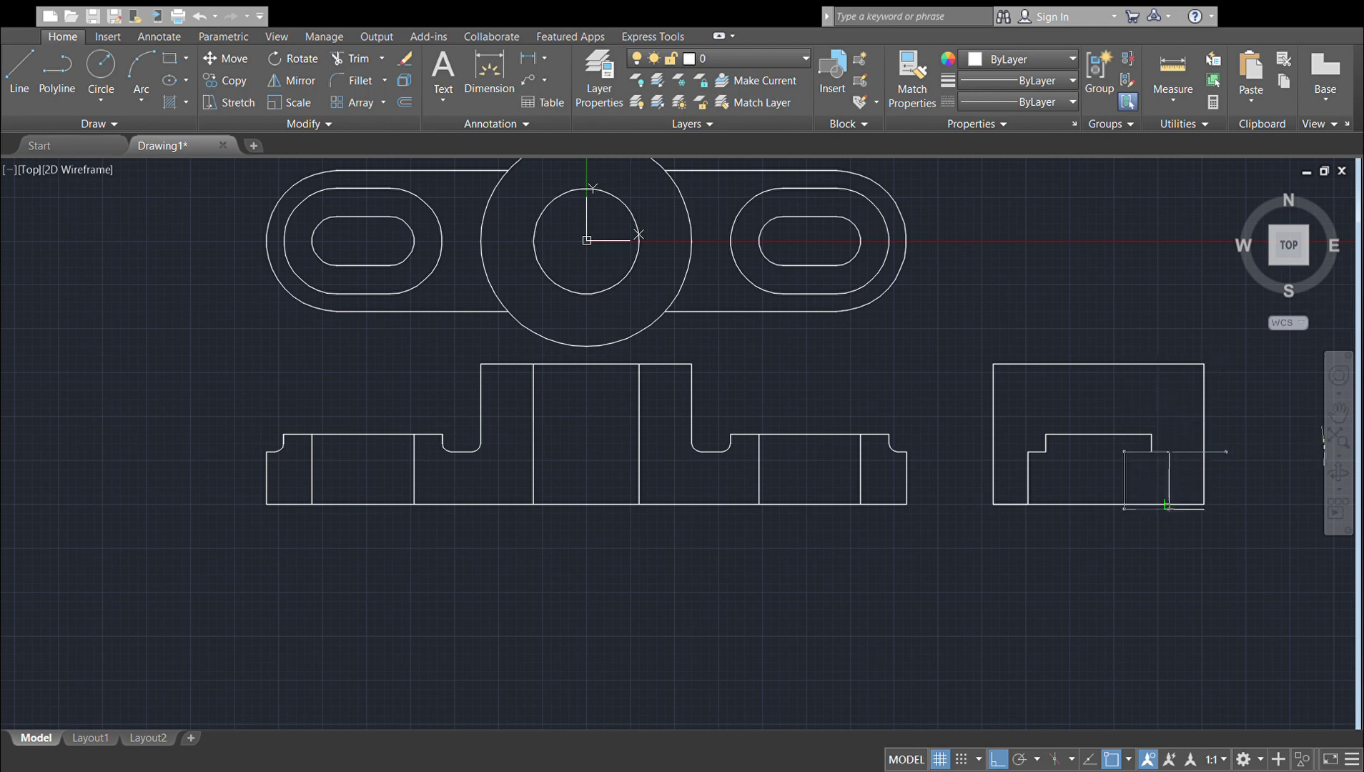
left_click(1169, 504)
key("Escape")
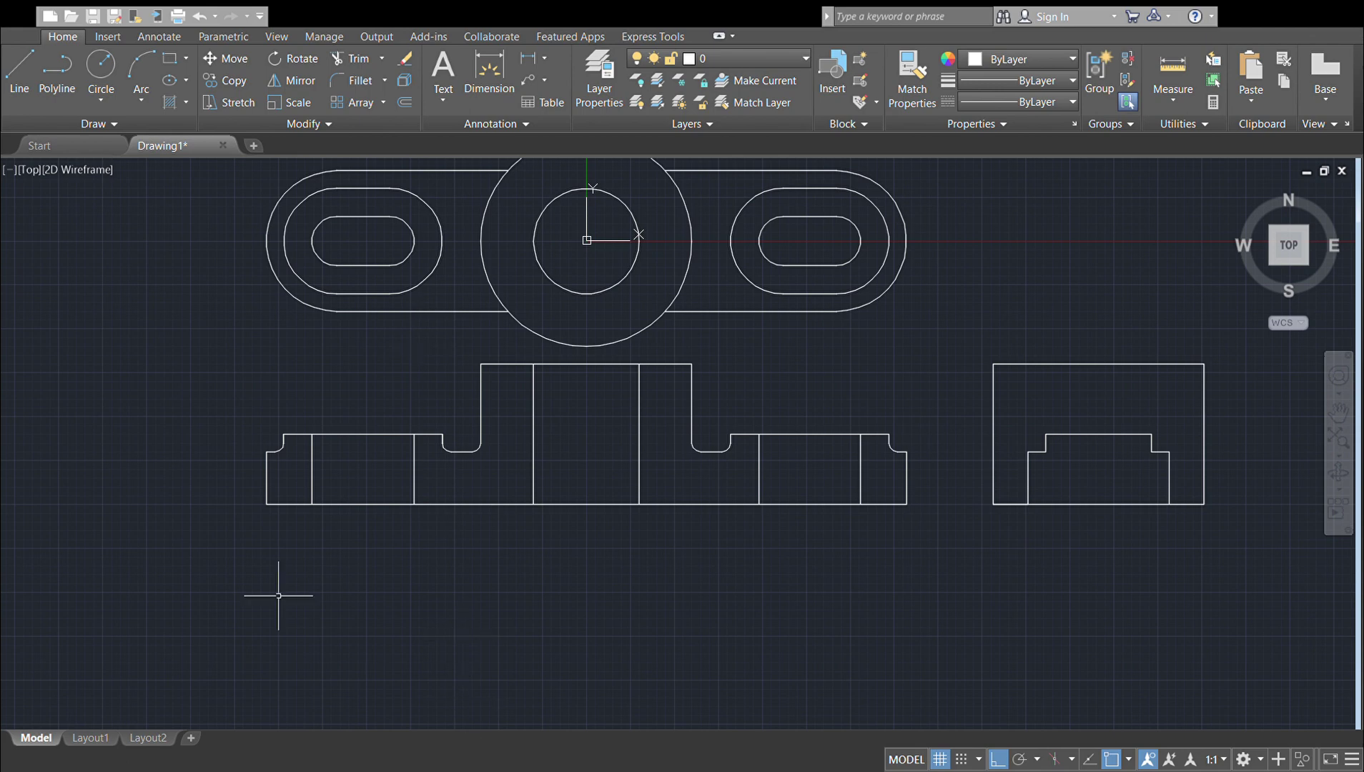
Step: Start and cancel line attempts from the step's top-left corner
left_click(333, 61)
left_click(19, 78)
left_click(1045, 434)
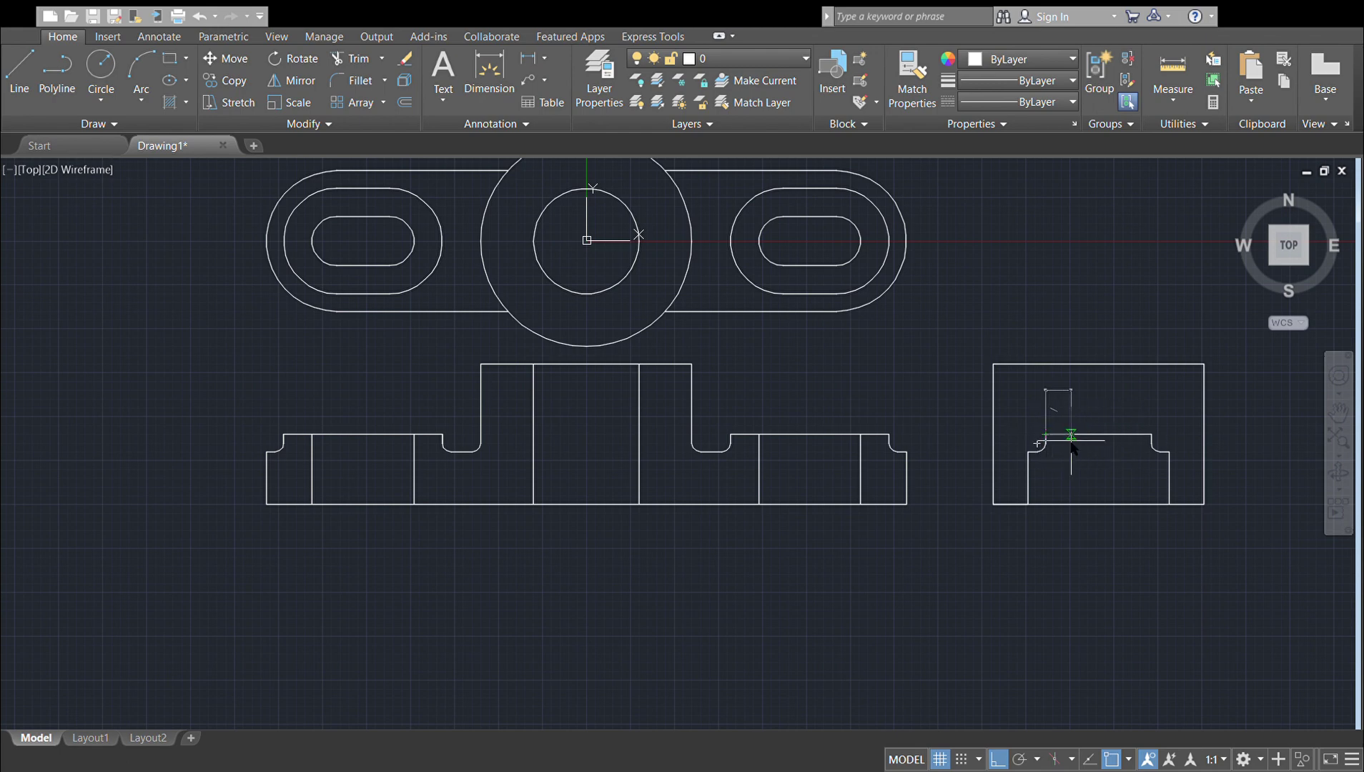
key("Escape")
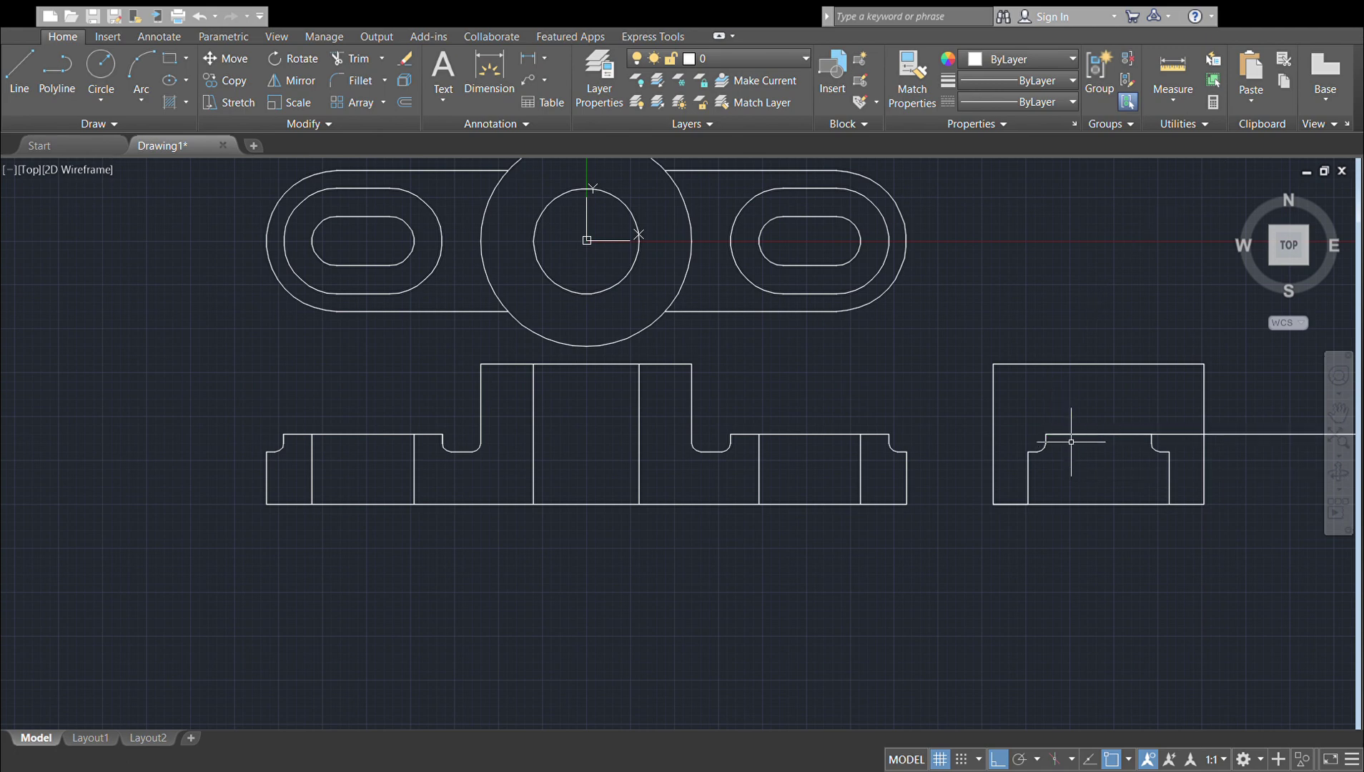
left_click(19, 72)
key("Escape")
Step: Delete the stray horizontal line and begin a new line along the step's top from its corner
left_click(1272, 435)
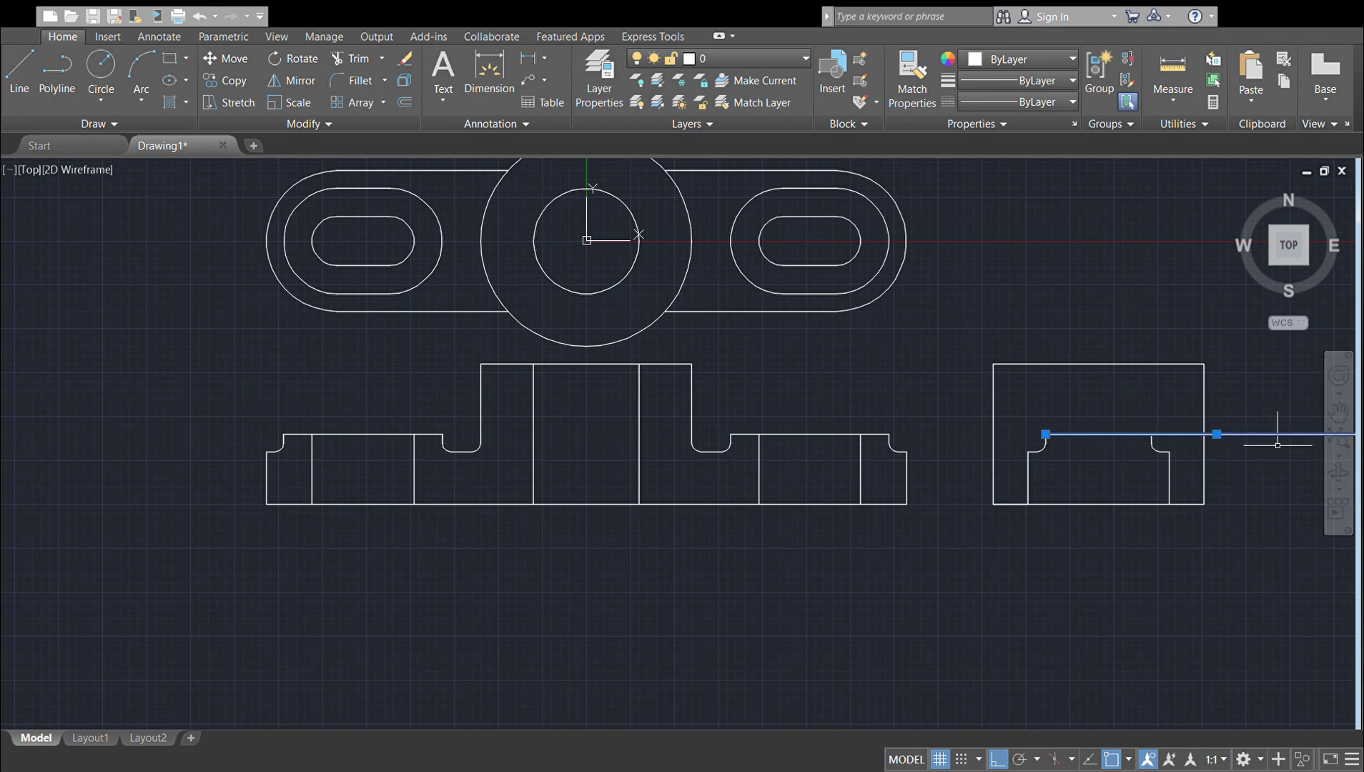
key("Delete")
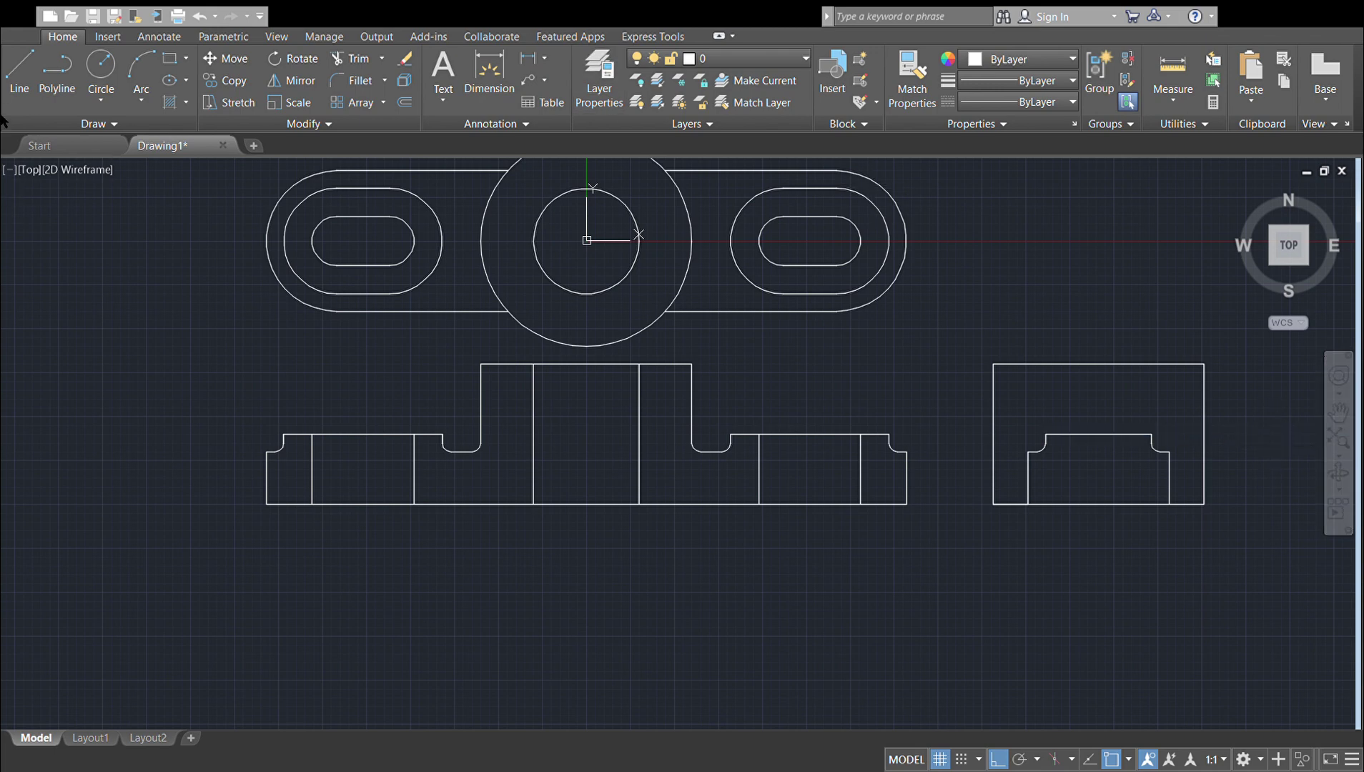
left_click(20, 72)
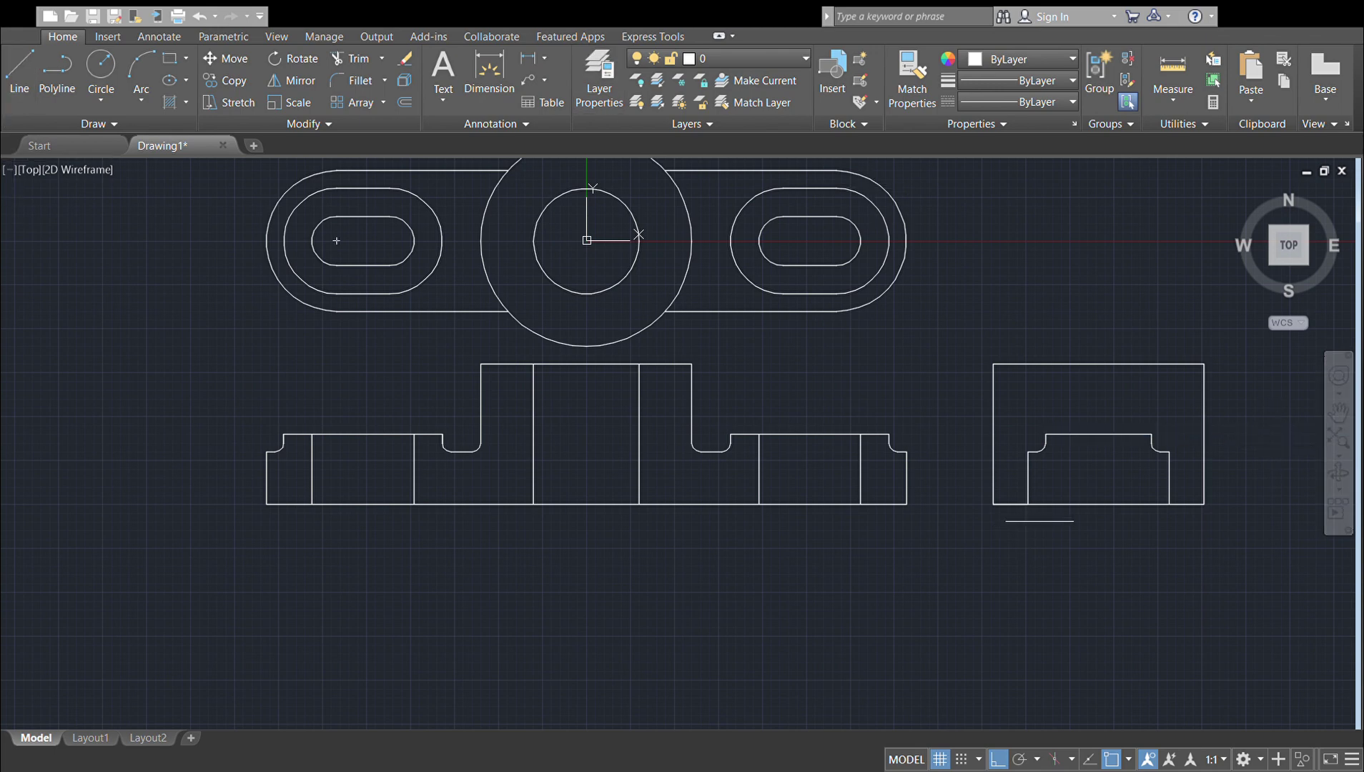
left_click(1045, 433)
left_click(1073, 434)
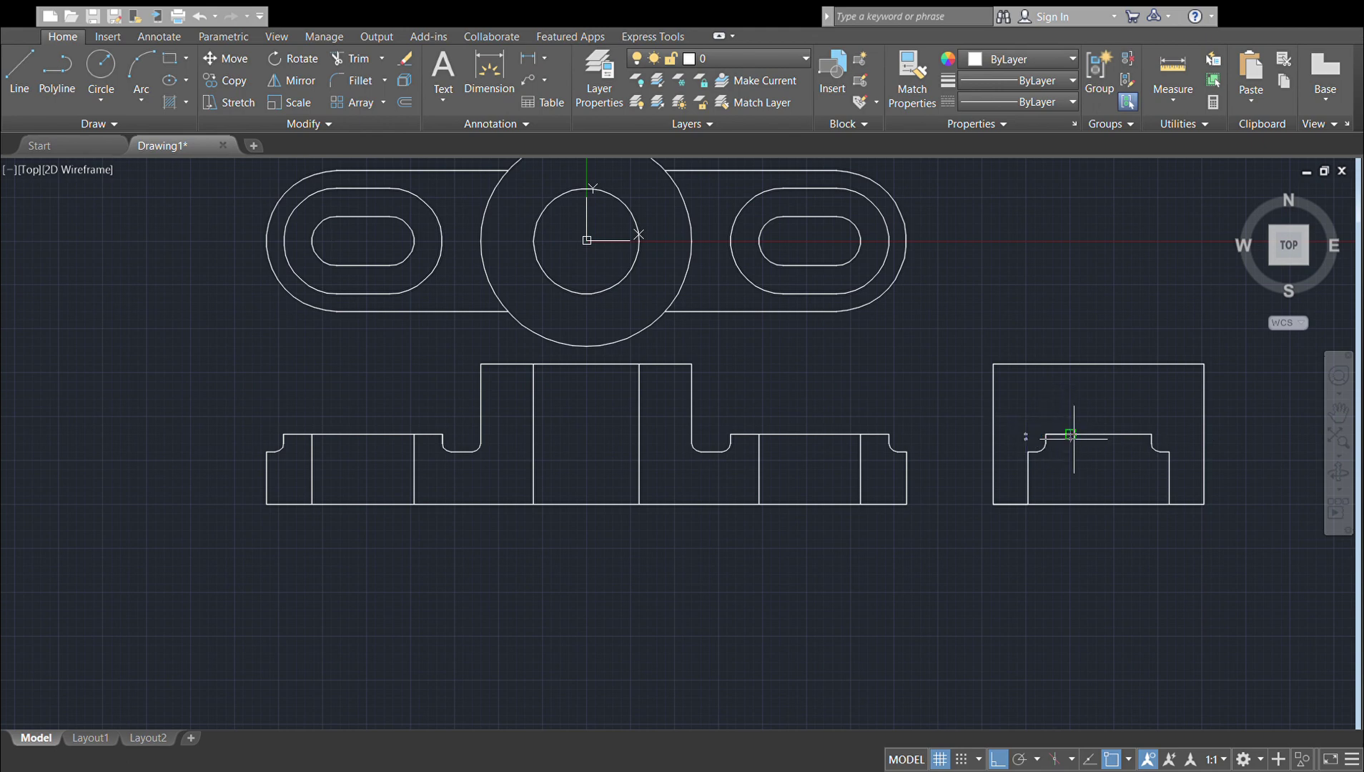
Step: Draw two vertical lines from the step up to the side view's top edge
left_click(1070, 364)
key("Return")
left_click(1151, 478)
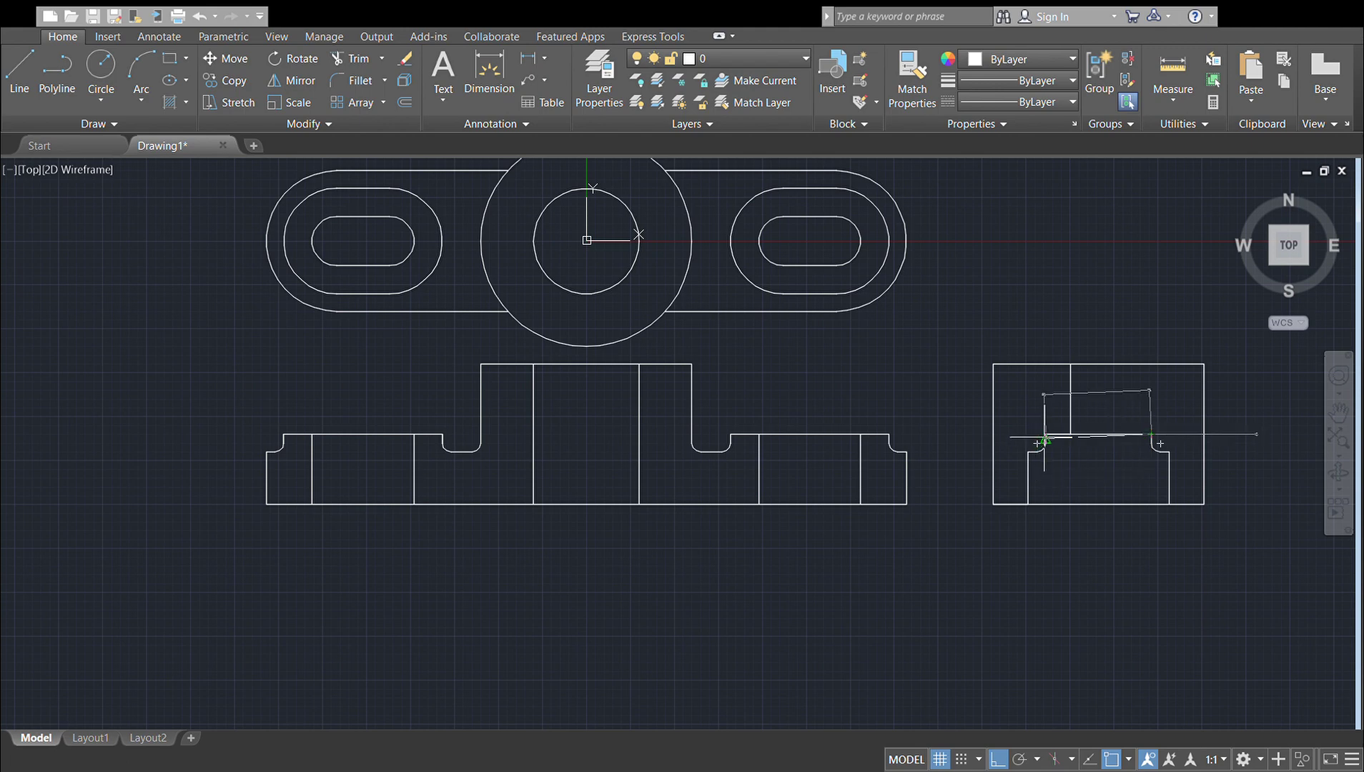
left_click(1103, 434)
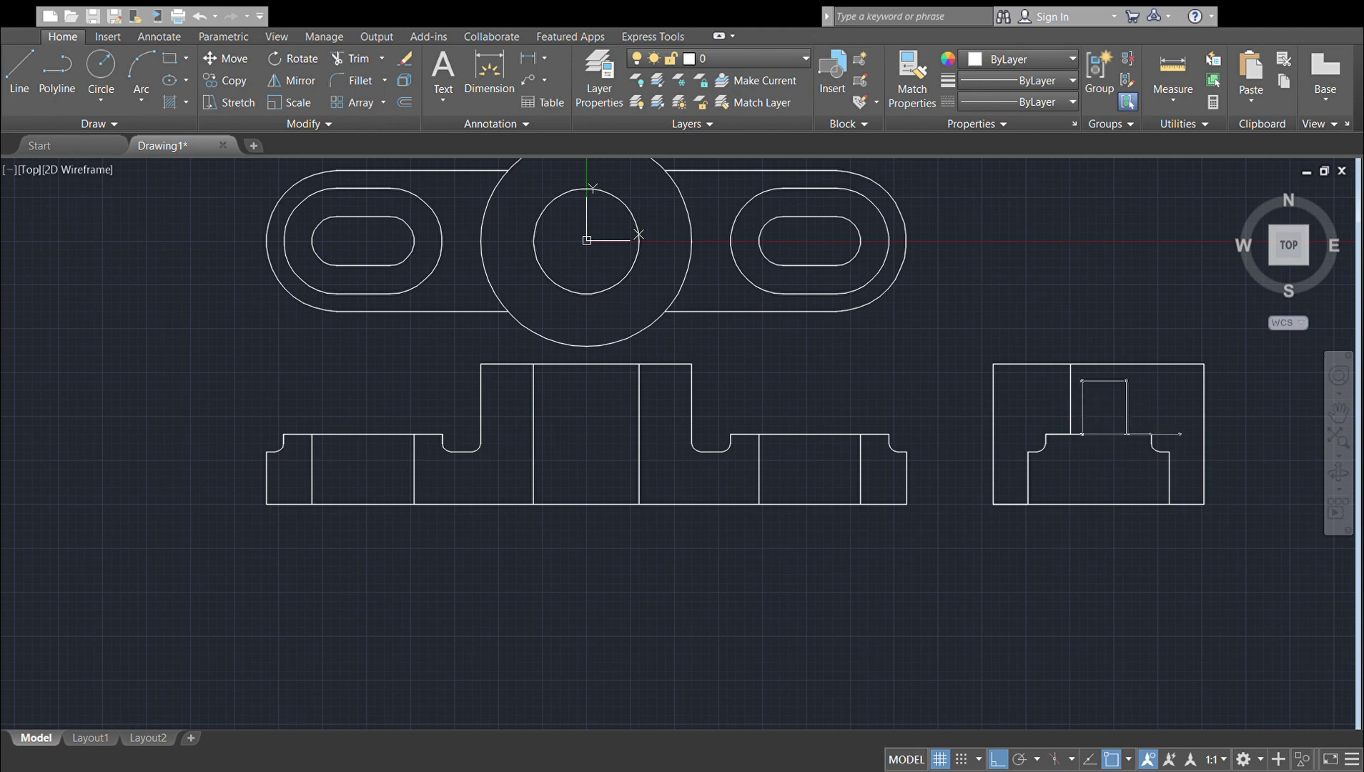
left_click(1127, 365)
left_click(19, 72)
Step: Grip-stretch both vertical lines down to the side view's bottom edge
left_click(1070, 403)
left_click(1070, 434)
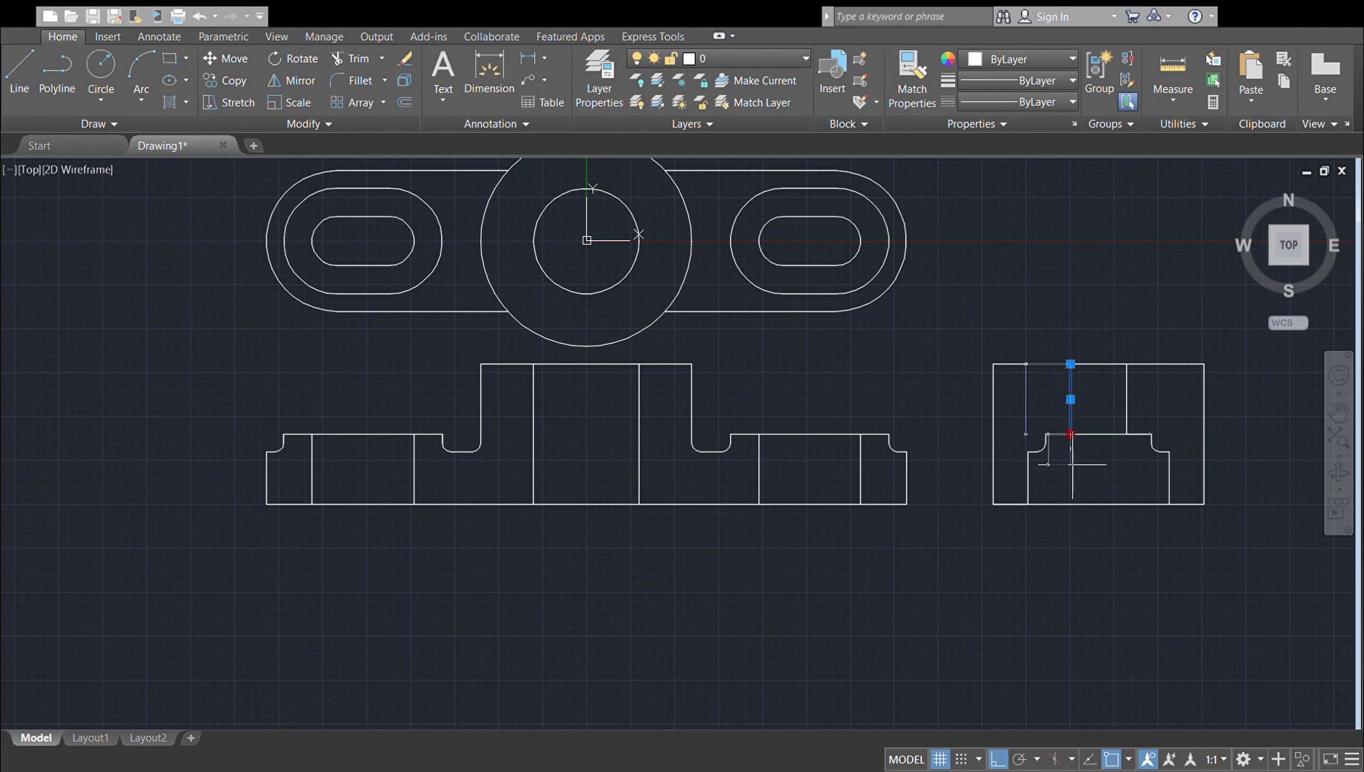
left_click(1070, 504)
key("Escape")
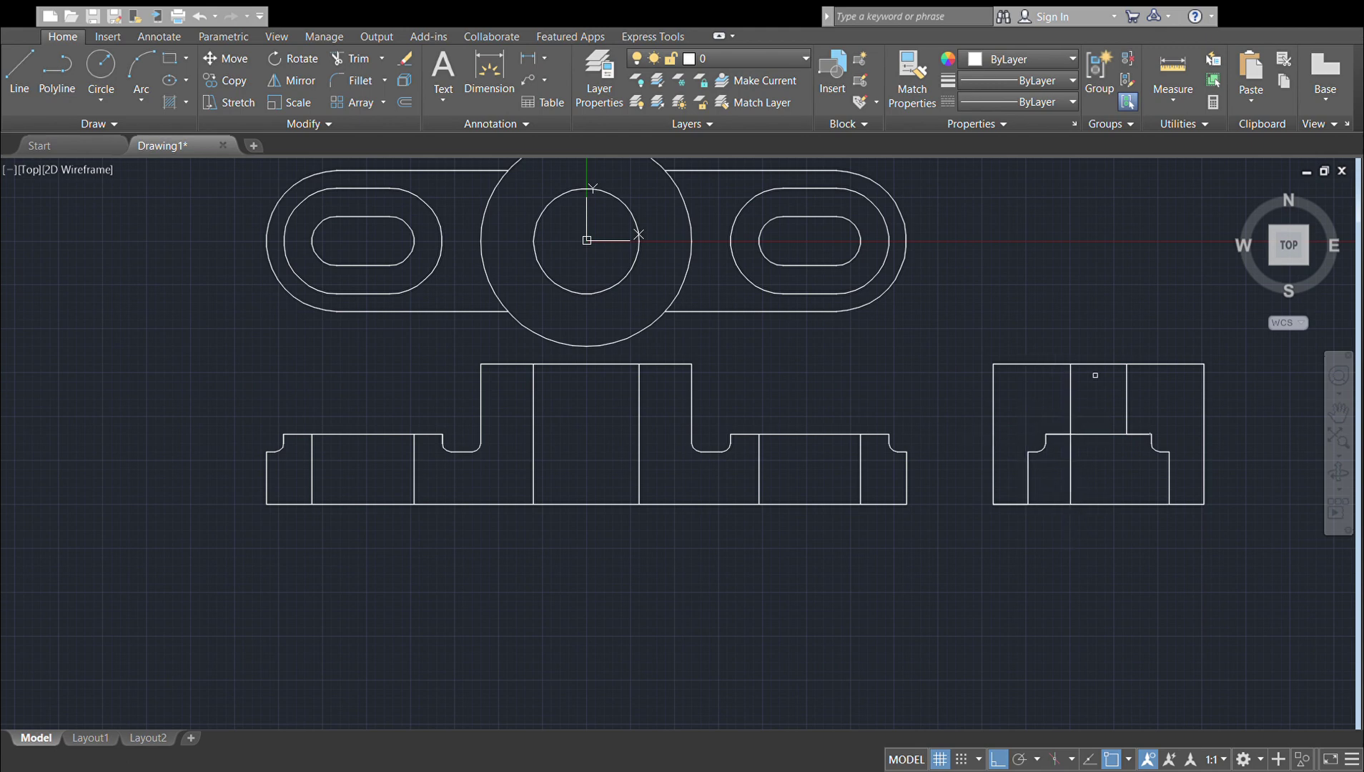
left_click(1127, 404)
left_click(1126, 434)
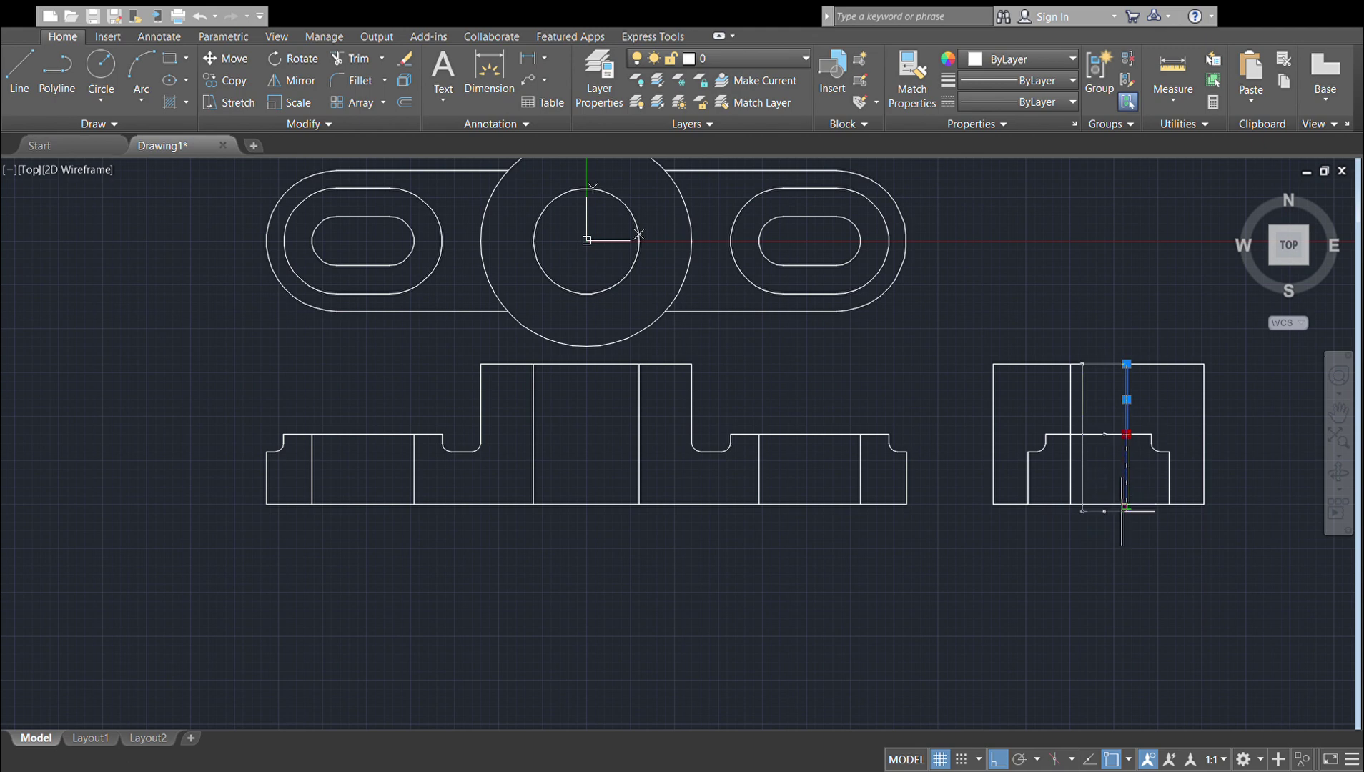
left_click(1127, 504)
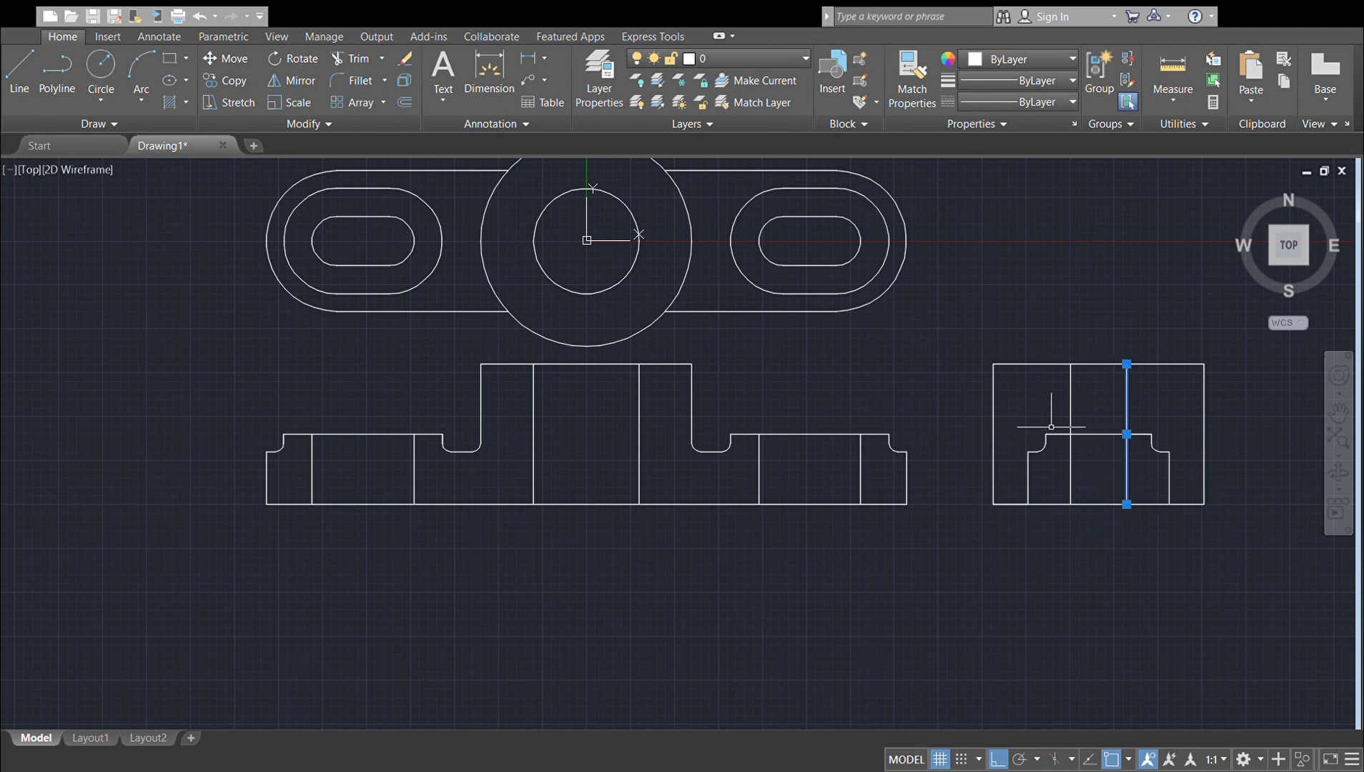
key("Escape")
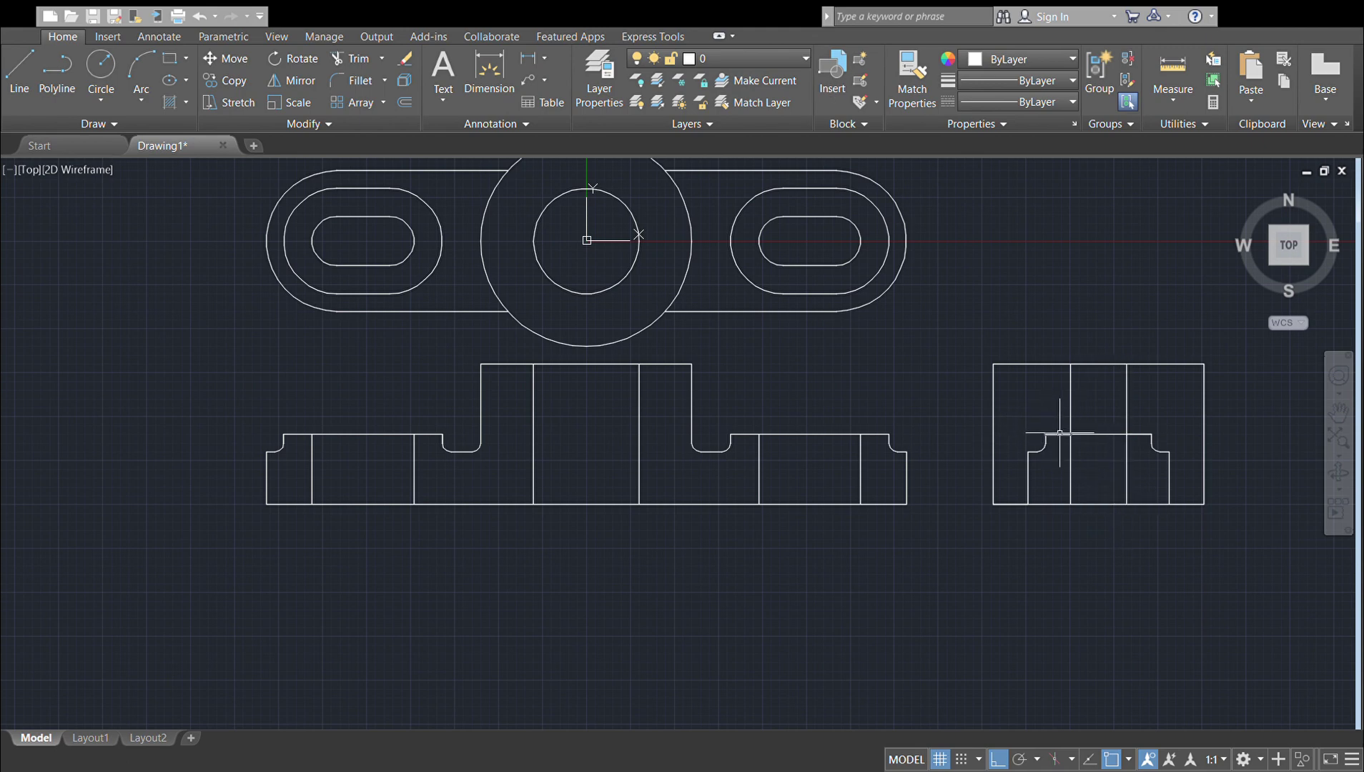
Step: Join the two step segments into one line and trim the verticals' upper parts
left_click(1058, 433)
left_click(1130, 434)
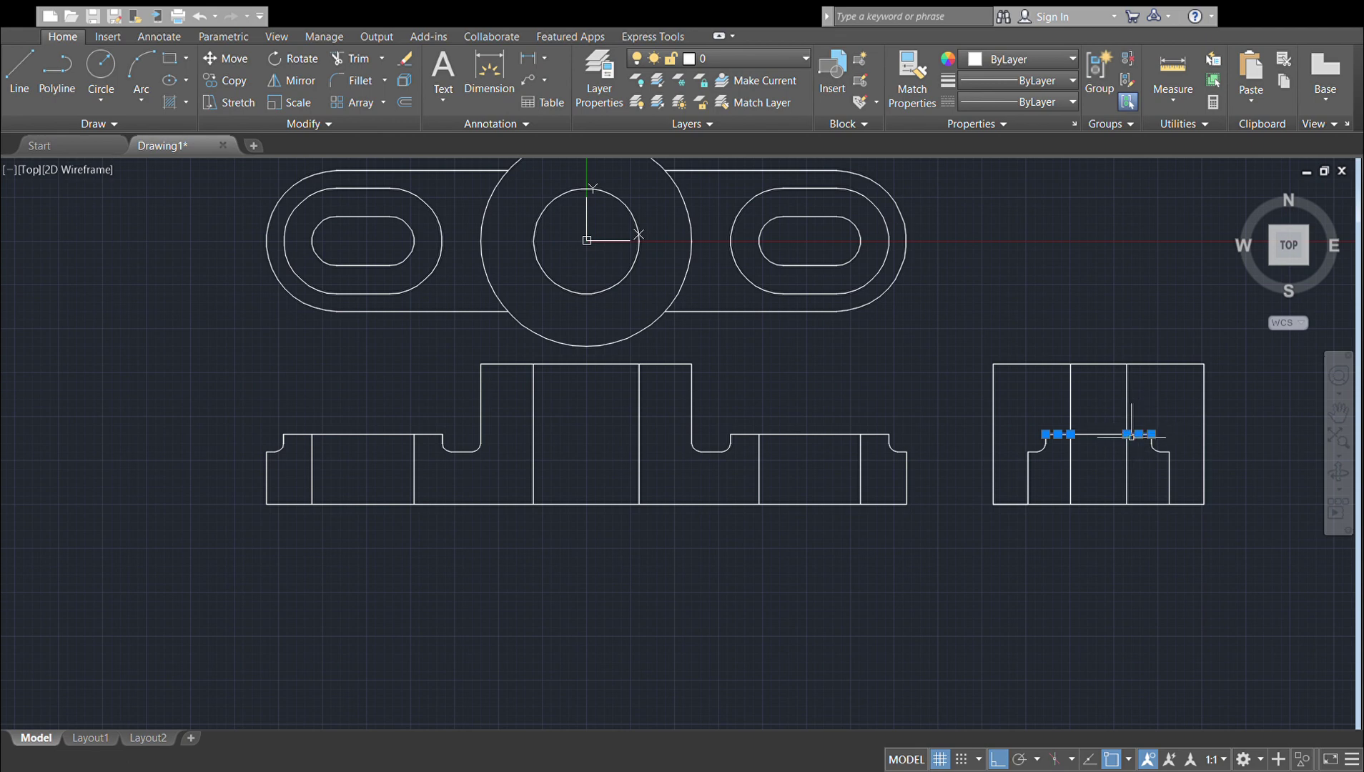
type("j")
key("Return")
left_click_drag(1099, 390, 1132, 403)
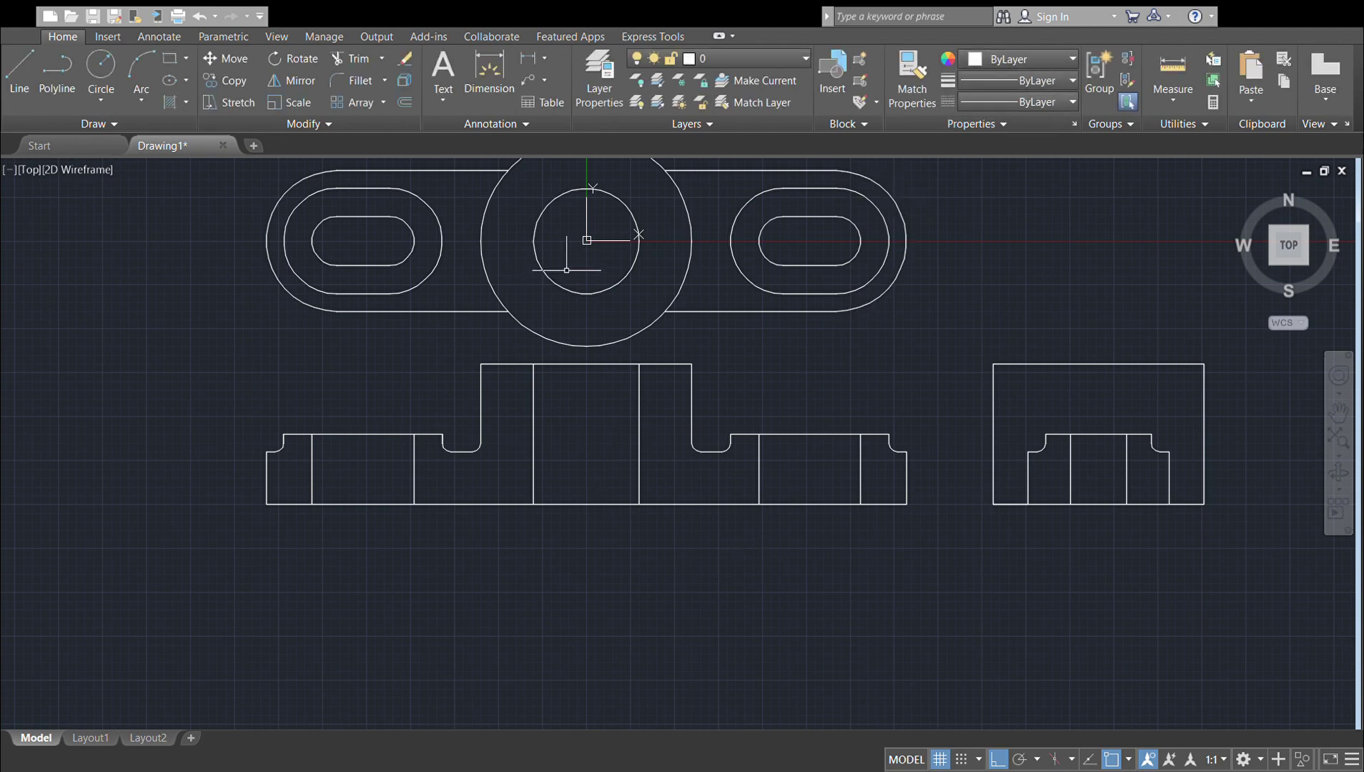
Step: Select the interior vertical edges in the front and side views
left_click(414, 471)
left_click(312, 463)
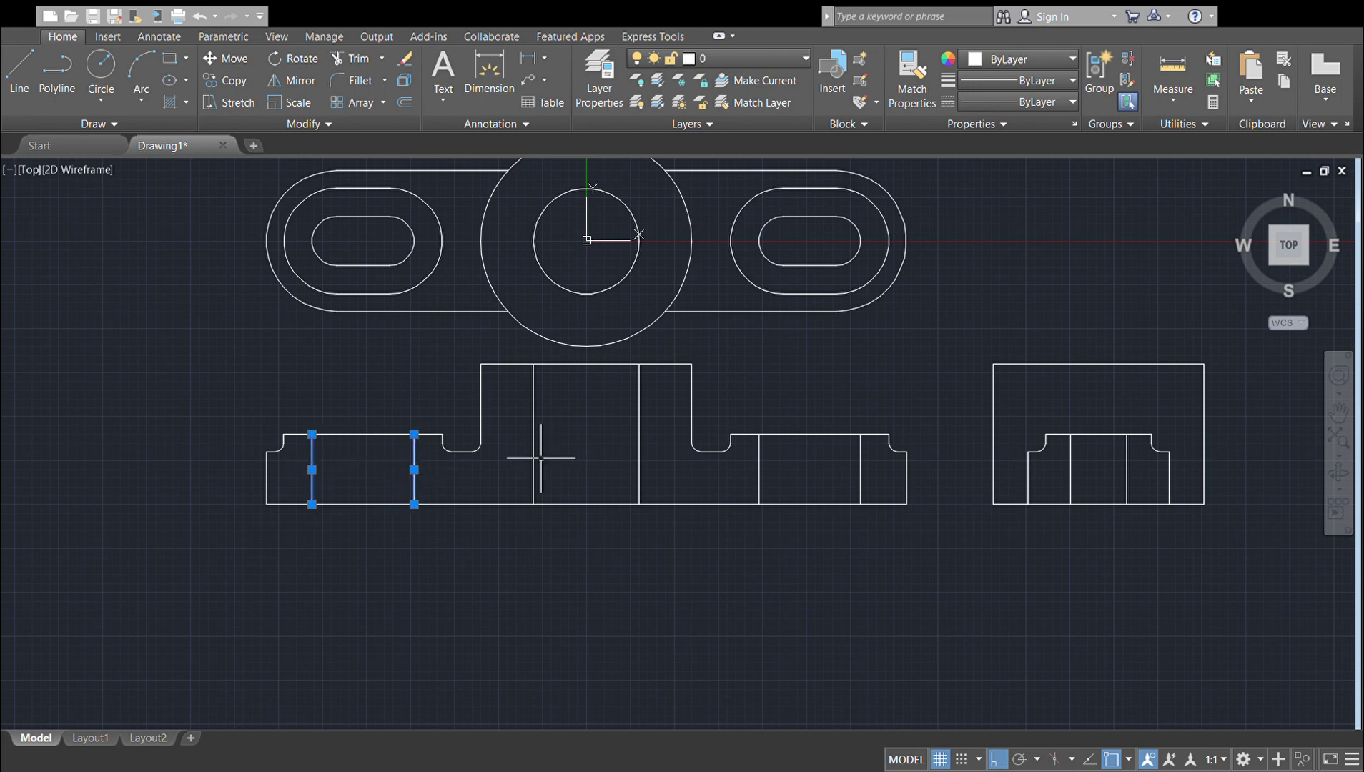
left_click(534, 457)
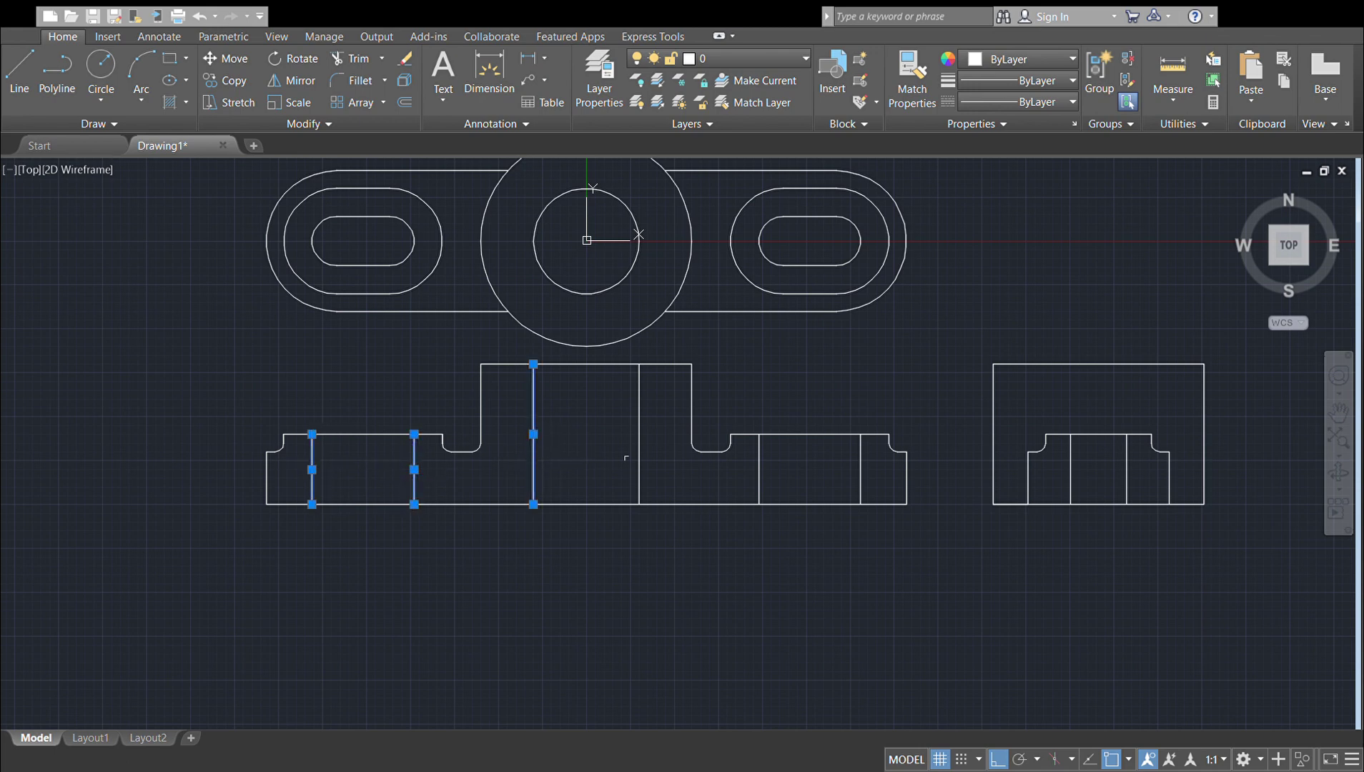
left_click(639, 456)
left_click(759, 463)
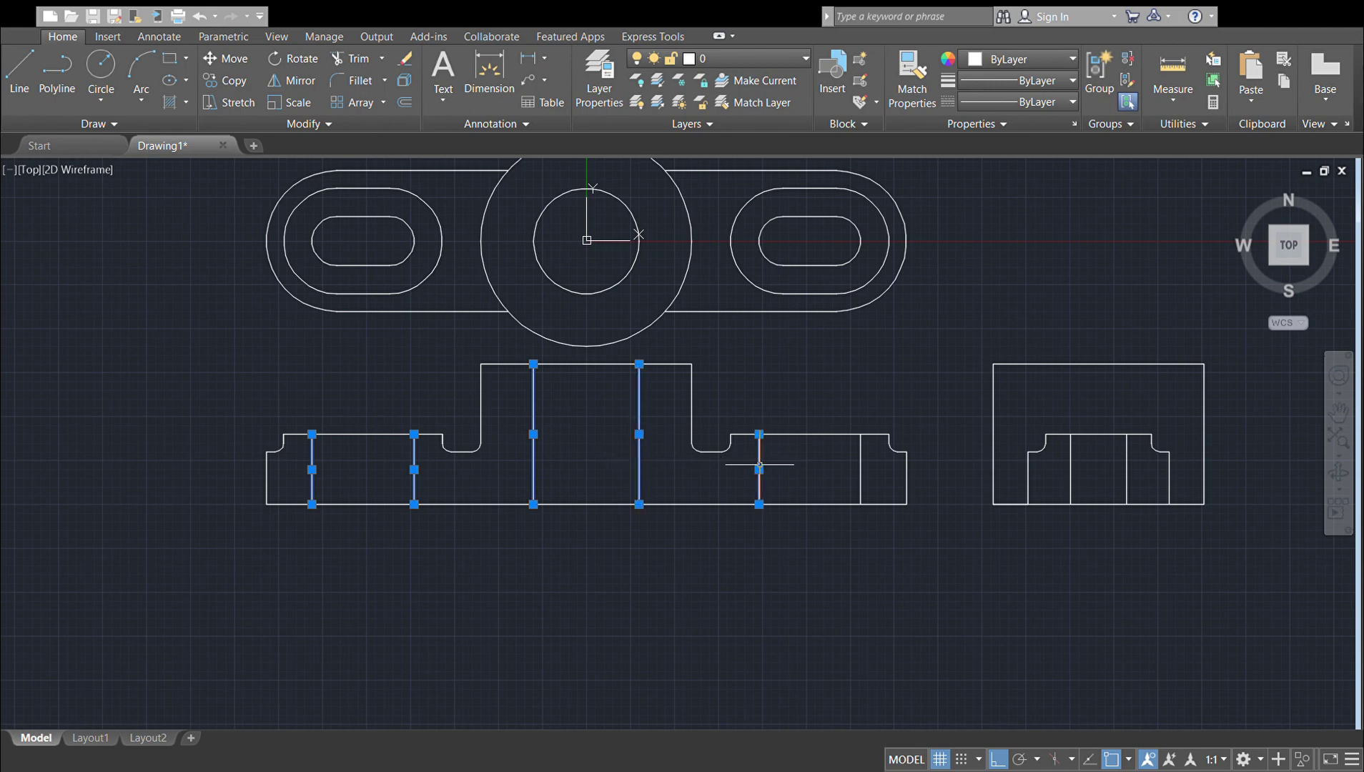
left_click(860, 462)
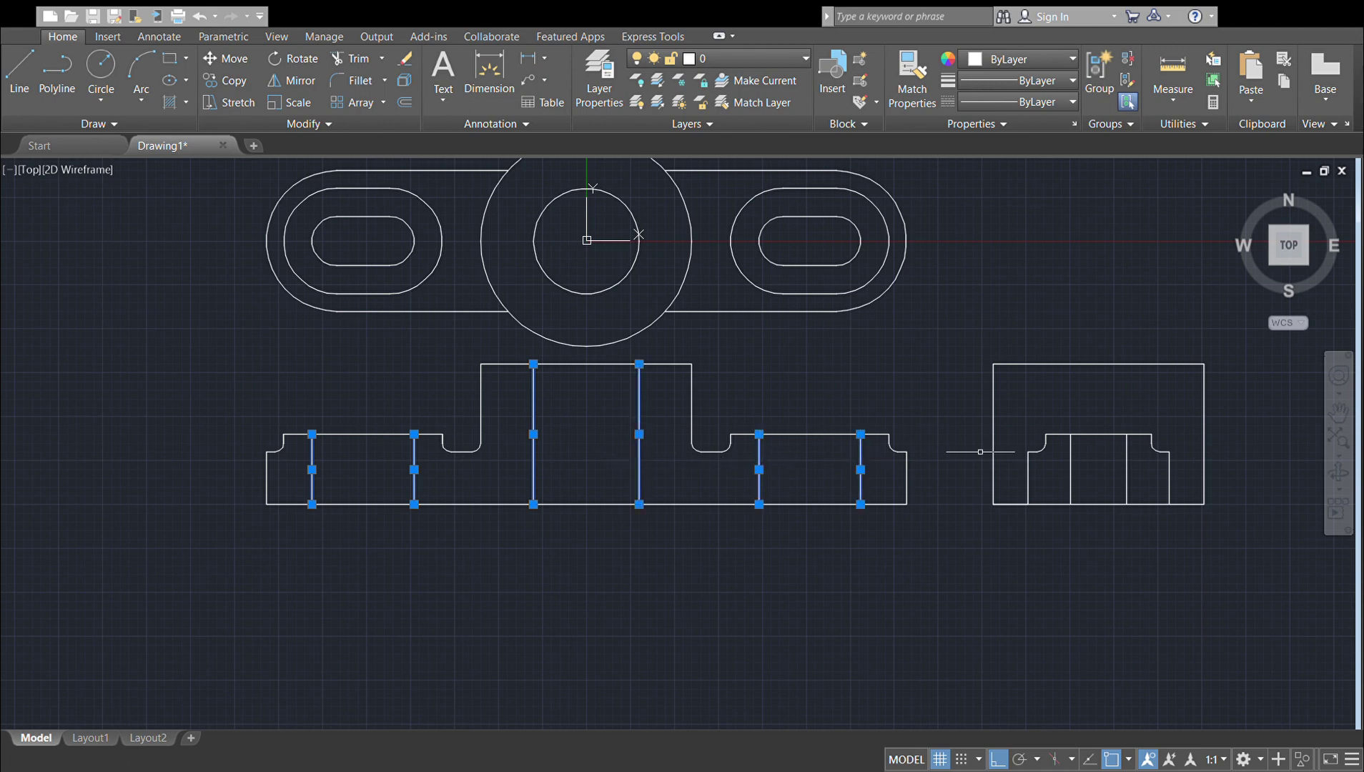
left_click(1029, 473)
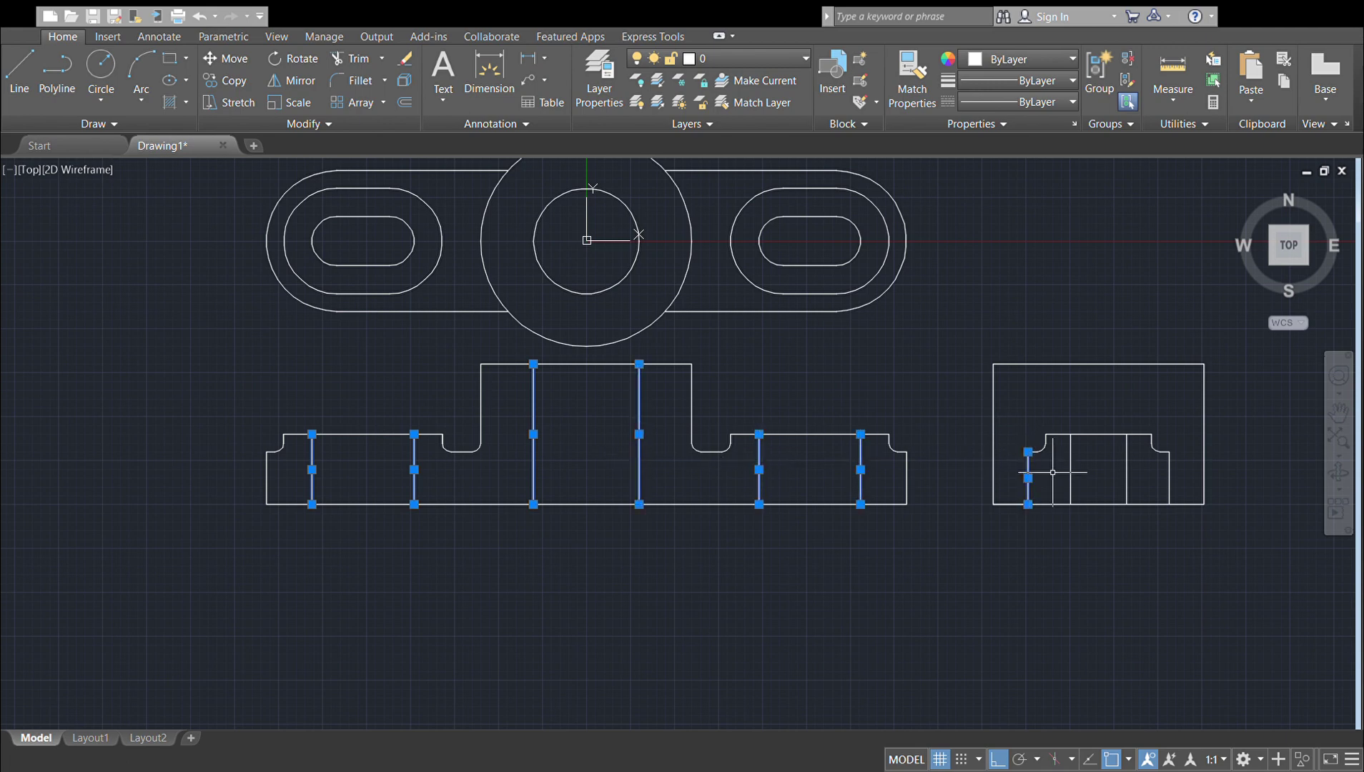
left_click(1128, 468)
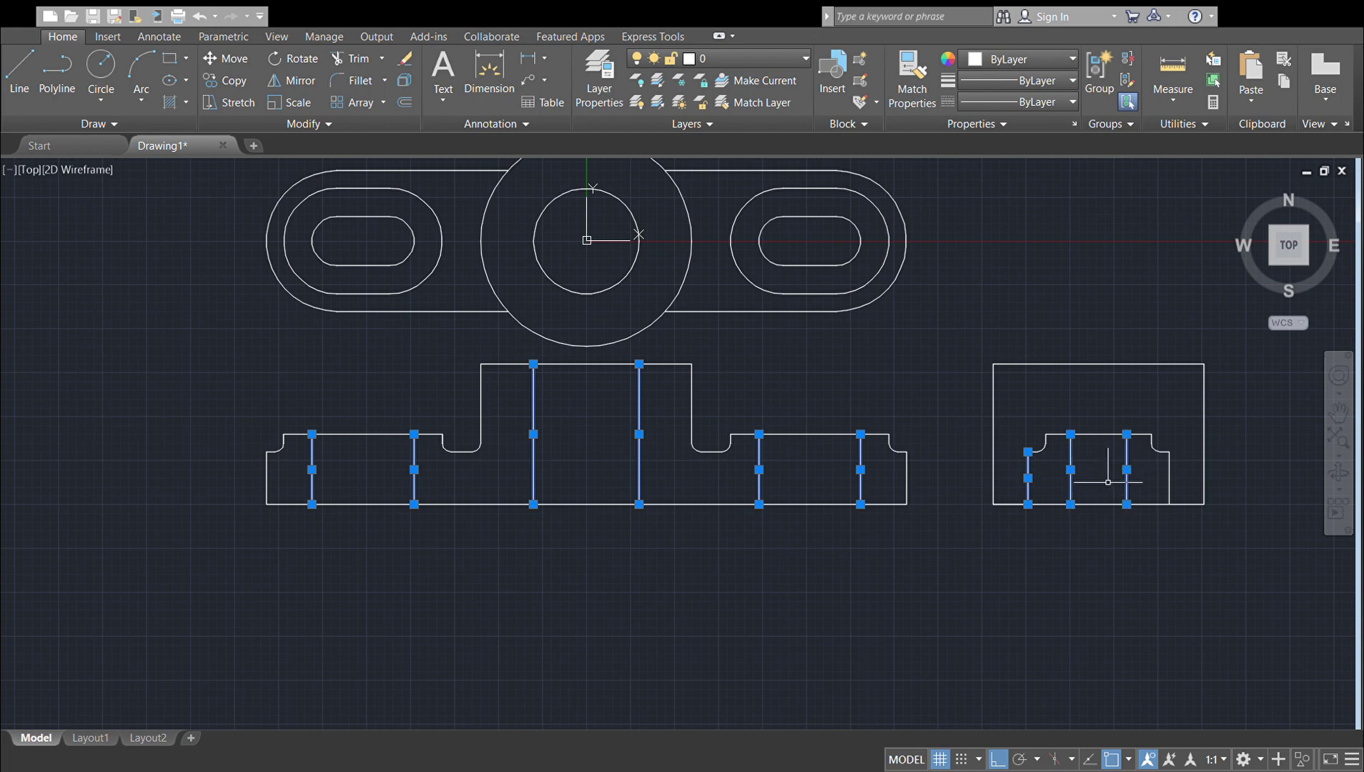
Step: Reselect the two side-view interior edges and change them to HIDDEN lines
key("Escape")
left_click(1070, 472)
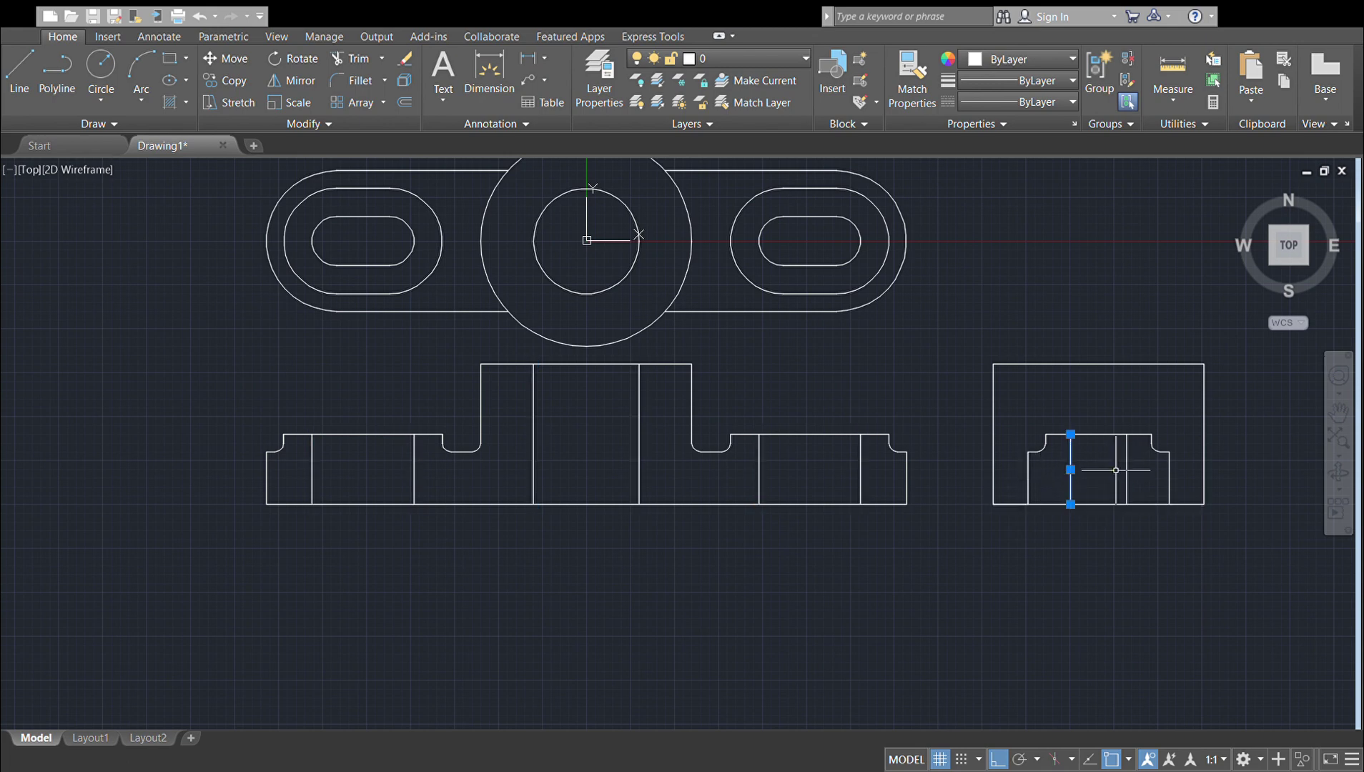
left_click(1127, 468)
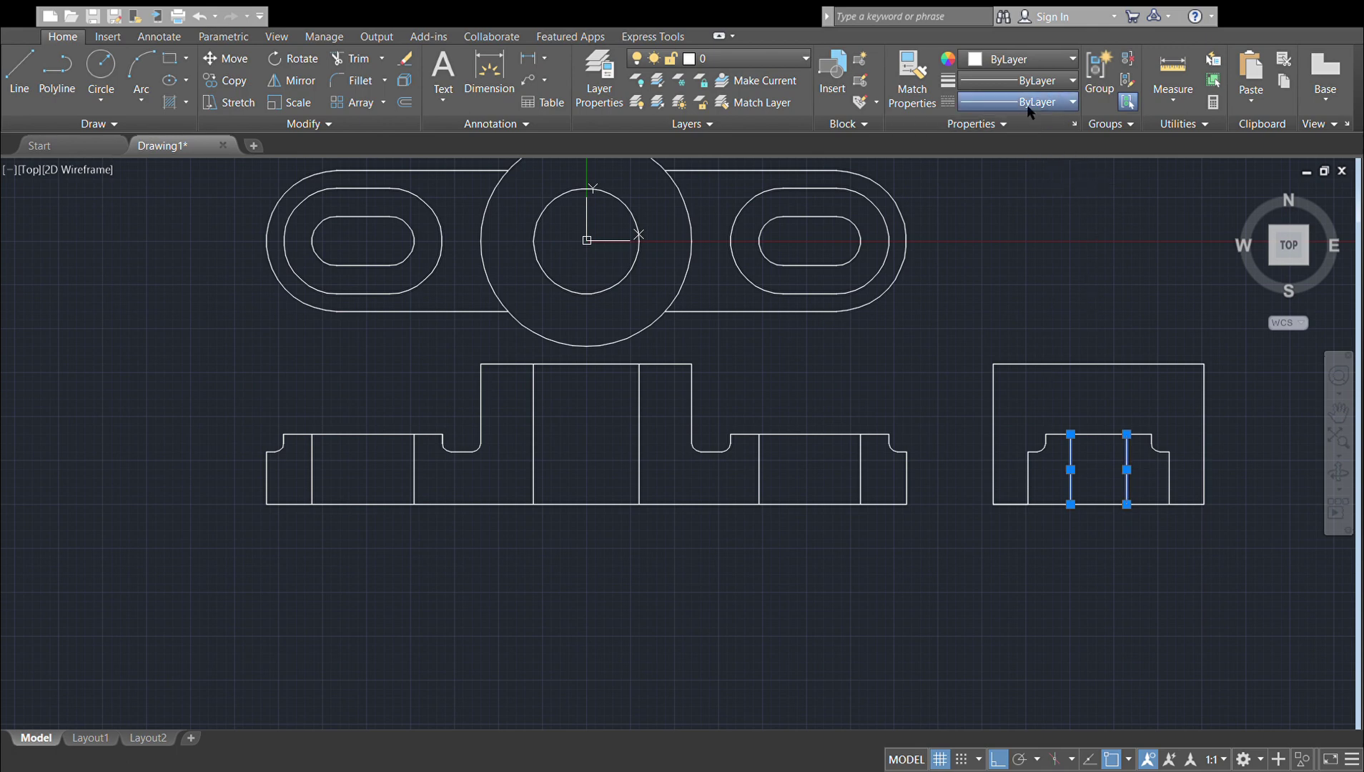
left_click(999, 183)
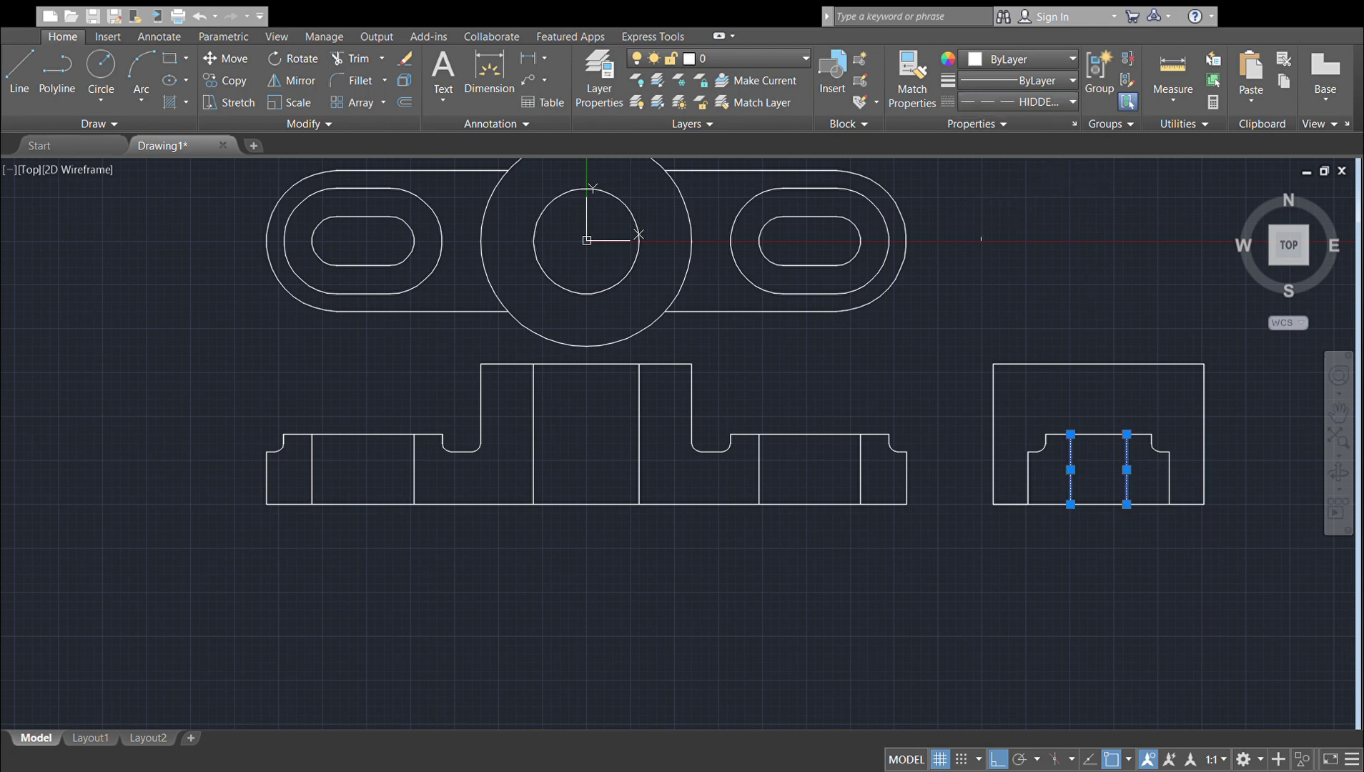
Step: Convert the five front-view interior edges to hidden lines, then deselect them
left_click(759, 473)
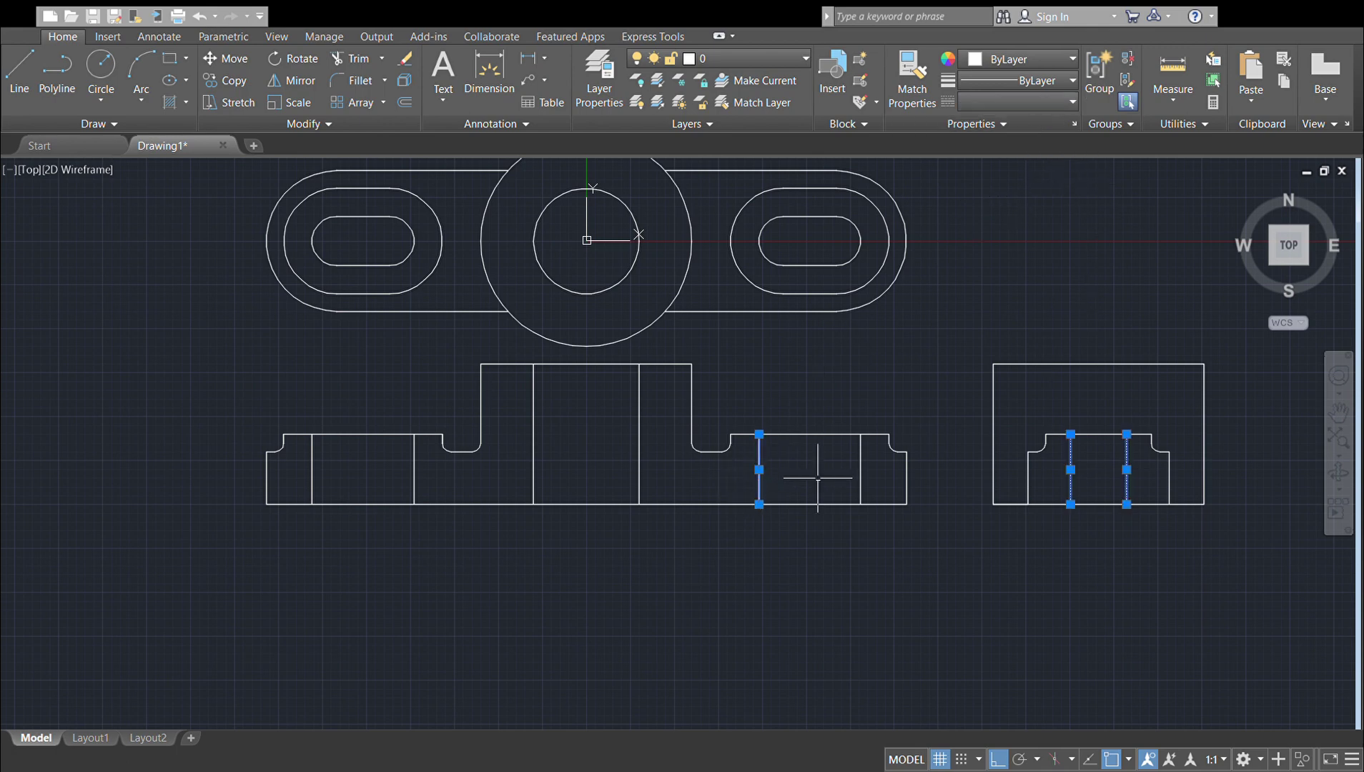
left_click(860, 469)
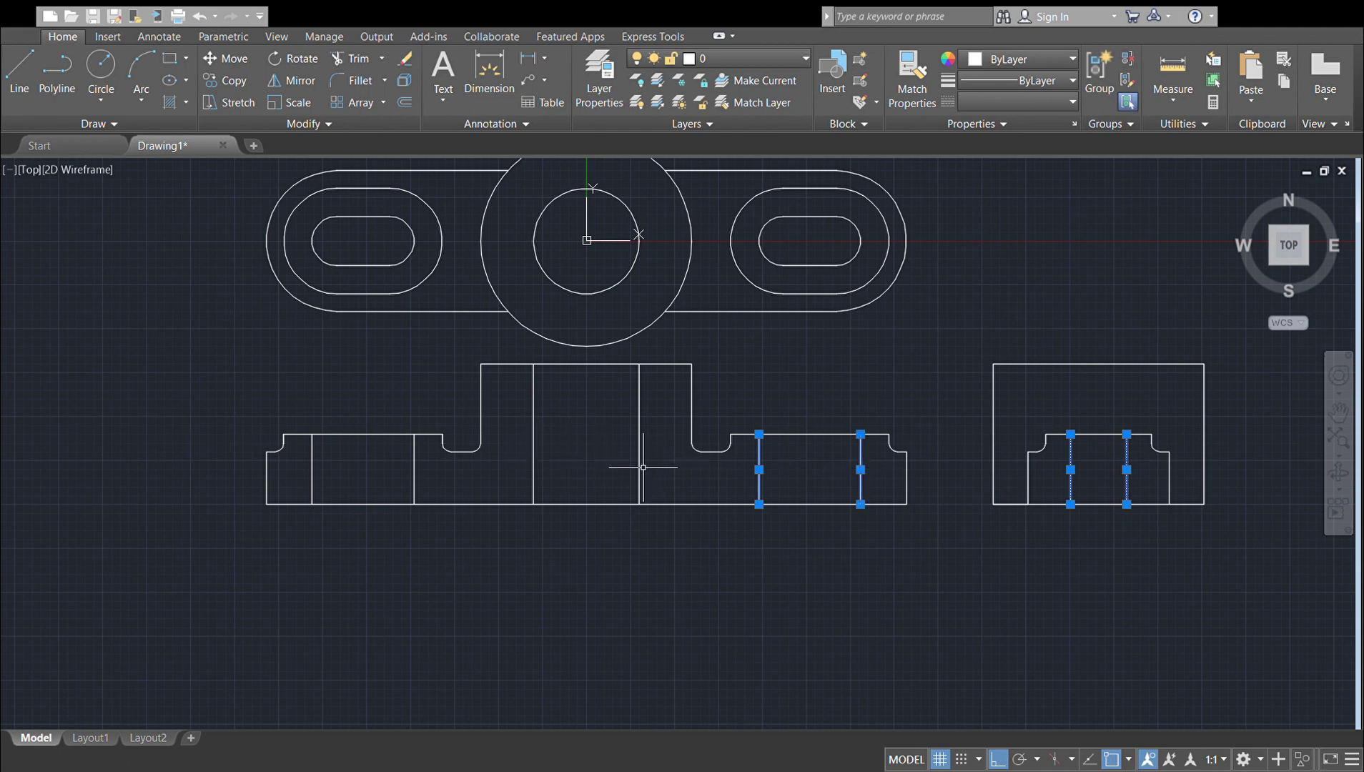
left_click(636, 468)
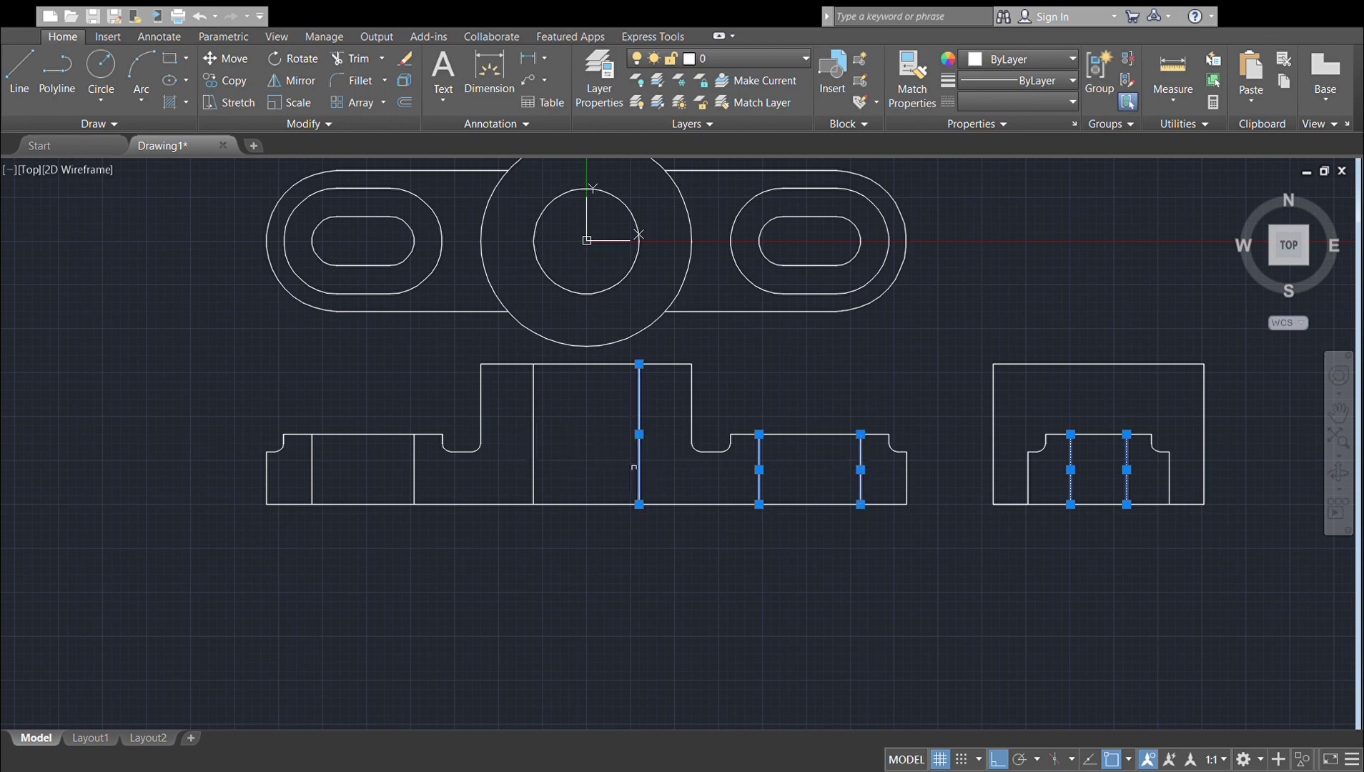
left_click(533, 470)
left_click(414, 475)
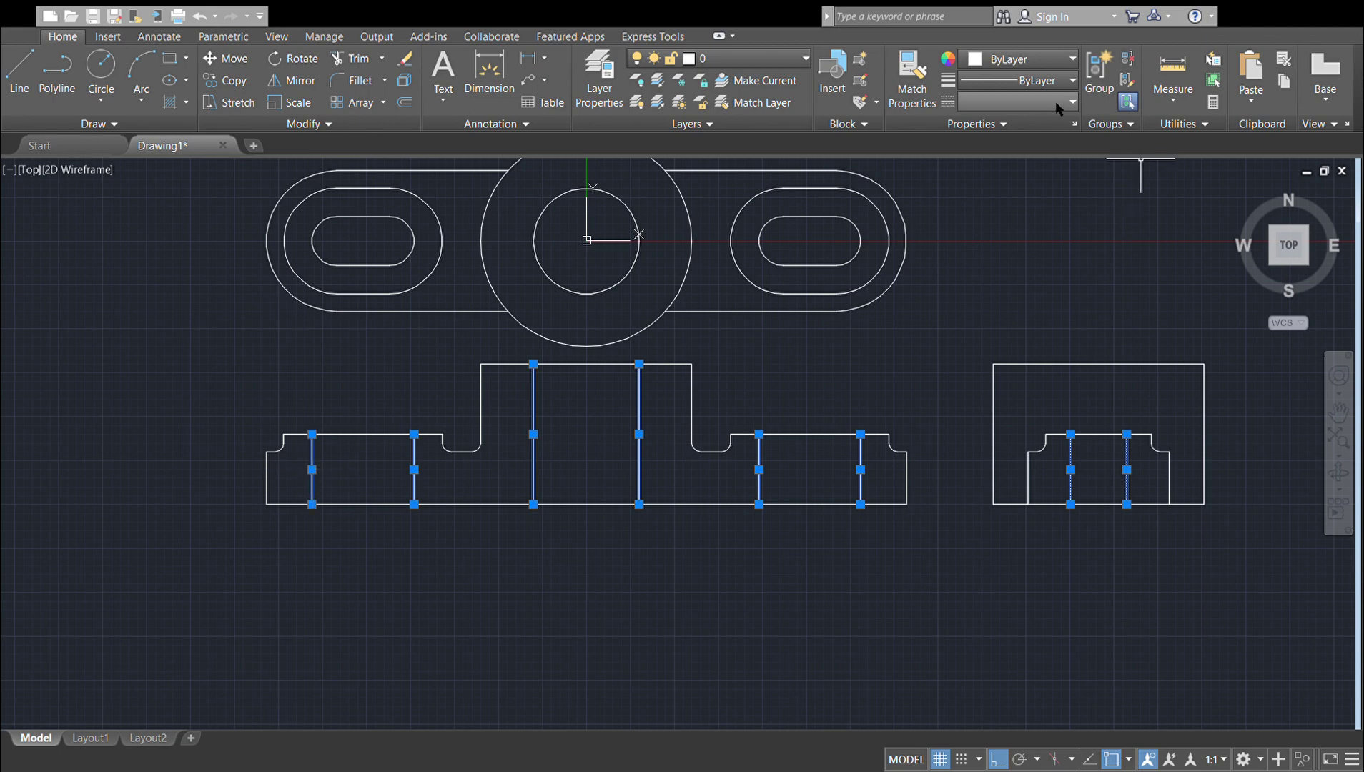
key("Escape")
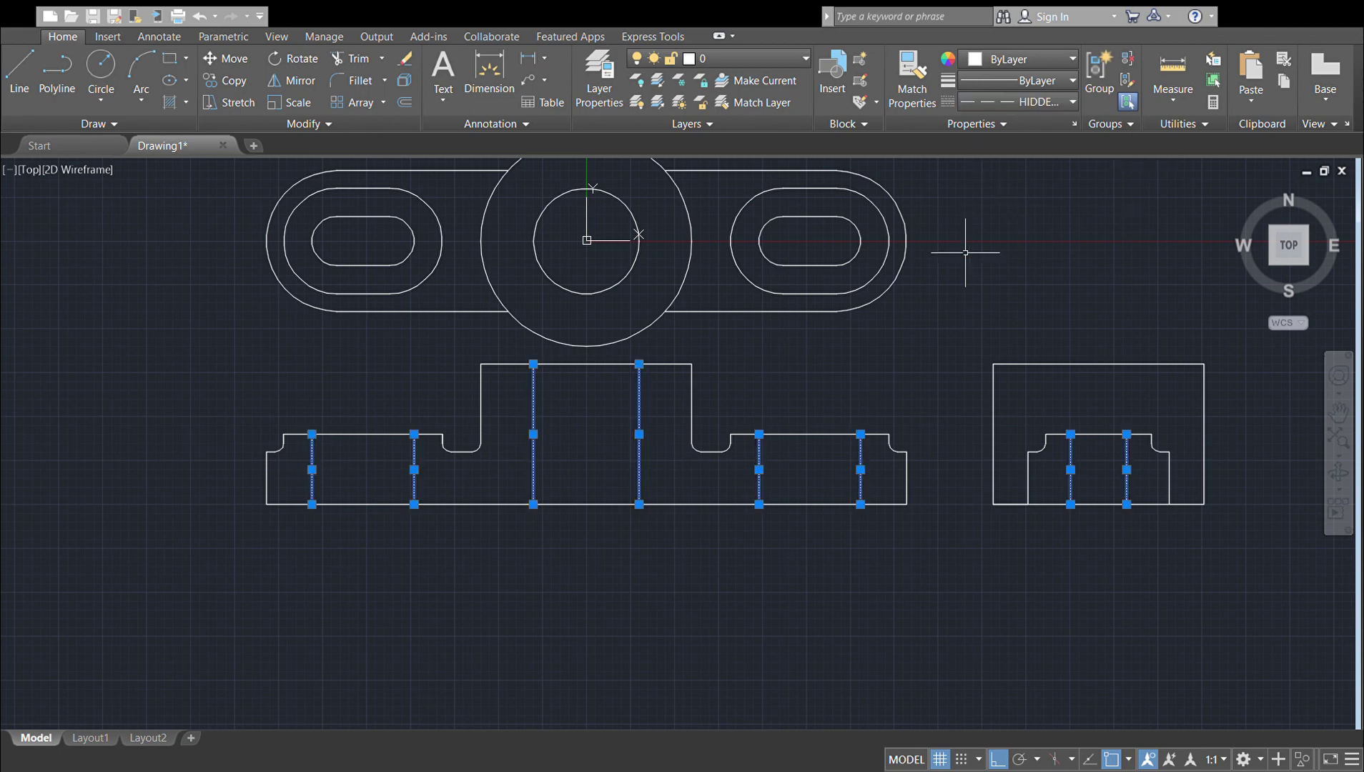
scroll(622, 429, "up", 2)
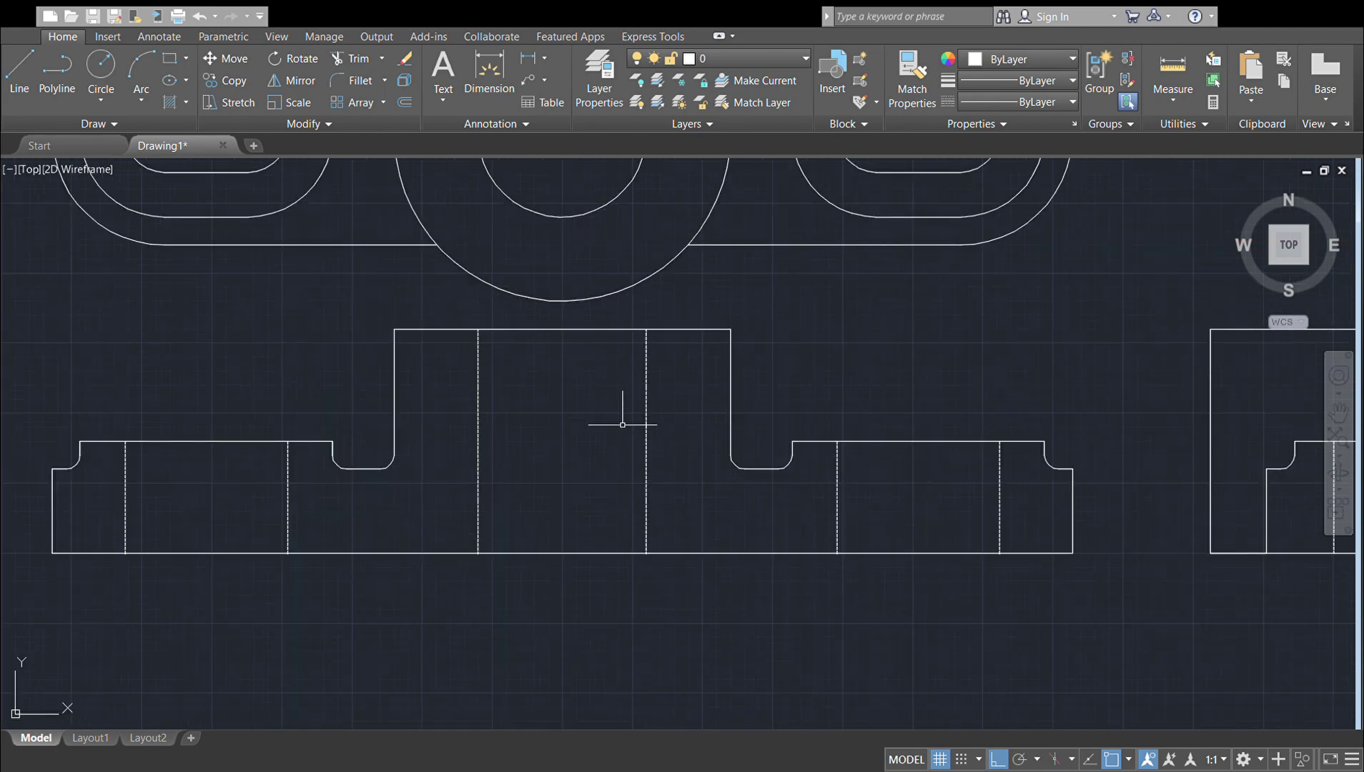
scroll(628, 448, "down", 2)
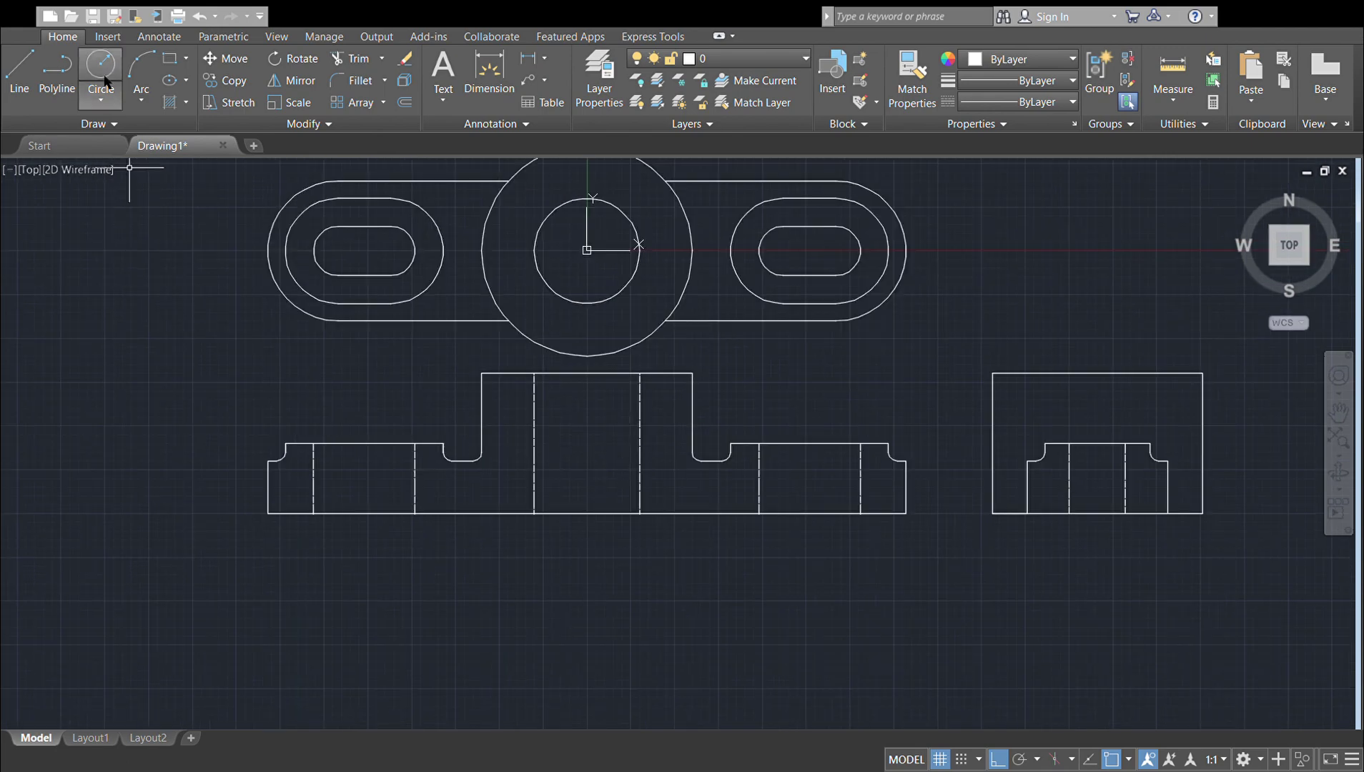
Step: Add a 56.0 dimension from the central circle's centre to the left slot's centre
middle_click_drag(624, 293, 628, 384)
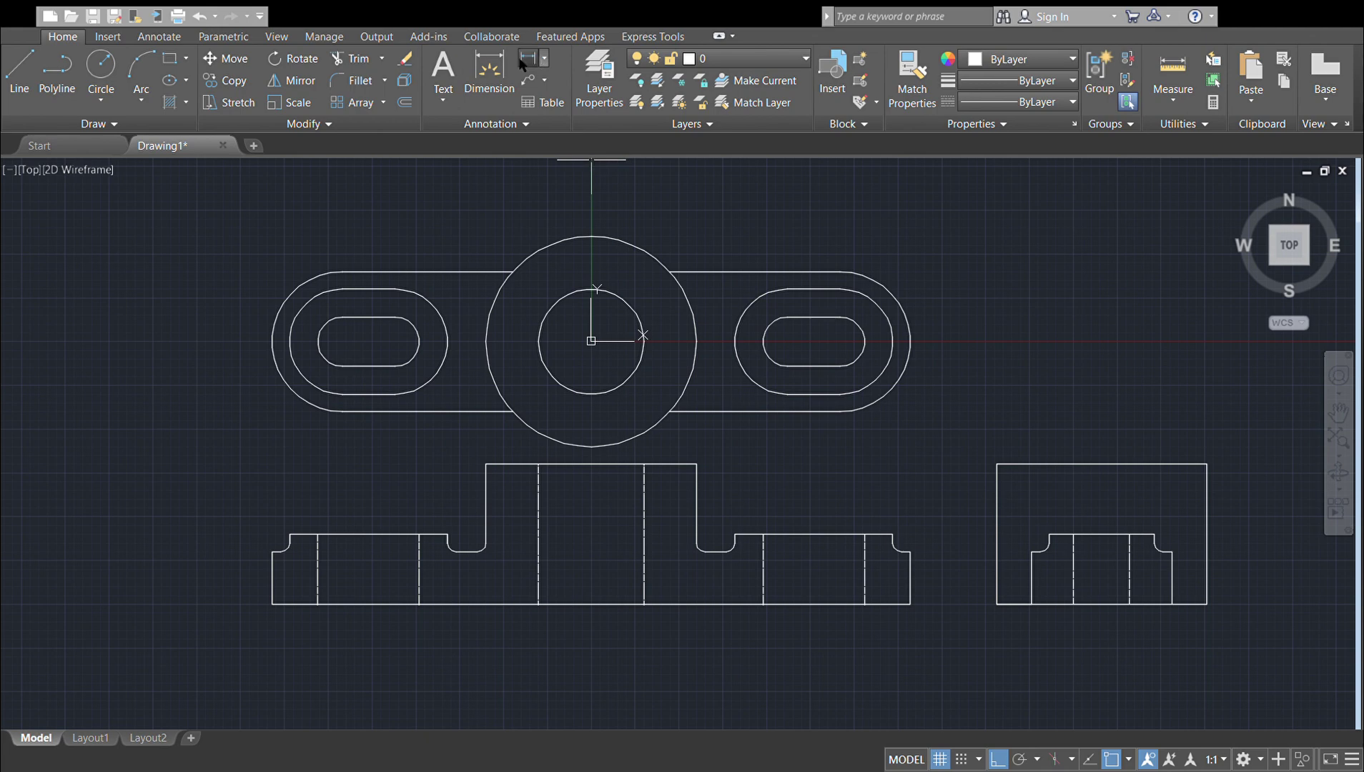
left_click(591, 341)
left_click(395, 341)
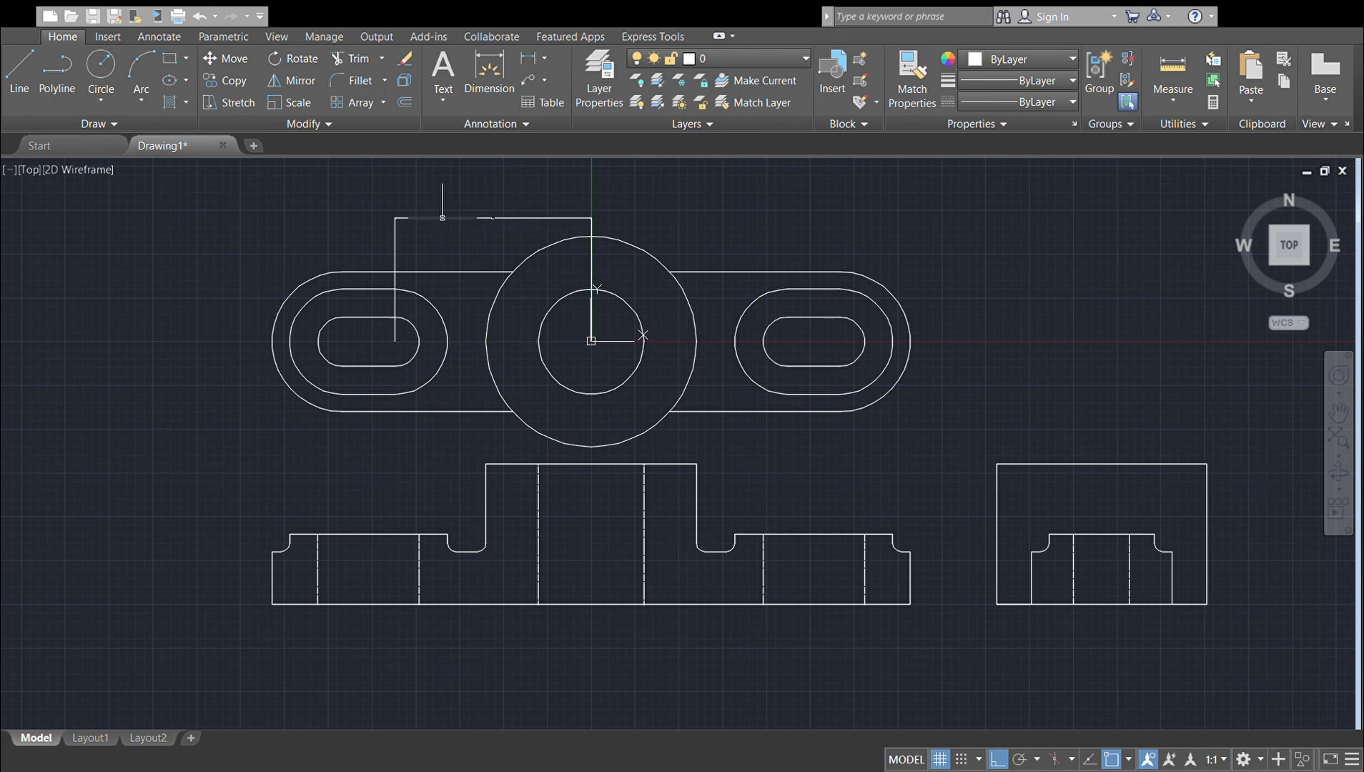
left_click(442, 217)
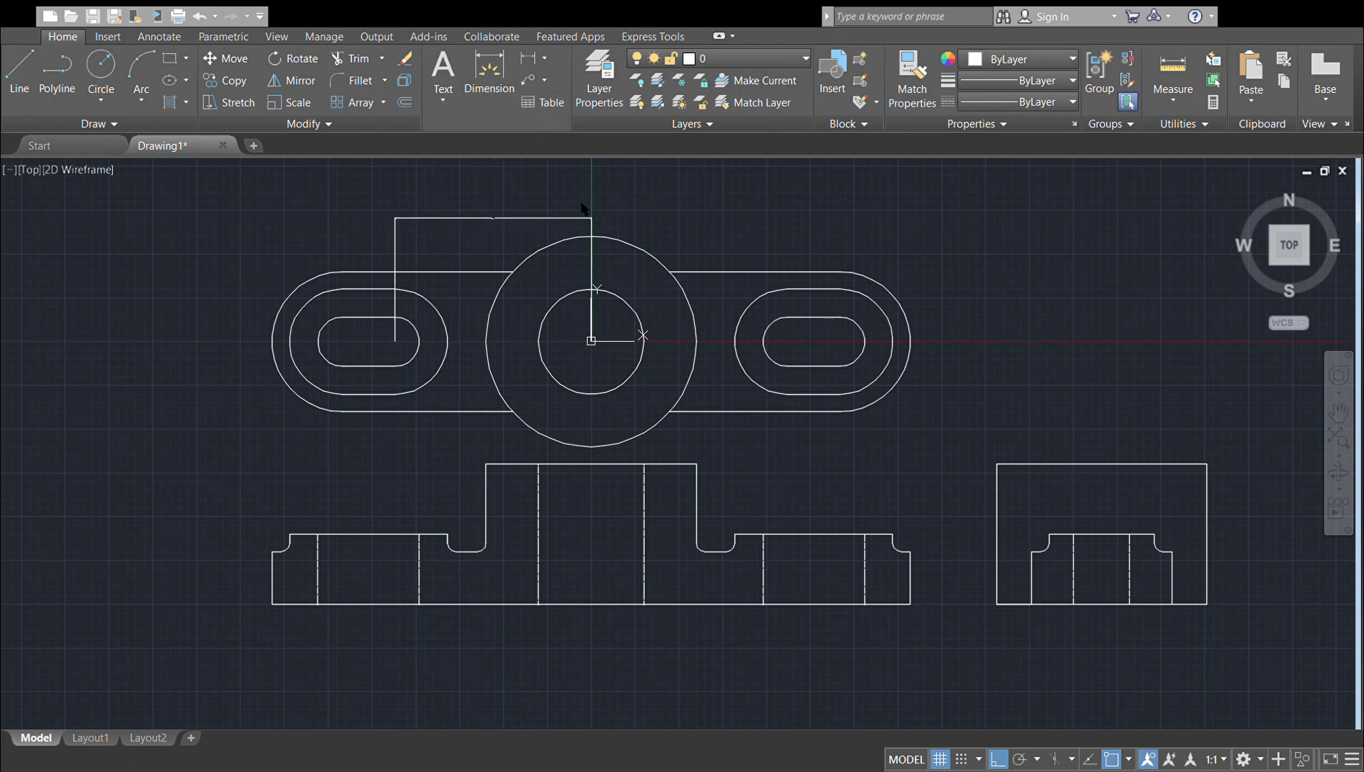
left_click(1075, 125)
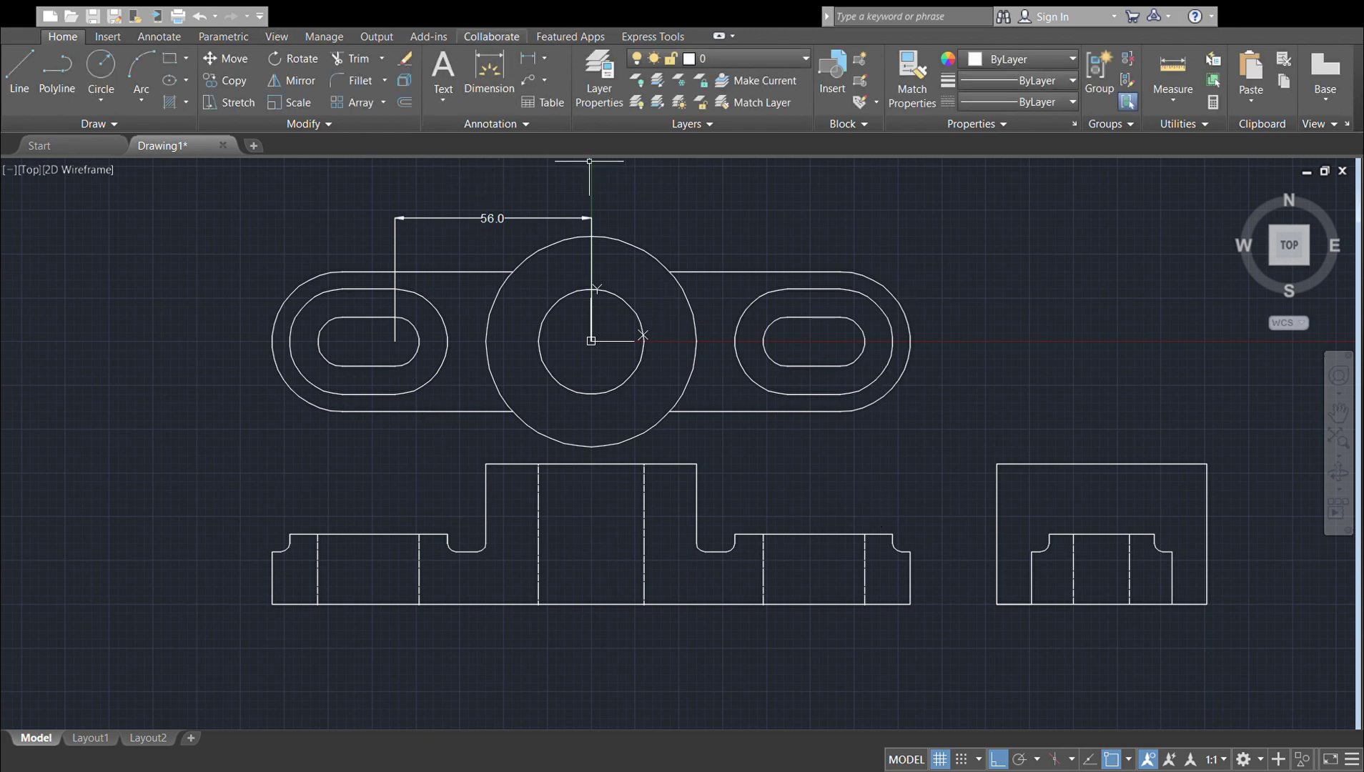
Step: Chain a 15.0 dimension from the 56.0 to the left slot's end centre
left_click(536, 62)
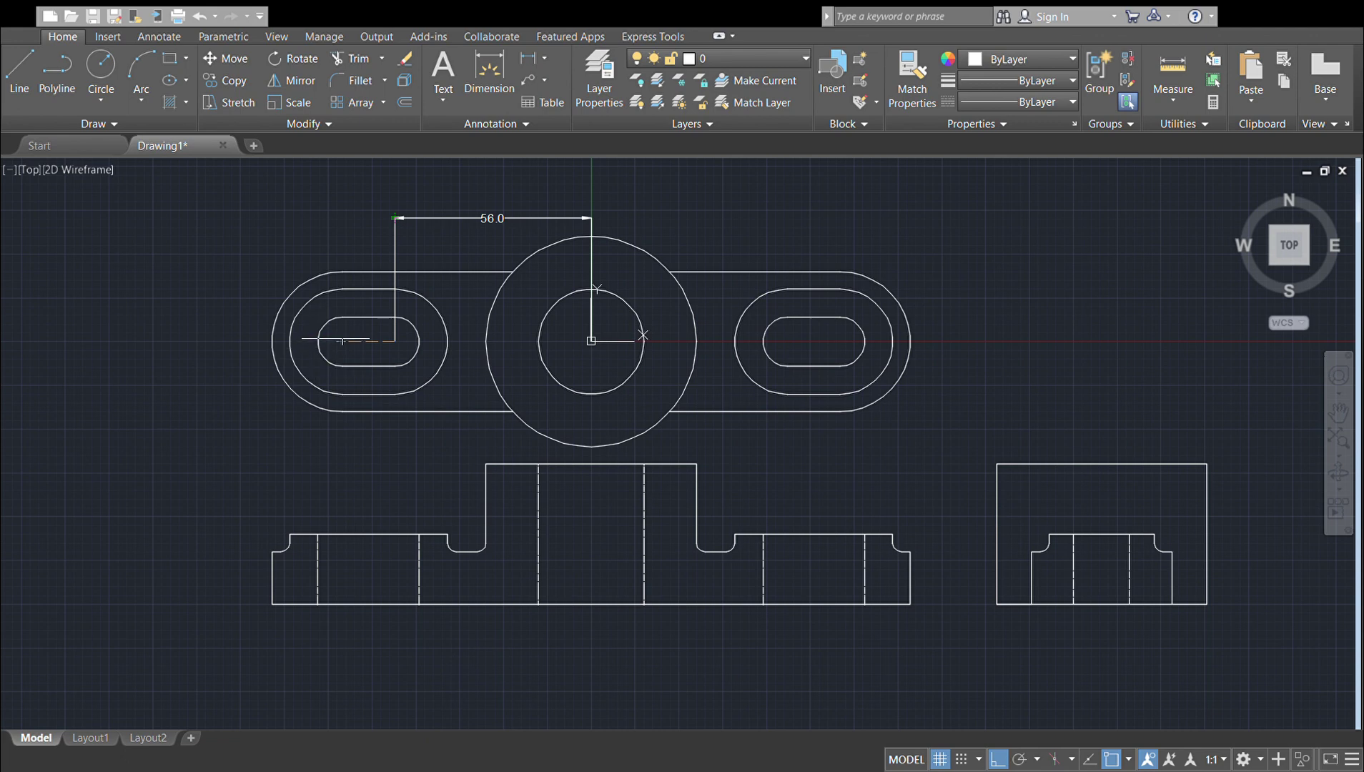
left_click(341, 341)
left_click(357, 218)
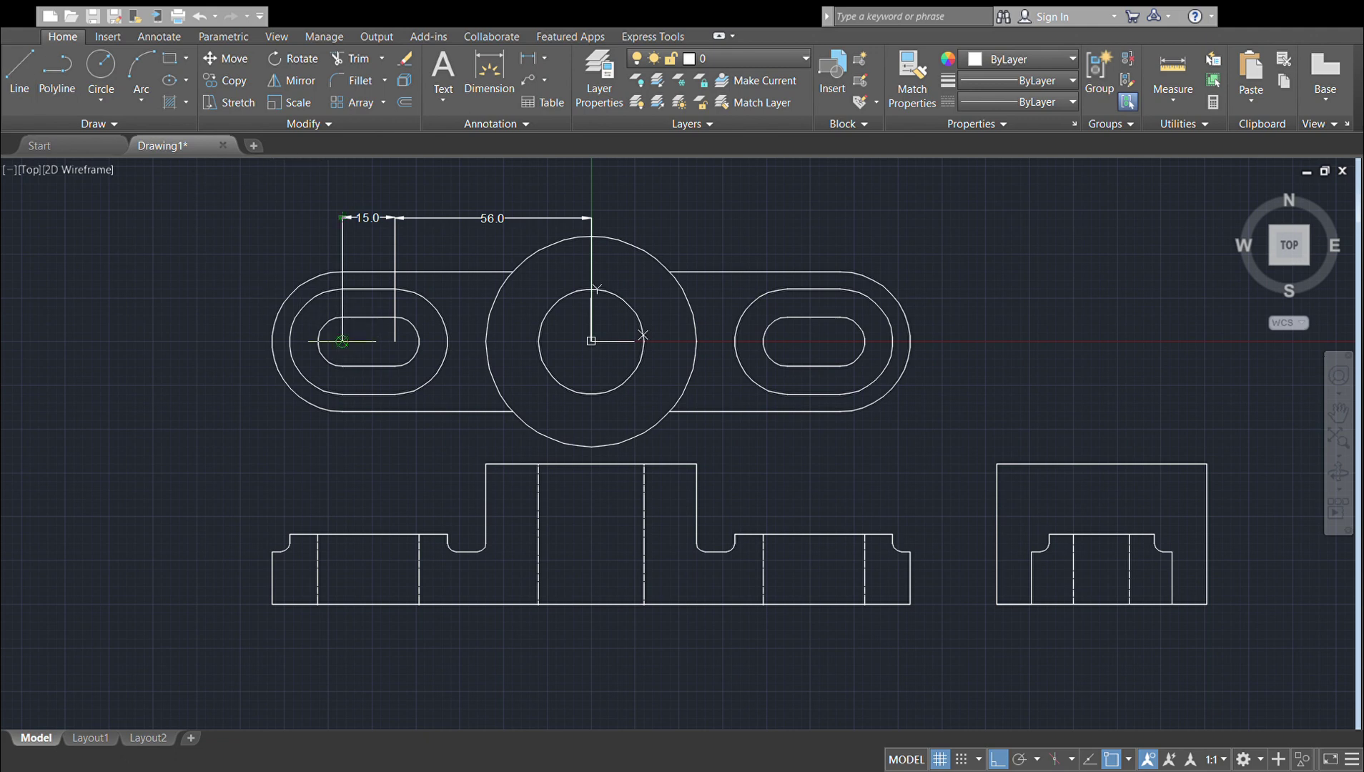
left_click(342, 341)
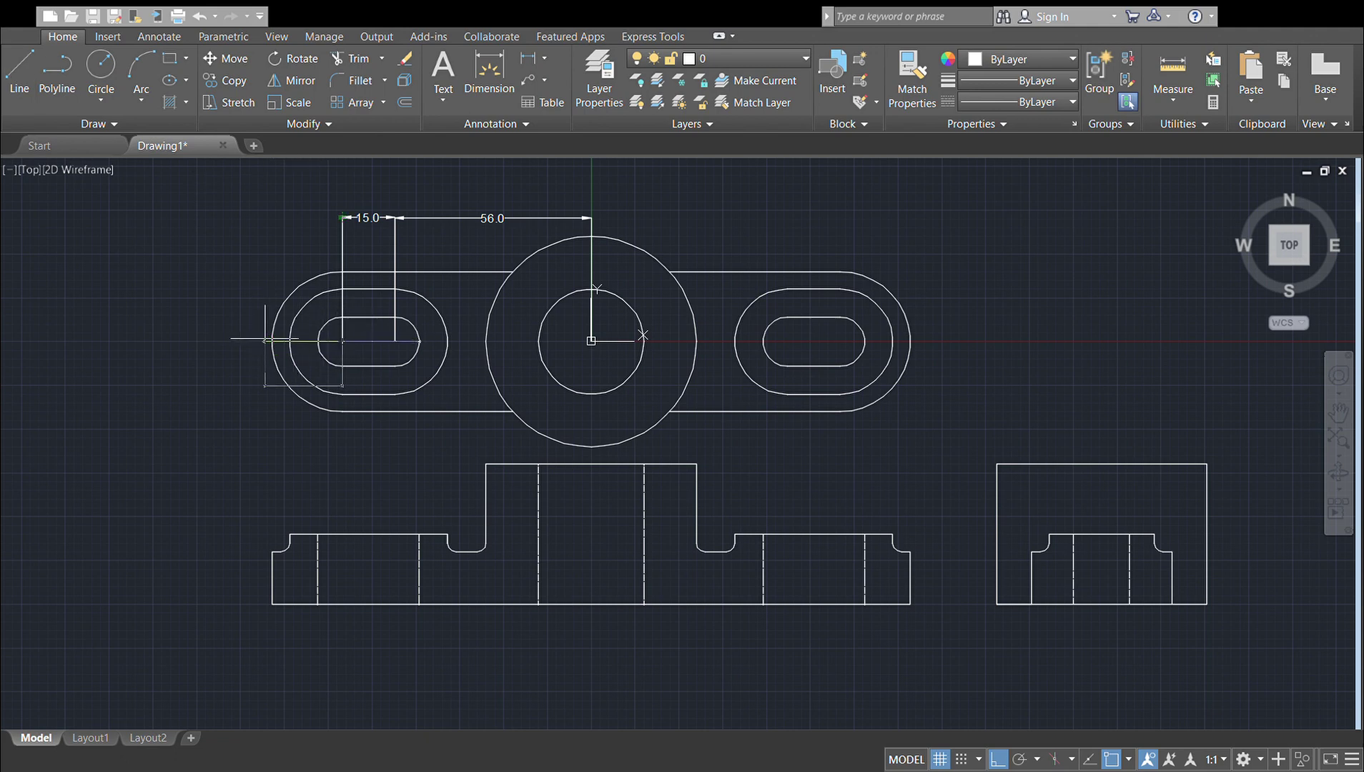
left_click(271, 341)
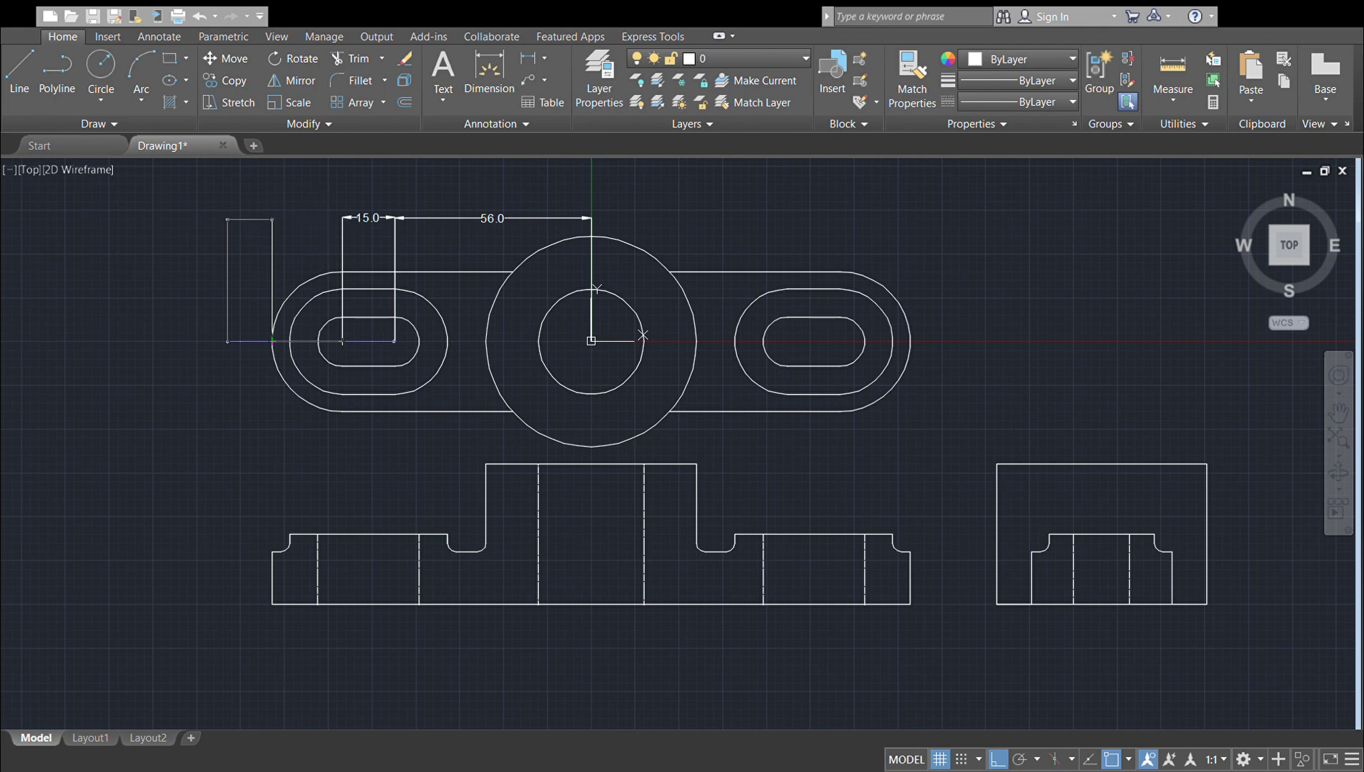
key("Escape")
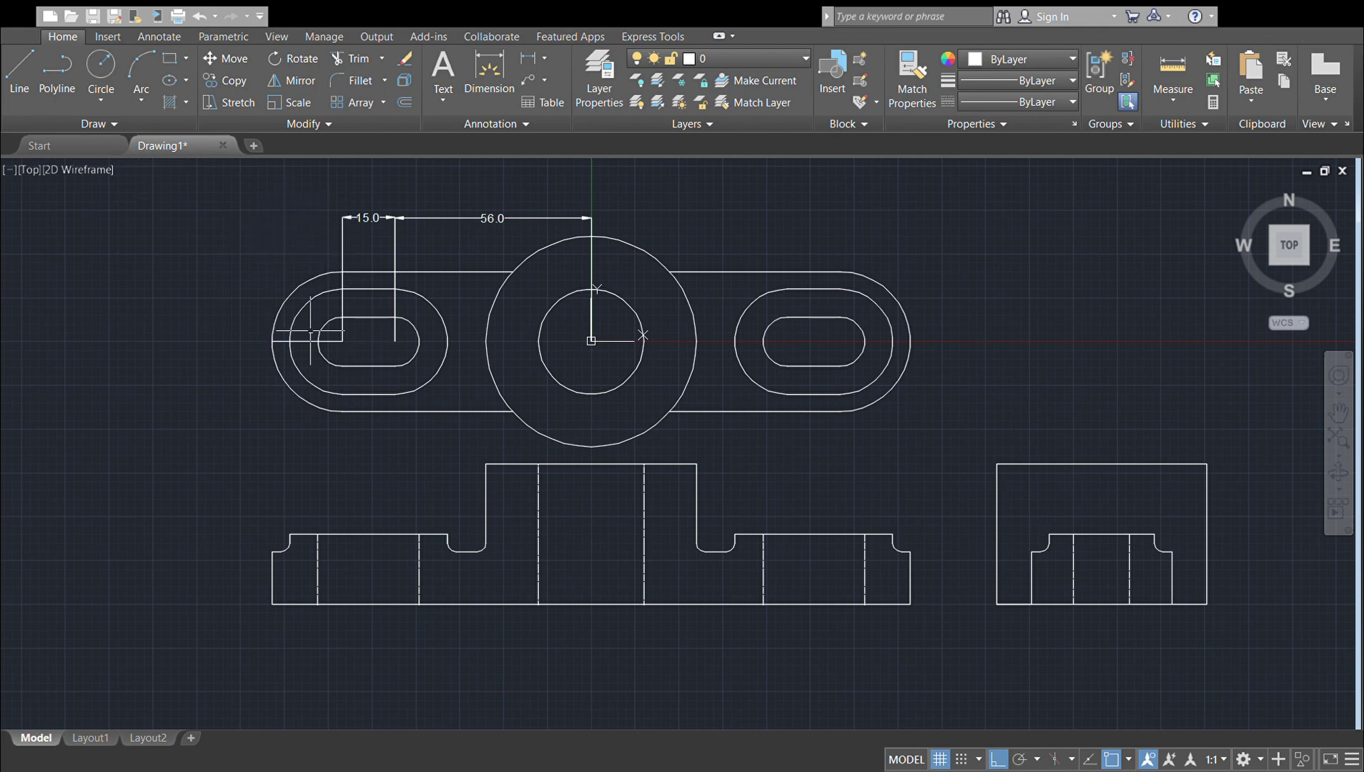
Step: Delete the stray short line and add the 20.0 dimension to the outer arc's left end
left_click(306, 341)
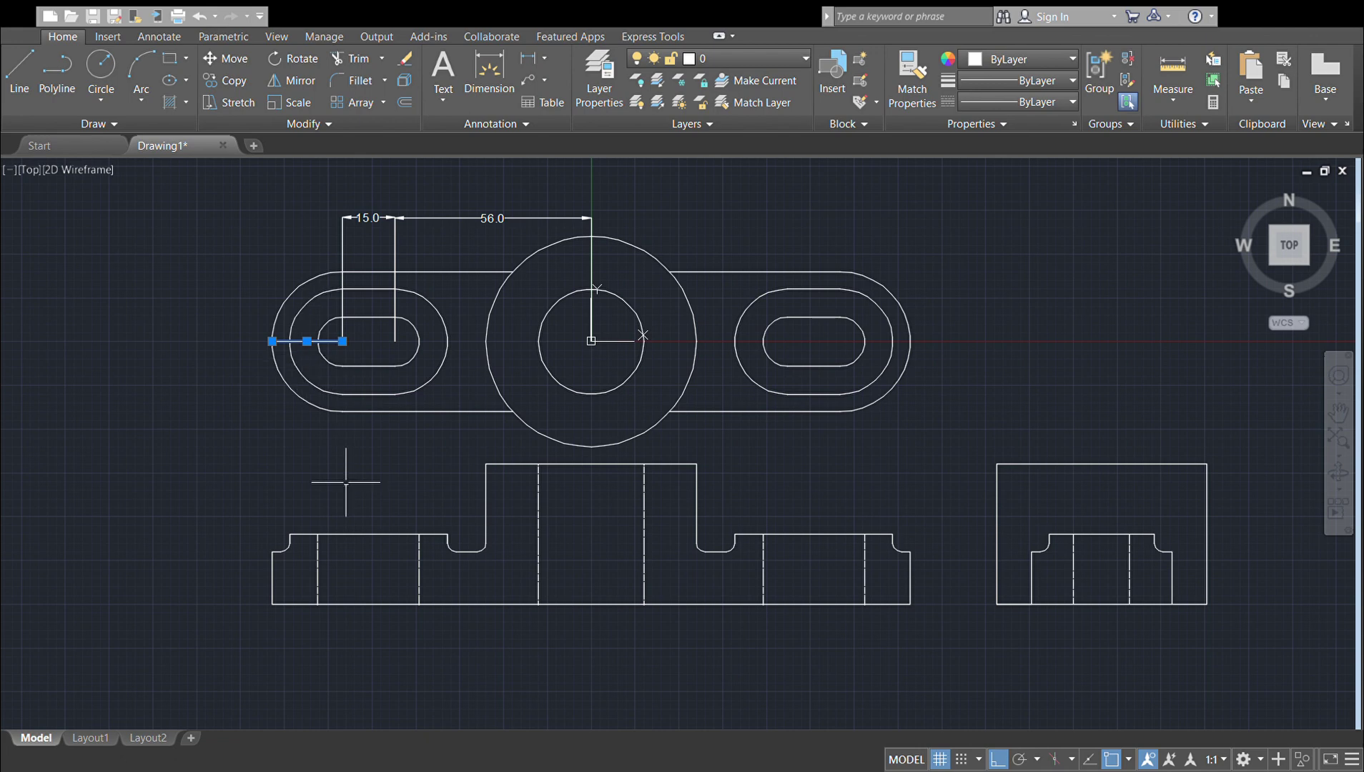
key("Delete")
left_click(493, 71)
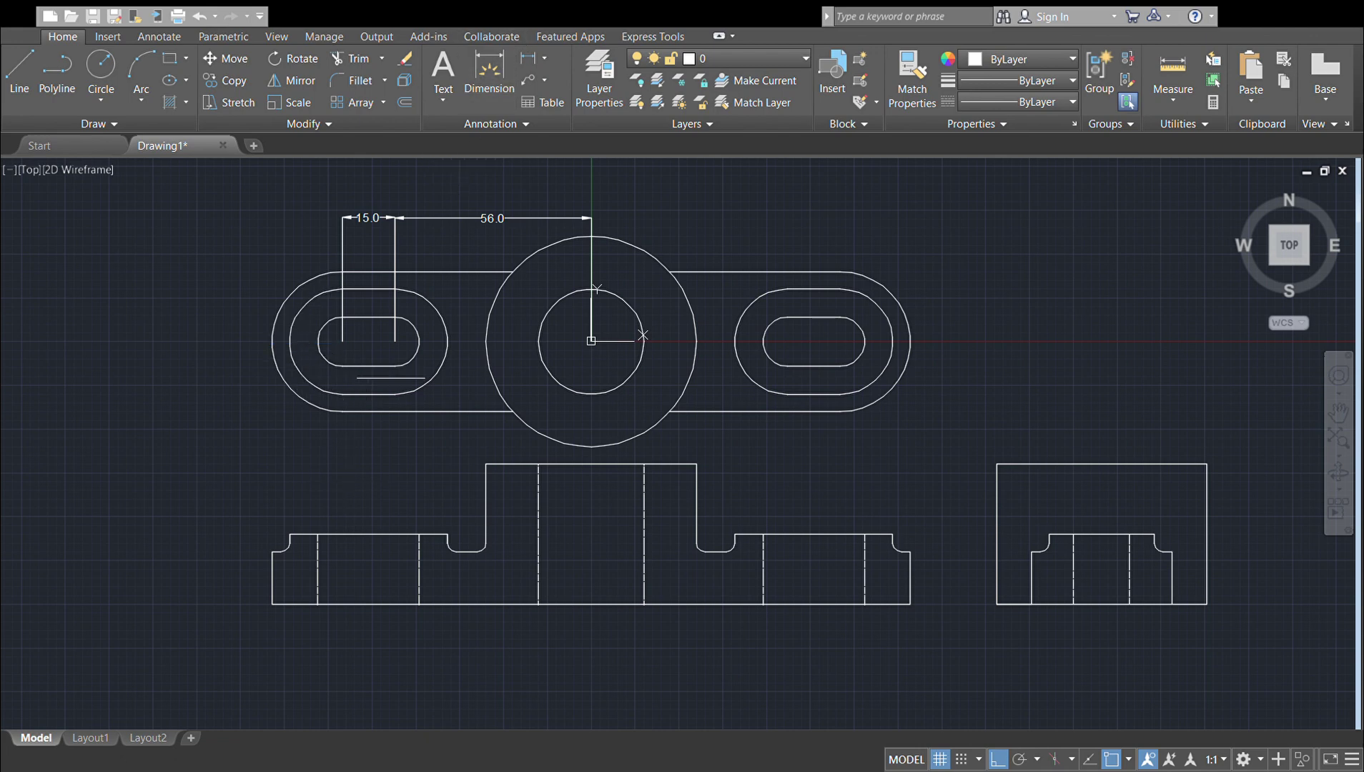
left_click(342, 341)
left_click(272, 341)
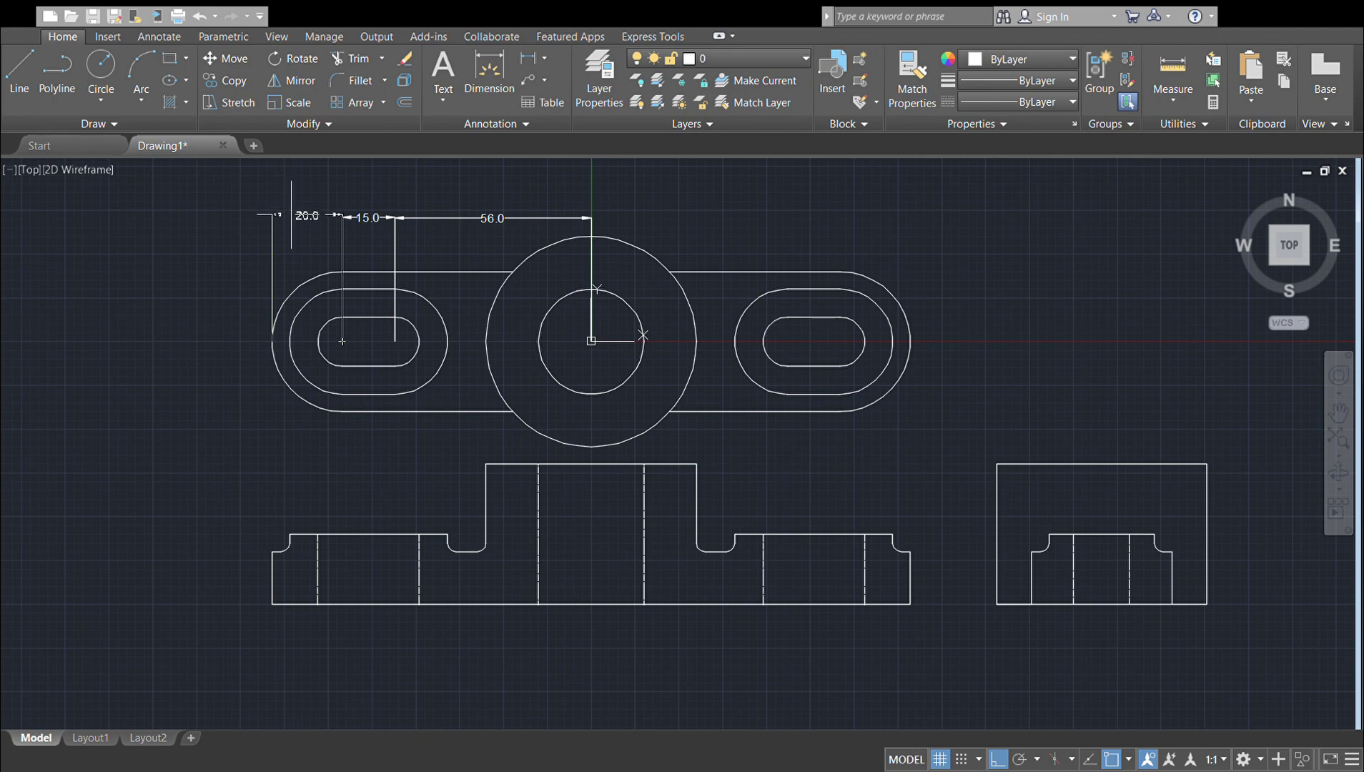
left_click(291, 217)
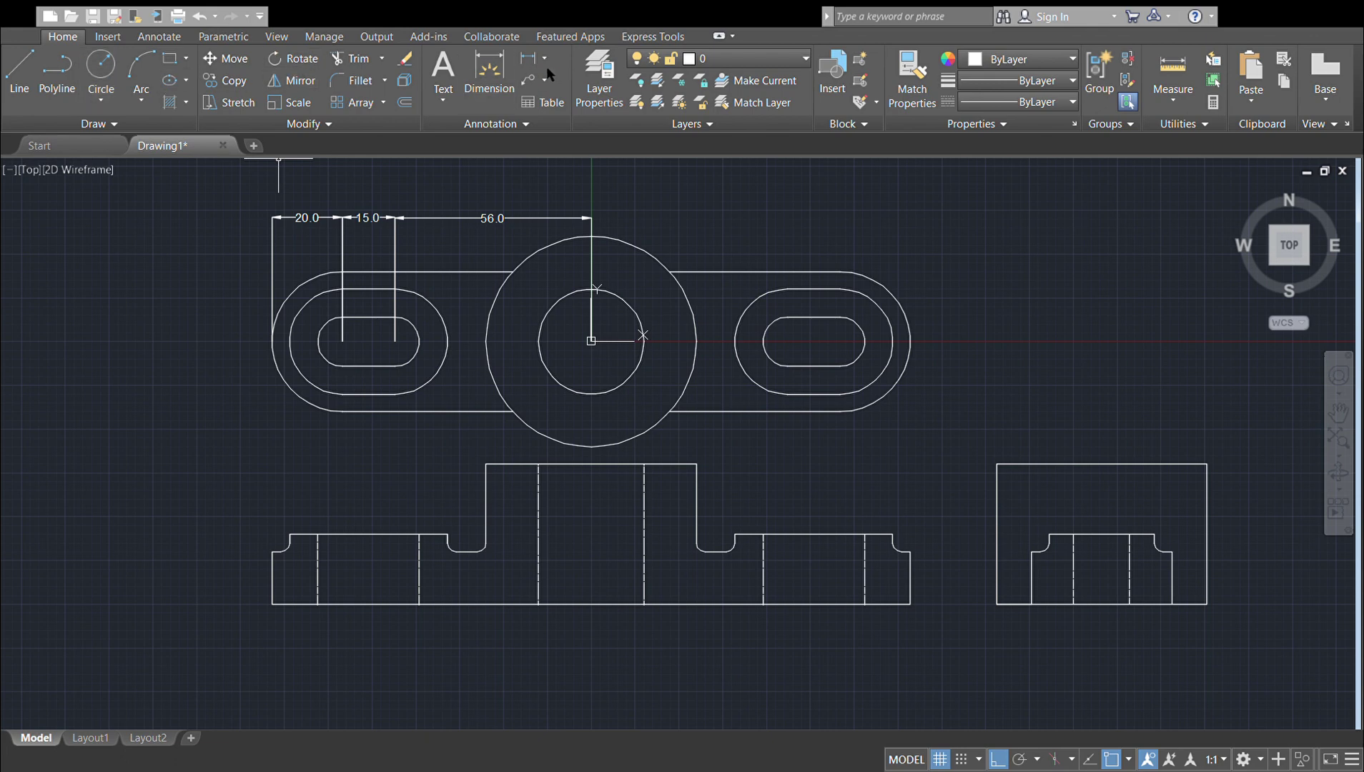
Step: Label the large and inner circles Ø60.0 and Ø30.0, and the slot arcs Ø30.0 and Ø14.0
type("ddi")
key("Return")
left_click(683, 225)
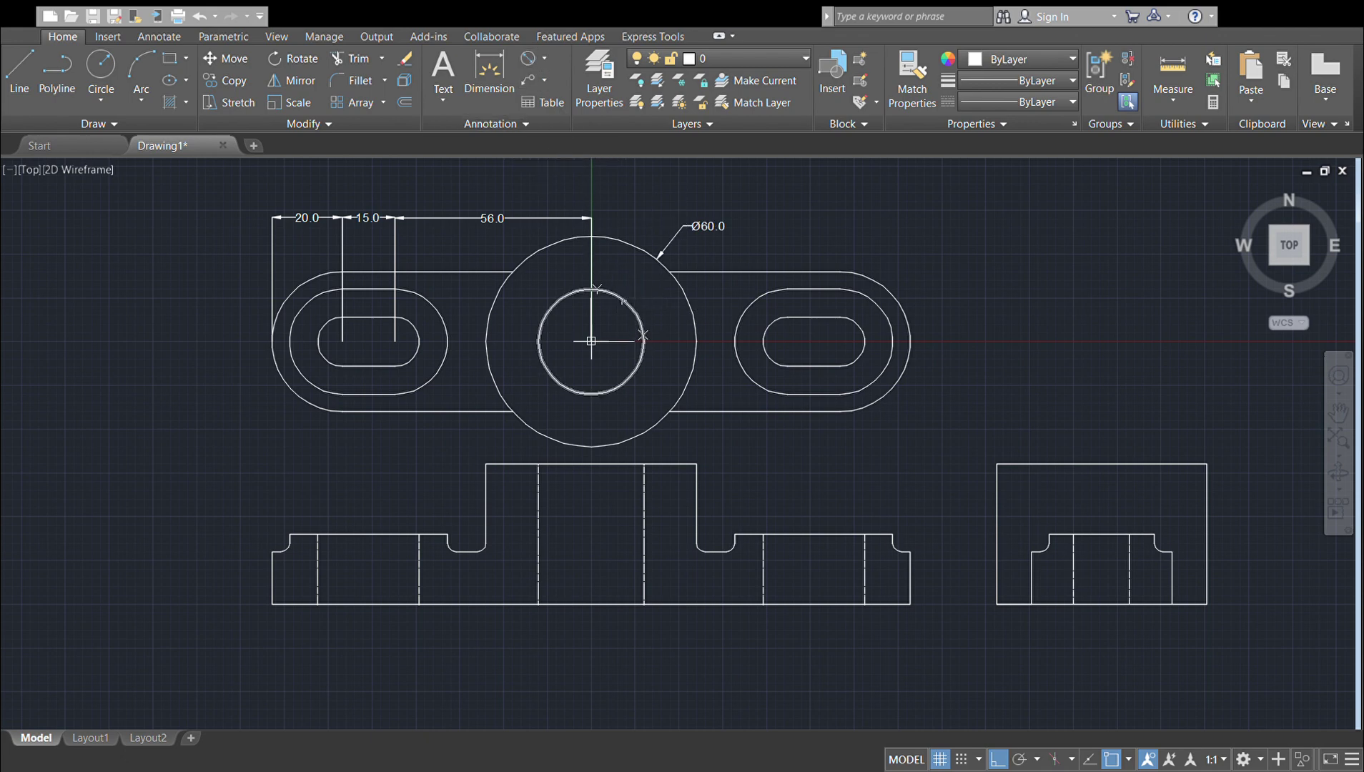
left_click(622, 300)
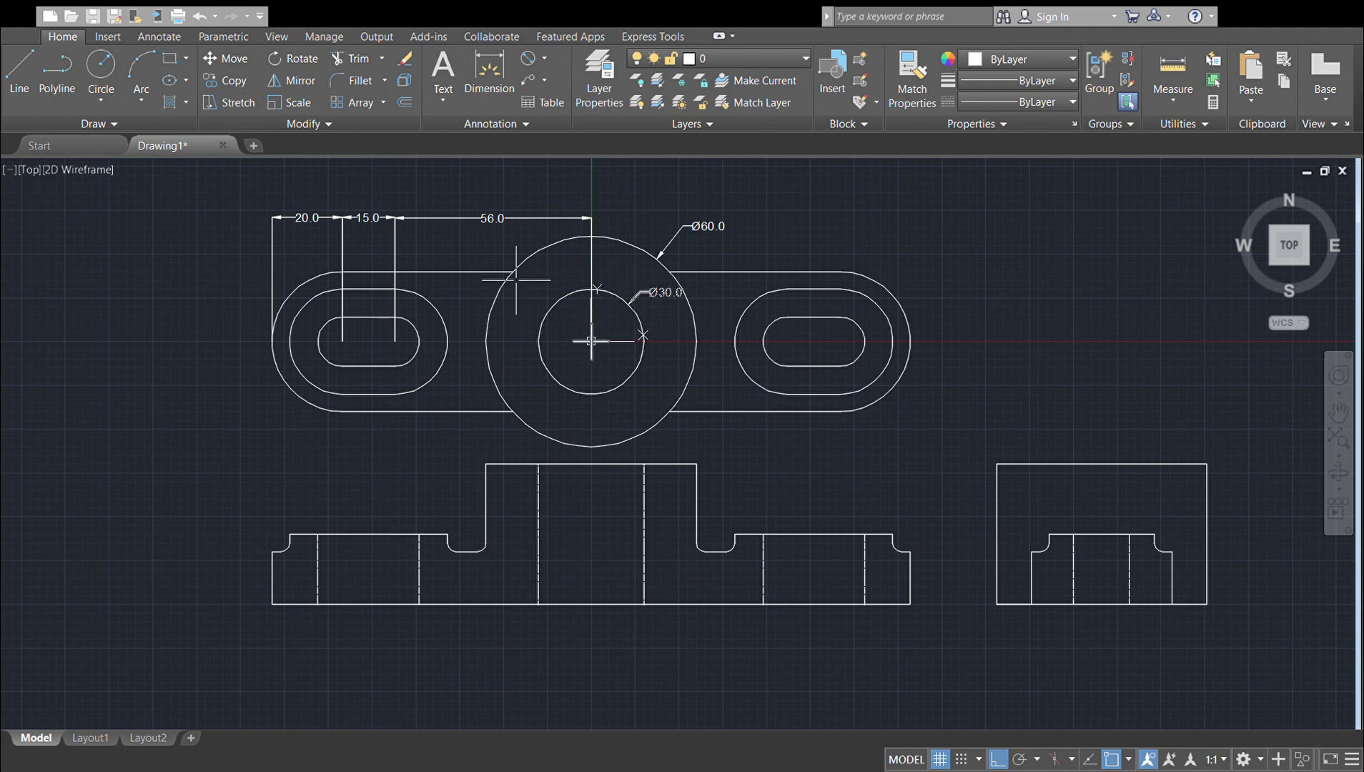
left_click(367, 66)
left_click(440, 357)
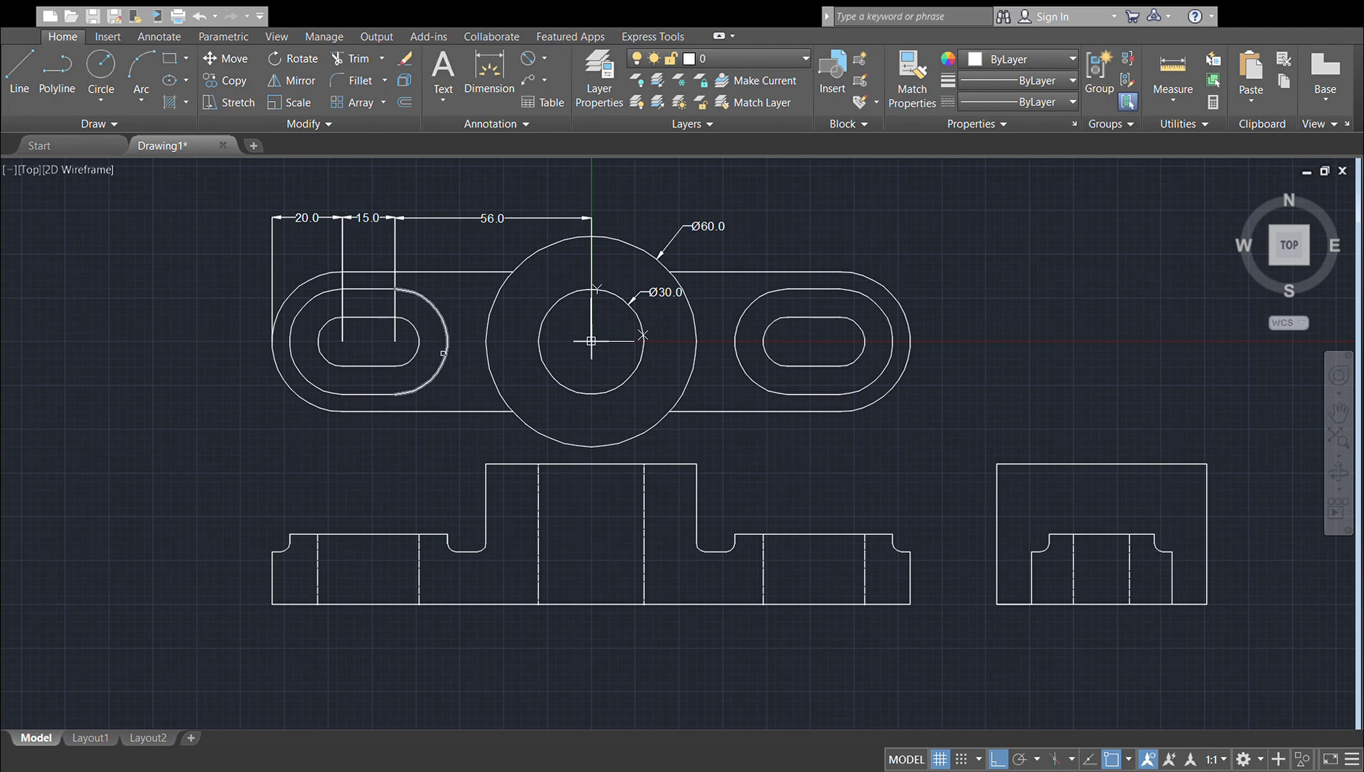
left_click(456, 438)
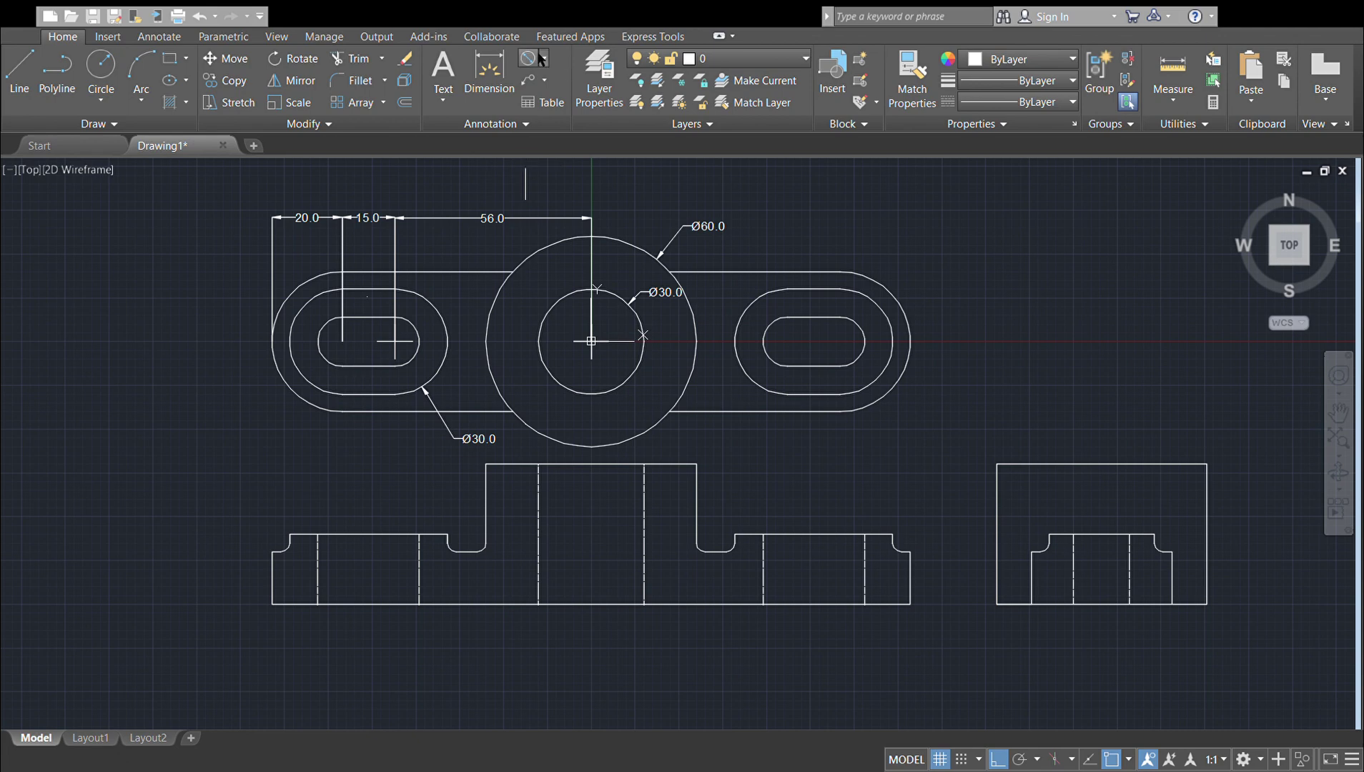
left_click(776, 366)
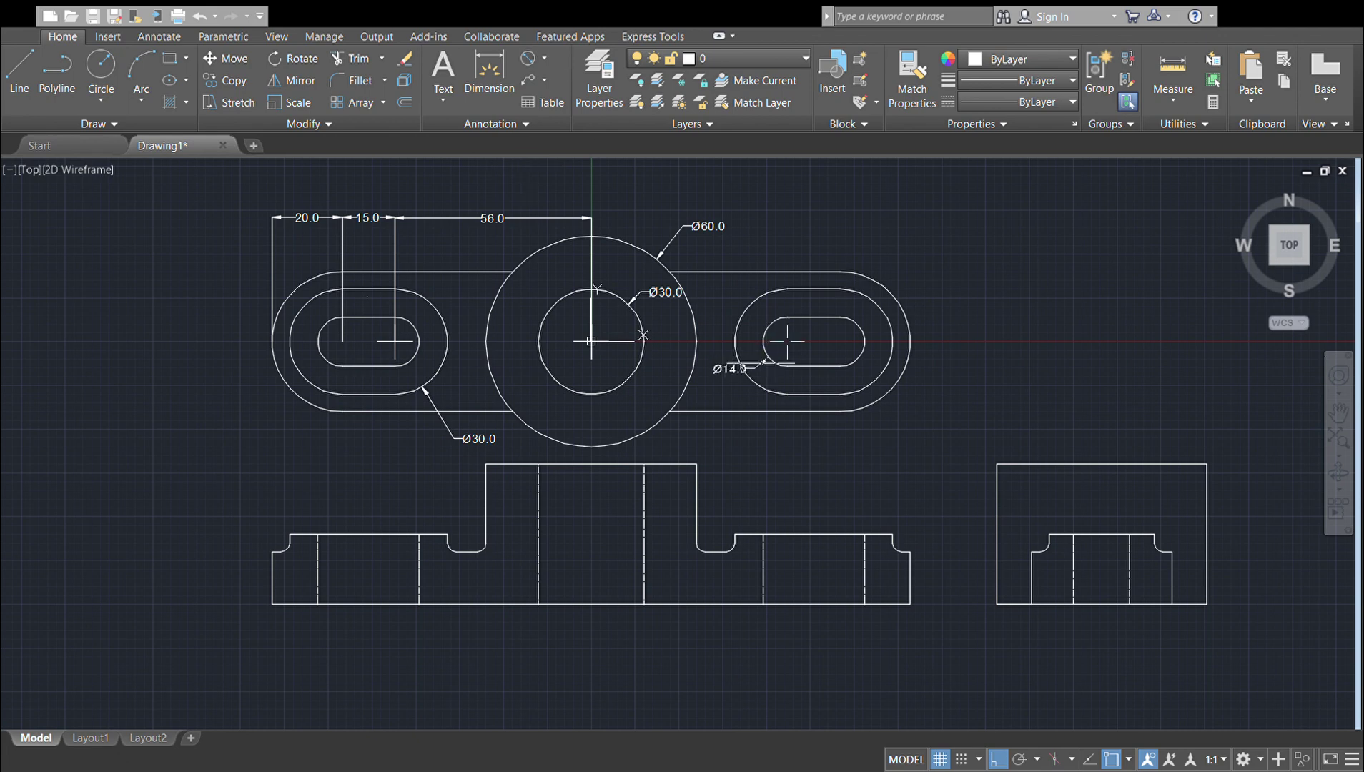
left_click(743, 436)
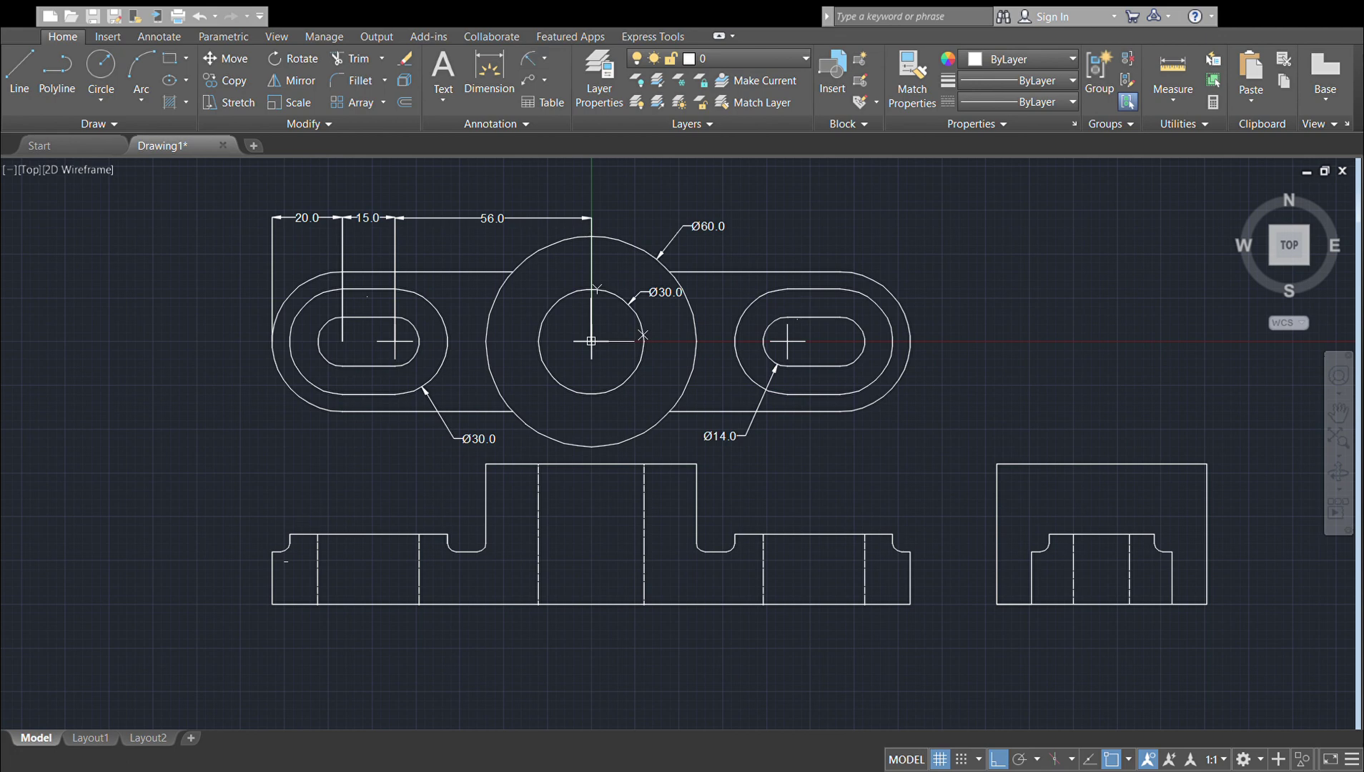
Step: Add an R2.5 fillet radius and vertical 15.0 and 20.0 heights at the front view's left end
left_click(286, 546)
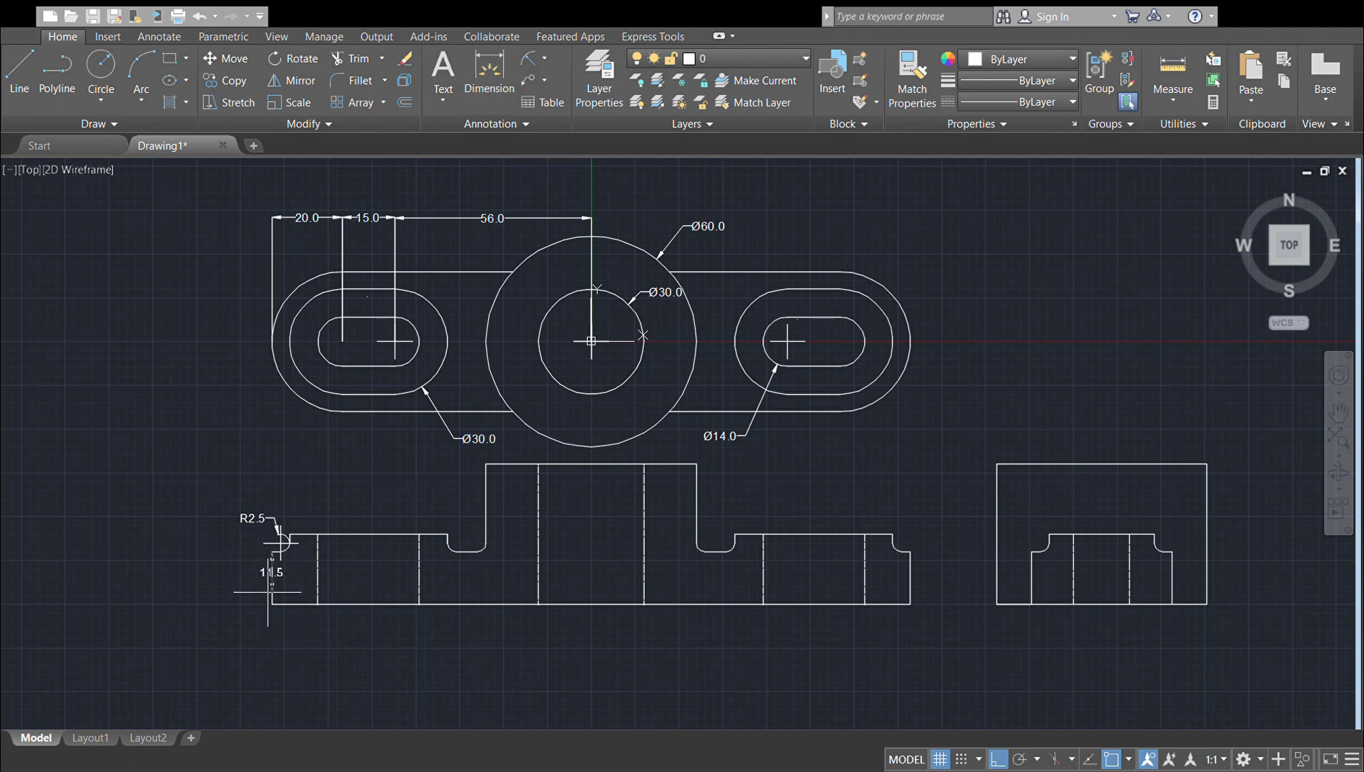
left_click(272, 554)
left_click(271, 604)
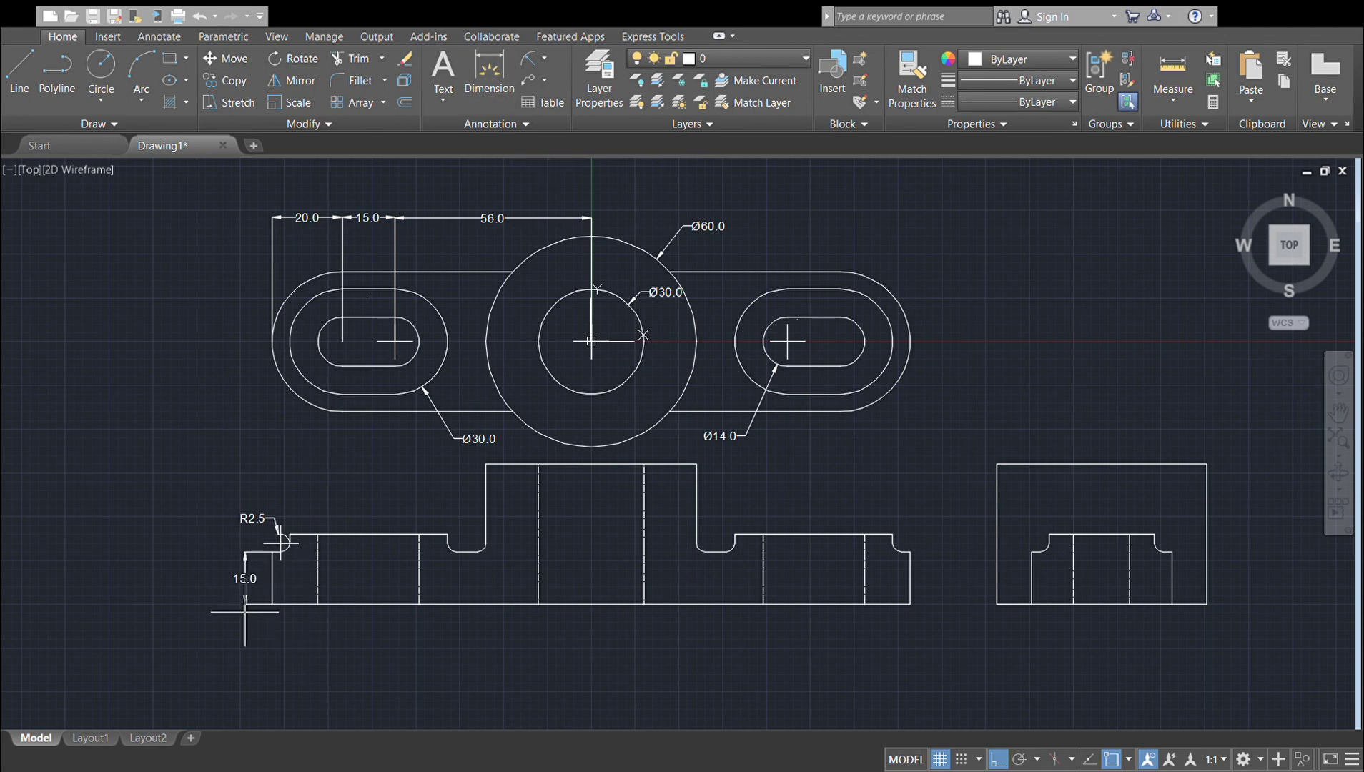
left_click(245, 611)
left_click(288, 606)
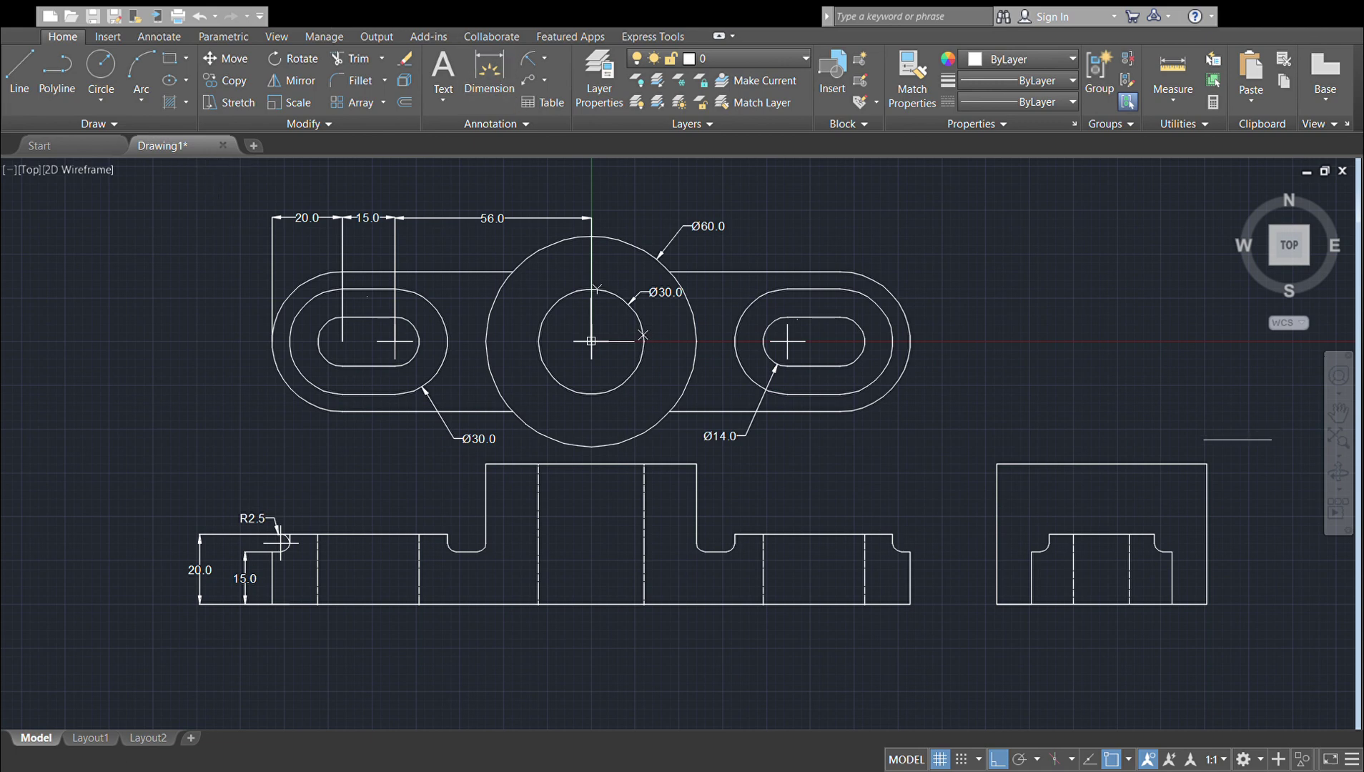
Step: Dimension the side view's 60.0 width and 40.0 height, then the 16.0 gap between hidden lines
left_click(998, 463)
left_click(1207, 464)
left_click(1204, 449)
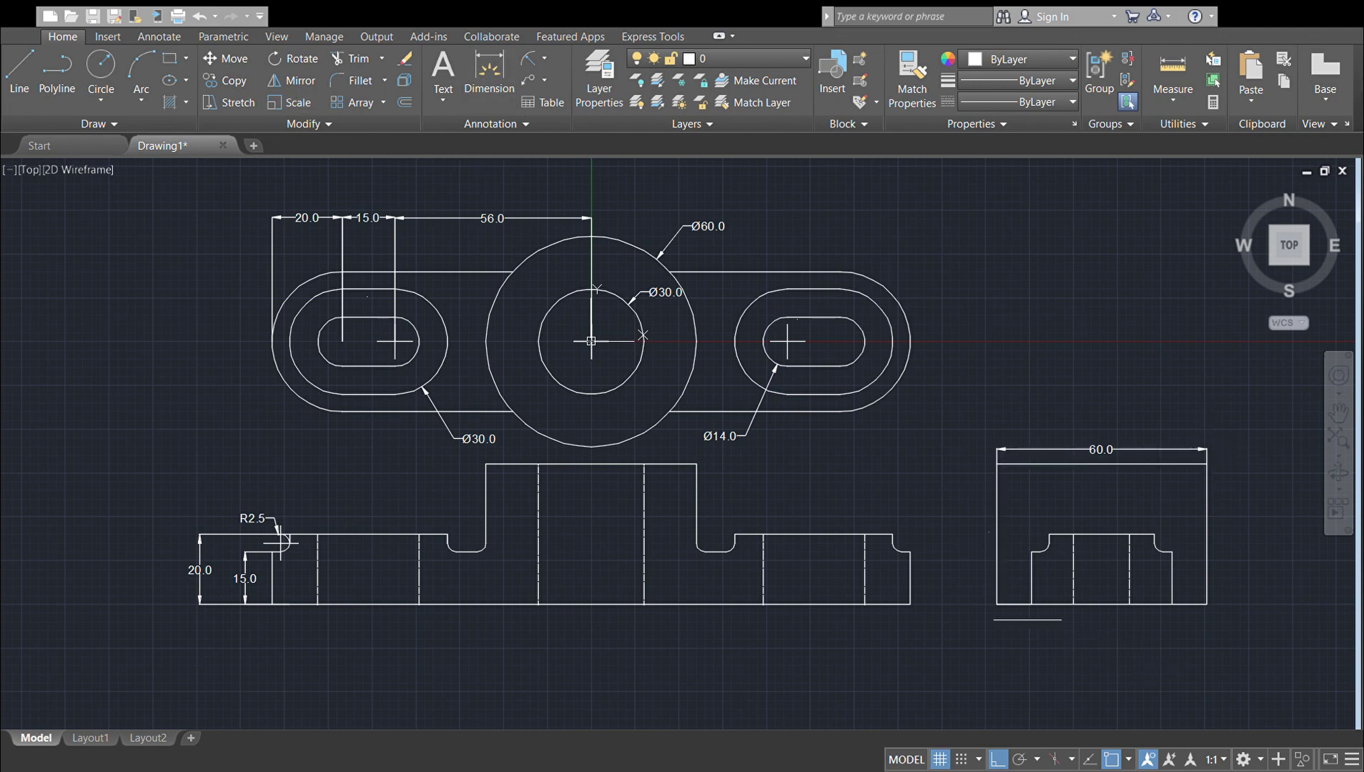
left_click(996, 604)
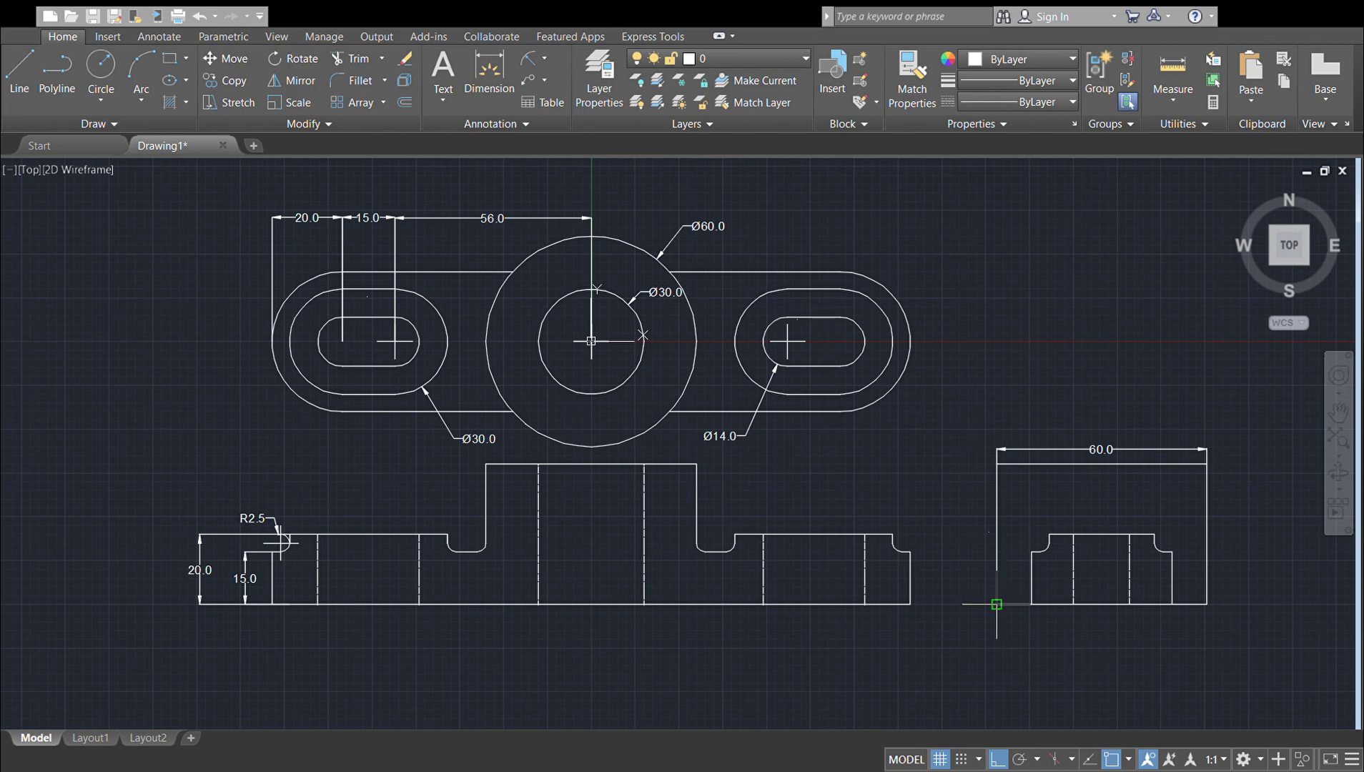
left_click(996, 463)
left_click(980, 535)
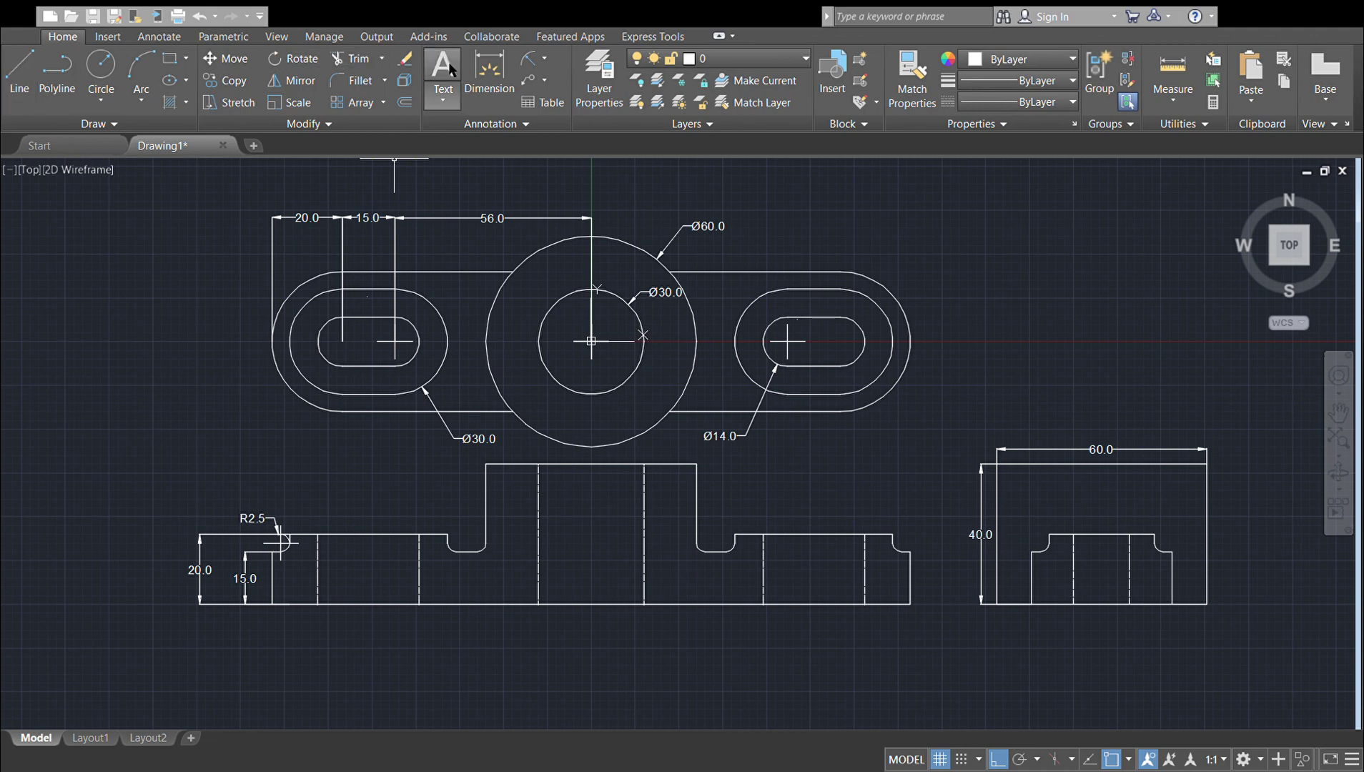
left_click(469, 71)
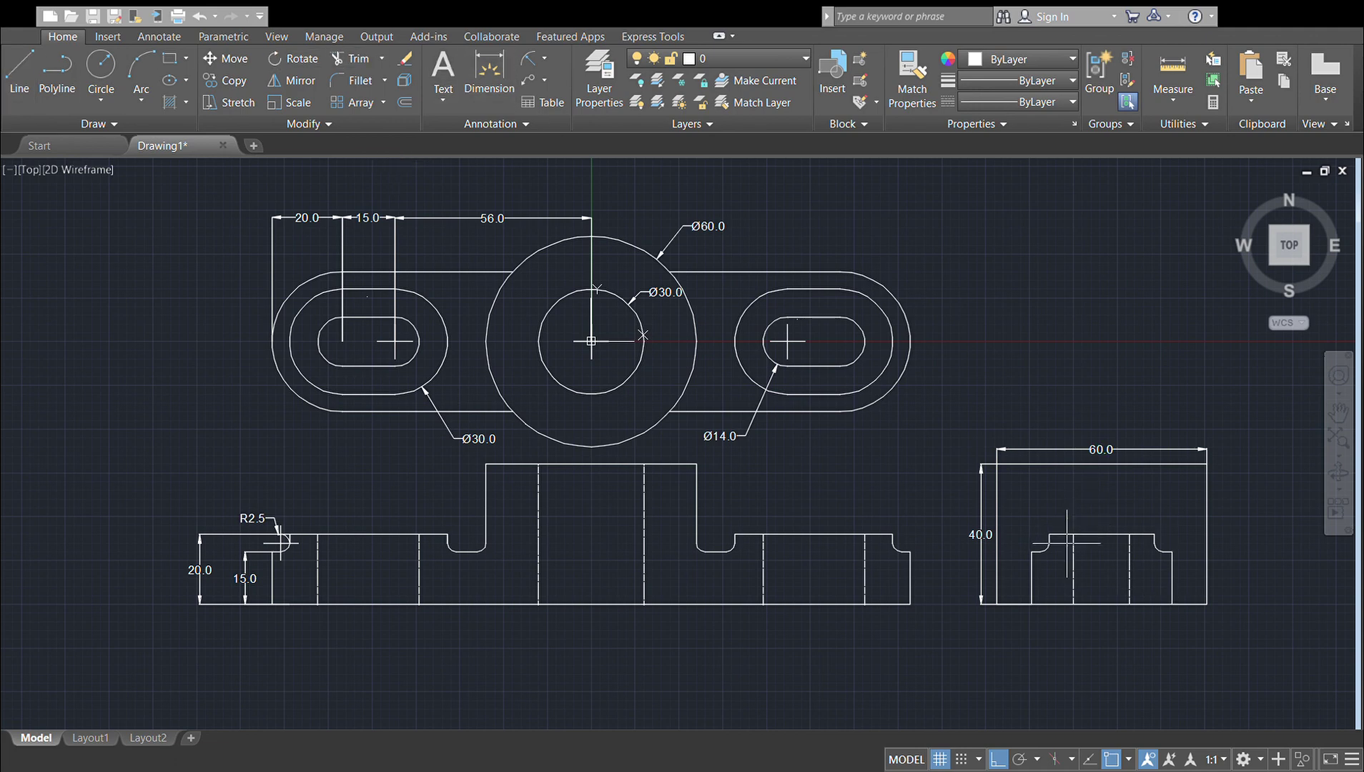
left_click(1131, 534)
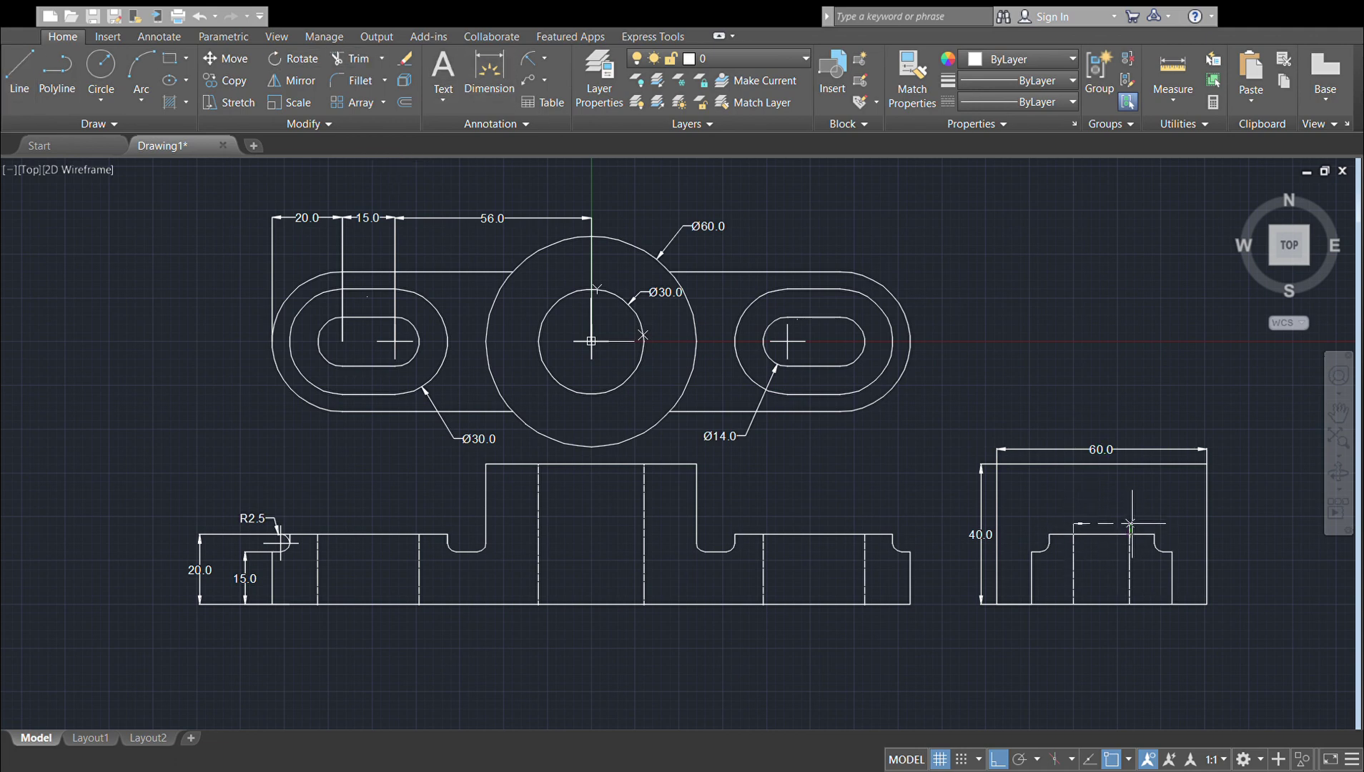